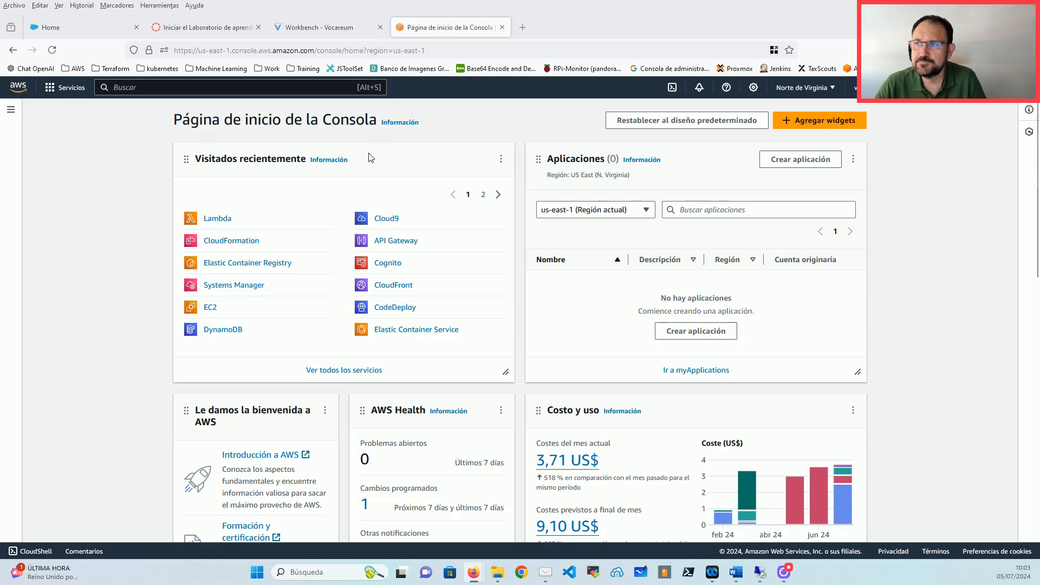
Step: Start a new Lambda function and switch the console language to English (US)
click(219, 219)
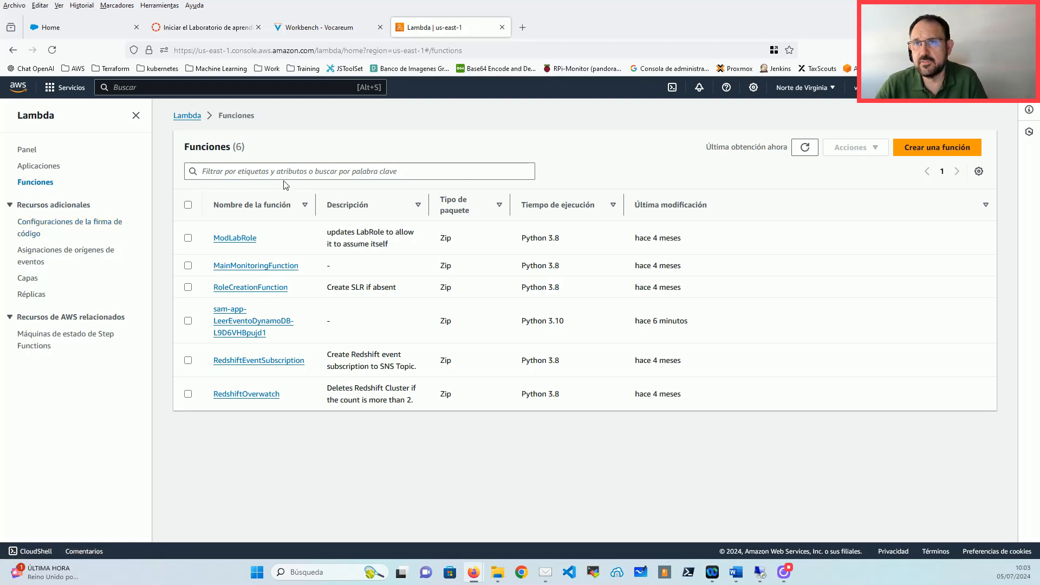
click(932, 151)
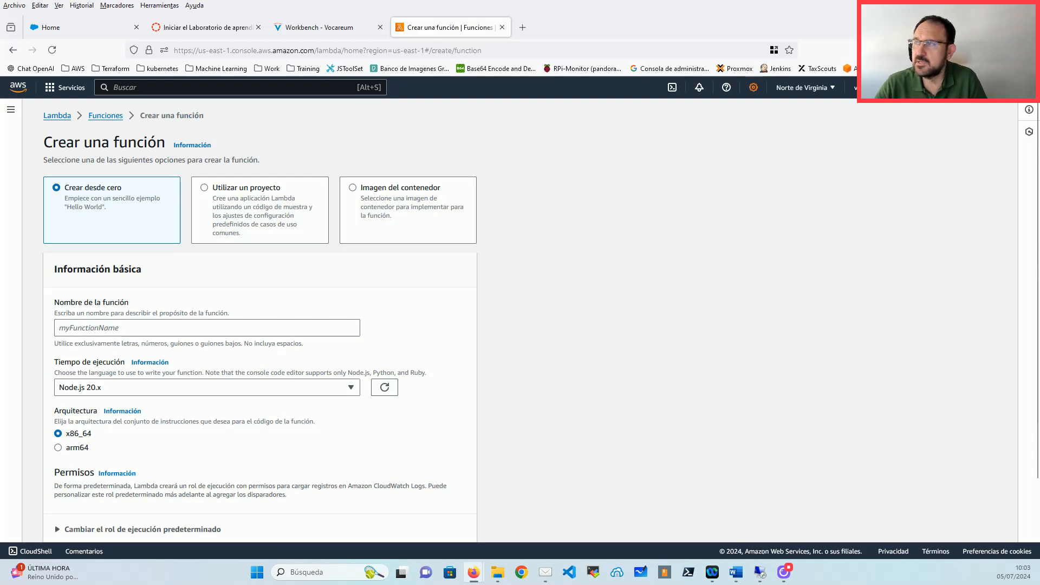
click(754, 87)
click(685, 158)
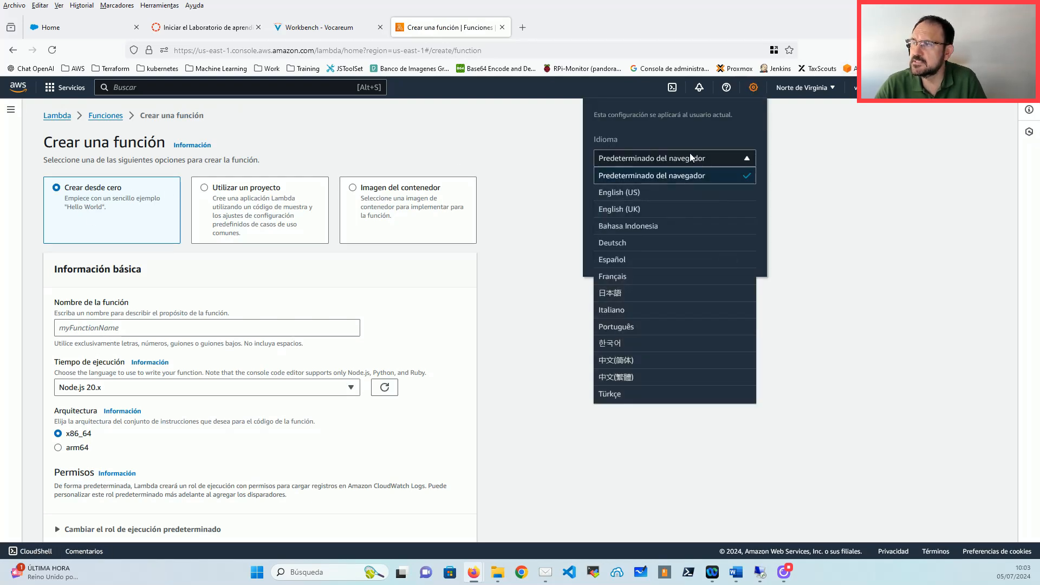
click(623, 206)
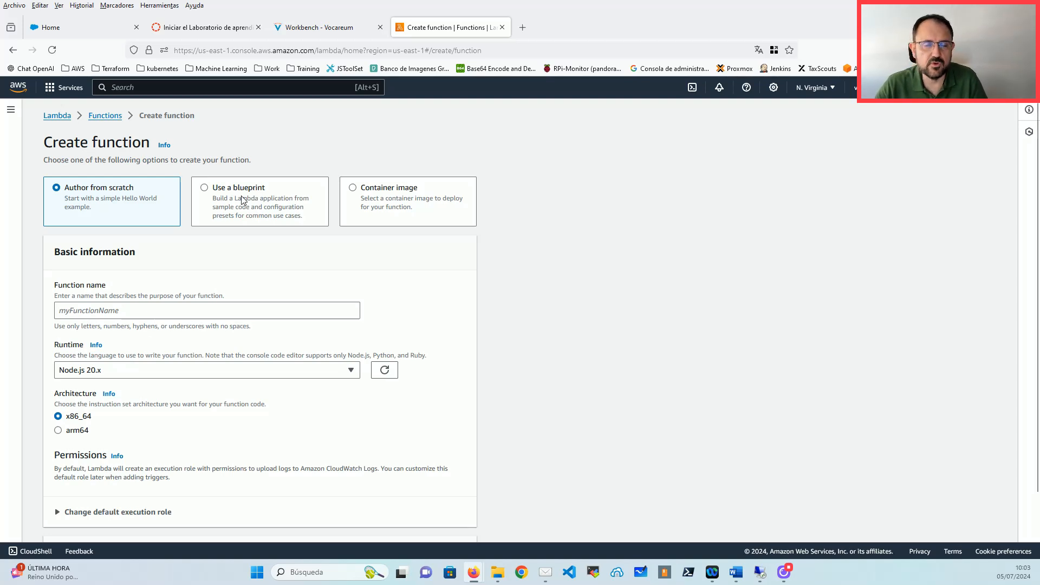
Step: Browse the available blueprints, then choose Container image as the creation method
click(242, 200)
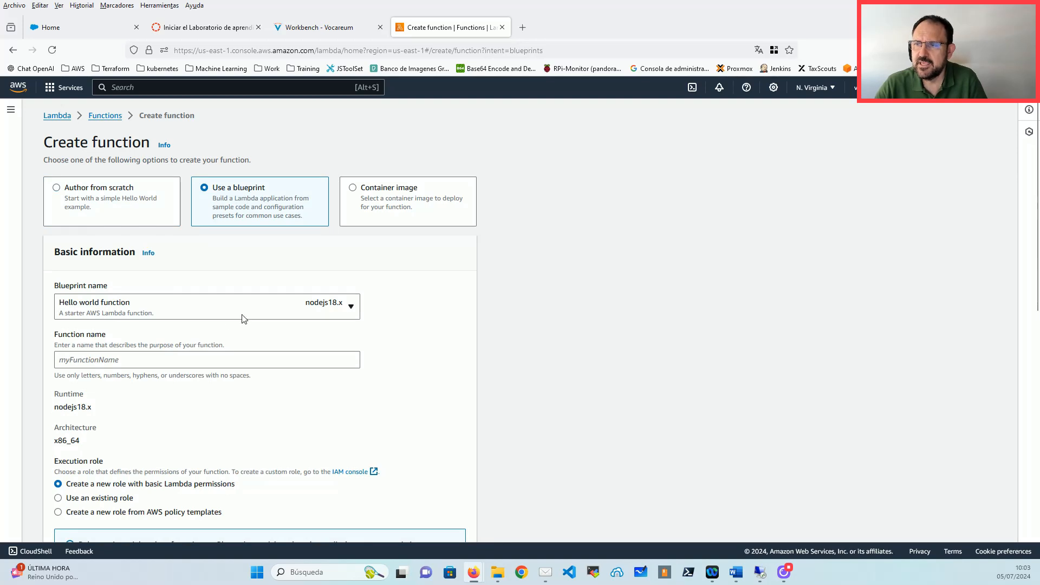
click(217, 303)
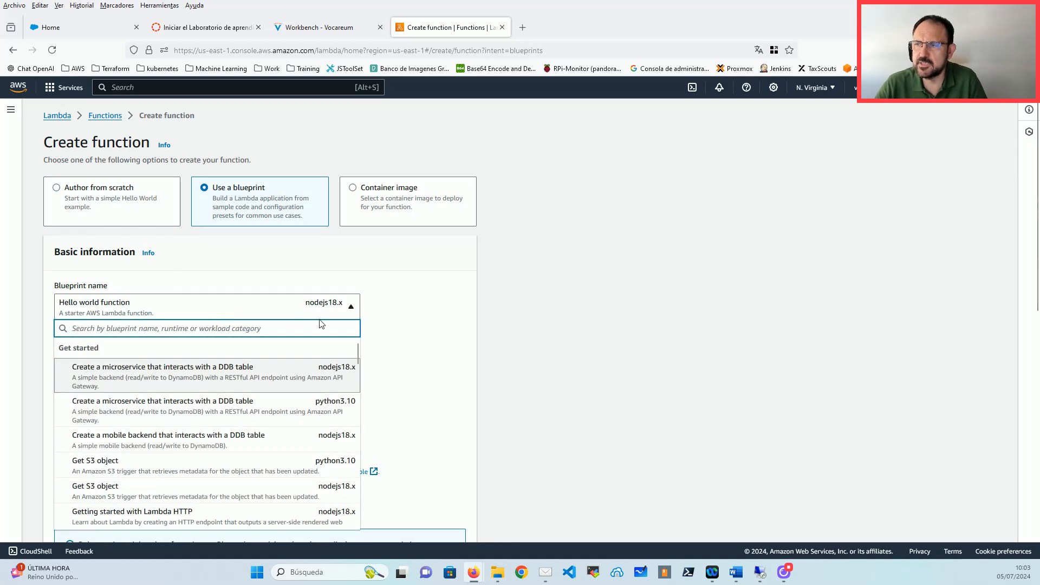
scroll(339, 376, down, 4)
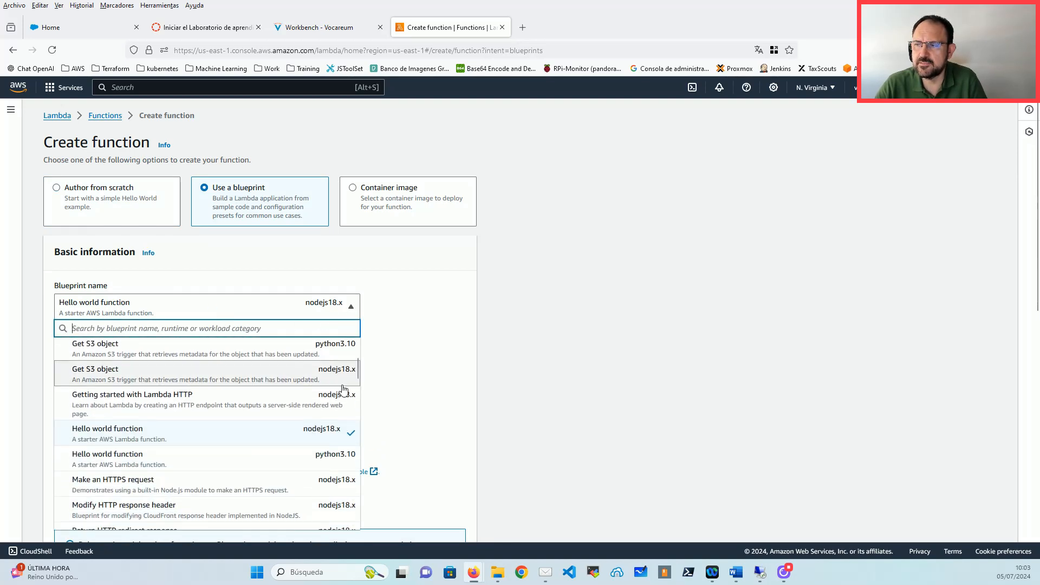
scroll(341, 385, up, 2)
scroll(341, 393, down, 2)
scroll(209, 397, down, 2)
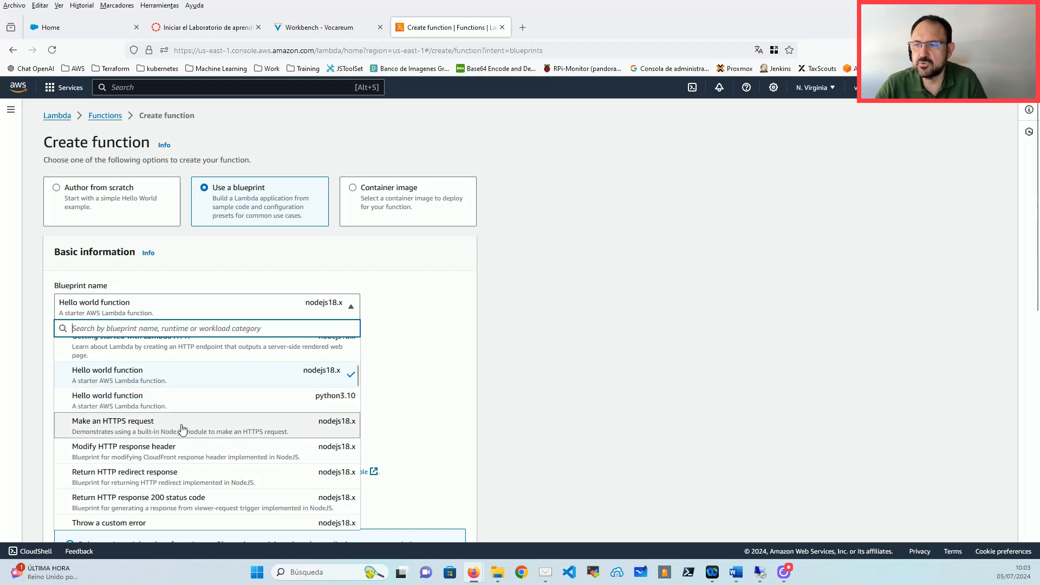
scroll(209, 421, down, 10)
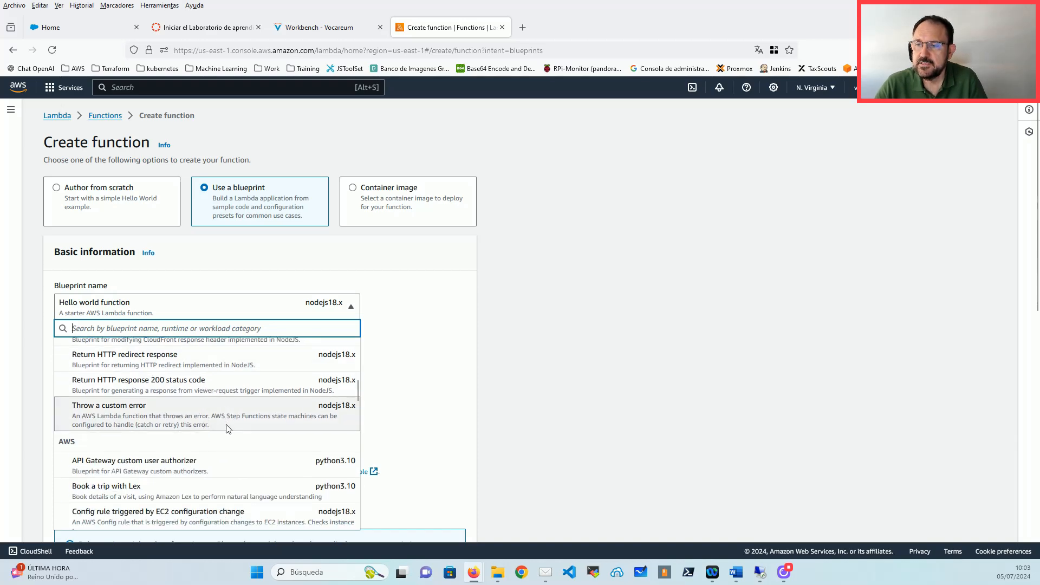
scroll(235, 425, down, 15)
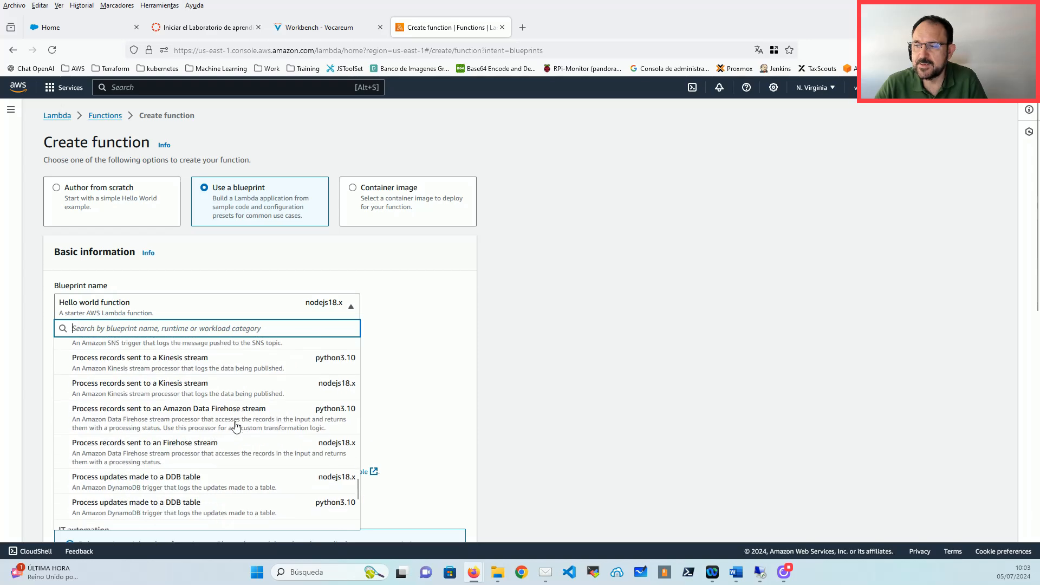
click(577, 212)
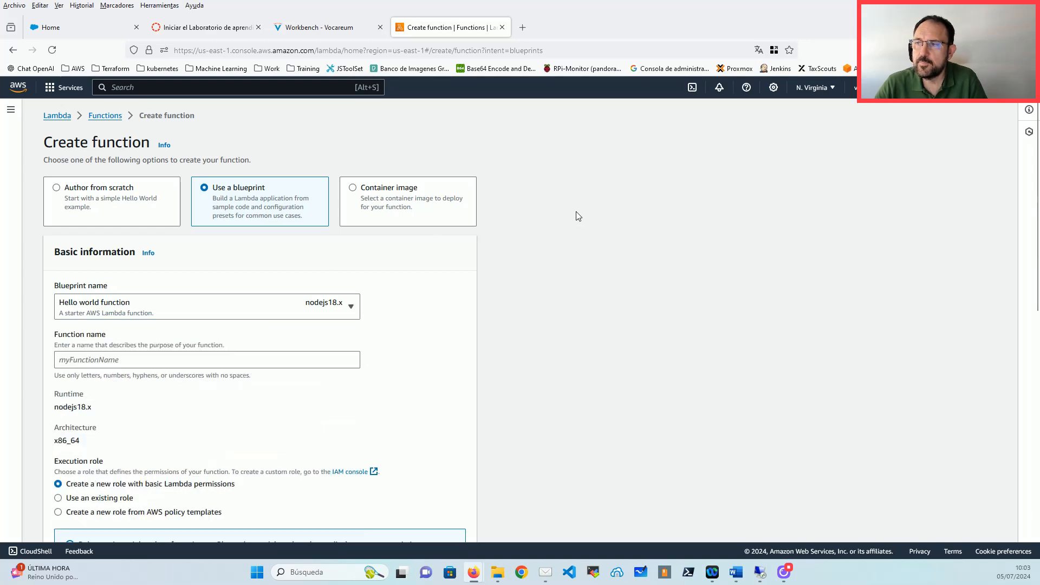
click(391, 198)
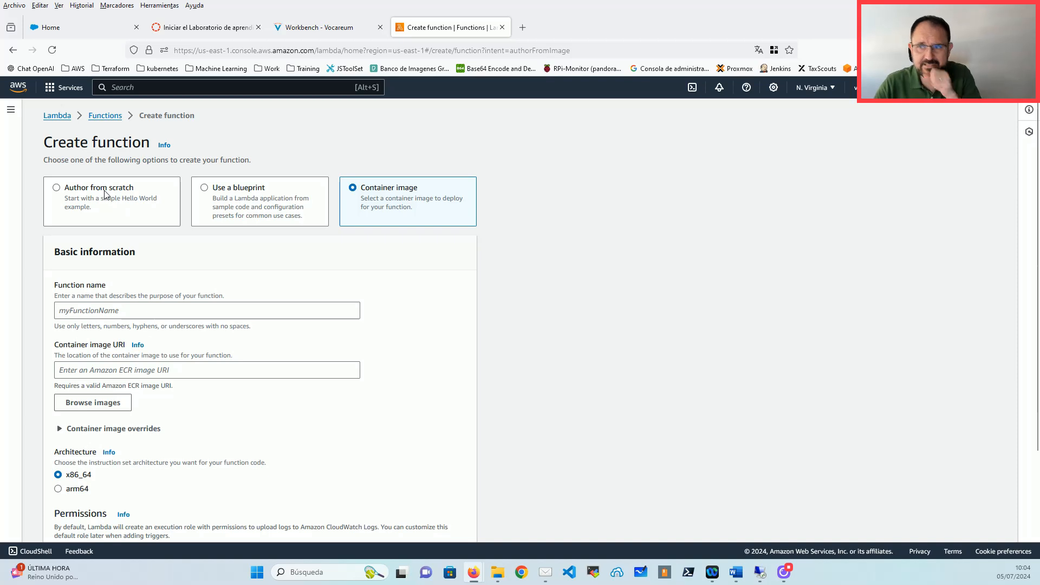
Step: Author from scratch with function name demo-function and the Python 3.12 runtime
click(105, 194)
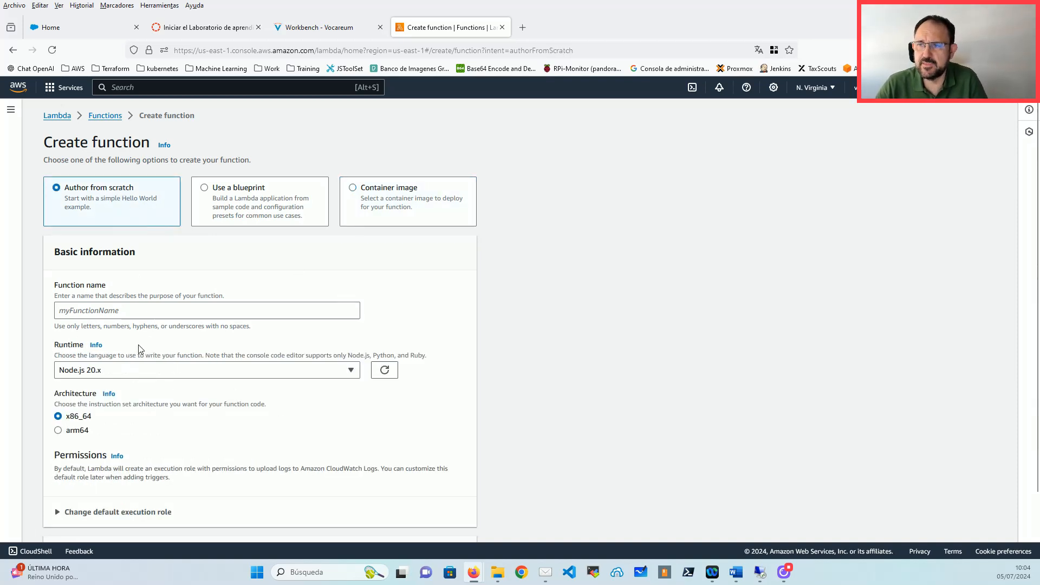
click(138, 311)
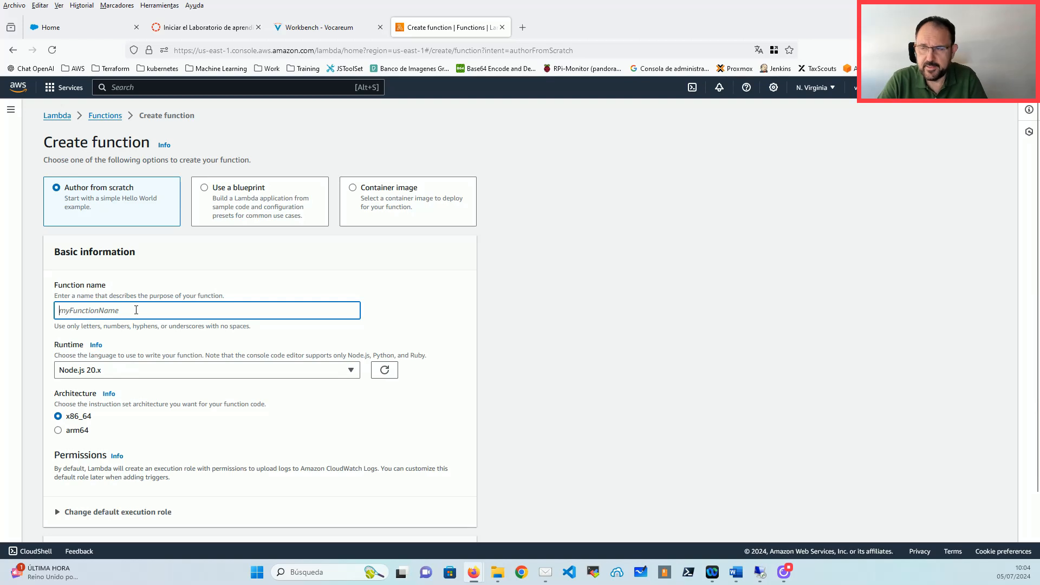
text(demo-function)
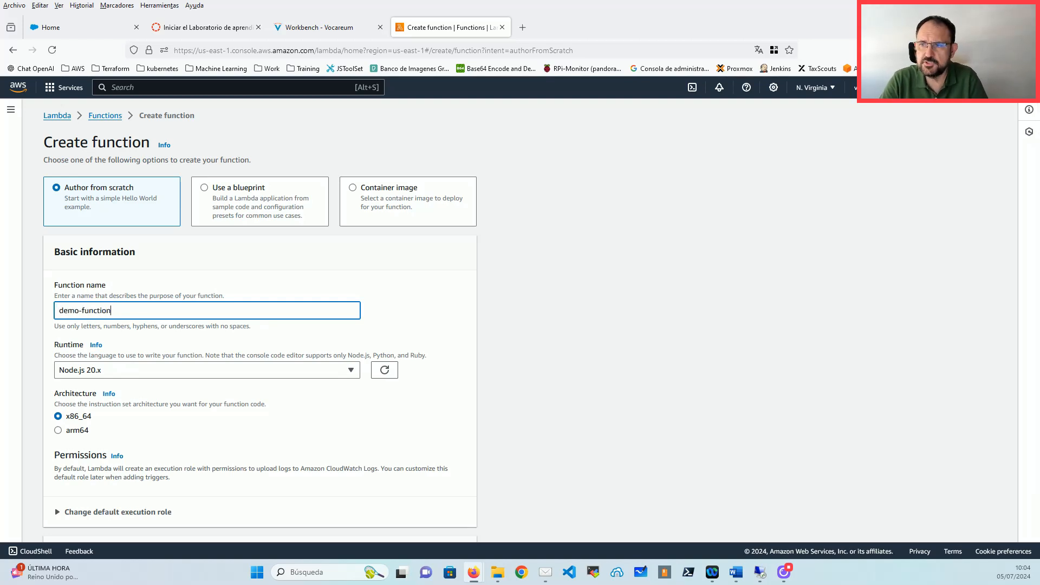
click(112, 375)
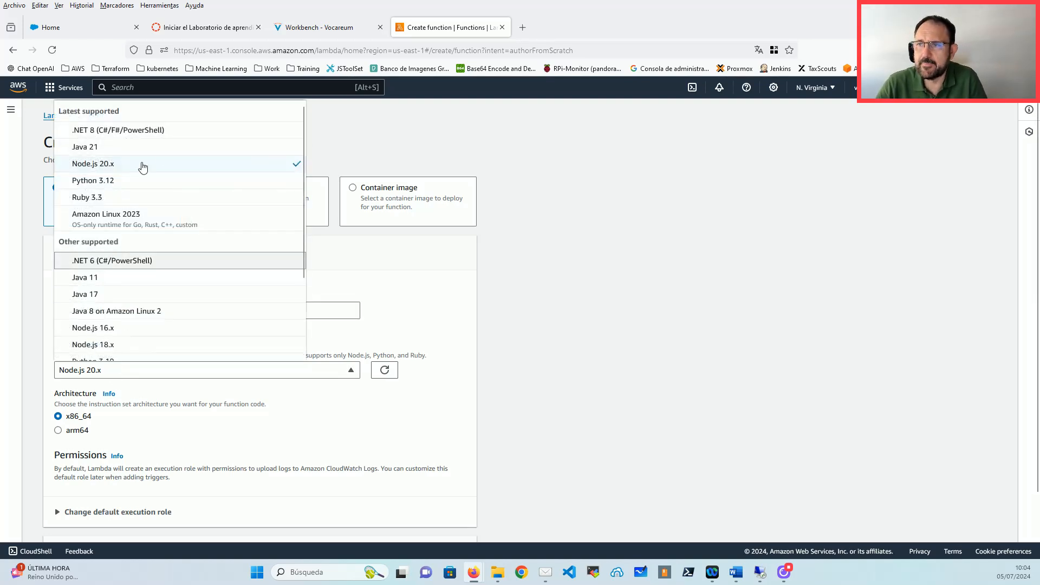
click(129, 181)
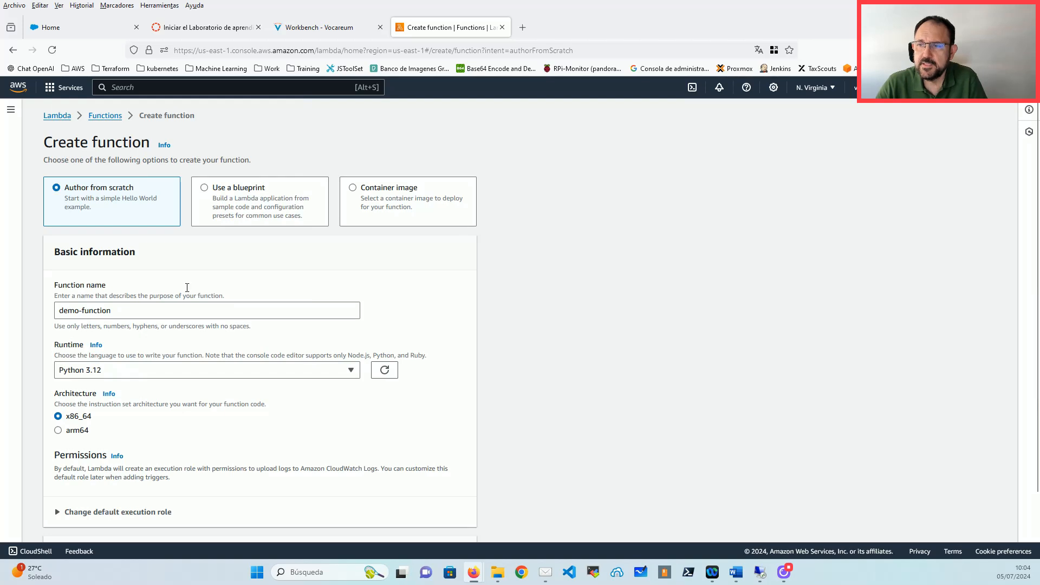
scroll(58, 345, down, 1)
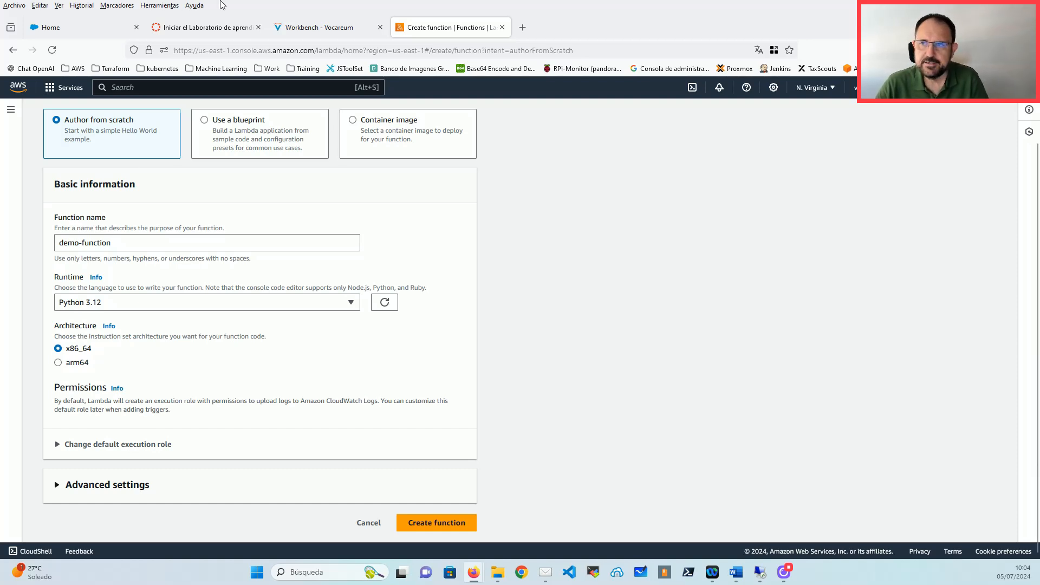
Step: Load firecracker-microvm.github.io in a new tab and decline the page translation
click(524, 34)
text(direct)
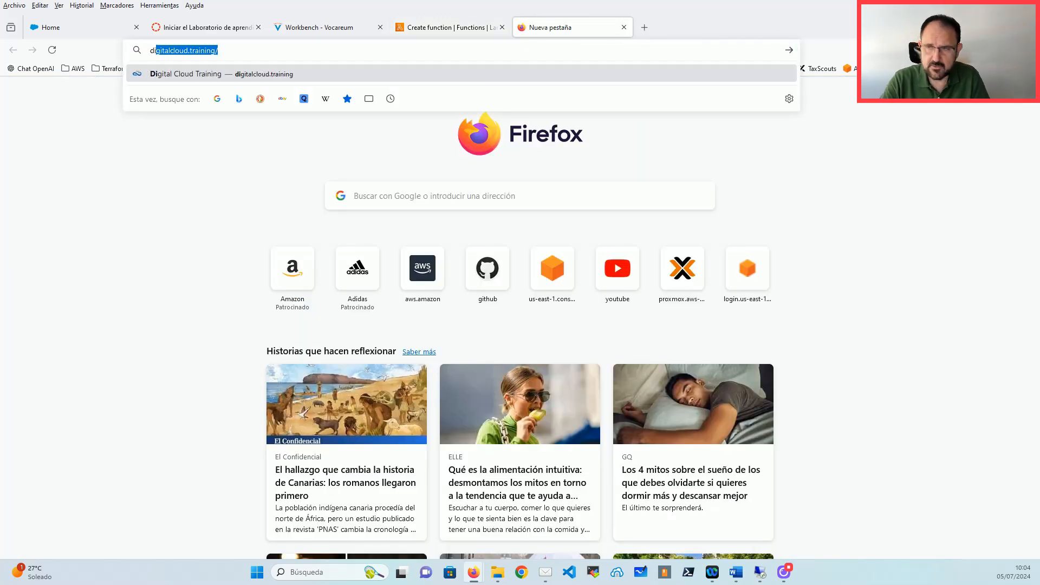
key(BackSpace)
key(BackSpace)
key(BackSpace)
key(BackSpace)
key(BackSpace)
key(BackSpace)
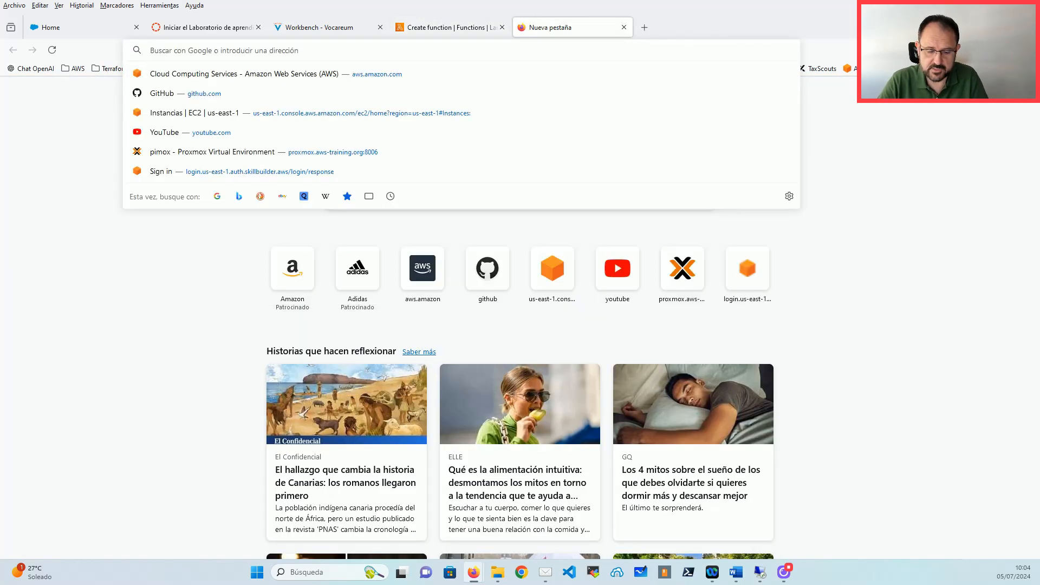
text(firecracker-microvm.github.io)
key(Return)
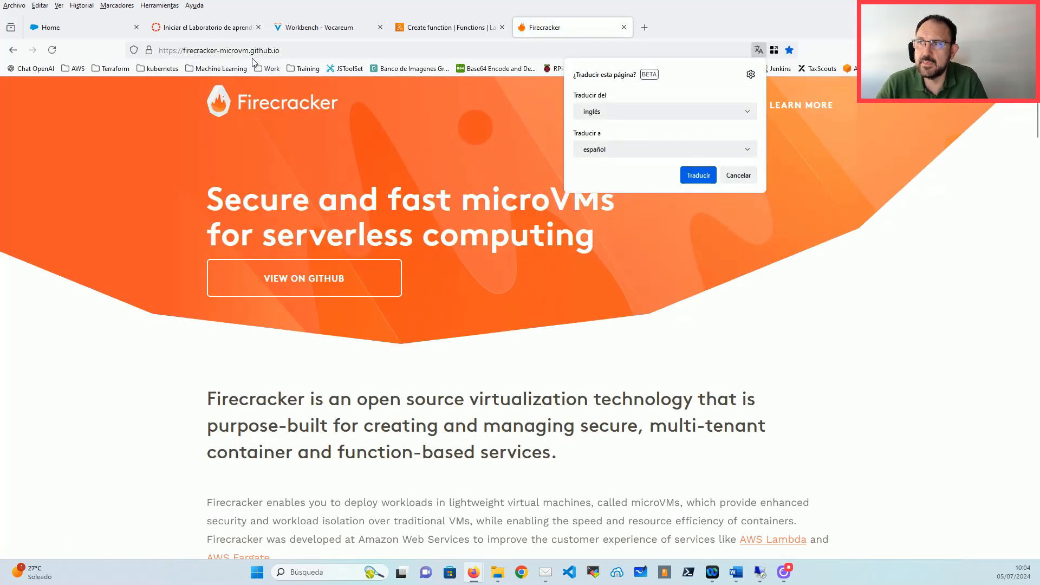
click(738, 175)
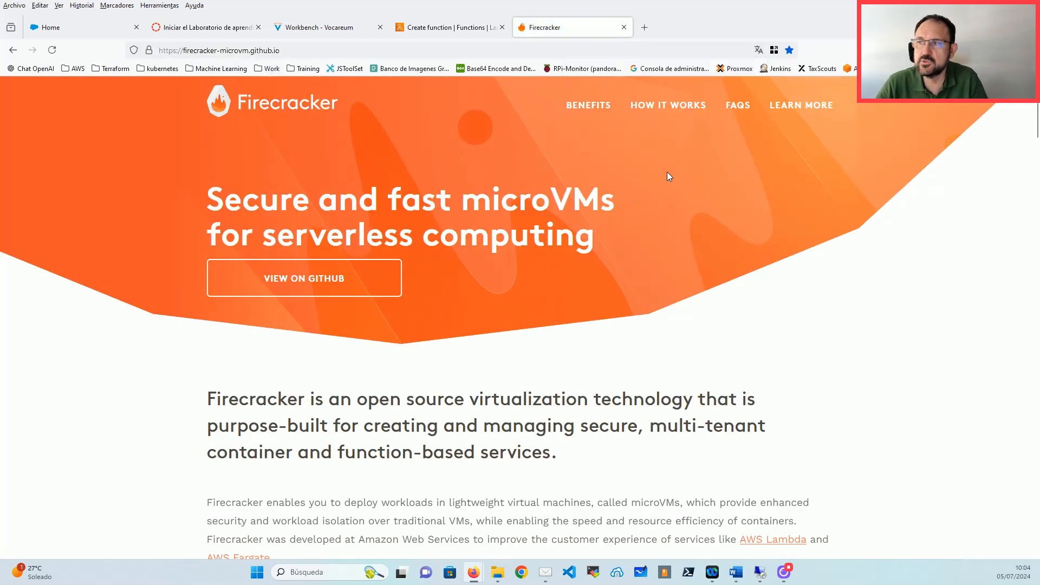
Step: Read through the Firecracker overview, microVM architecture and FAQ sections
scroll(420, 278, down, 3)
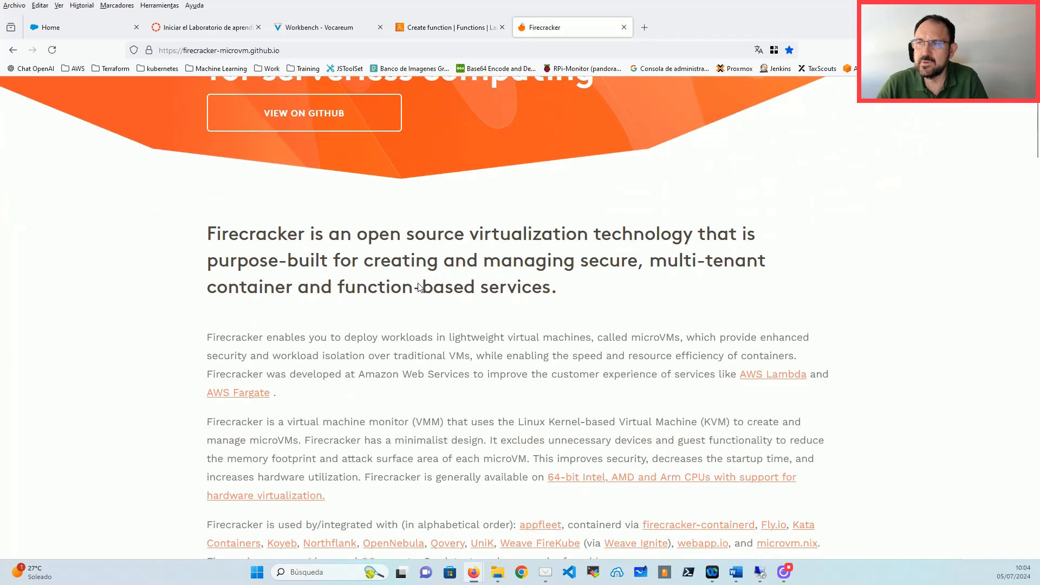
scroll(419, 282, up, 3)
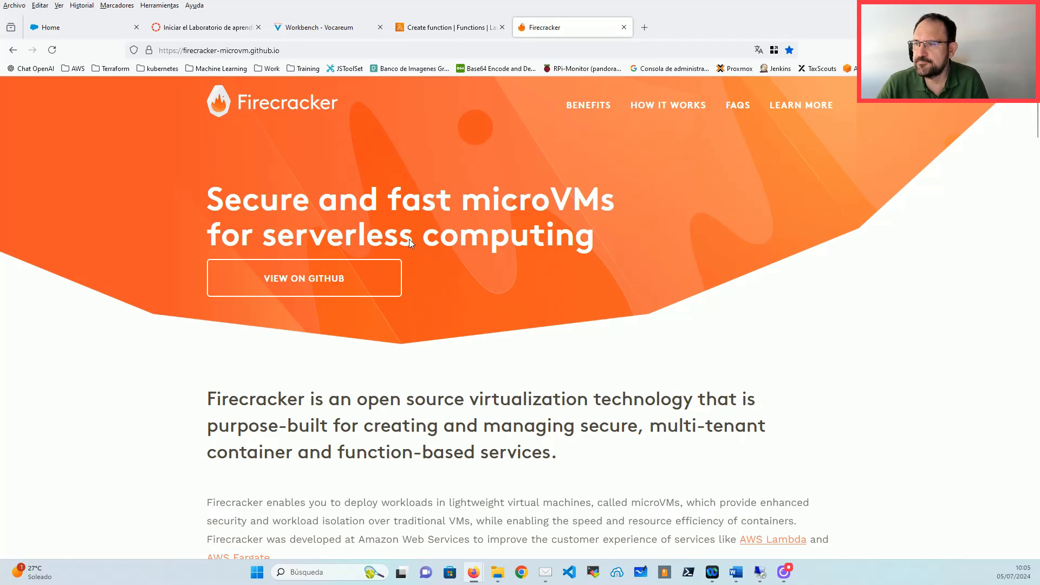
scroll(509, 209, down, 15)
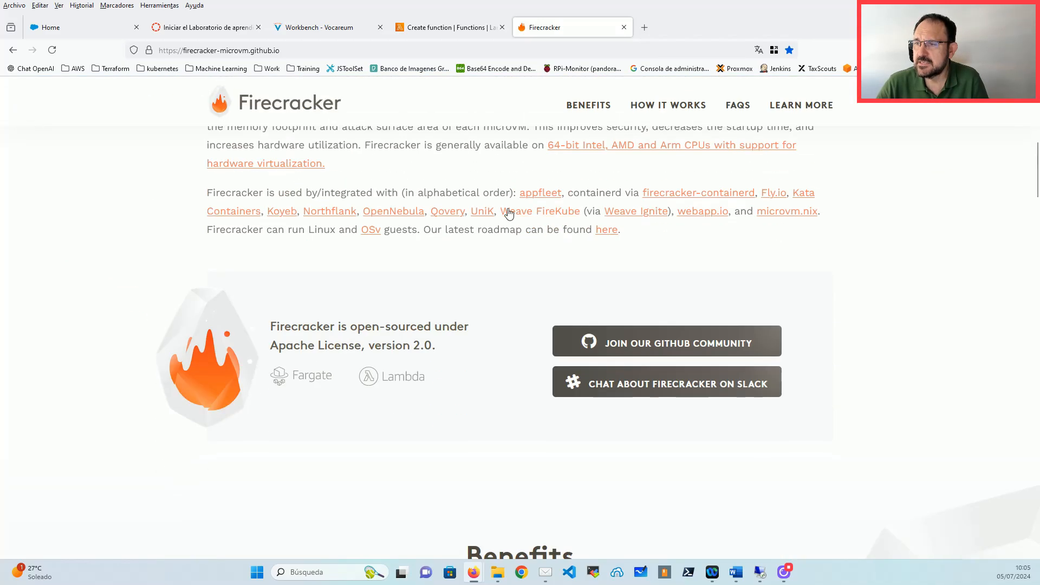
scroll(509, 226, down, 10)
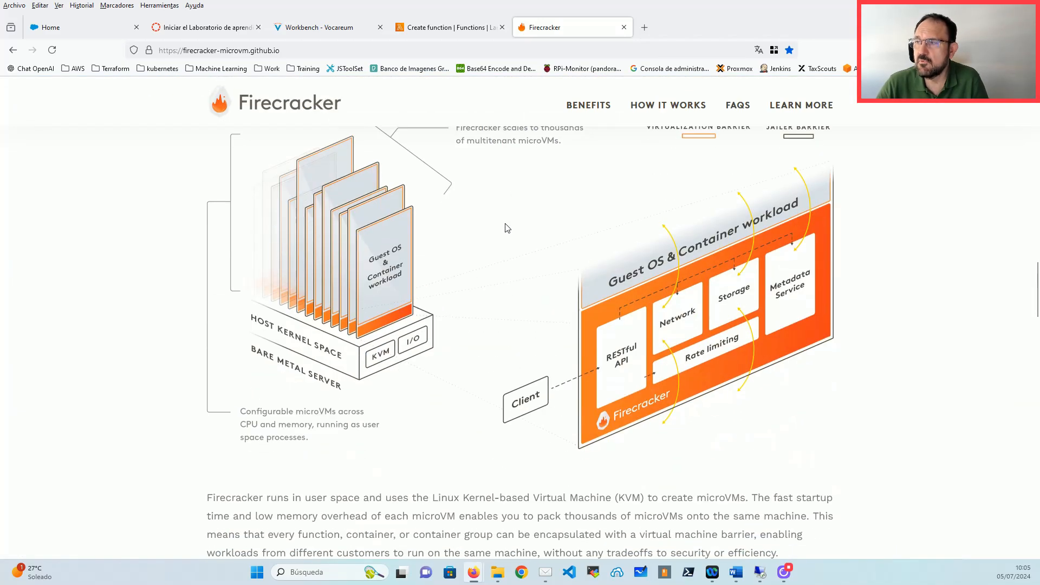
scroll(507, 242, down, 5)
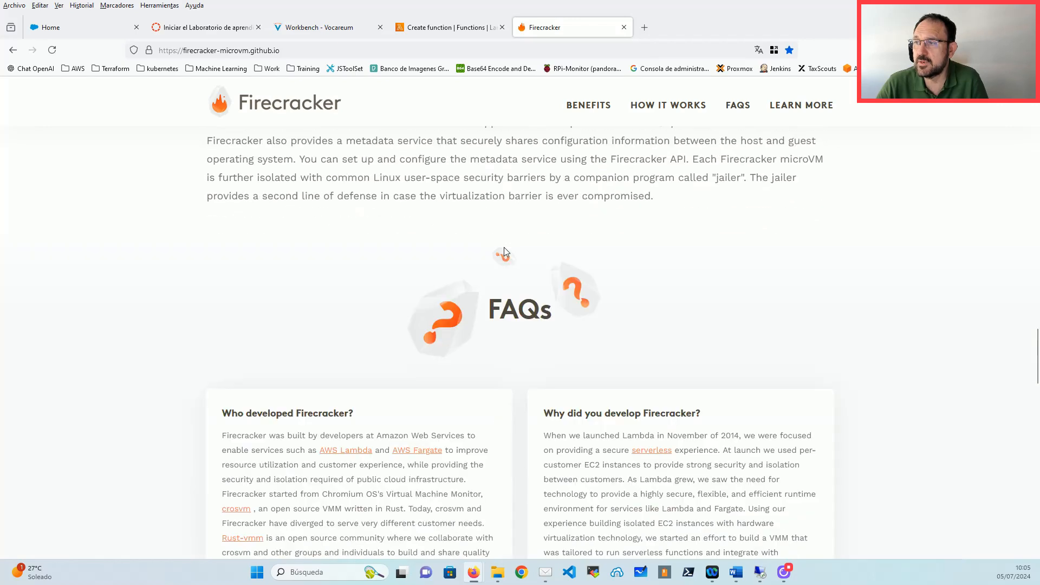
scroll(504, 247, up, 11)
Step: Back on the Lambda form, set the function architecture to arm64
click(455, 27)
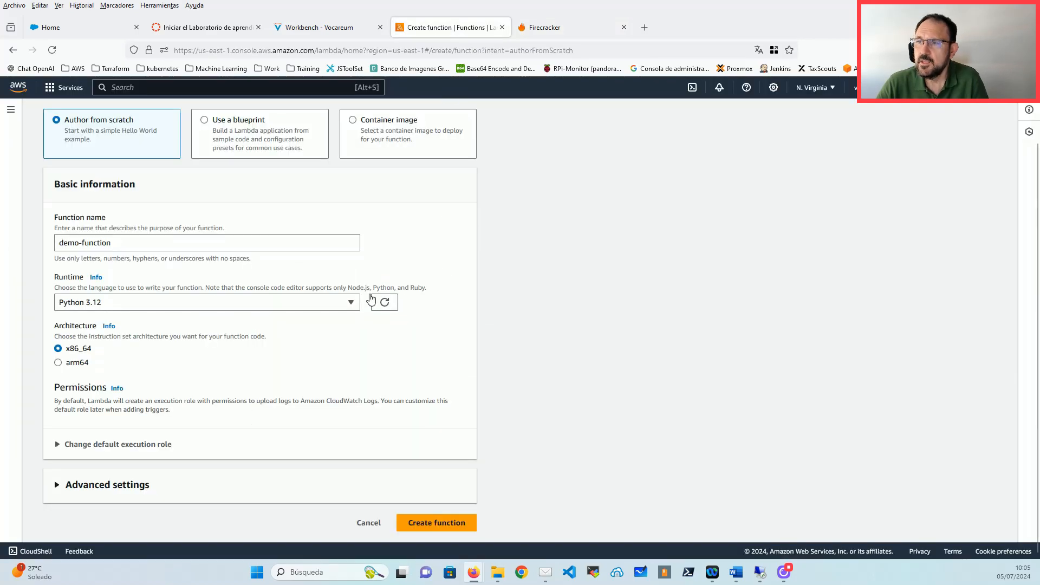
scroll(290, 291, up, 2)
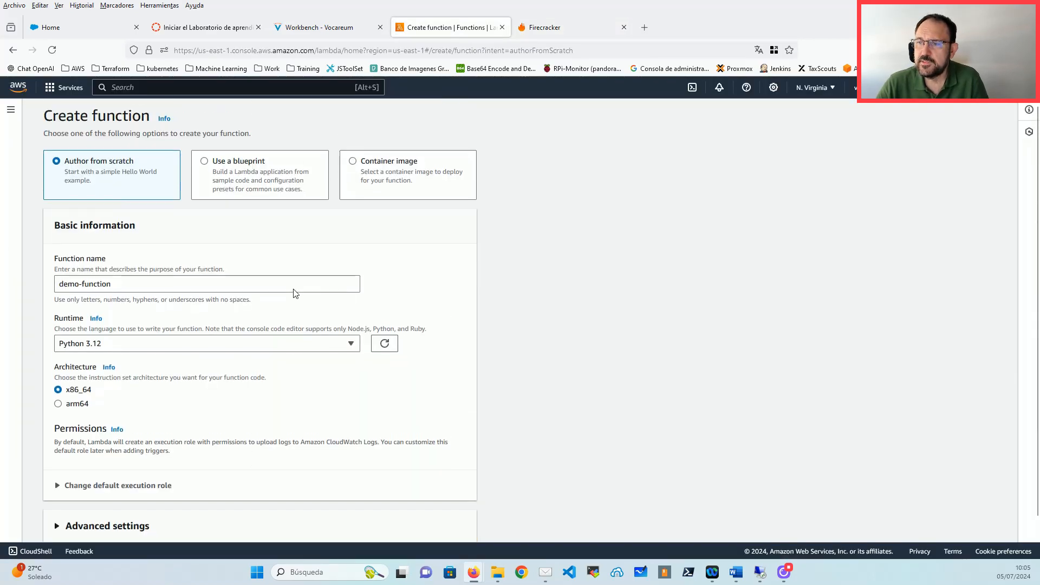
click(78, 432)
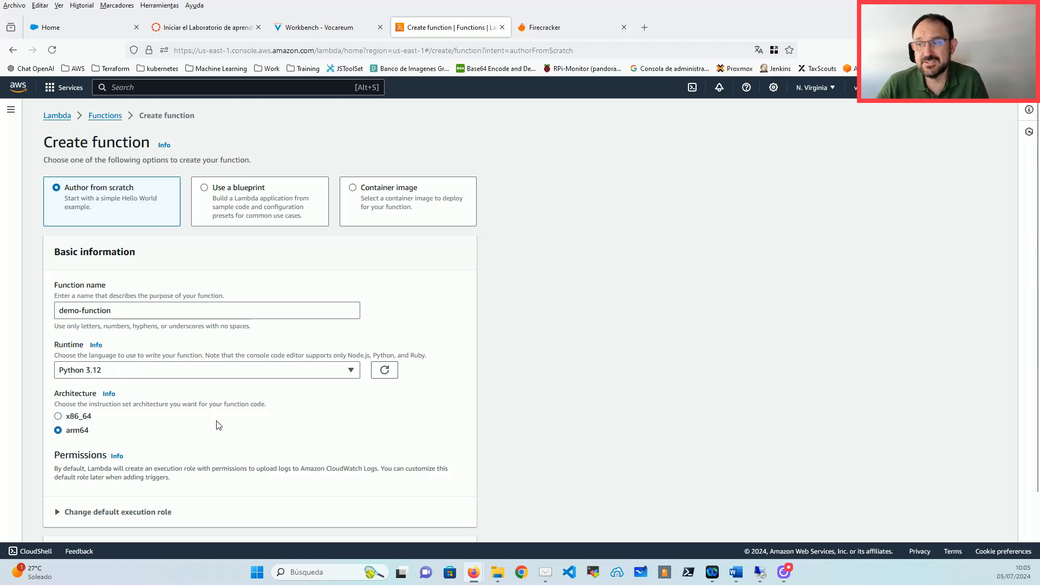
Step: Use the existing LabRole as the execution role
scroll(218, 423, down, 2)
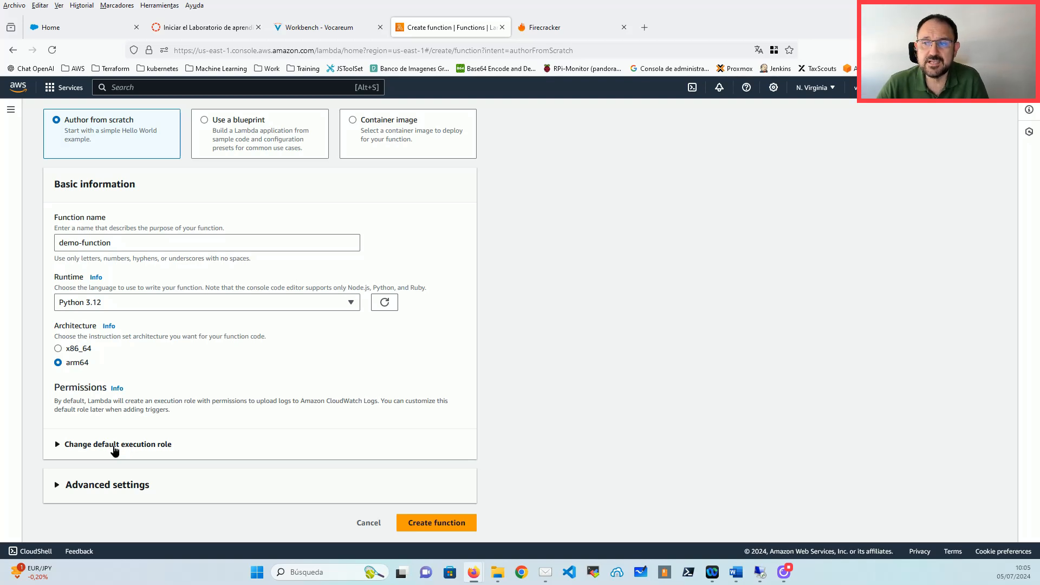
click(115, 448)
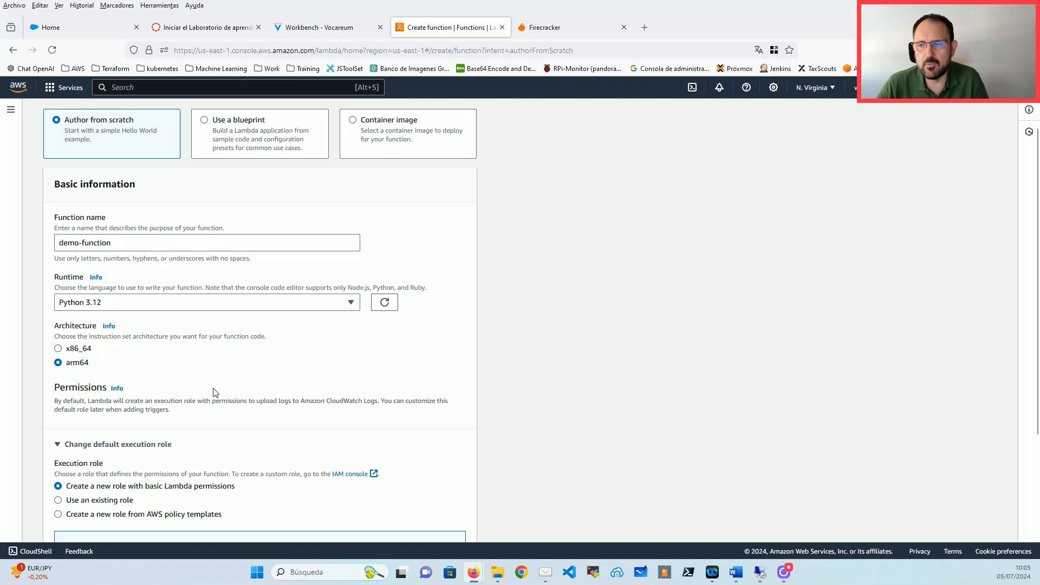
scroll(211, 374, down, 2)
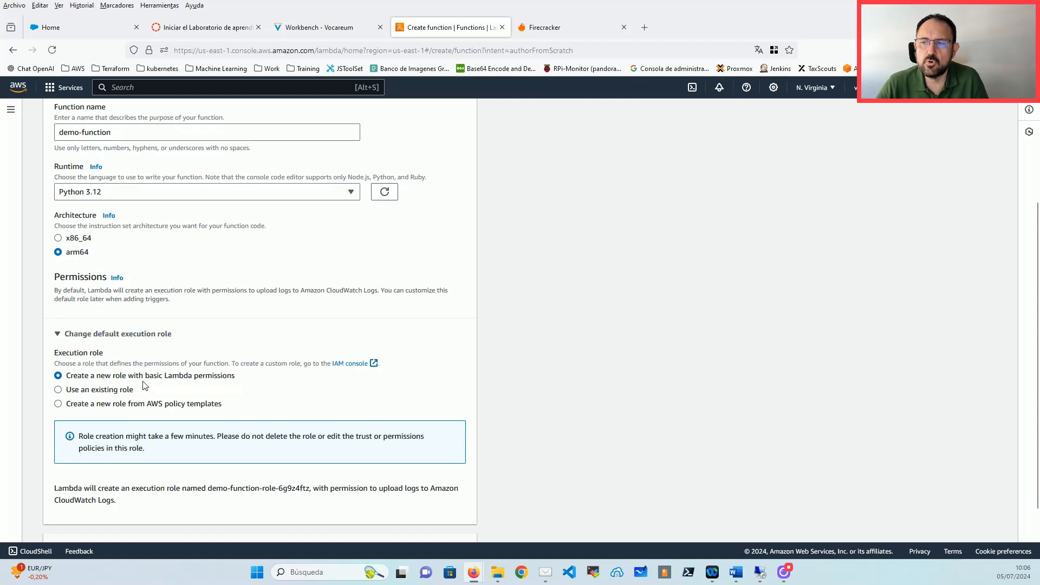
drag(237, 381, 68, 385)
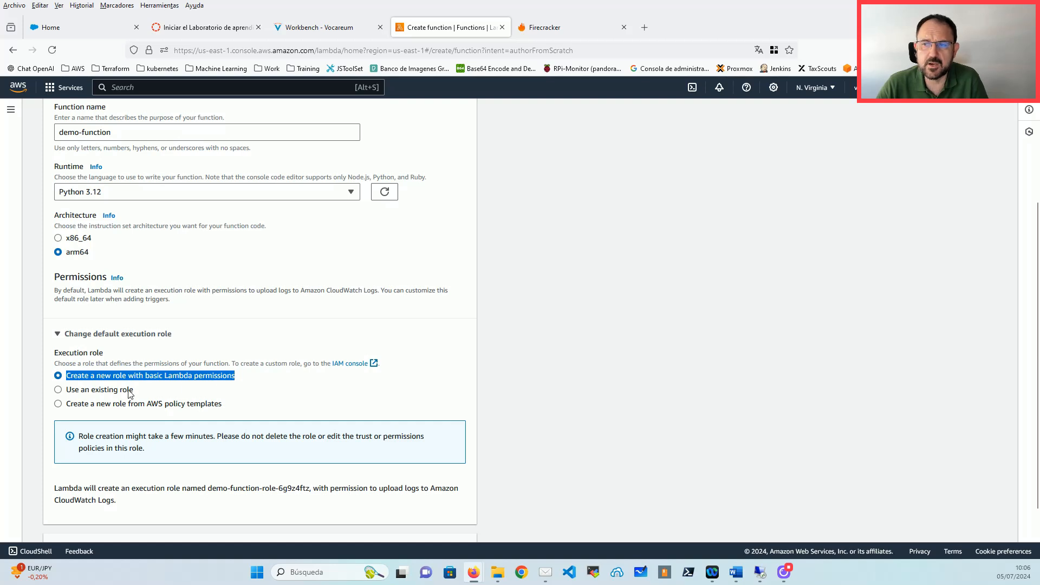
click(93, 391)
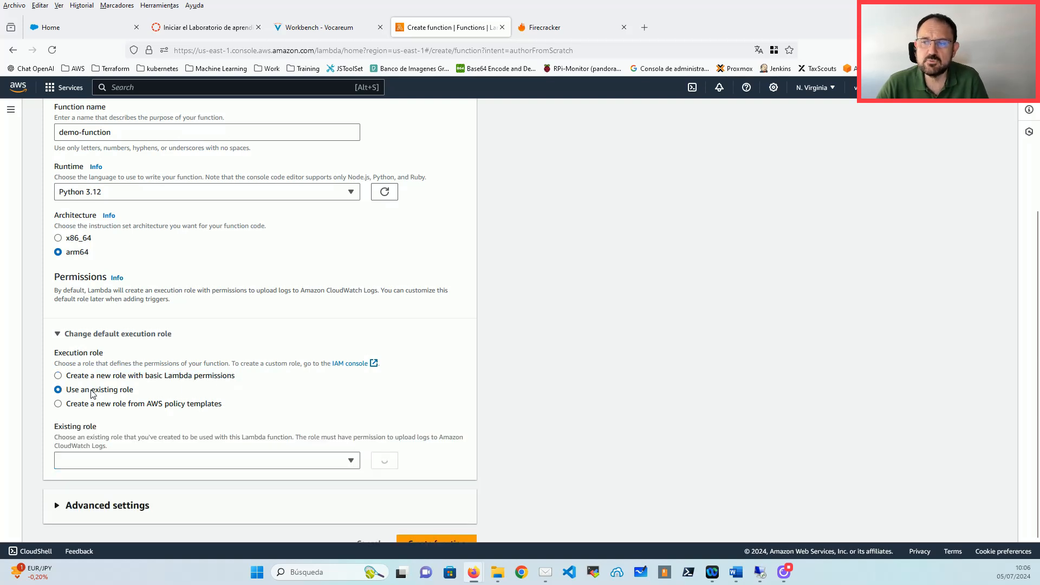
click(128, 460)
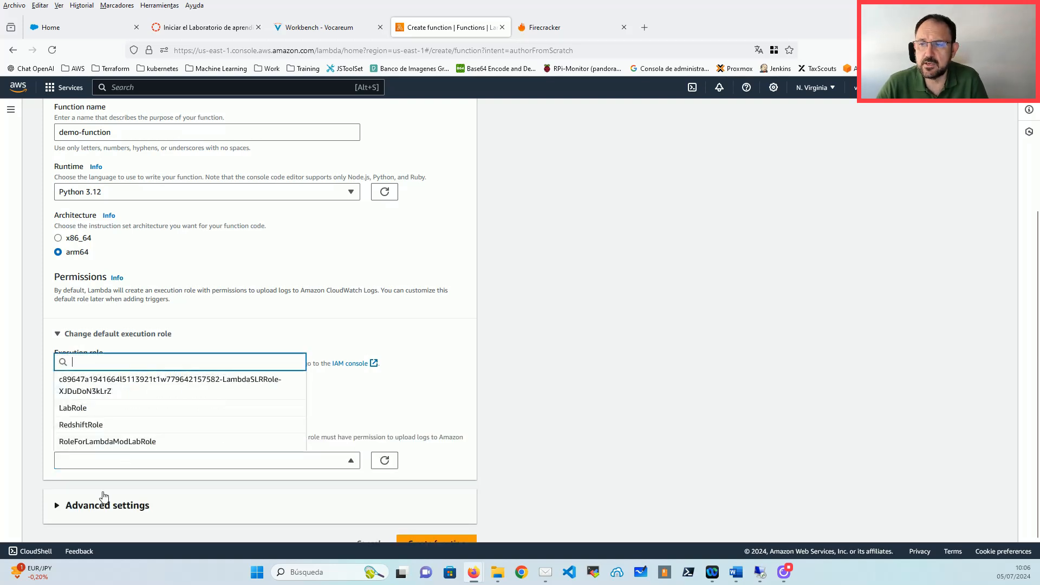
click(101, 410)
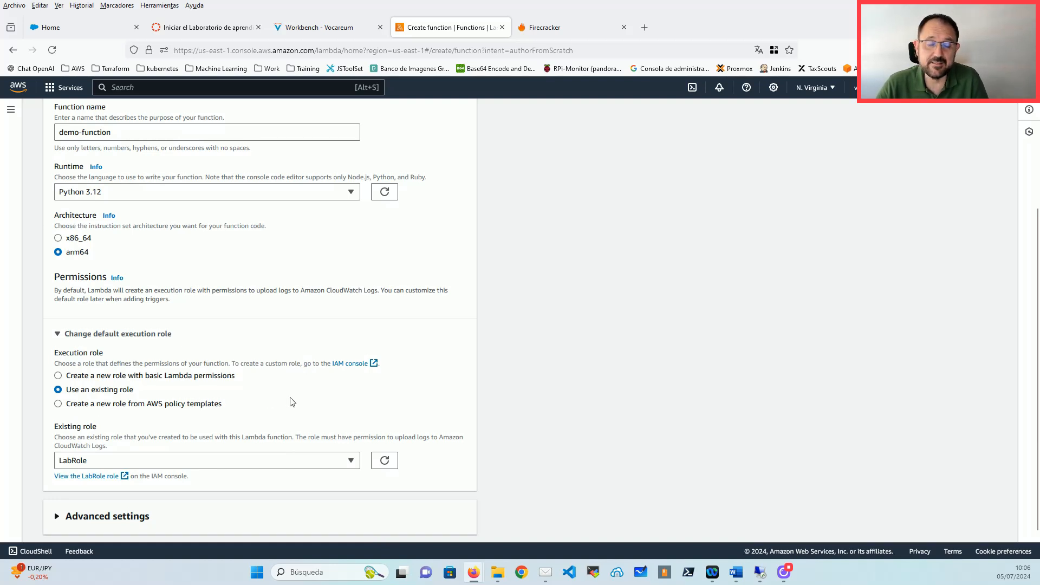
Step: Expand Advanced settings and review the remaining options
scroll(349, 382, down, 1)
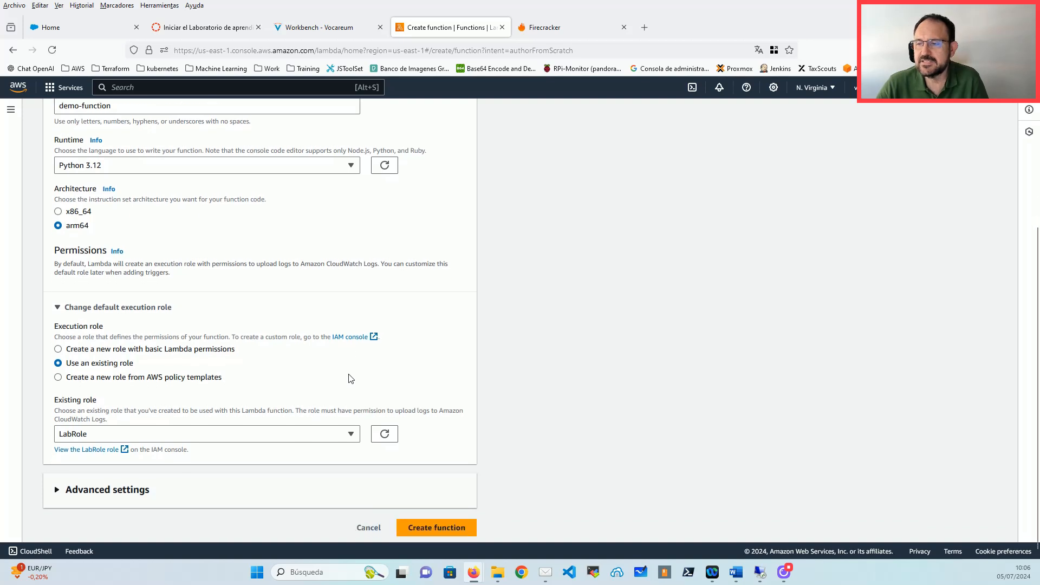
click(126, 486)
scroll(214, 406, down, 3)
scroll(212, 408, down, 1)
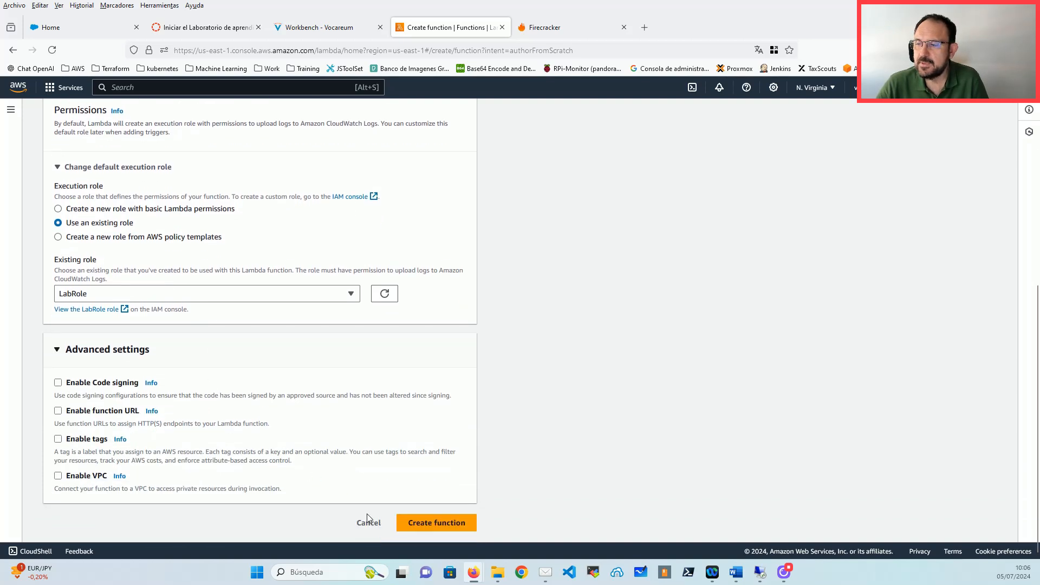
Step: Create demo-function, dismiss the success banner and inspect lambda_handler in the code
click(436, 523)
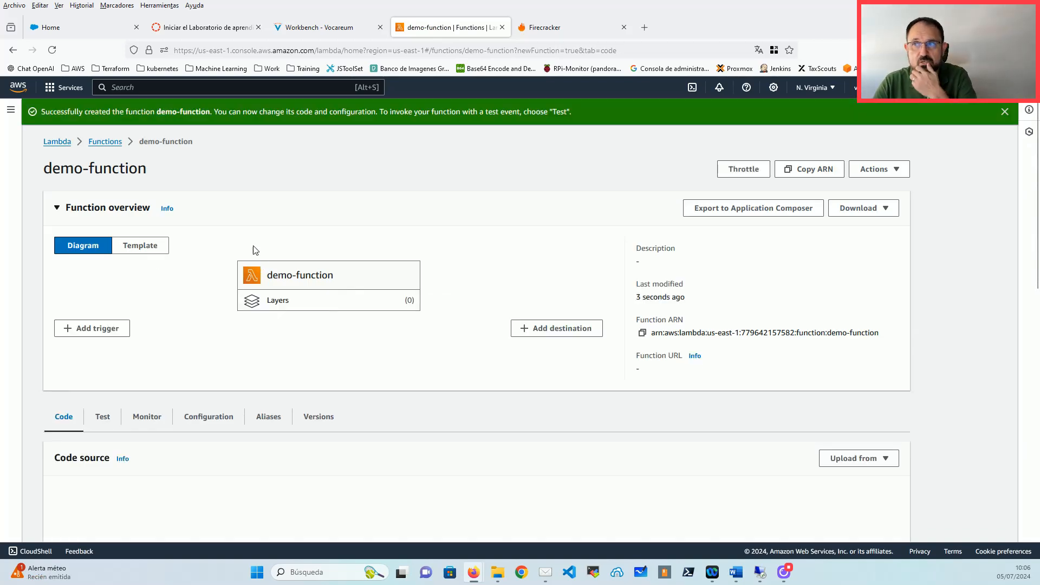
click(1005, 111)
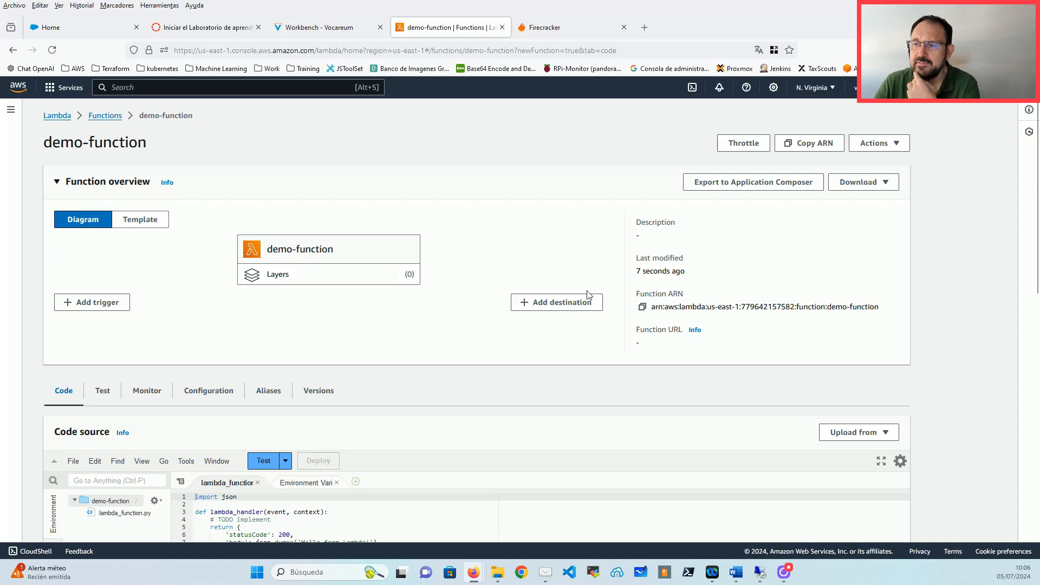
scroll(402, 346, down, 2)
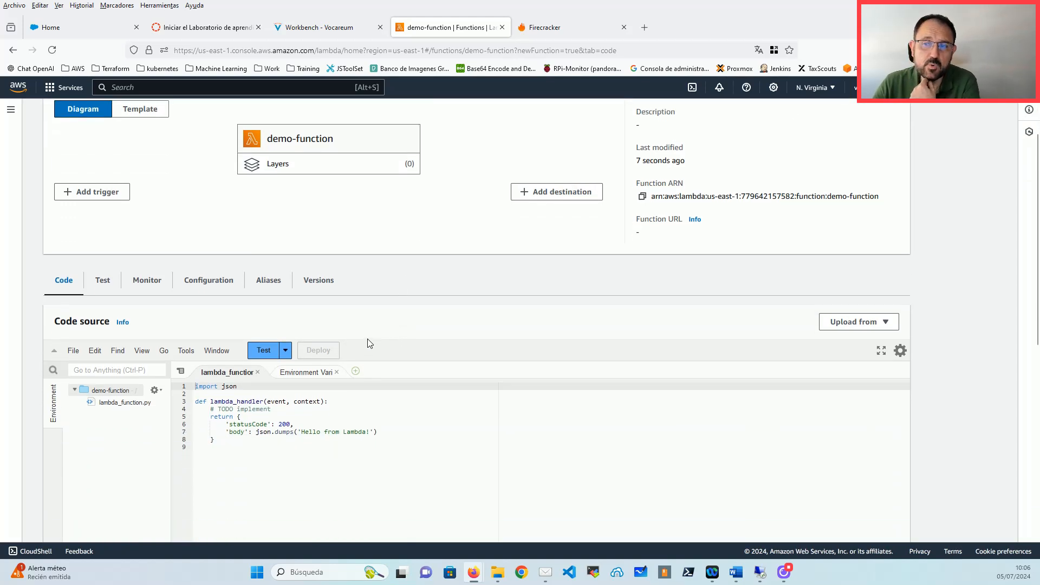
scroll(191, 349, down, 1)
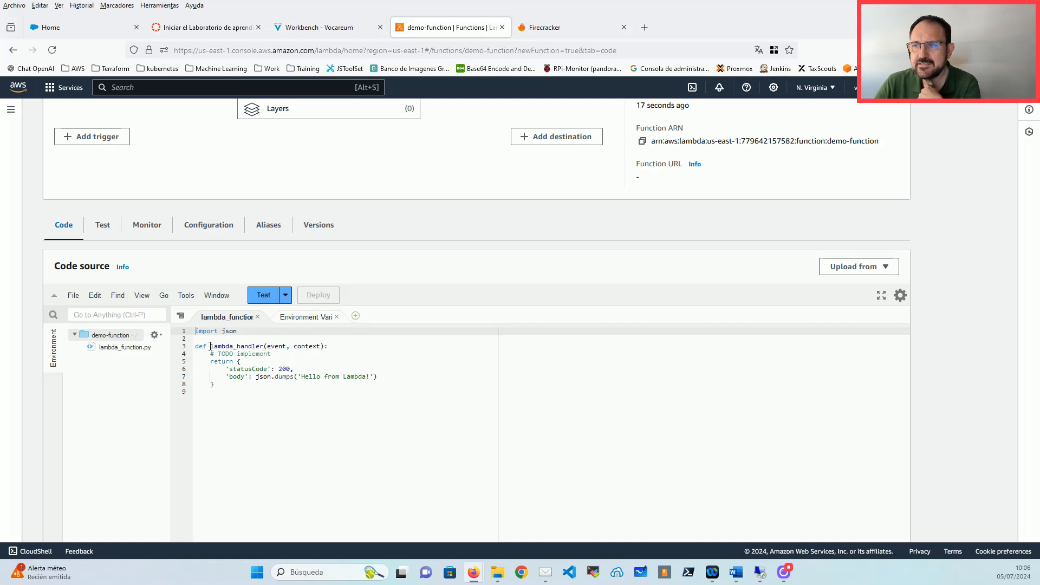
drag(210, 347, 251, 347)
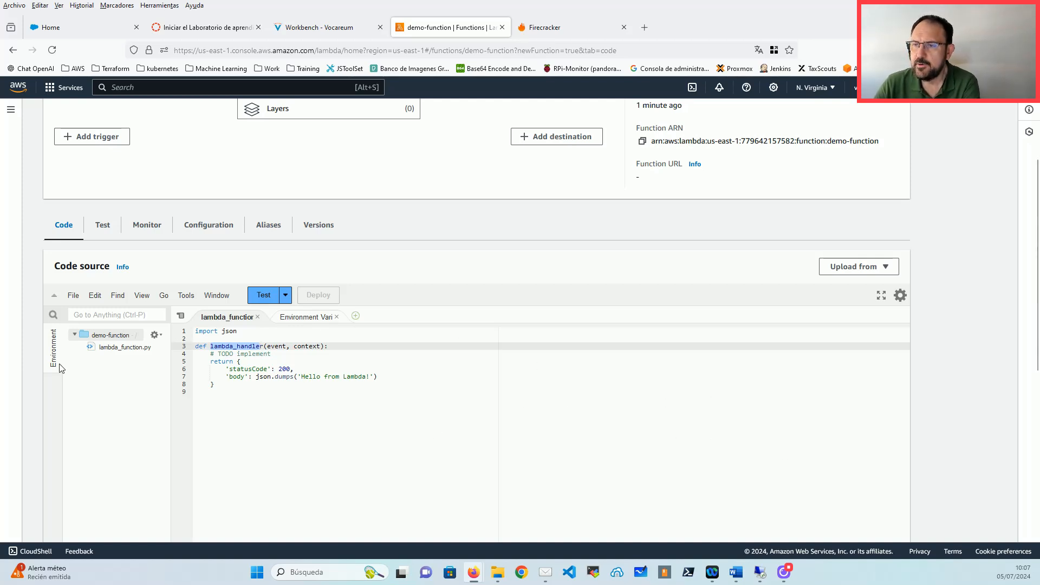
Step: Review Code properties, highlighting the package's SHA256 hash
scroll(38, 381, down, 5)
scroll(39, 382, down, 1)
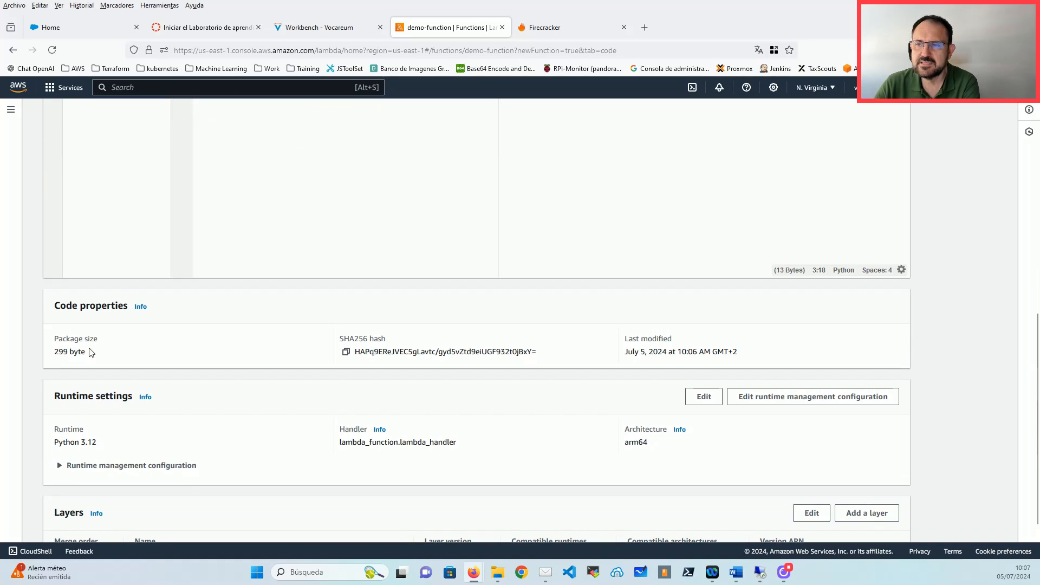
scroll(102, 301, up, 3)
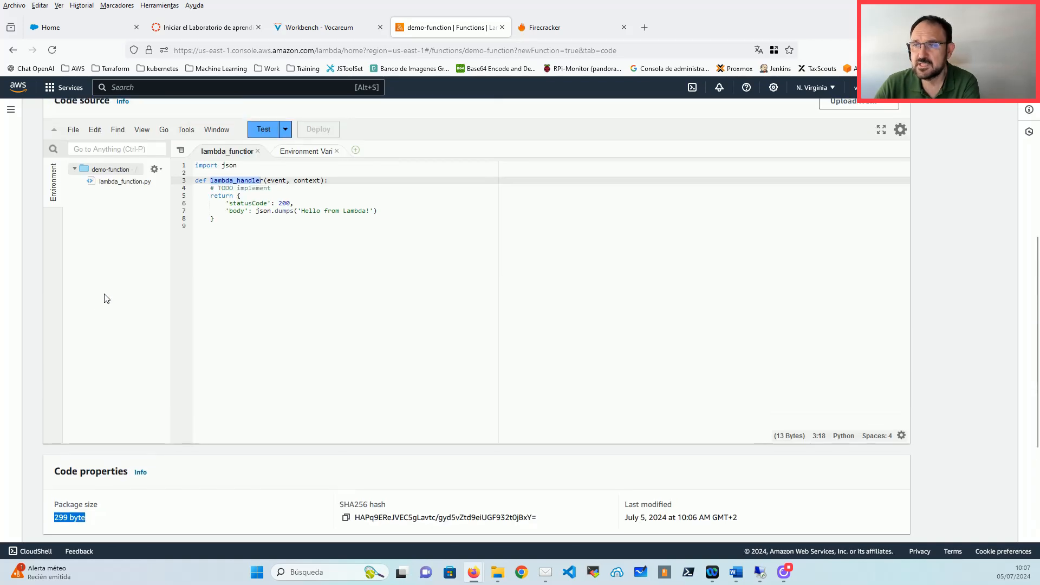
scroll(81, 336, down, 2)
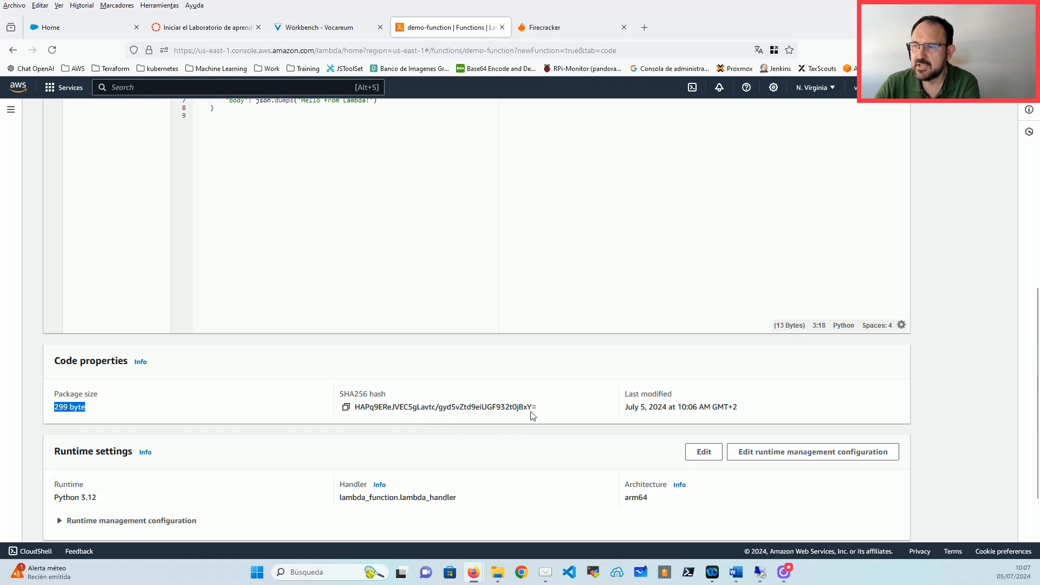
drag(540, 409, 347, 412)
scroll(244, 374, down, 2)
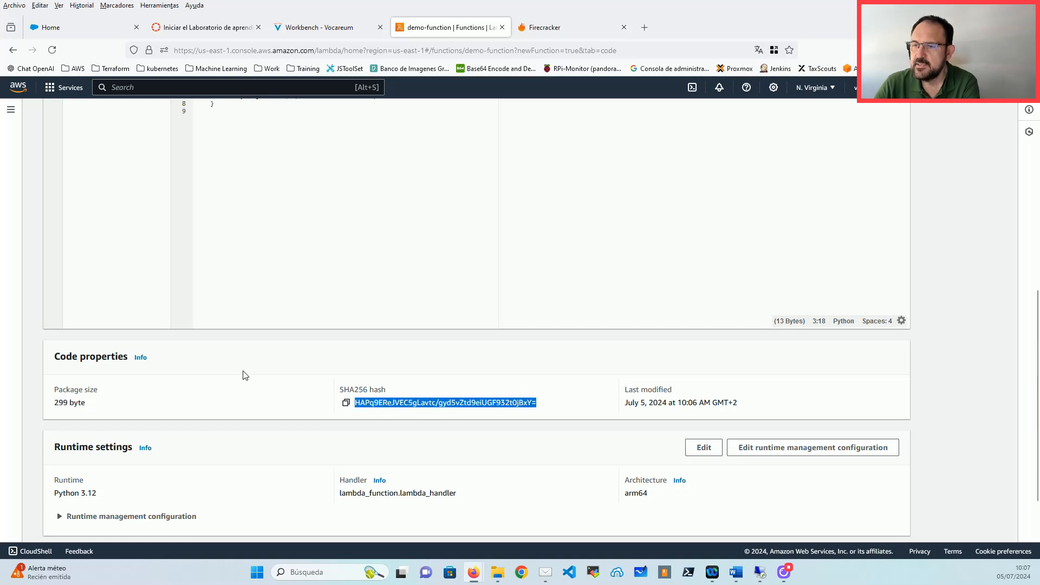
Step: Inspect Runtime settings, picking out lambda_function and lambda_handler in the handler value
drag(97, 382, 53, 387)
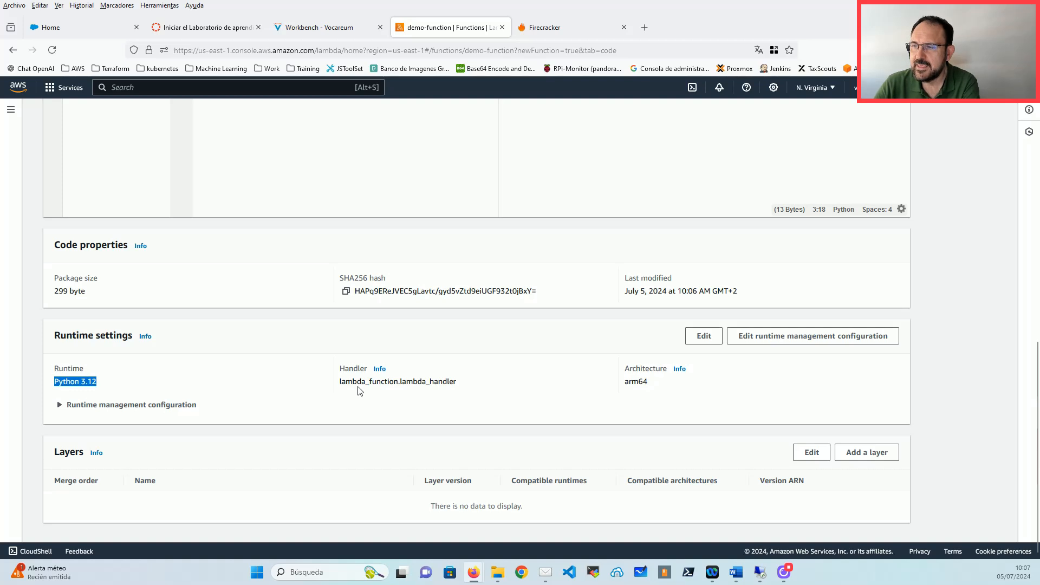
click(342, 382)
drag(342, 382, 465, 388)
click(468, 388)
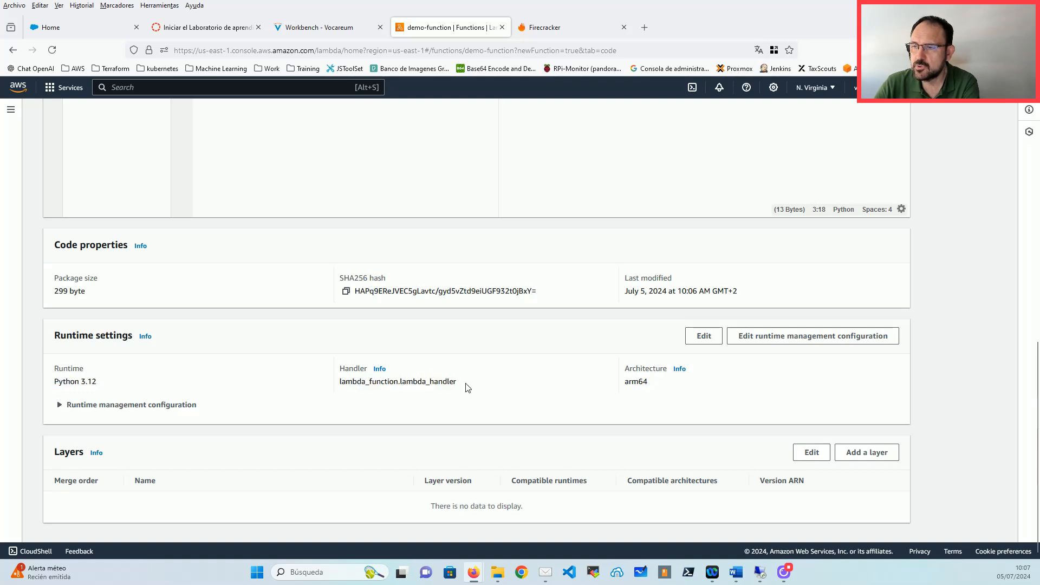
drag(341, 386, 401, 382)
click(367, 395)
click(341, 384)
double_click(354, 382)
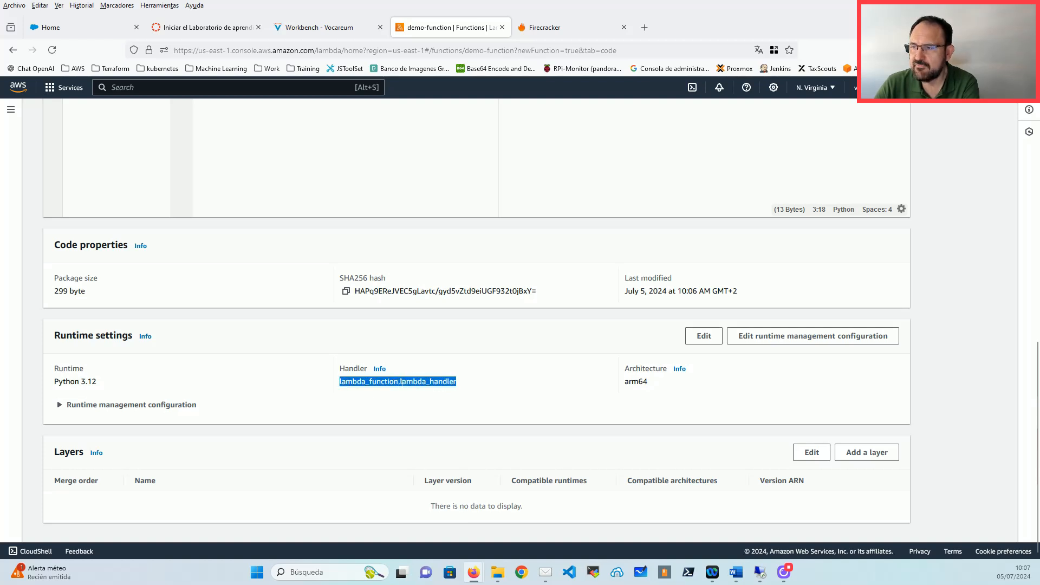
click(399, 382)
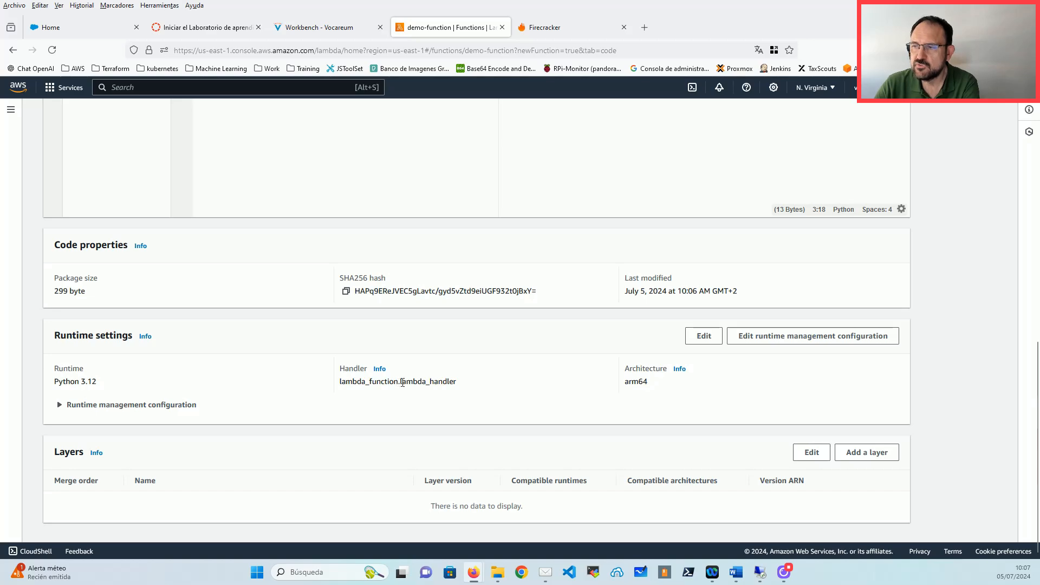
drag(401, 382, 467, 381)
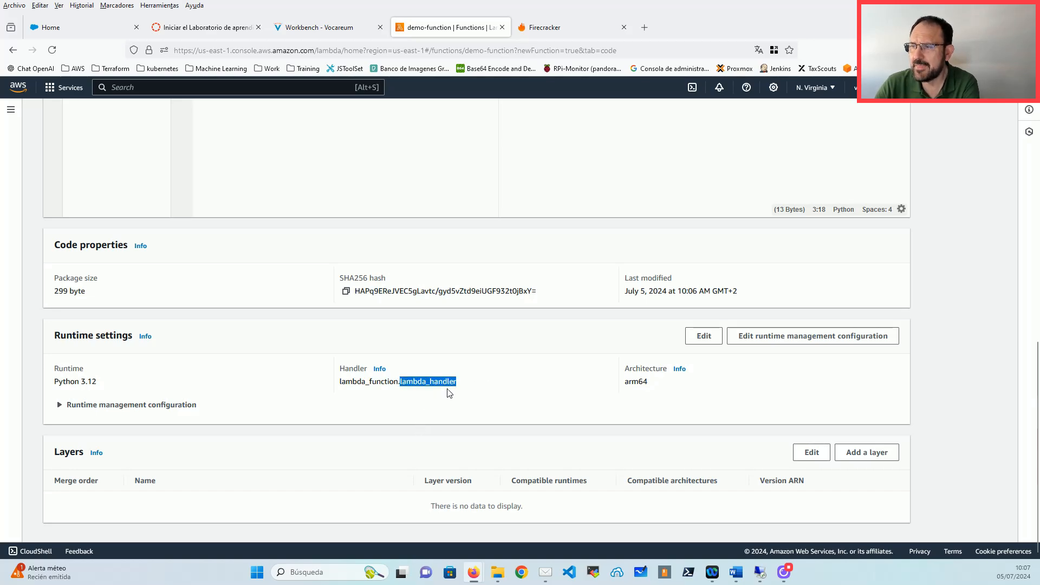
Step: Return to lambda_function.py in the editor, then look at the empty Layers section
scroll(384, 376, up, 10)
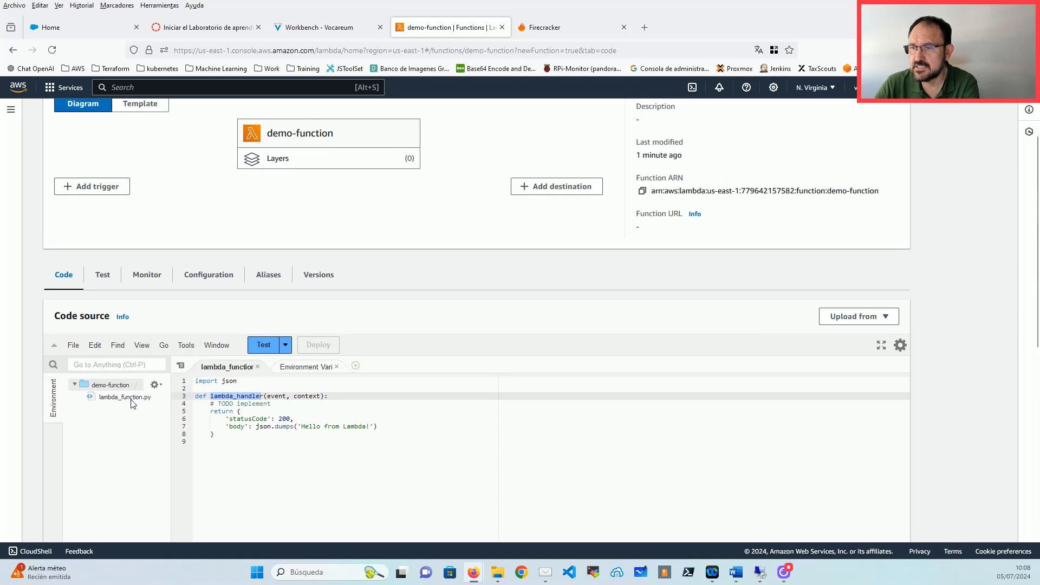
click(130, 399)
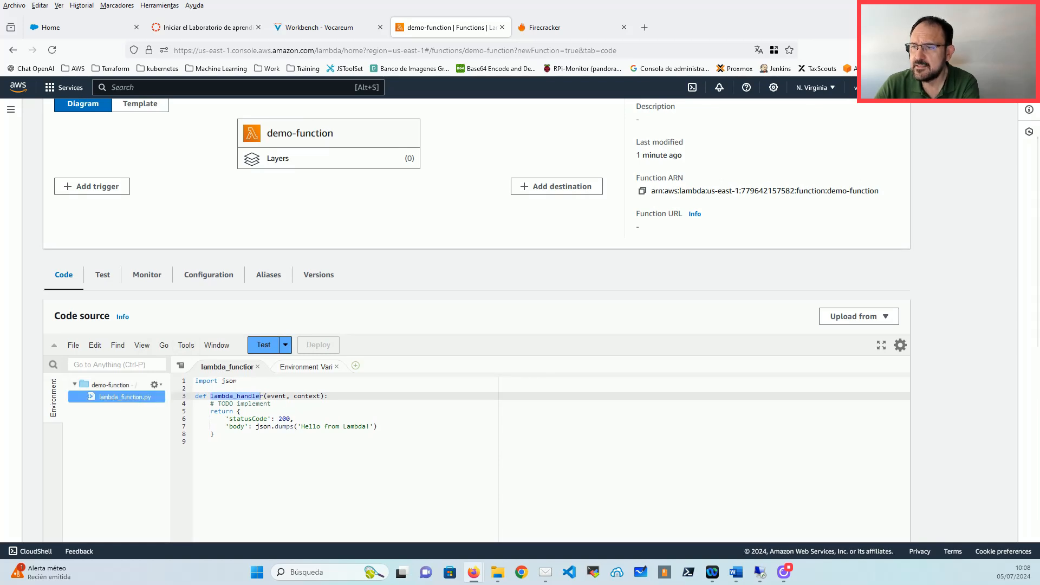
click(238, 390)
click(238, 396)
scroll(456, 405, down, 3)
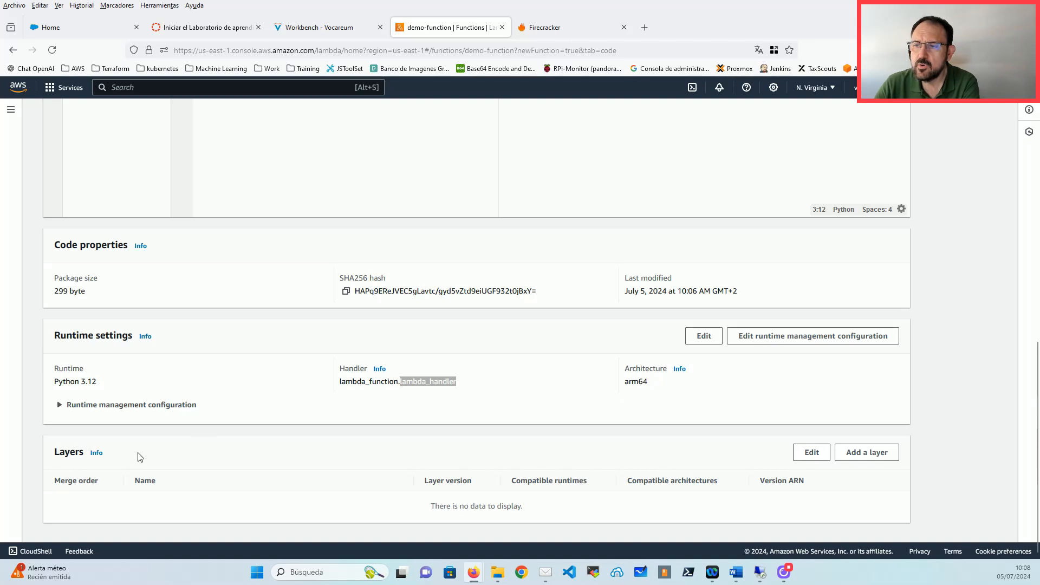
drag(54, 453, 83, 455)
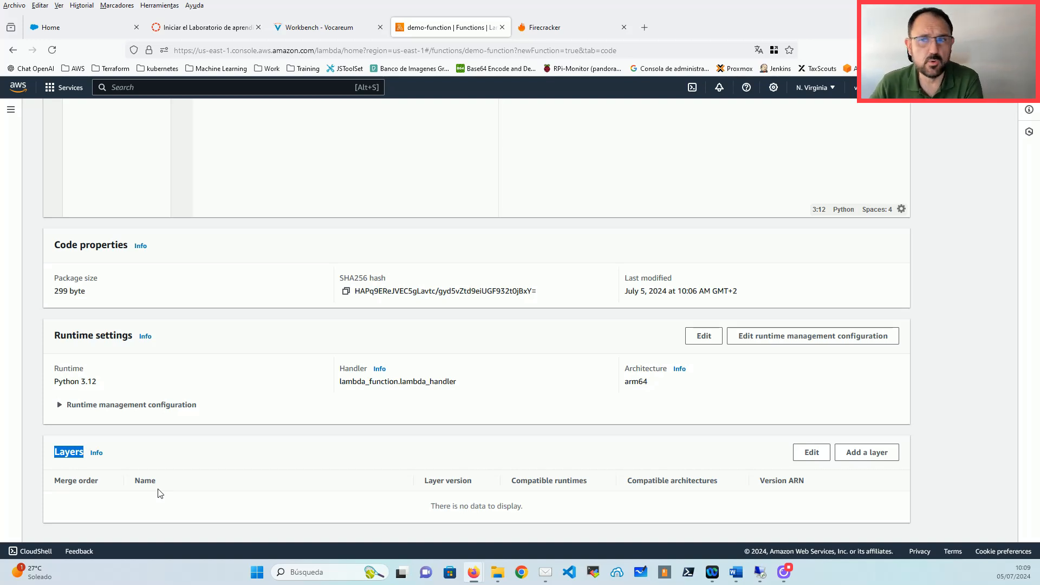
Step: Open the Lambda Layers page in a new browser tab
click(13, 111)
right_click(38, 254)
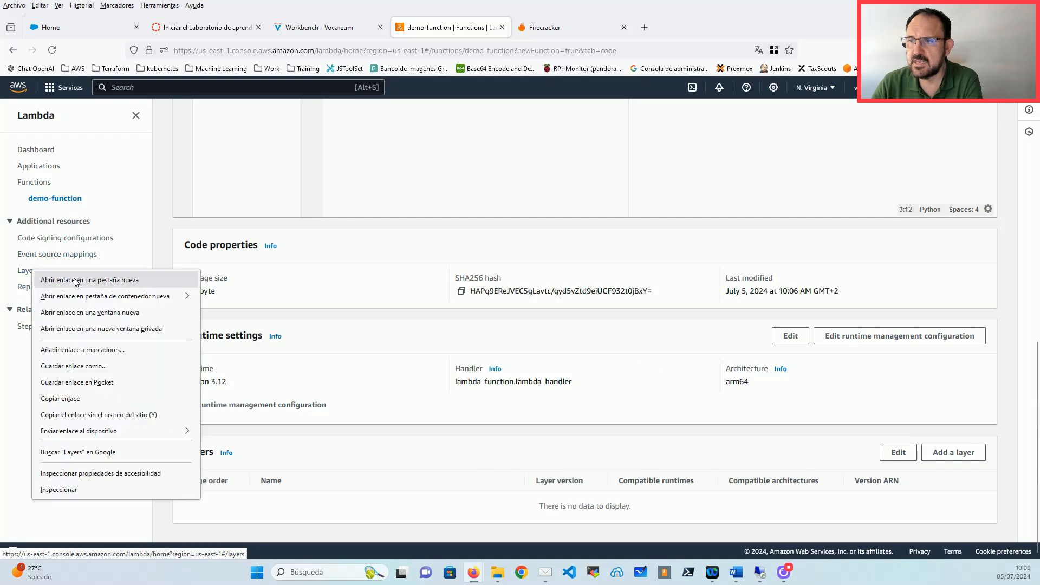
click(76, 279)
click(535, 28)
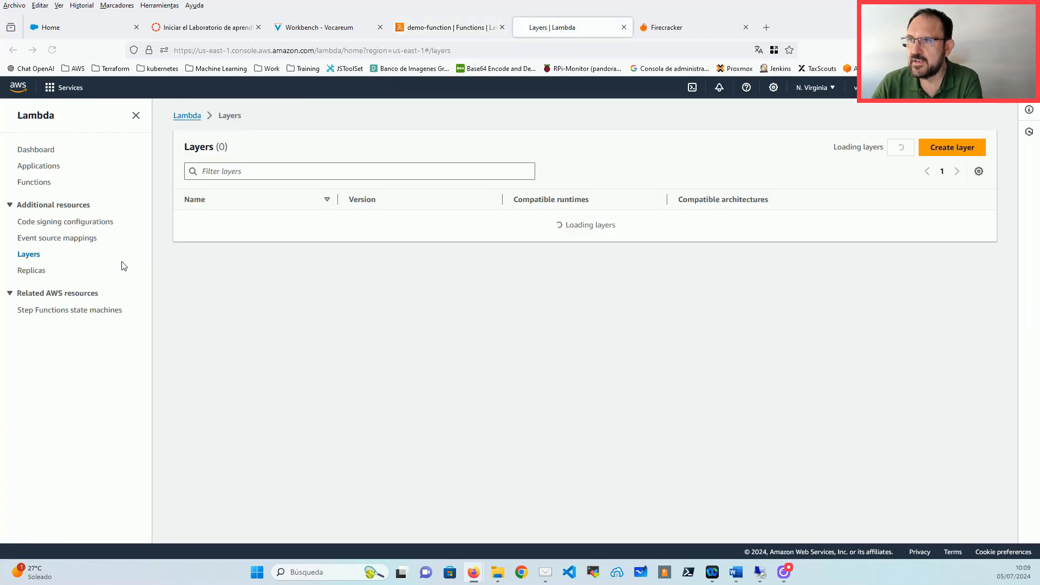
Step: Start a new layer, glance at the compatible runtimes list, then cancel
click(952, 147)
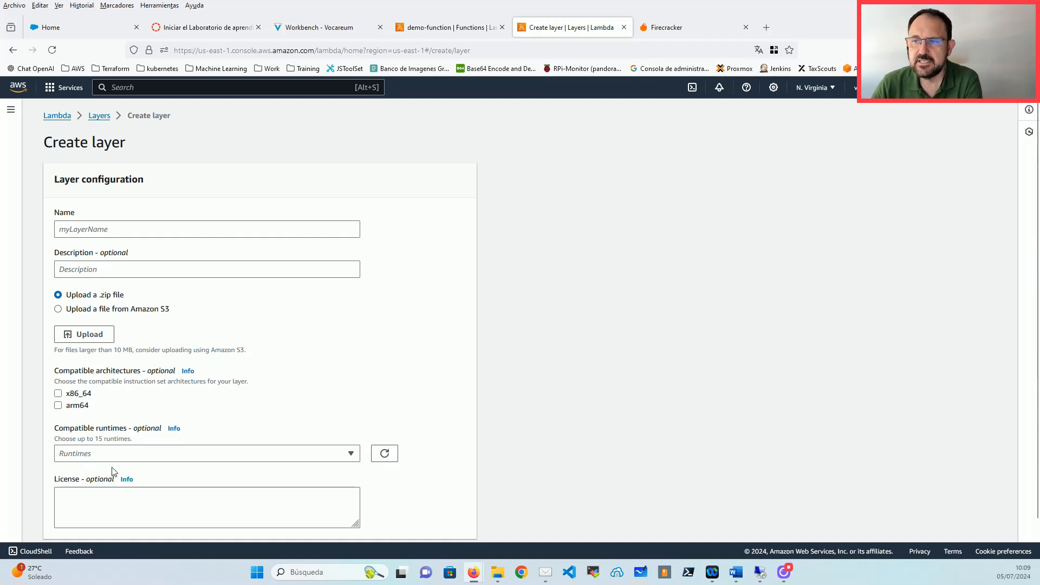
scroll(106, 420, down, 1)
scroll(106, 420, down, 1)
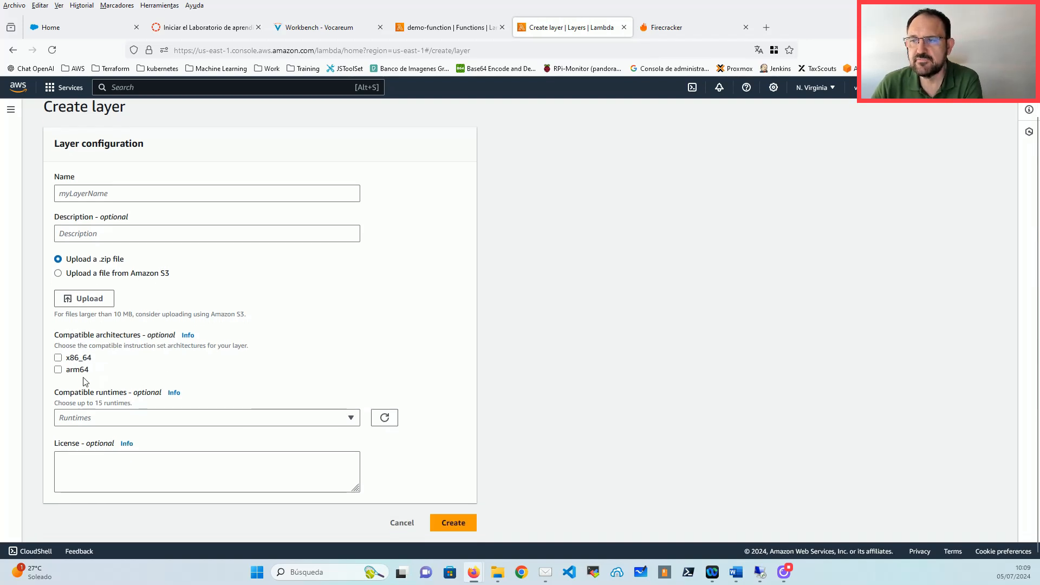
click(109, 418)
click(519, 292)
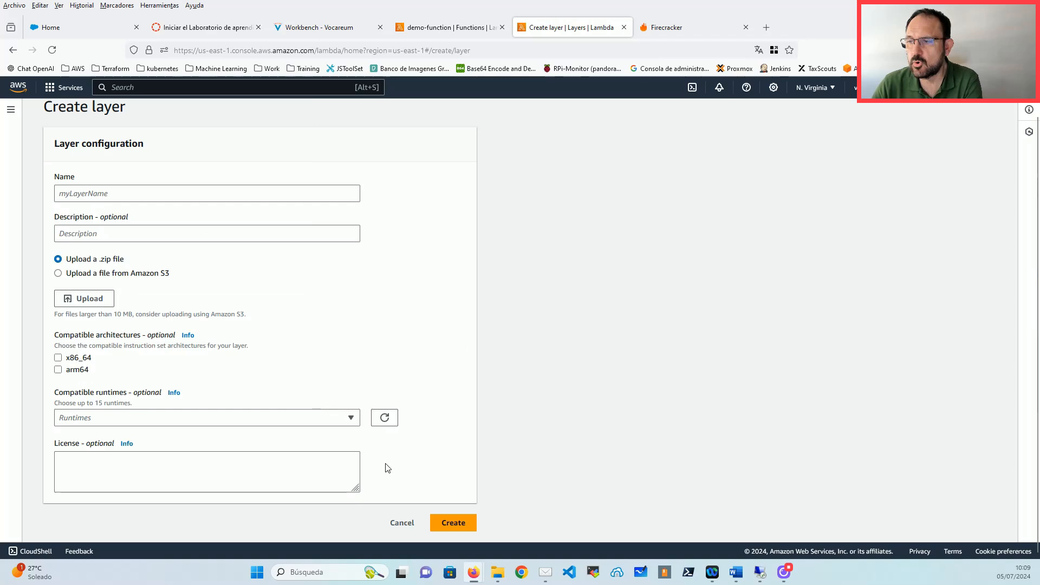
click(402, 523)
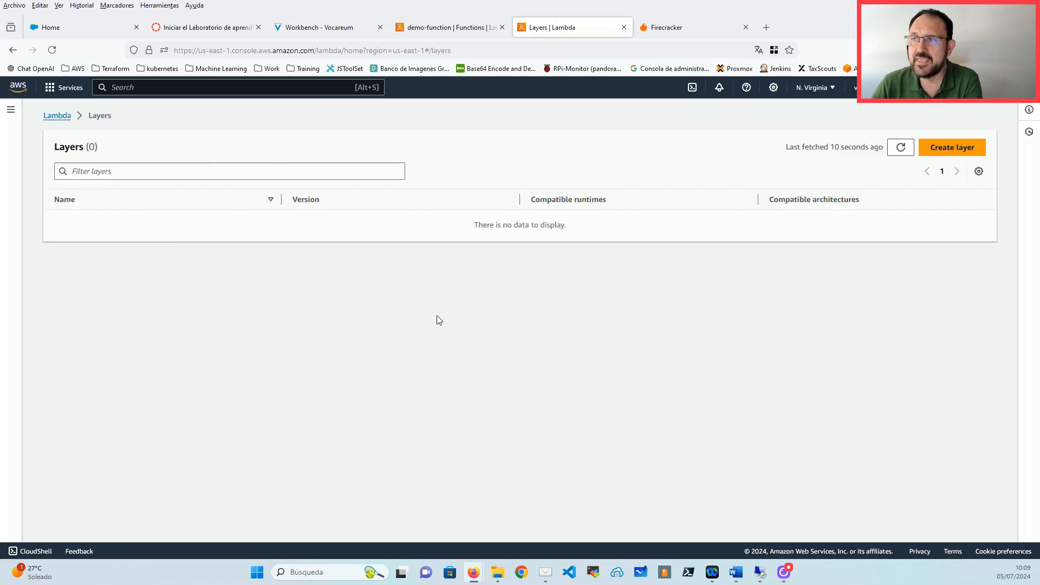
Step: Open the Klayers deployments page on GitHub from the AWS bookmarks
click(687, 29)
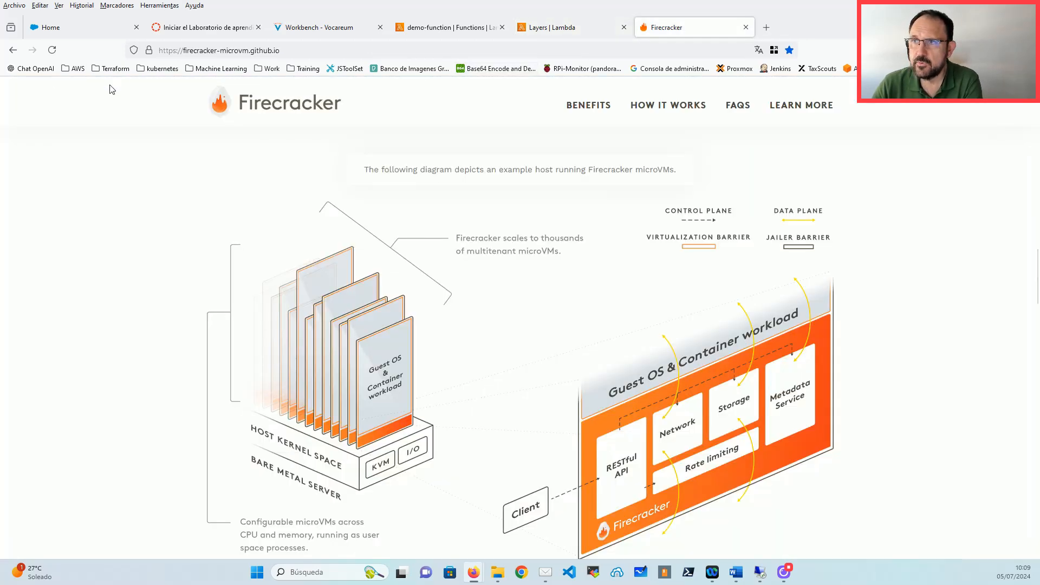
click(75, 68)
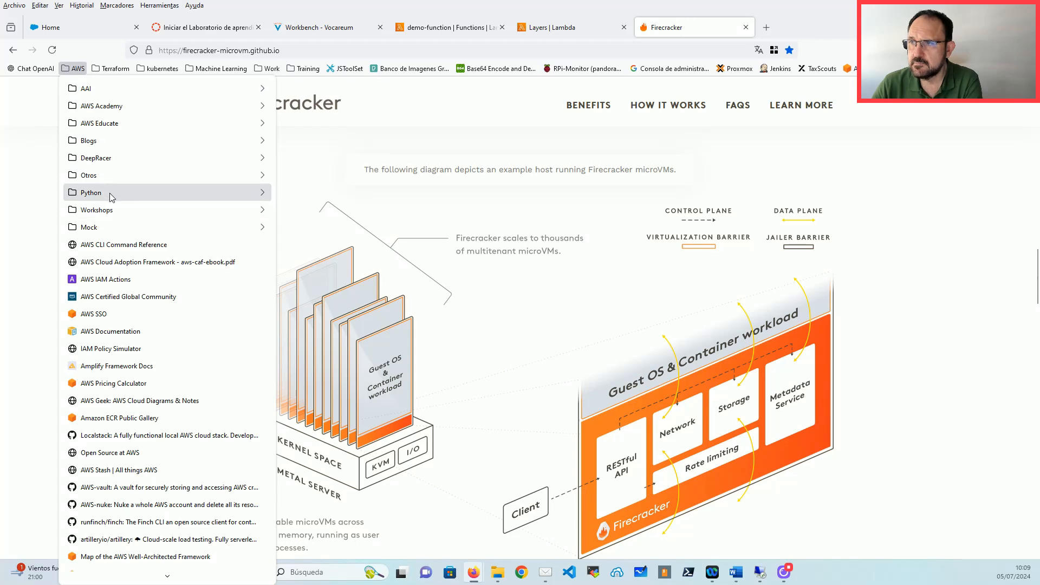
mouse_move(108, 194)
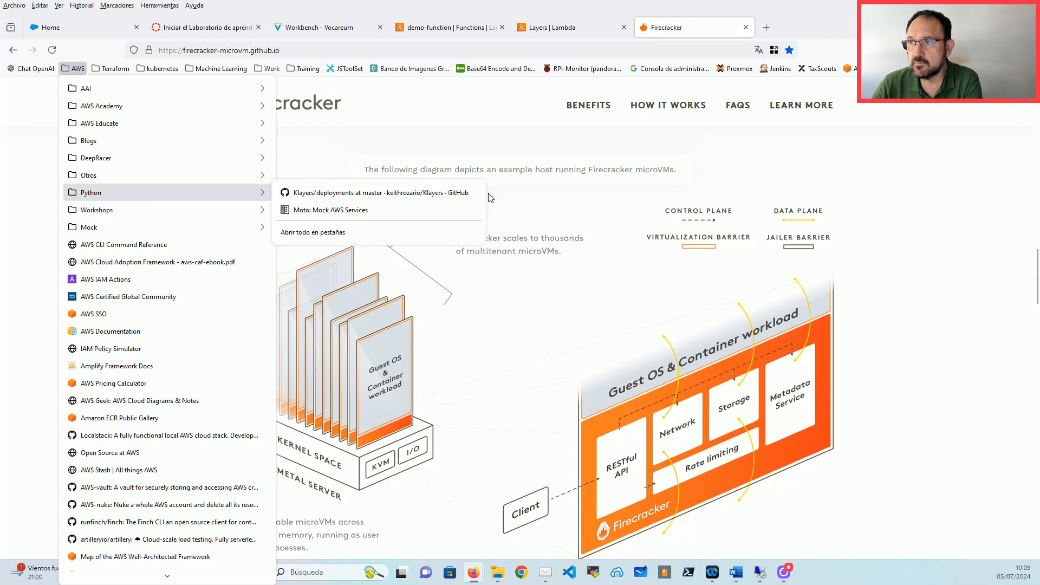
click(374, 194)
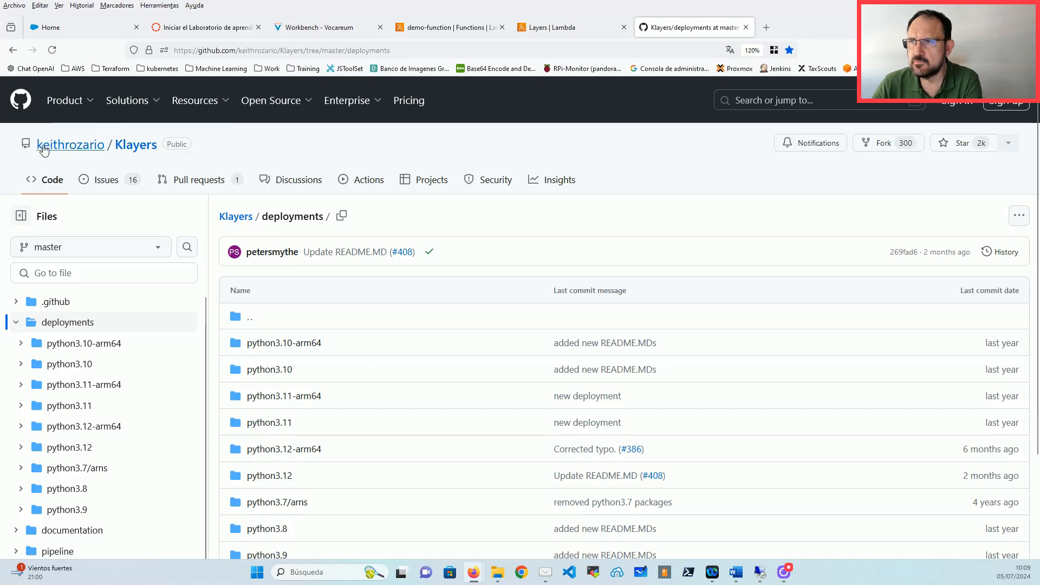
scroll(403, 406, down, 2)
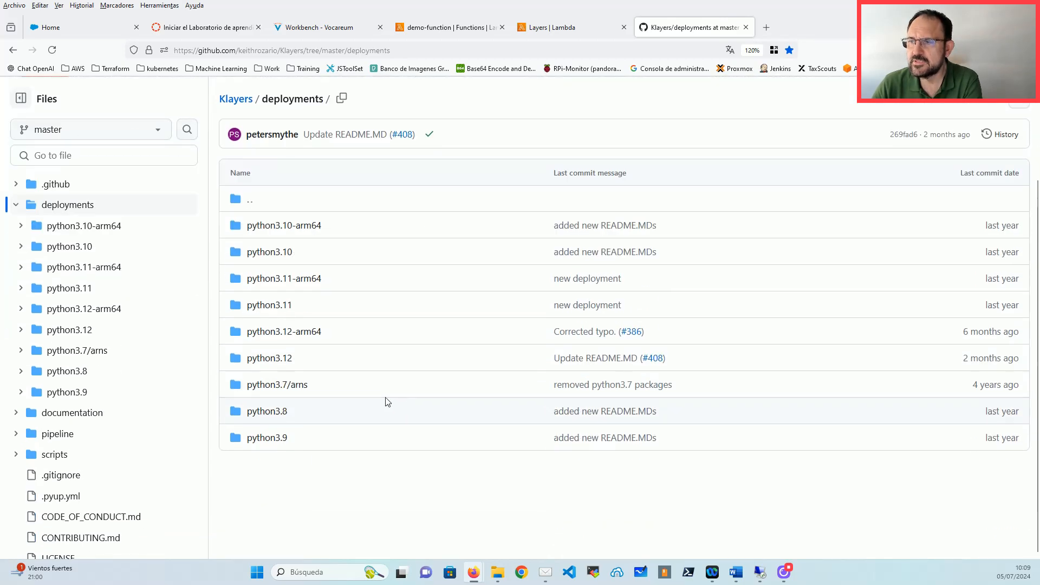
scroll(387, 402, up, 1)
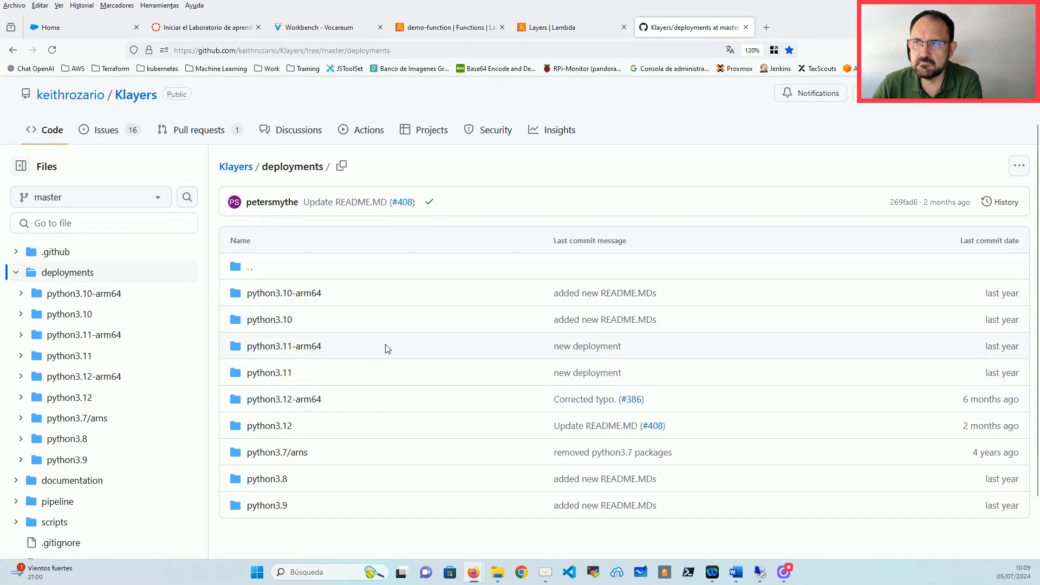
Step: Open the python3.12-arm64 folder and its us-east-1 layer list
click(303, 401)
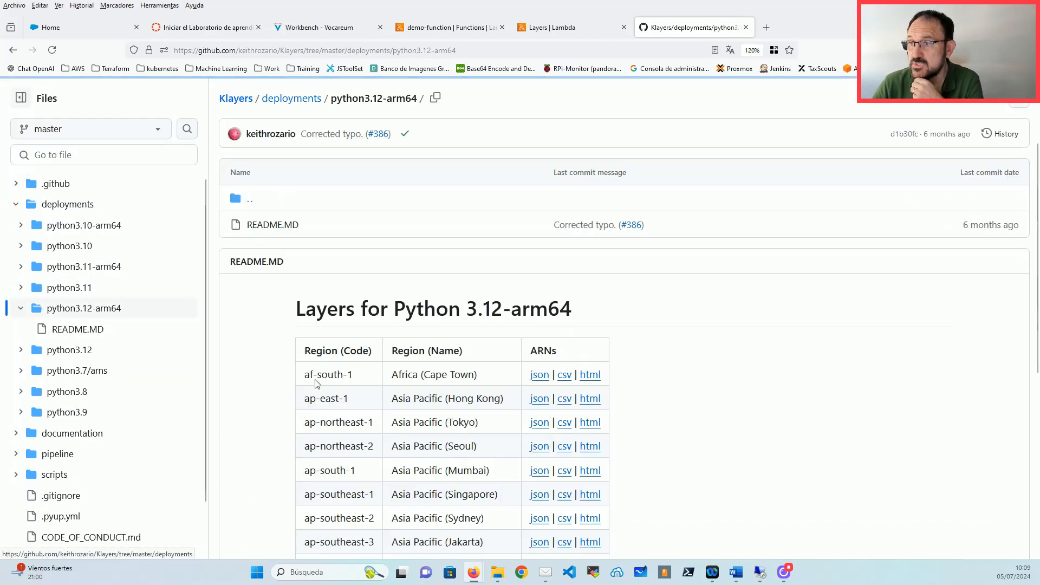
scroll(451, 290, down, 5)
scroll(451, 293, down, 2)
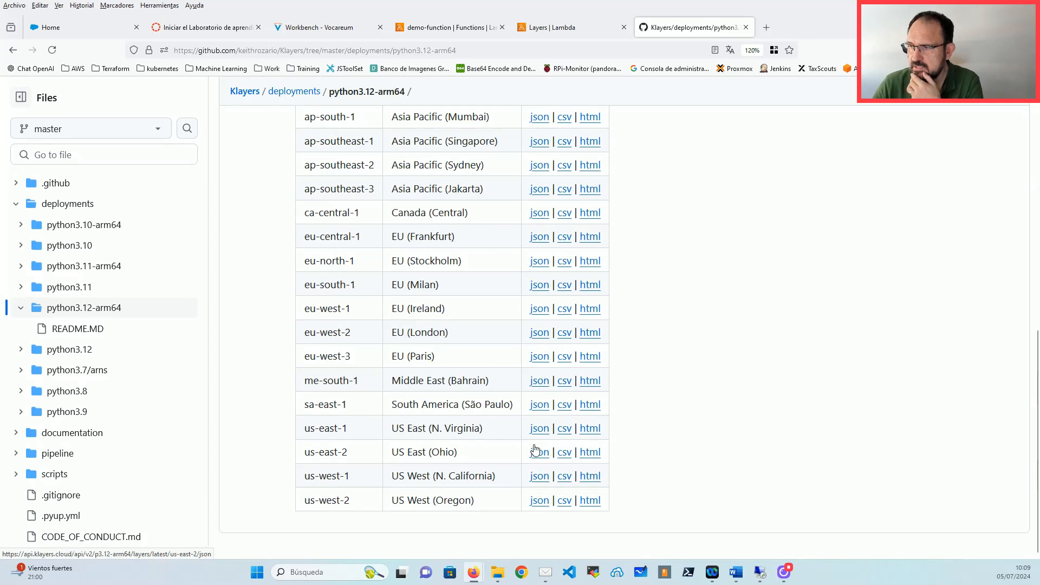
click(575, 429)
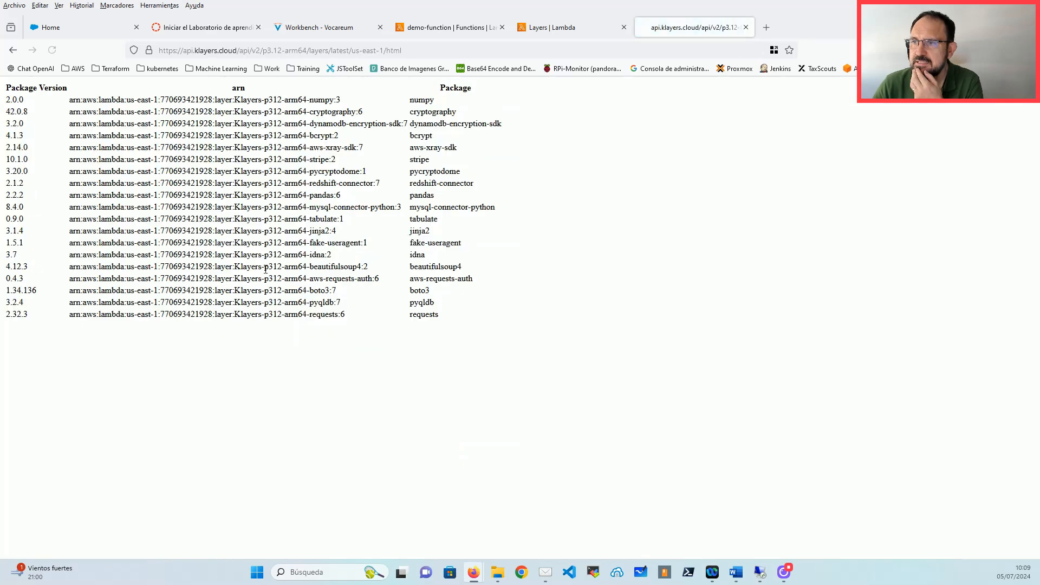
Step: Copy the full ARN of the requests layer from the us-east-1 list
double_click(324, 197)
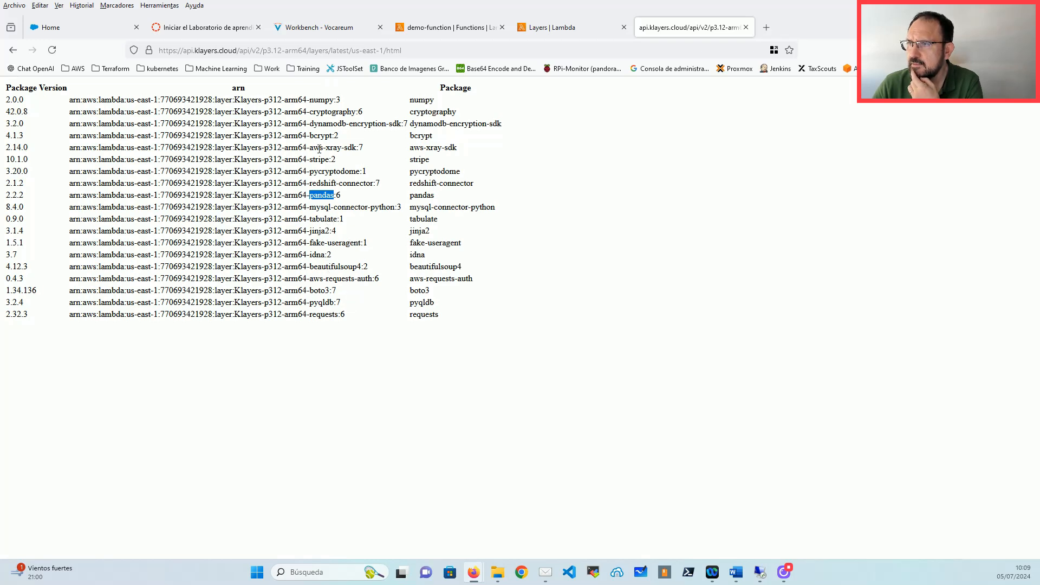
drag(310, 147, 356, 147)
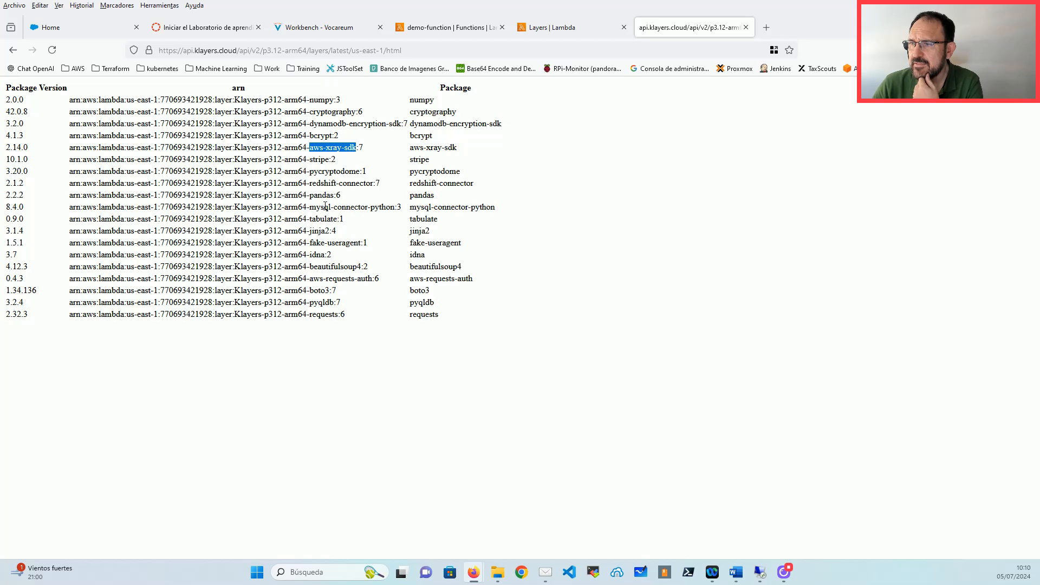
click(329, 303)
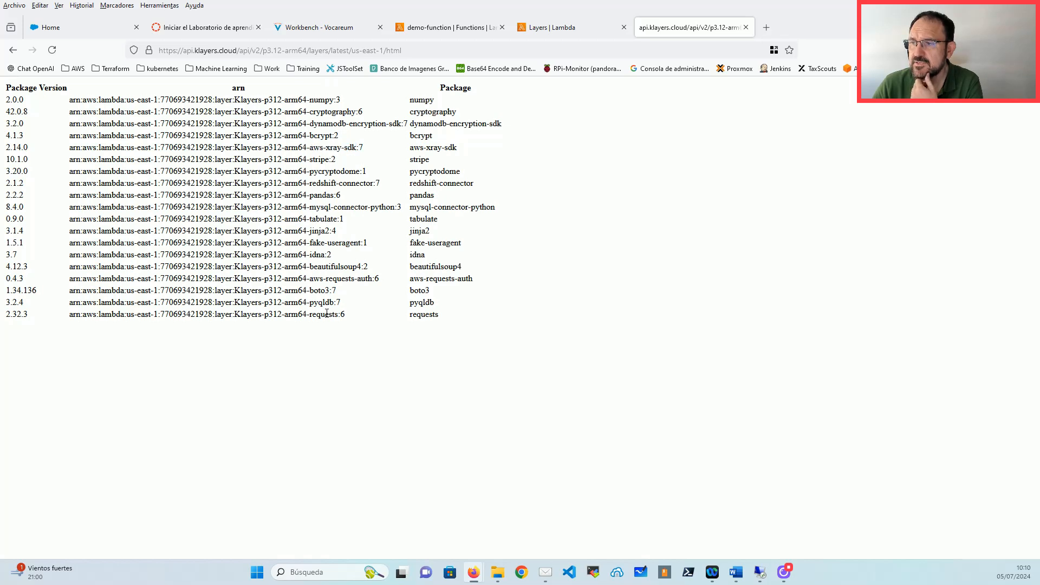
drag(347, 315, 68, 324)
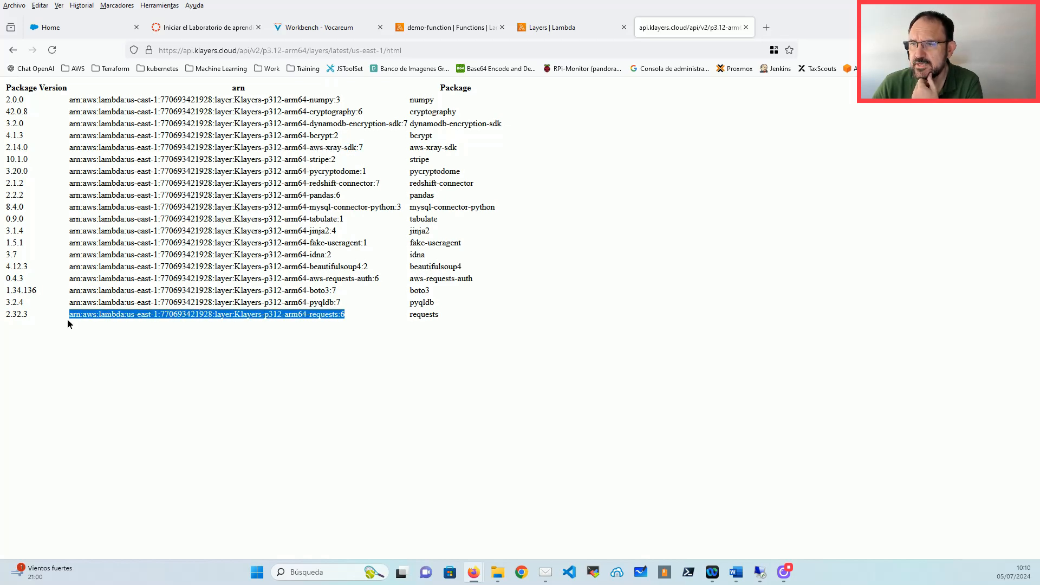
right_click(245, 316)
click(287, 324)
Step: On demo-function, start adding a layer specified by its ARN
click(558, 27)
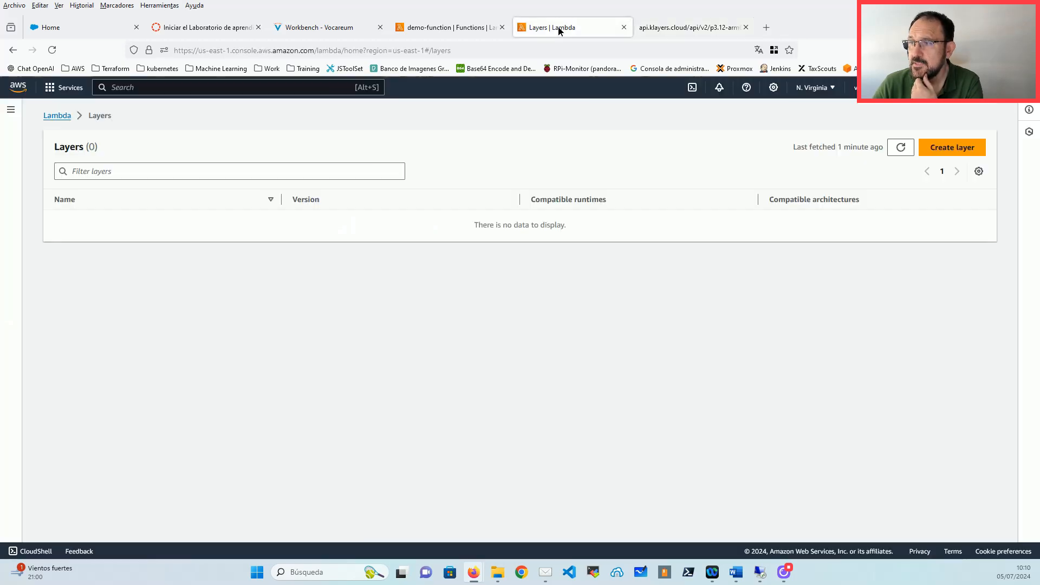
click(455, 28)
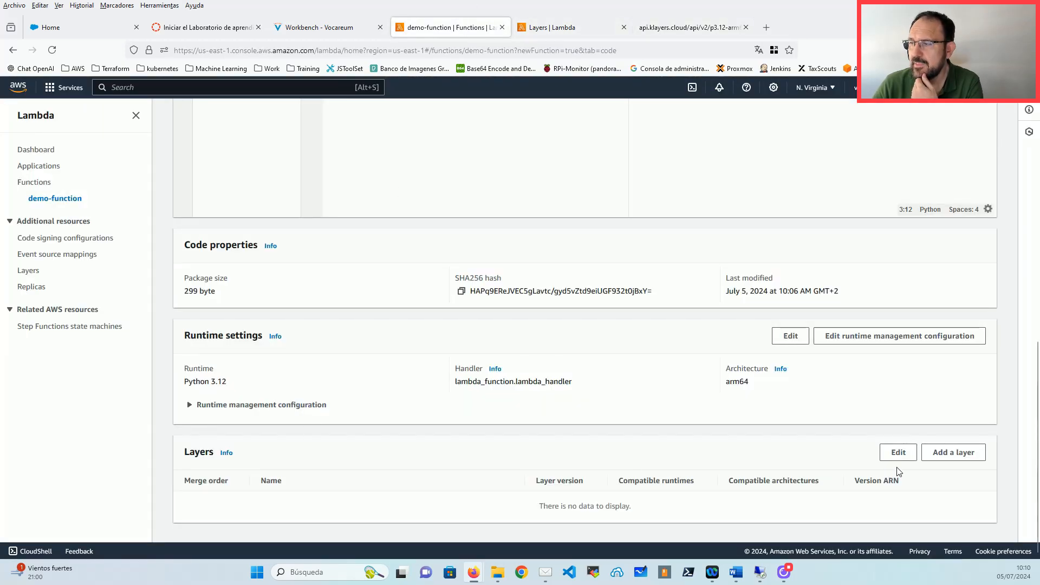
click(965, 457)
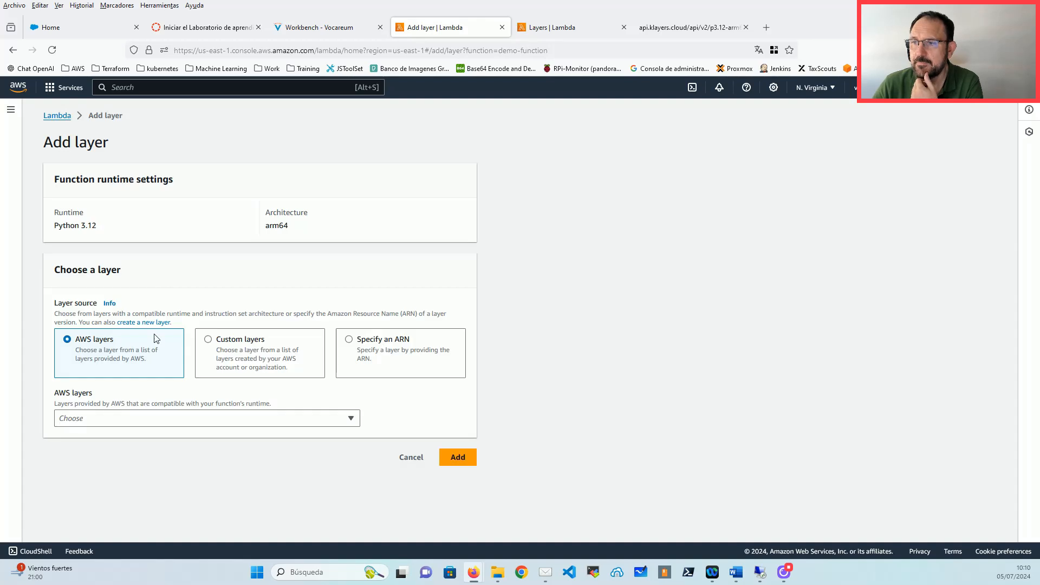
click(406, 339)
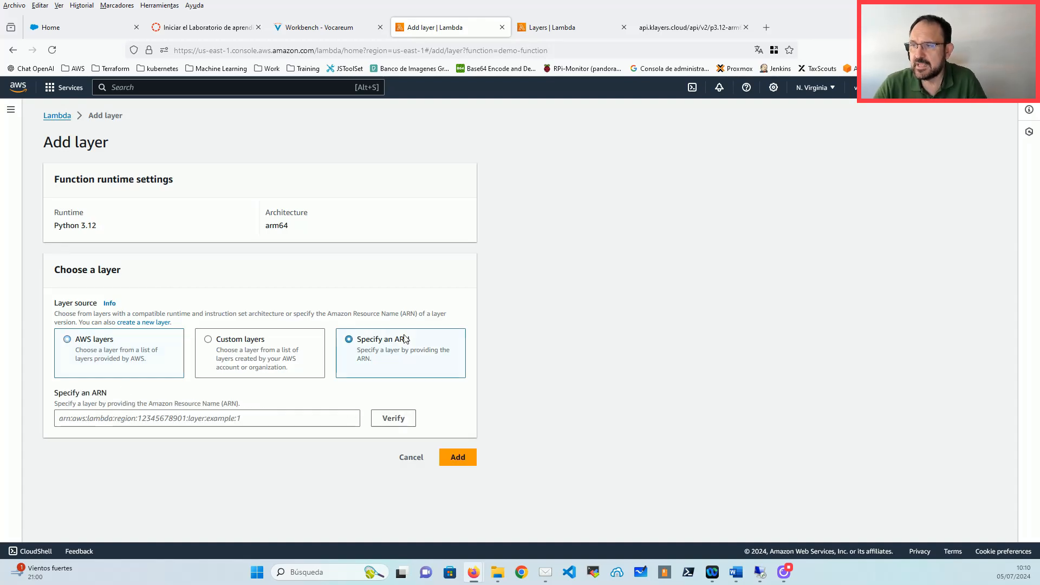
Step: Paste the requests layer ARN, trim the leading space, verify it and add version 6
click(152, 418)
key(ctrl+v)
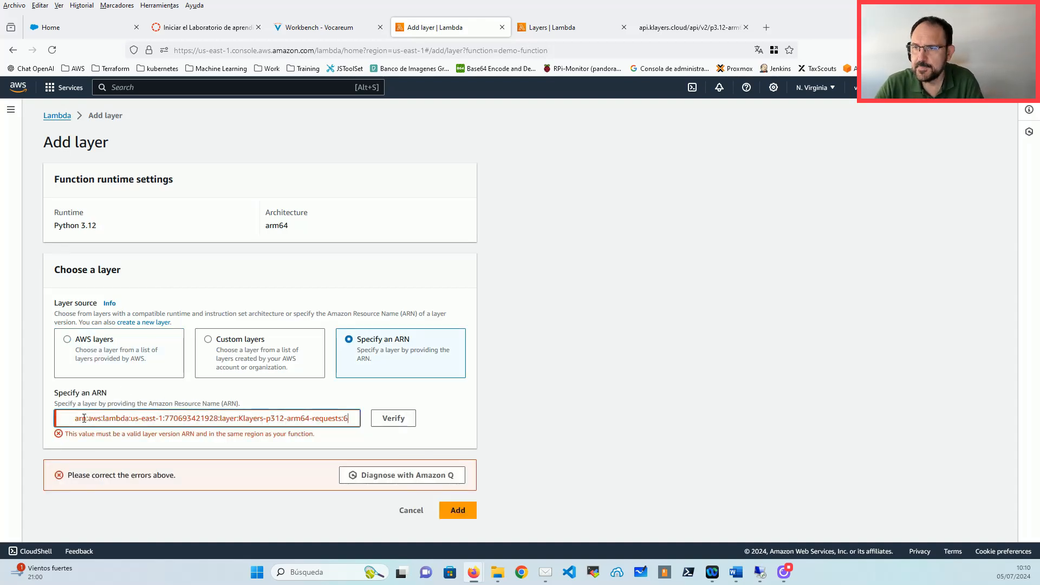
drag(73, 421, 56, 419)
key(BackSpace)
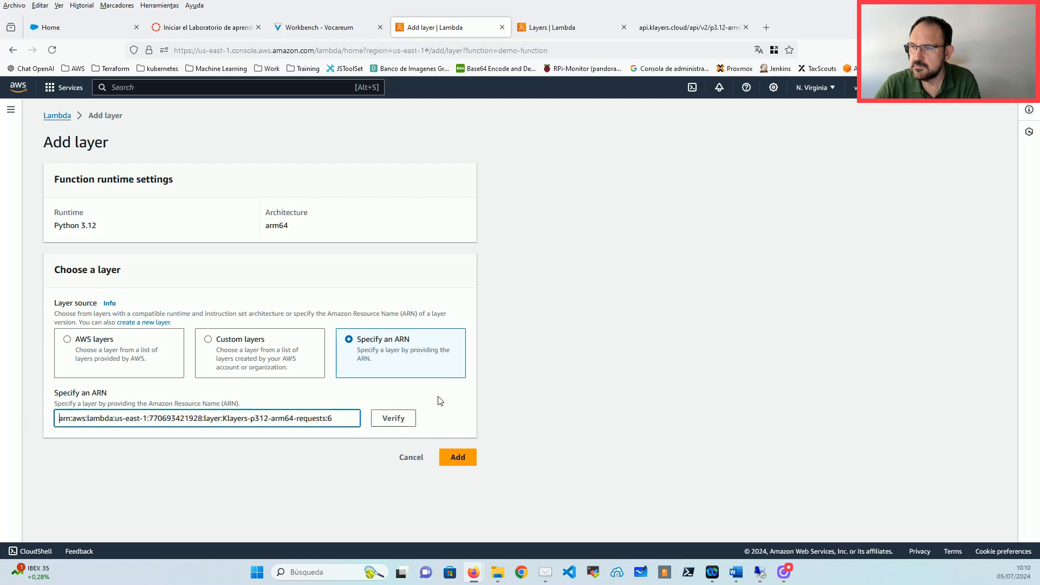
click(388, 423)
scroll(255, 440, down, 1)
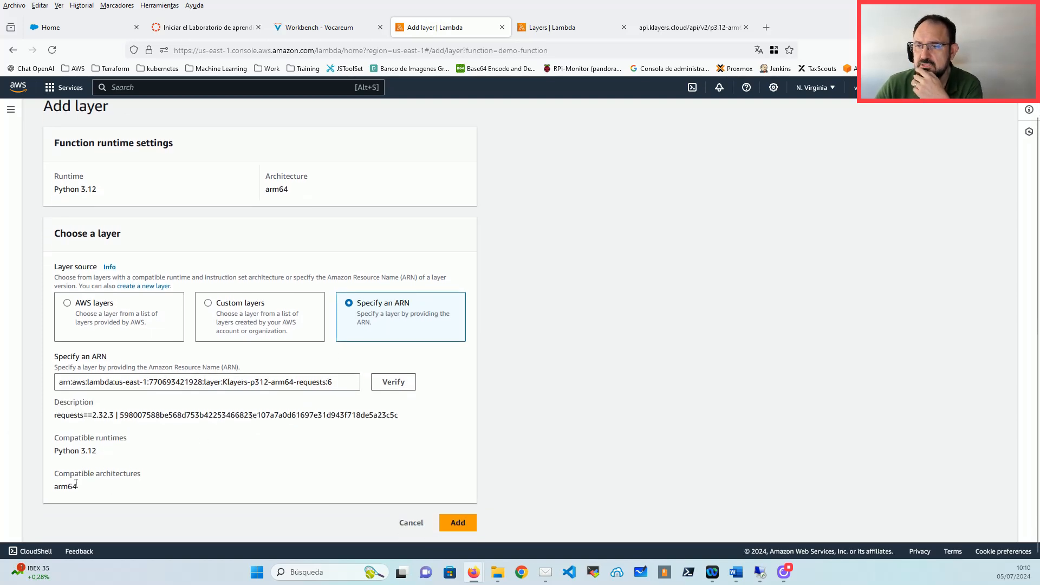
click(458, 523)
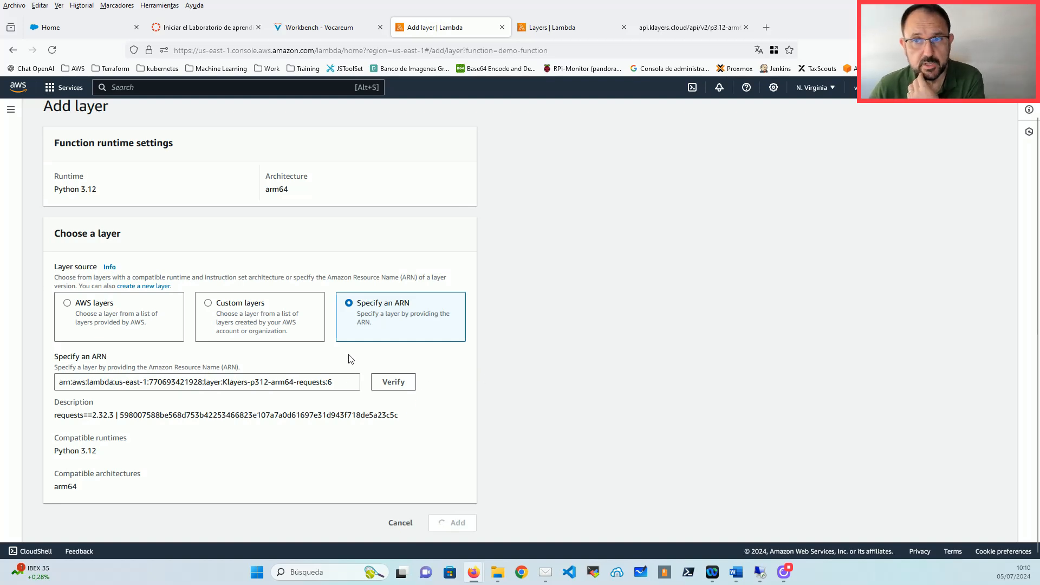
scroll(344, 372, down, 10)
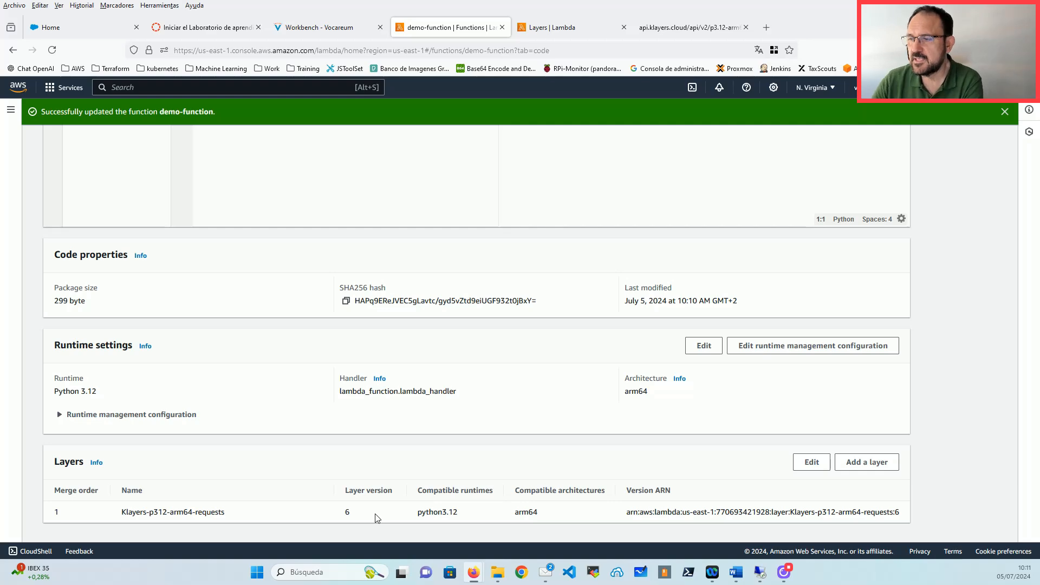
Step: From the Code source editor, start a new test event prefilled with the hello-world key1–key3 JSON
scroll(379, 488, up, 8)
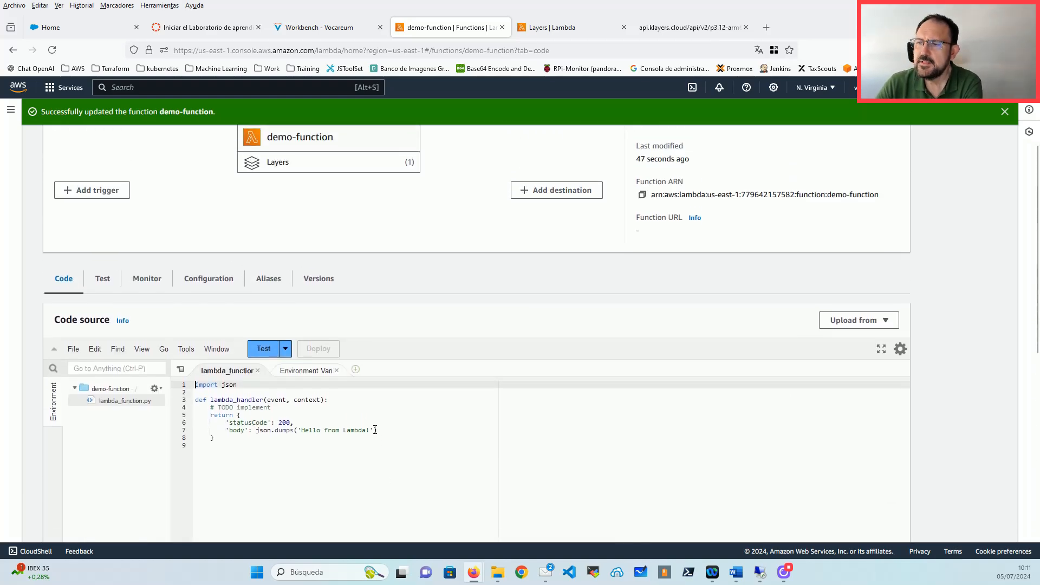
scroll(386, 442, down, 4)
scroll(366, 434, down, 4)
scroll(245, 301, up, 6)
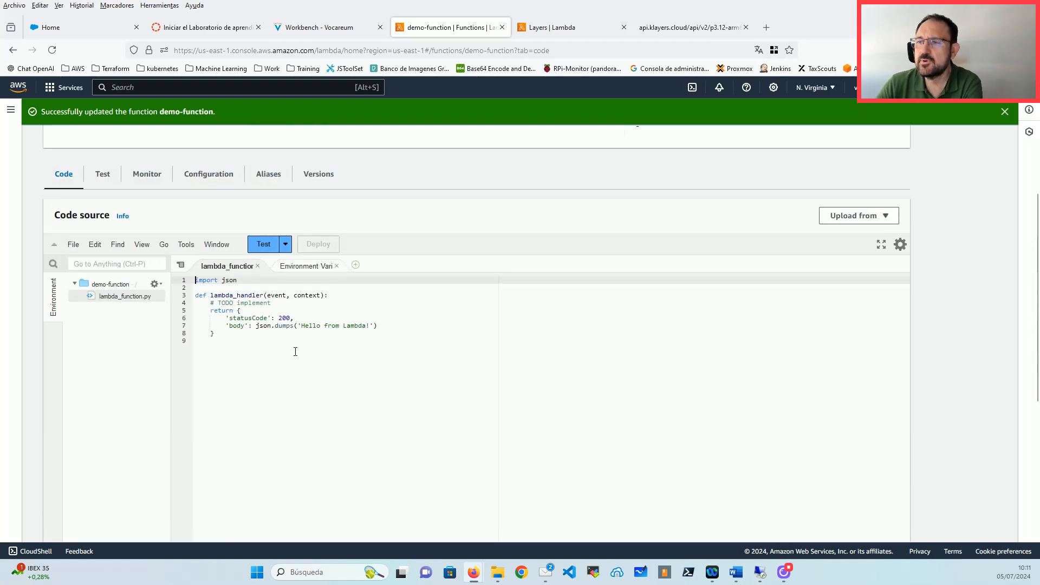
click(271, 248)
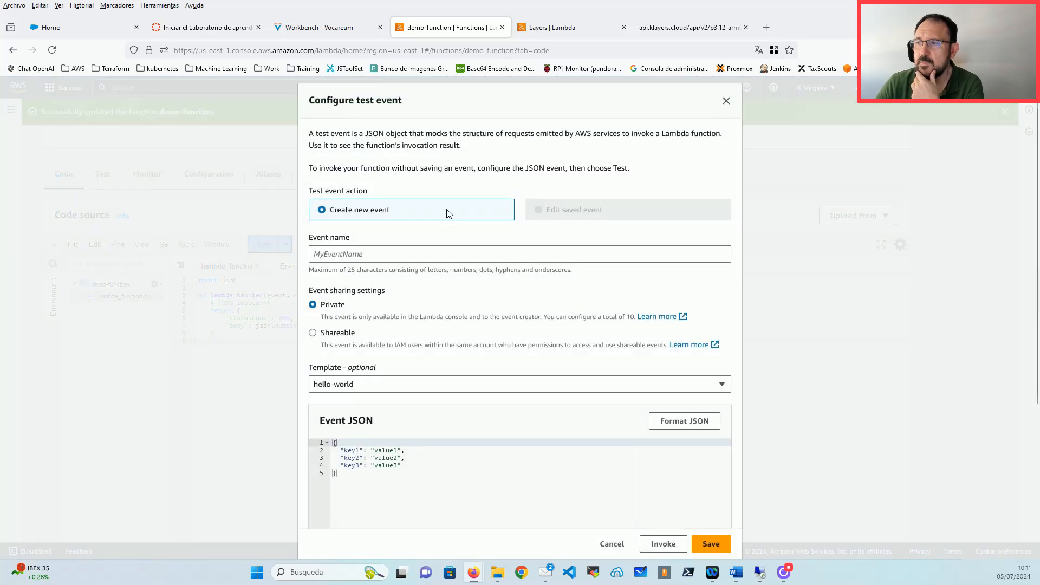
scroll(379, 374, down, 3)
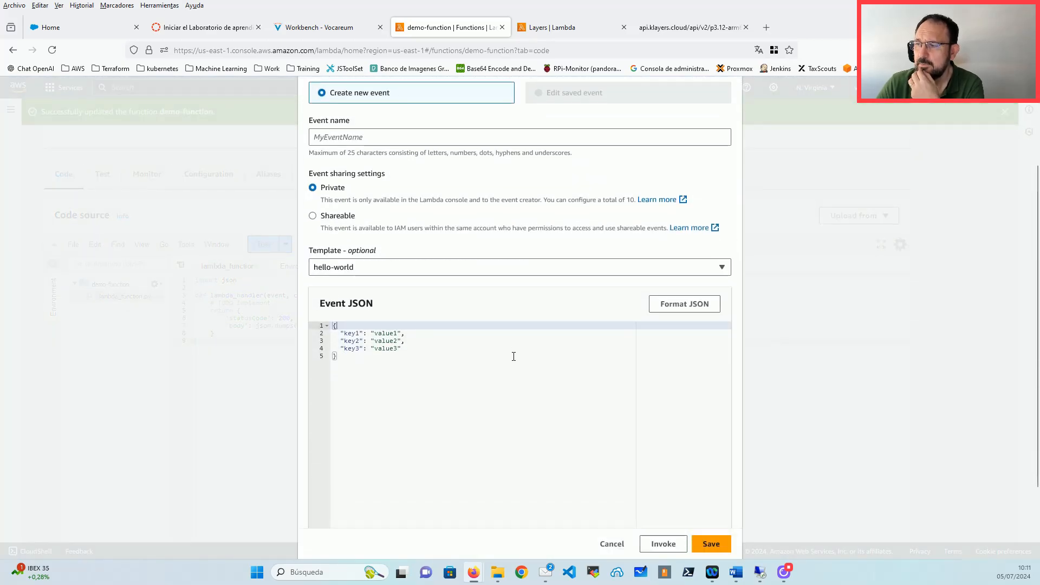
scroll(513, 355, up, 3)
scroll(564, 483, down, 3)
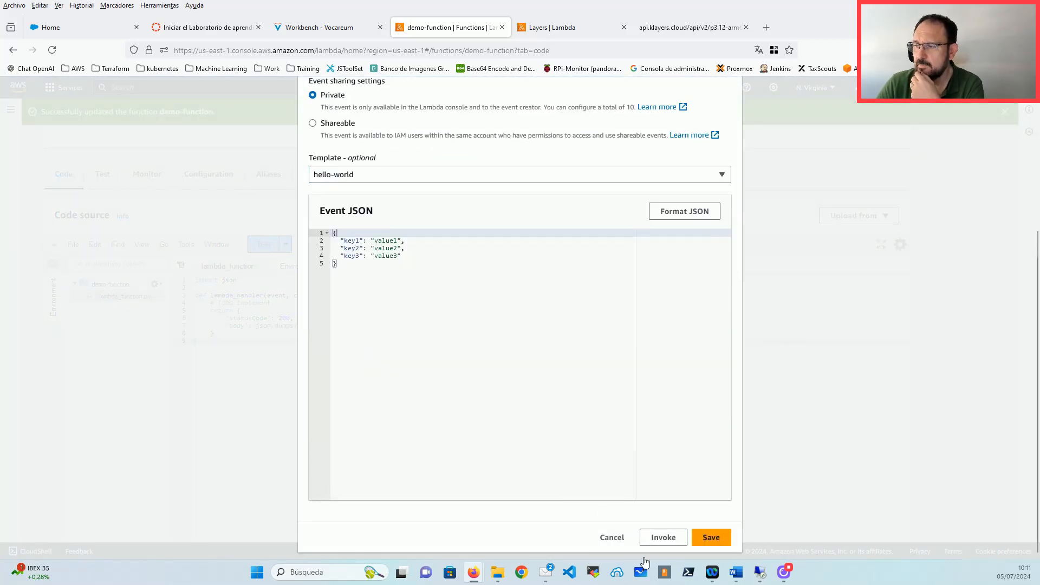
click(612, 537)
click(274, 288)
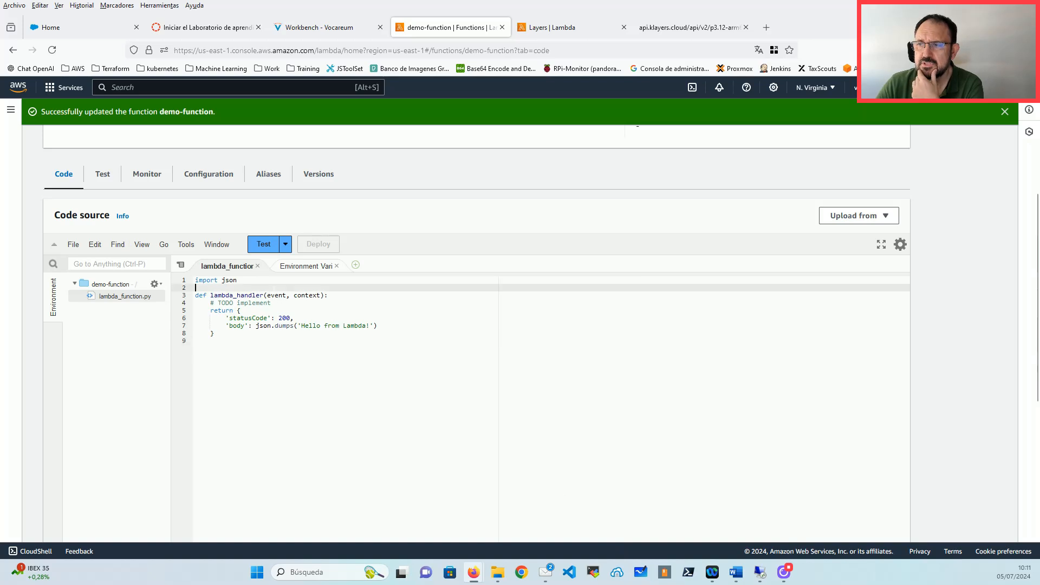
double_click(279, 302)
double_click(282, 297)
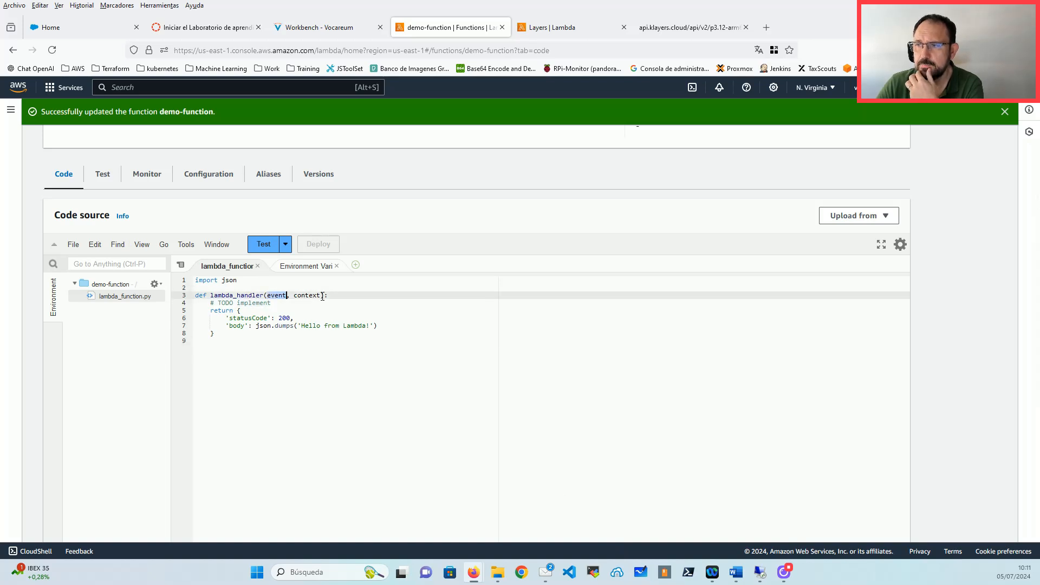
double_click(314, 294)
double_click(276, 295)
drag(275, 295, 275, 292)
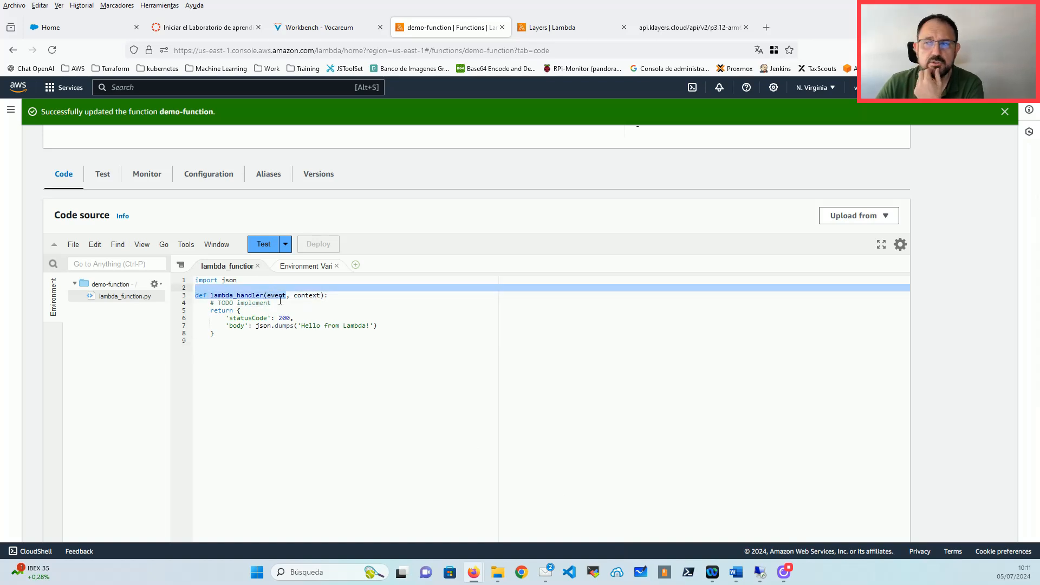
double_click(281, 301)
double_click(278, 296)
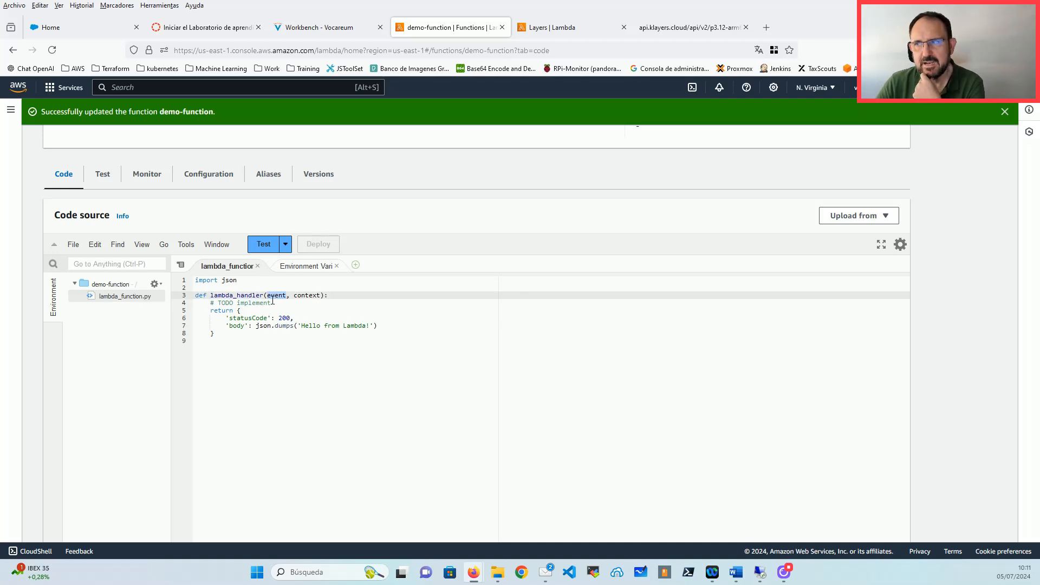
double_click(312, 295)
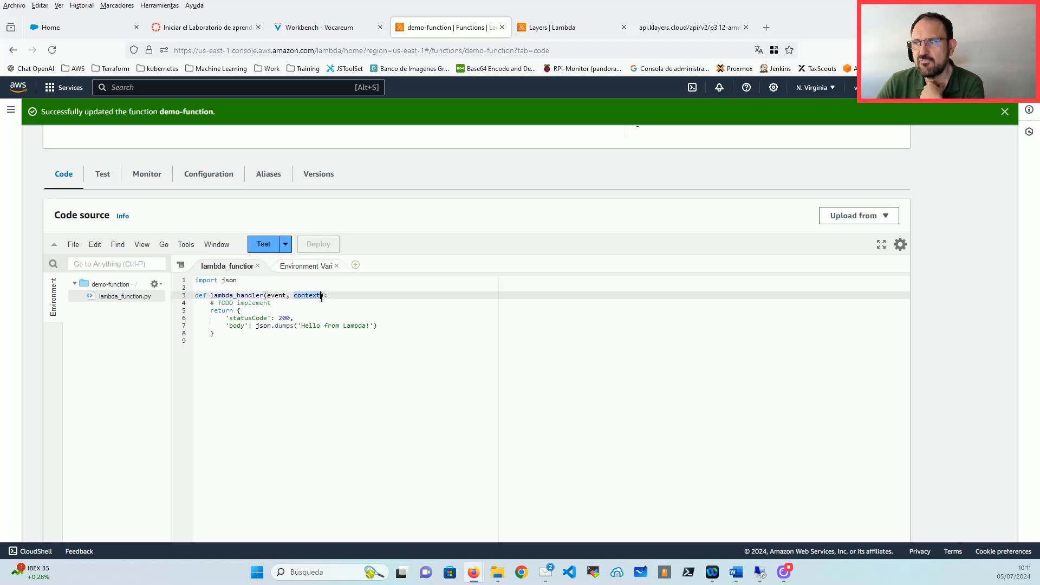
double_click(278, 295)
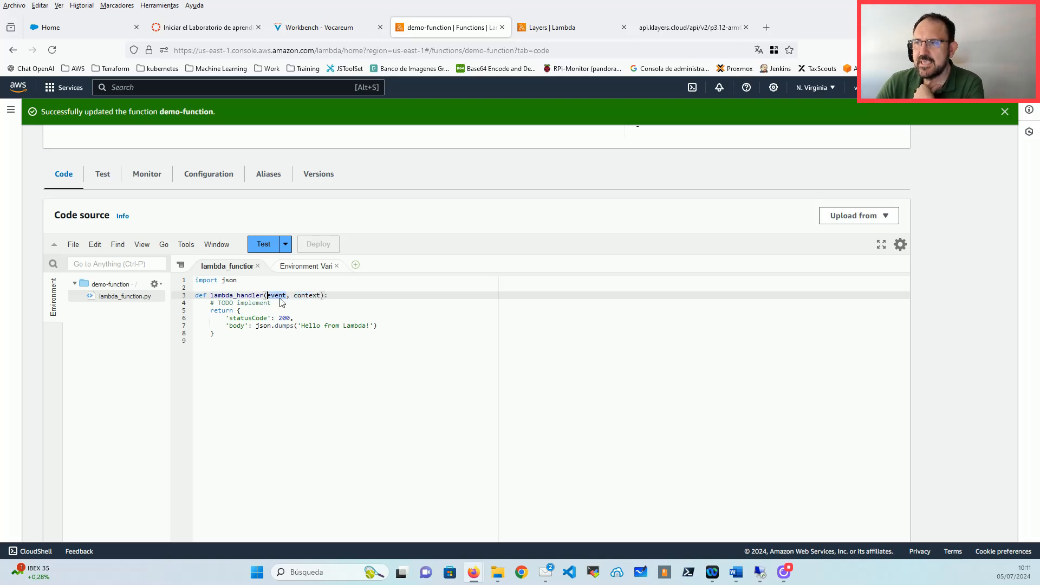
click(257, 245)
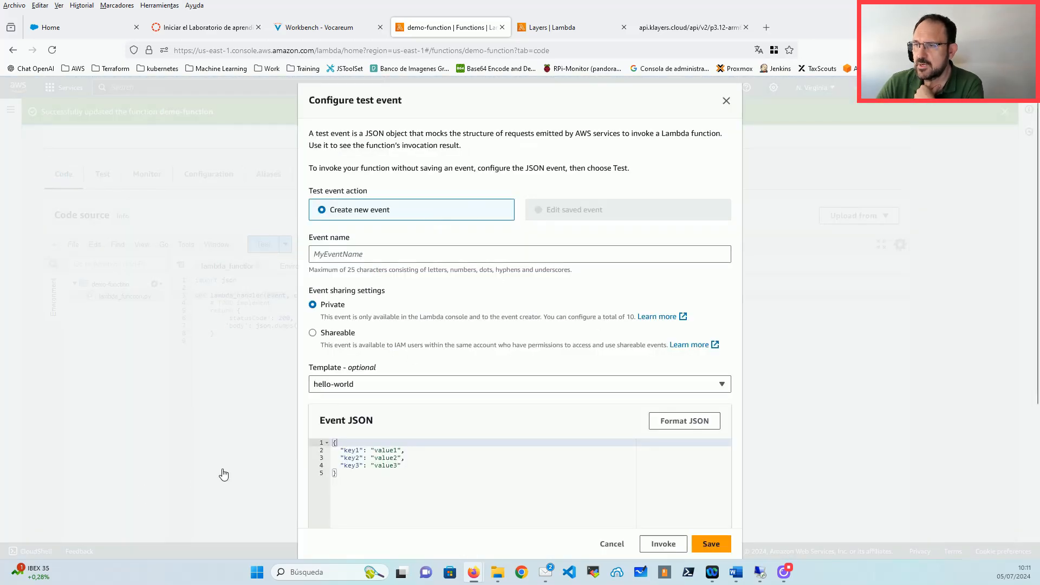
Step: Invoke demo-function with the hello-world event and check the statusCode 200 'Hello from Lambda!' response
click(370, 476)
key(ctrl+a)
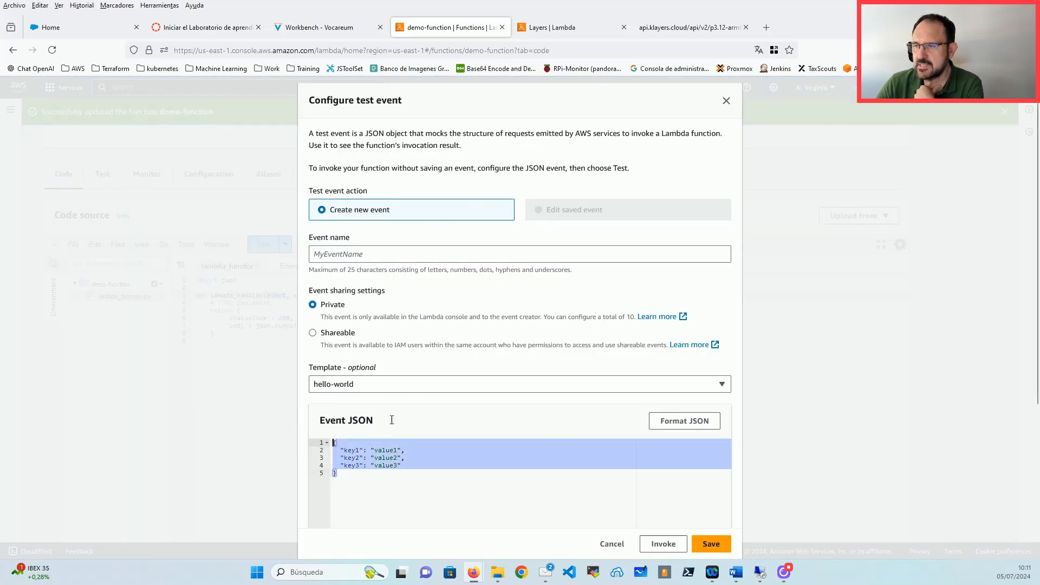
scroll(677, 514, down, 1)
click(651, 546)
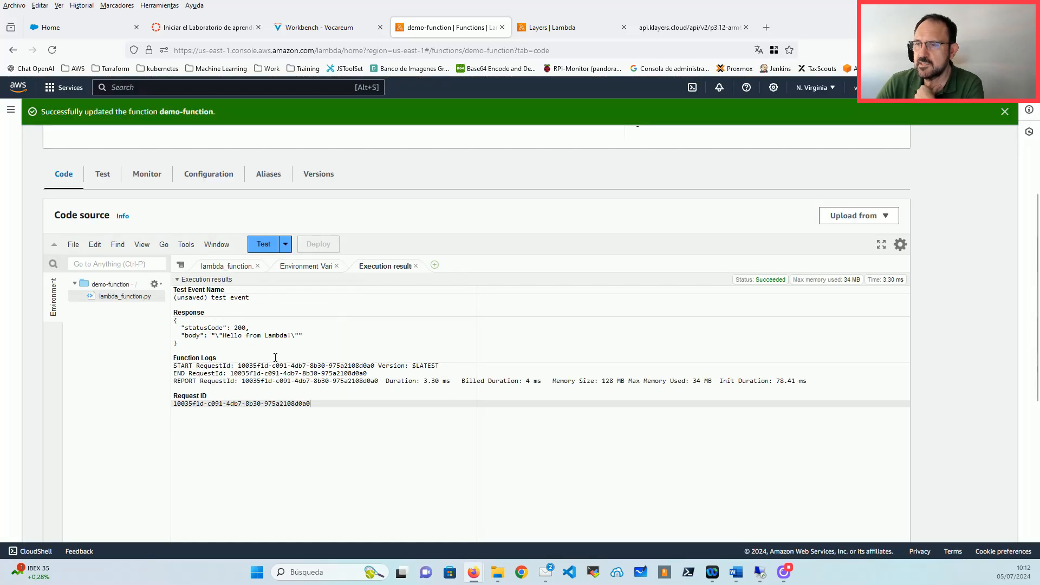
drag(196, 344, 158, 320)
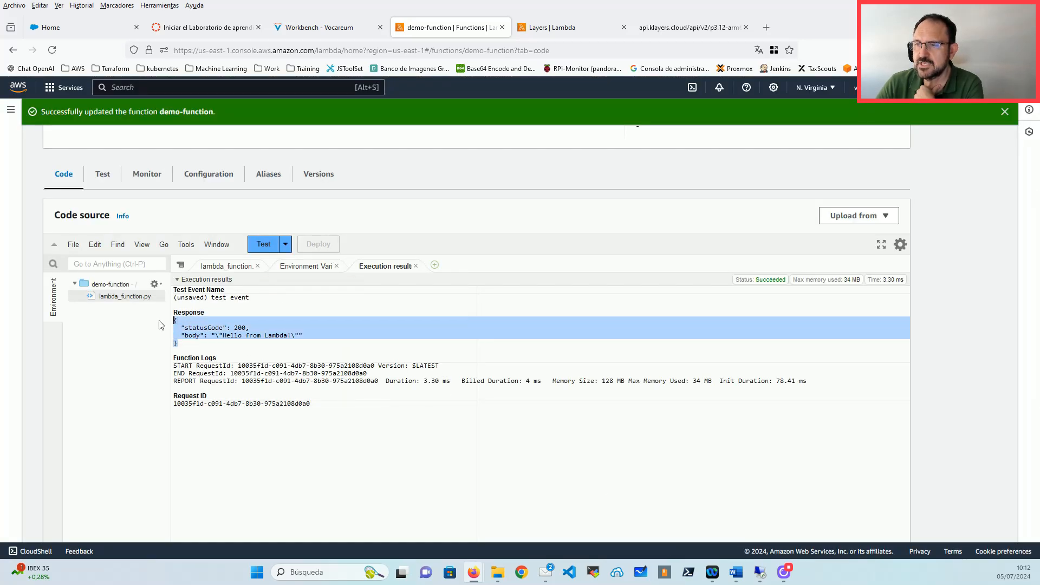
click(237, 328)
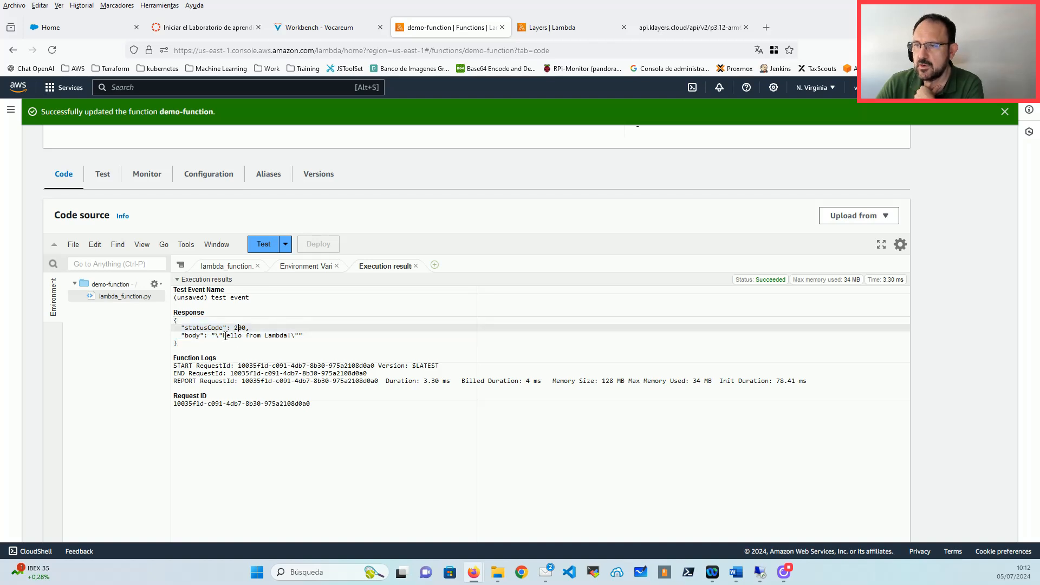
Step: Close the Execution result and Environment Variables tabs and review the function's return block
click(416, 266)
click(337, 266)
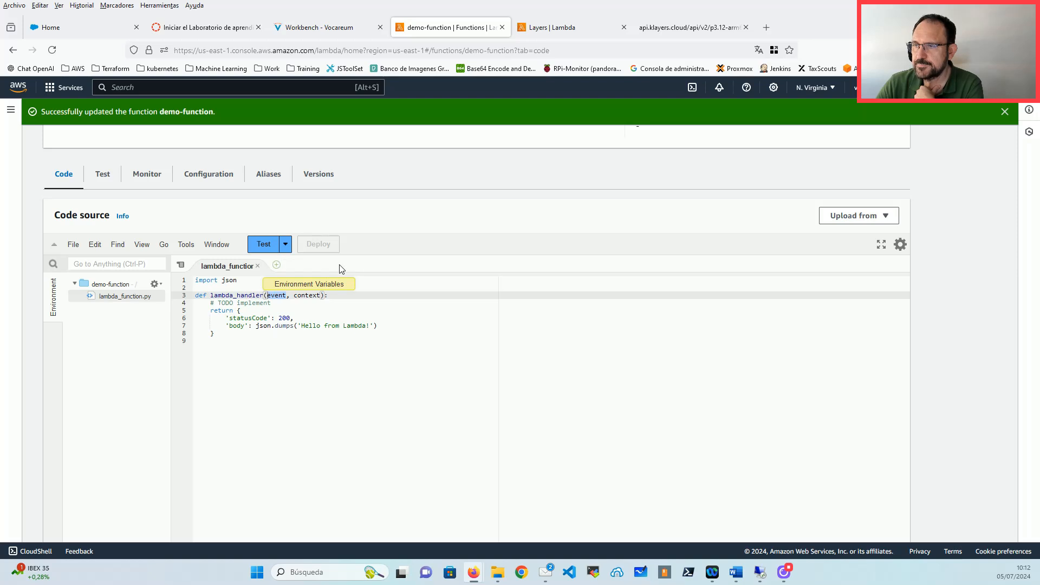
click(234, 347)
key(shift+Up)
key(shift+Up)
key(shift+Up)
key(shift+Up)
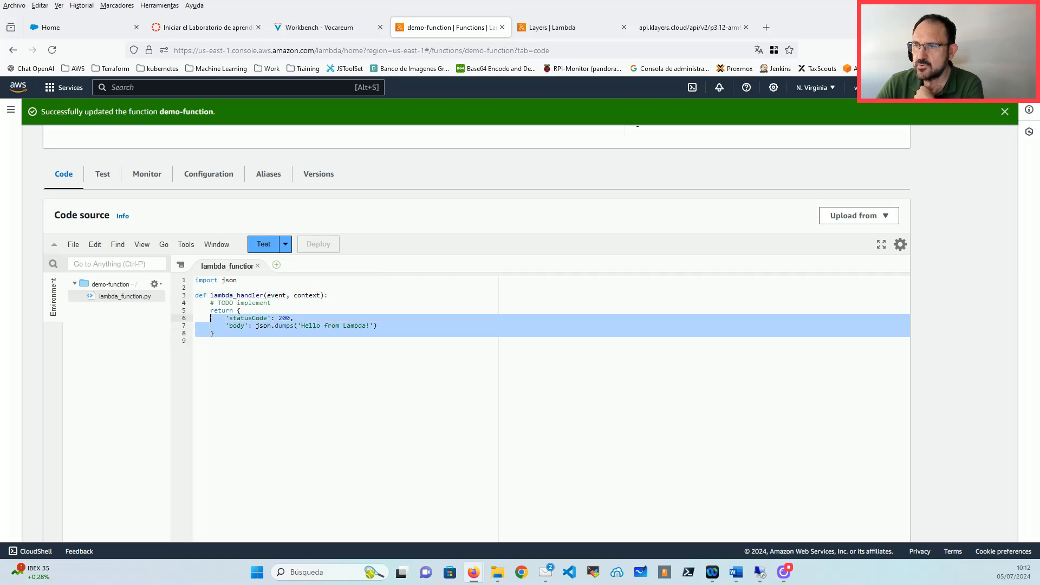
click(541, 503)
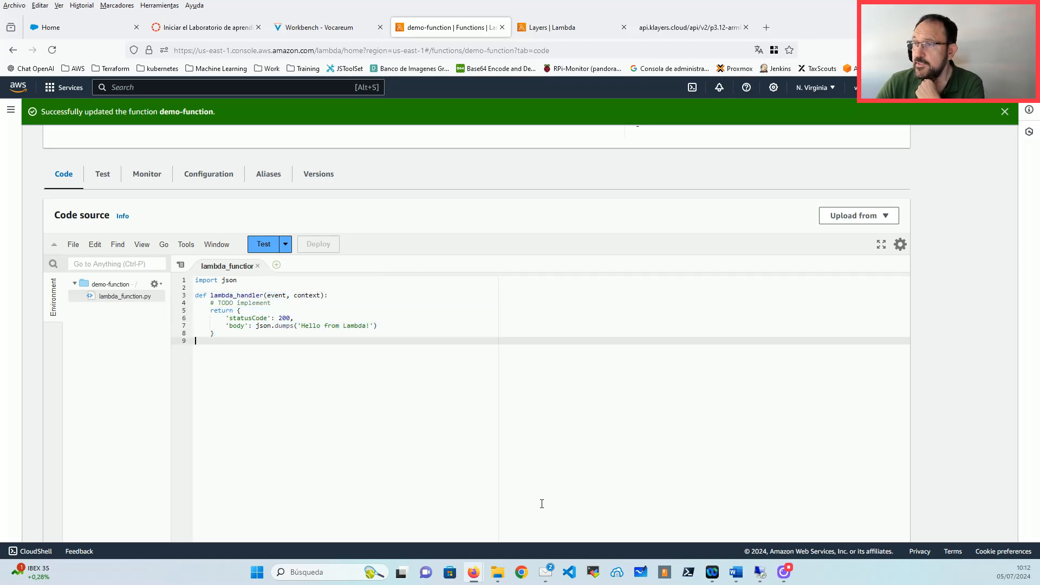
scroll(541, 503, down, 4)
scroll(541, 504, up, 5)
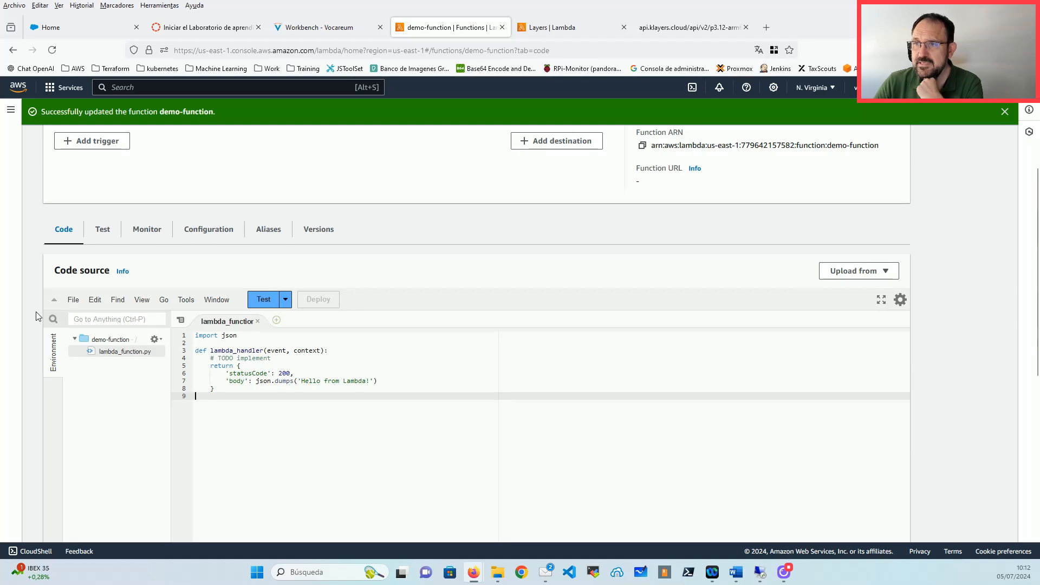
Step: Open demo-function's General configuration and highlight its 128 MB memory value
click(197, 231)
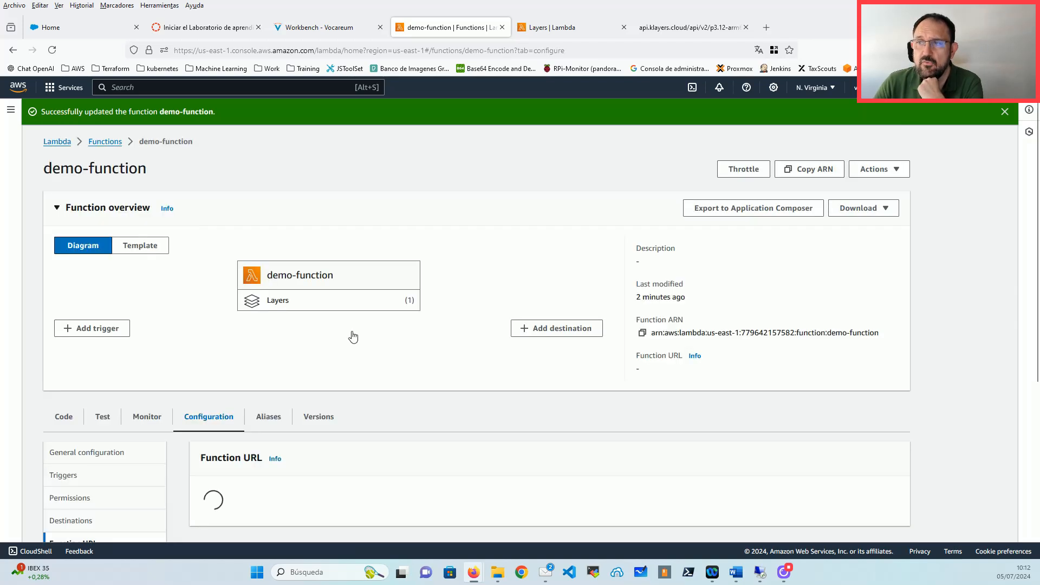
scroll(379, 380, down, 2)
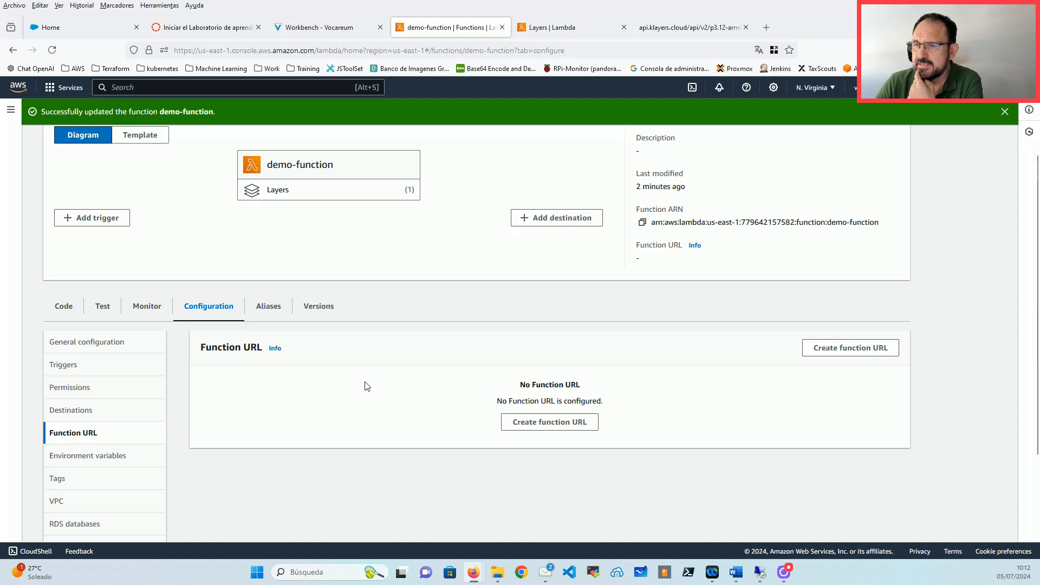
scroll(368, 386, down, 1)
click(87, 287)
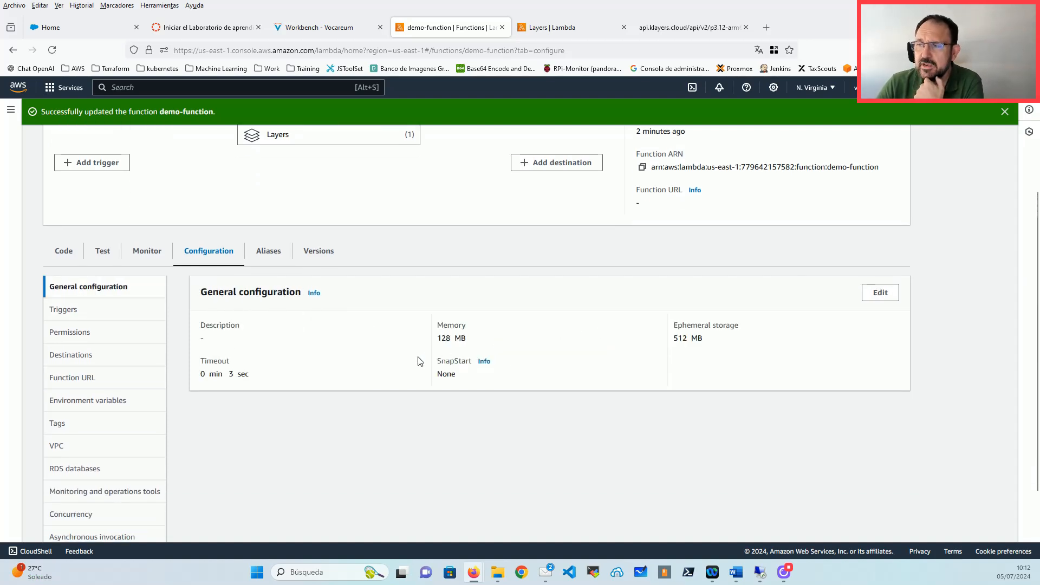
drag(440, 342, 492, 345)
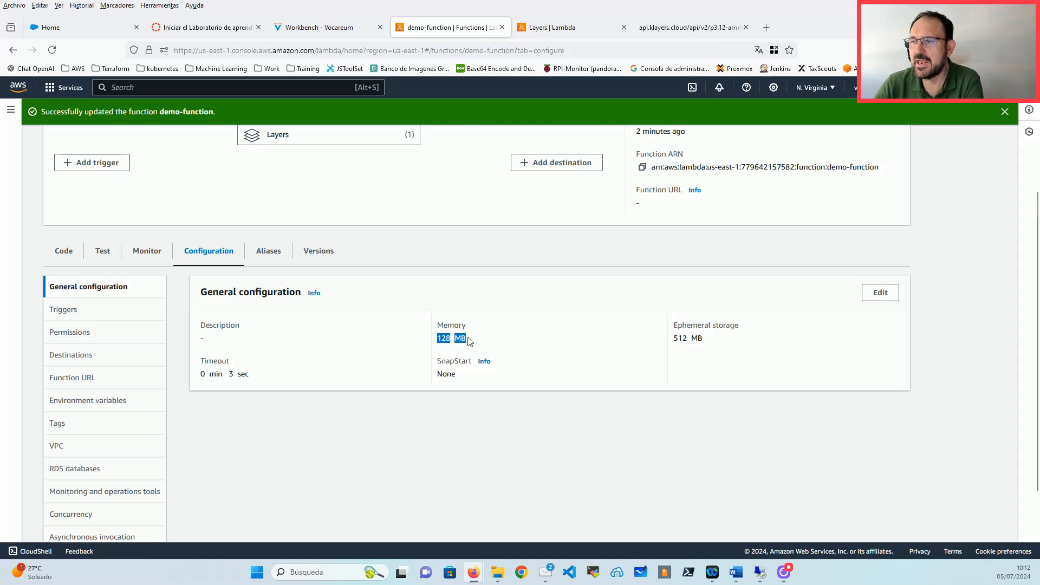
Step: Edit basic settings to review the 128–10240 MB memory range and 512 MB /tmp storage, then open a new tab
click(880, 292)
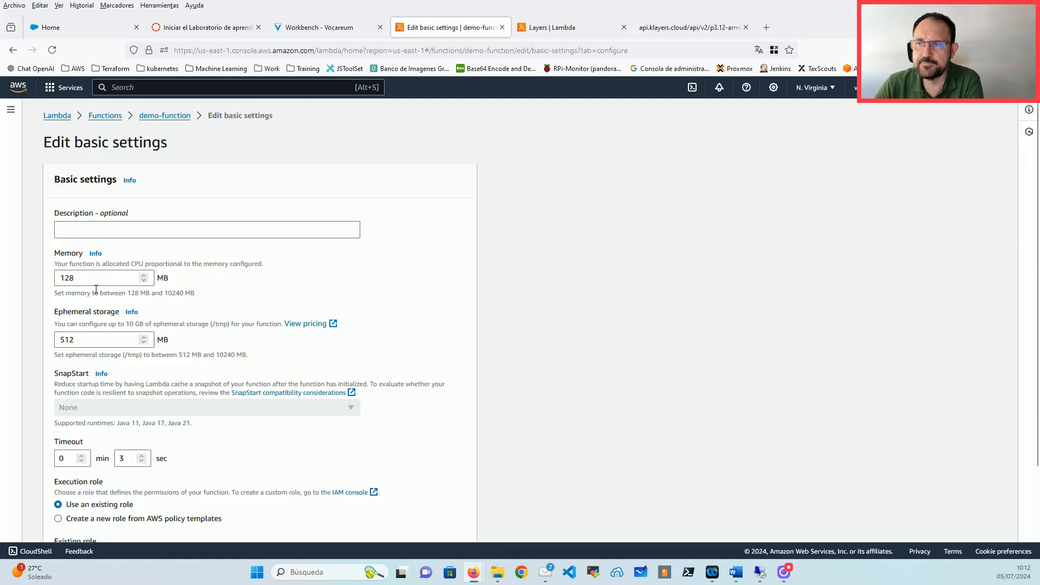
drag(126, 293, 217, 299)
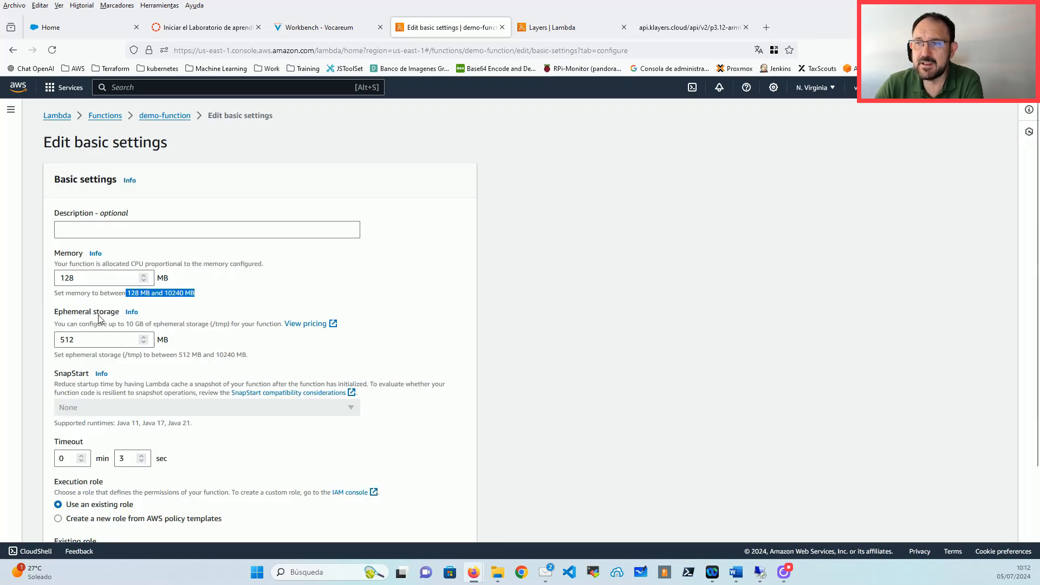
drag(119, 313, 46, 318)
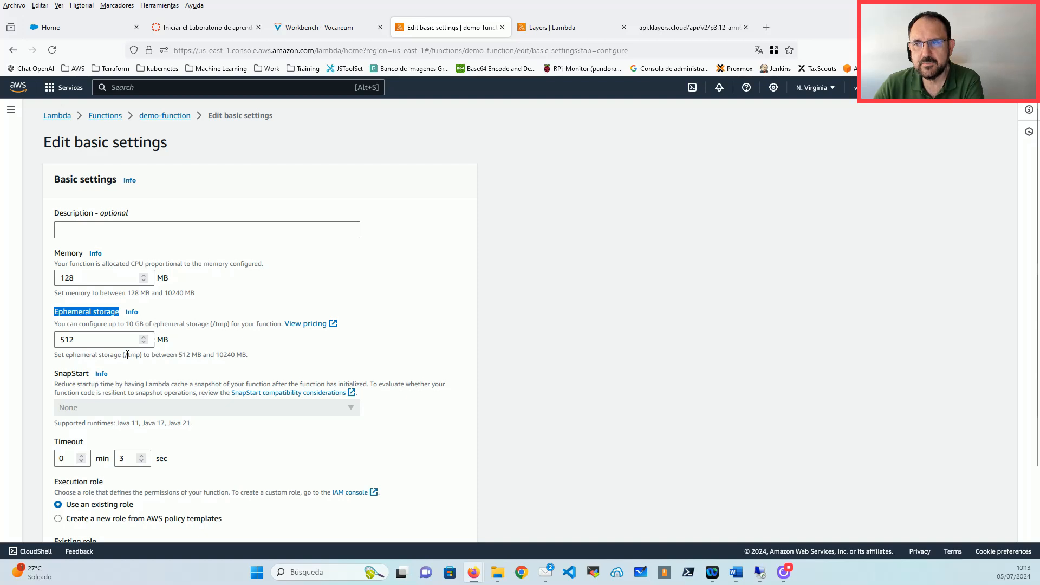
drag(122, 354, 140, 355)
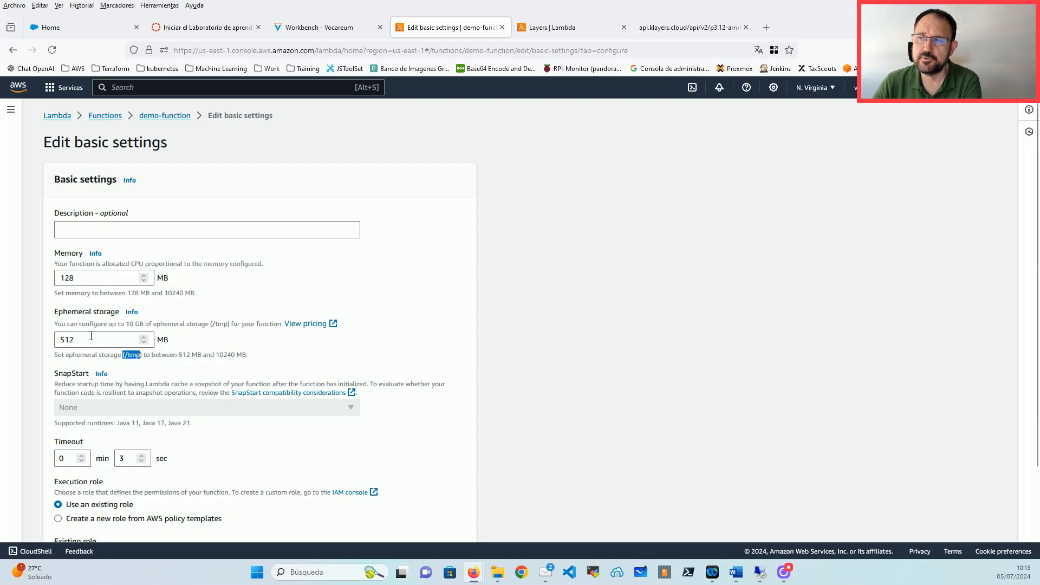
drag(91, 337, 59, 339)
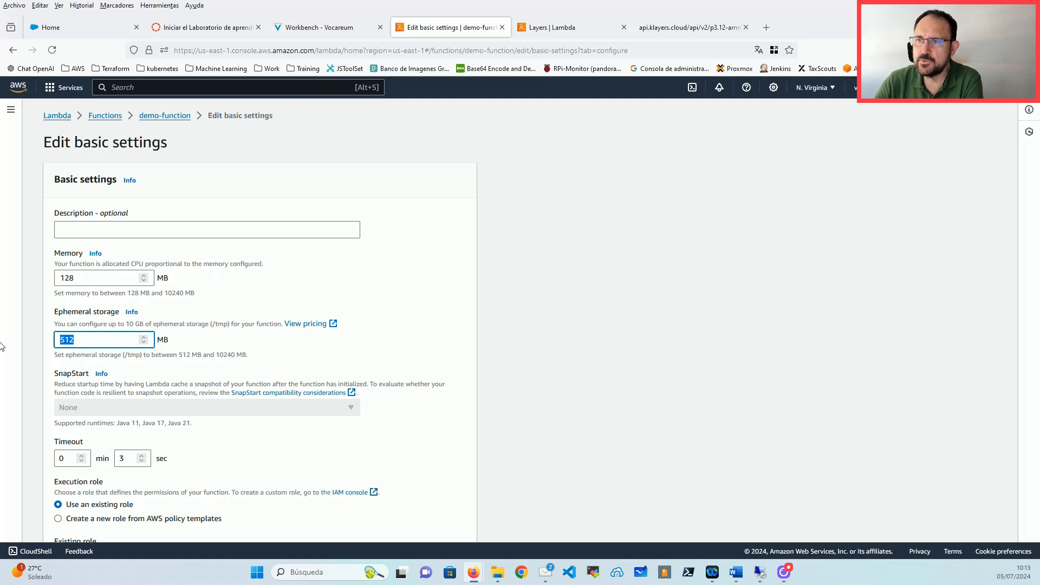
click(766, 27)
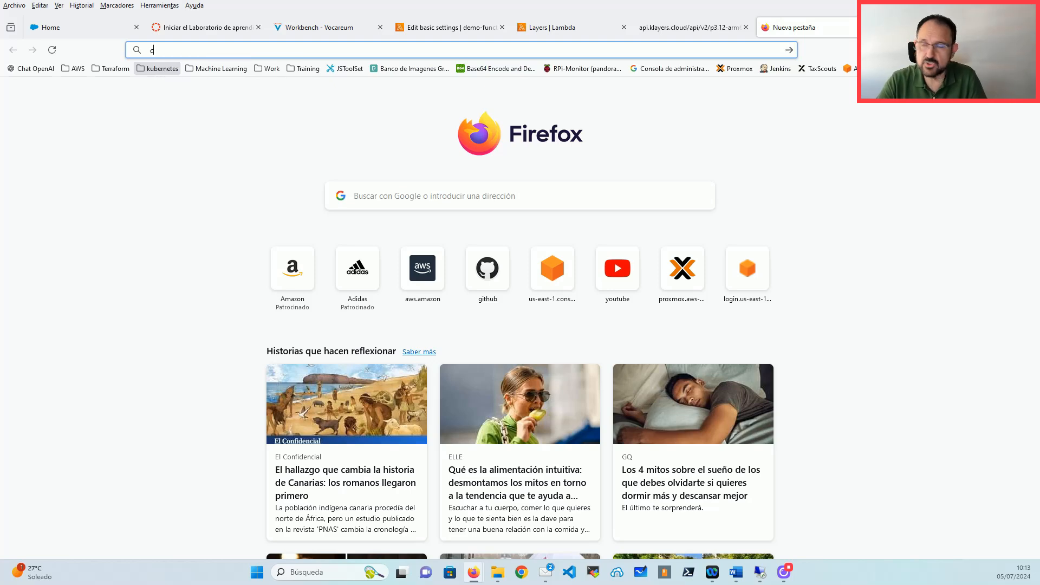
Step: Google 'cold start lambda' and open the AWS 'Lambda execution environments' documentation result
text(cold st)
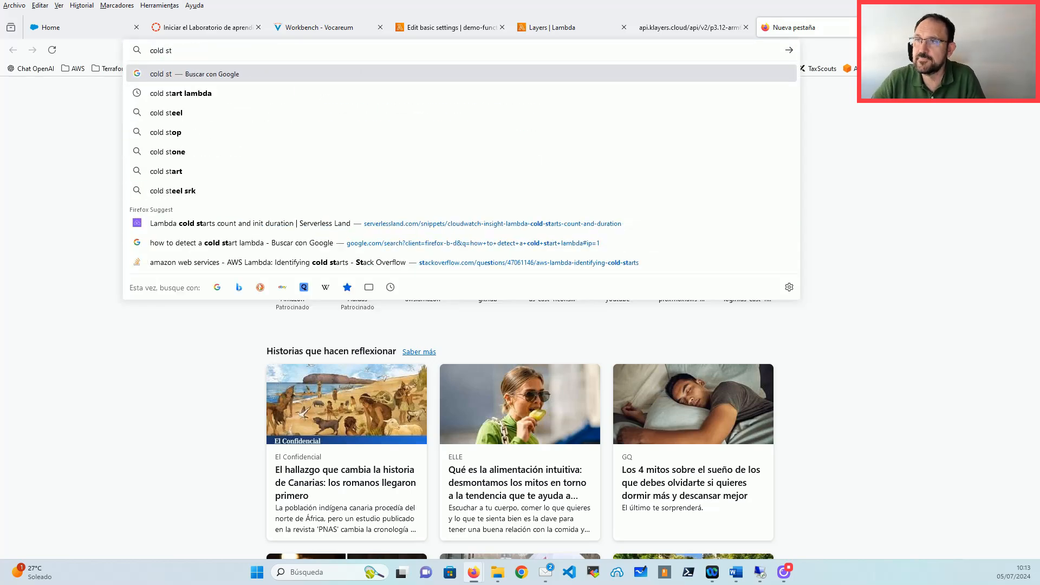
key(Down)
key(Return)
scroll(269, 415, down, 2)
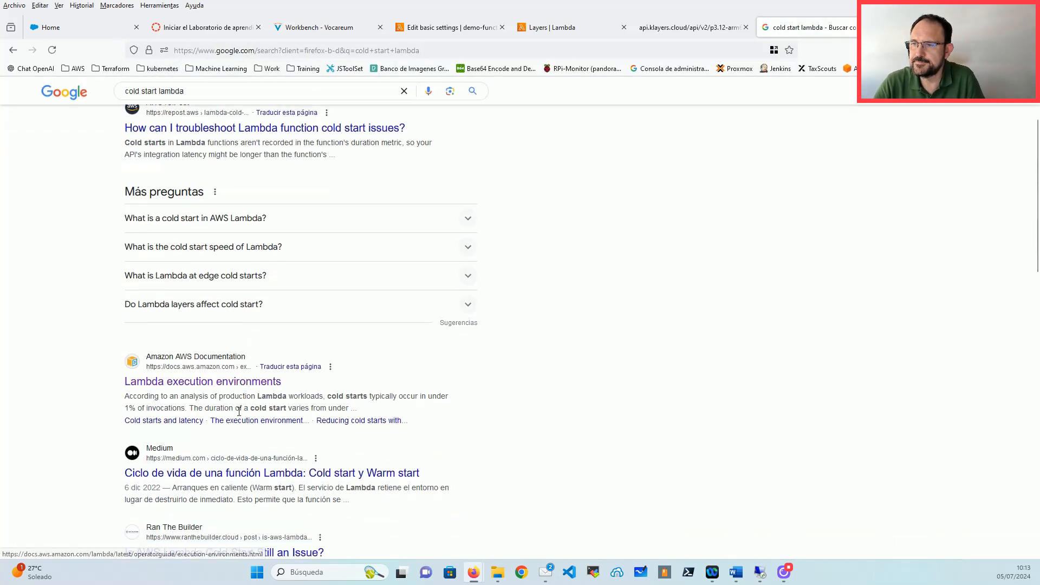
click(248, 382)
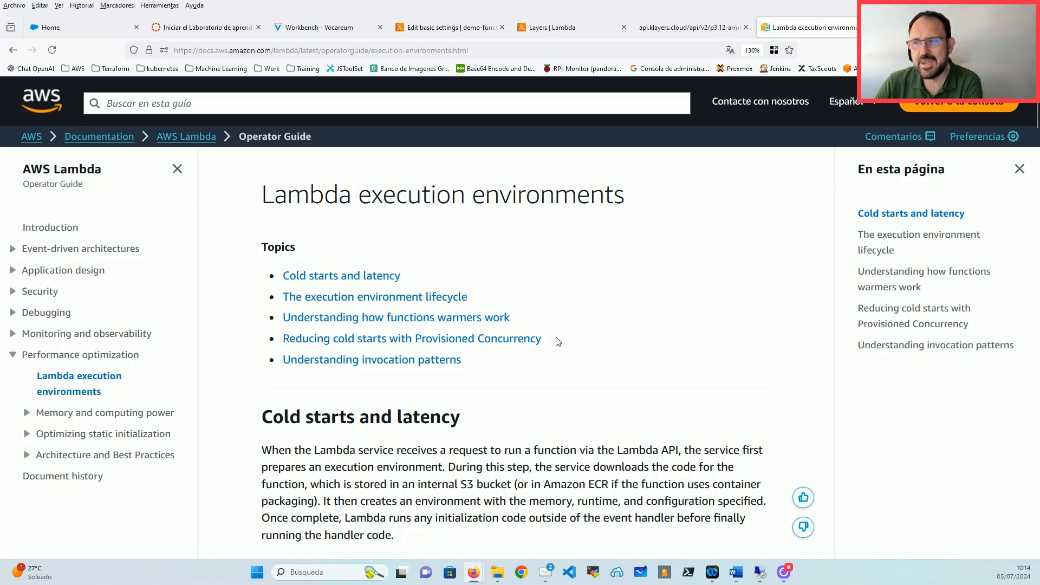
Step: Scroll the Lambda execution environments page down to the Cold starts and latency diagram
scroll(558, 341, down, 3)
scroll(535, 350, down, 3)
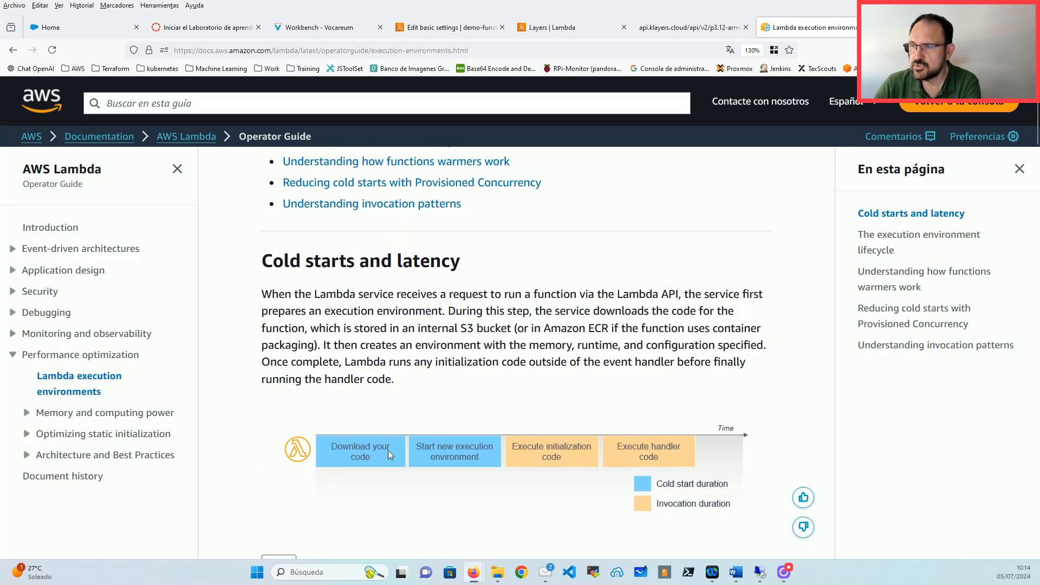
scroll(563, 447, down, 3)
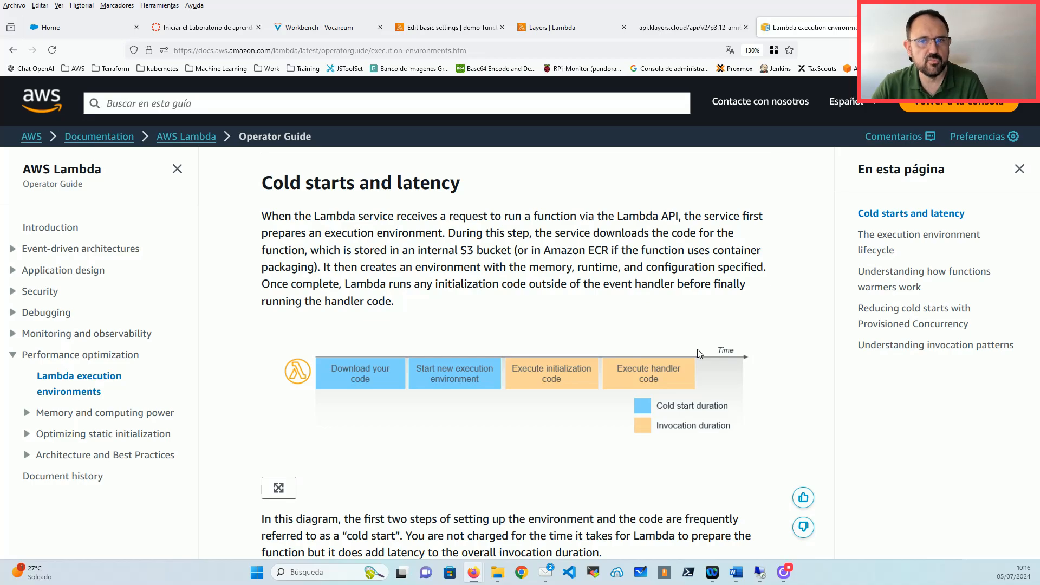
Step: Read on through the execution environment lifecycle section, then scroll back to the cold start explanation
scroll(585, 369, down, 10)
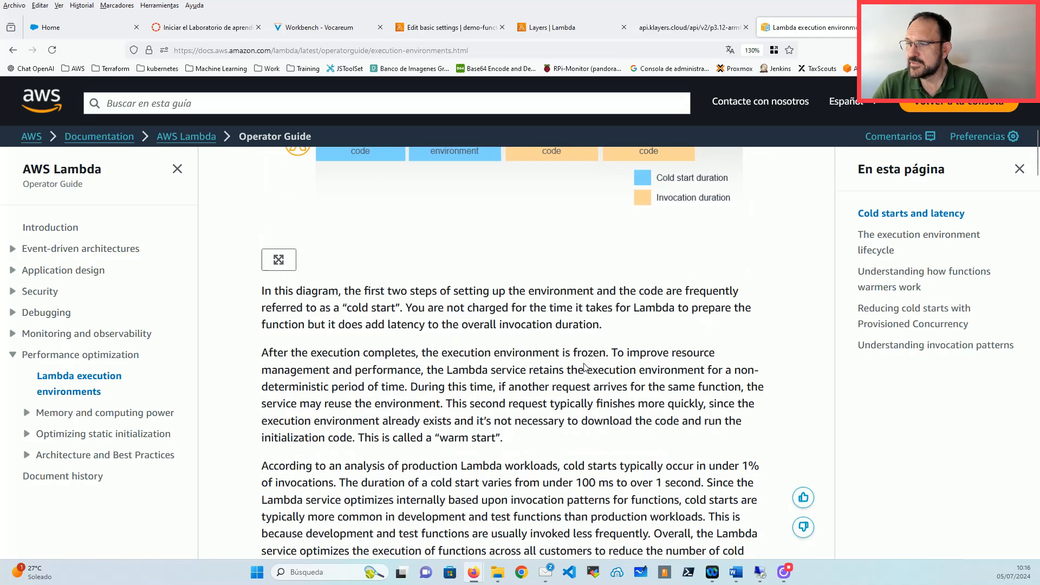
scroll(584, 369, down, 10)
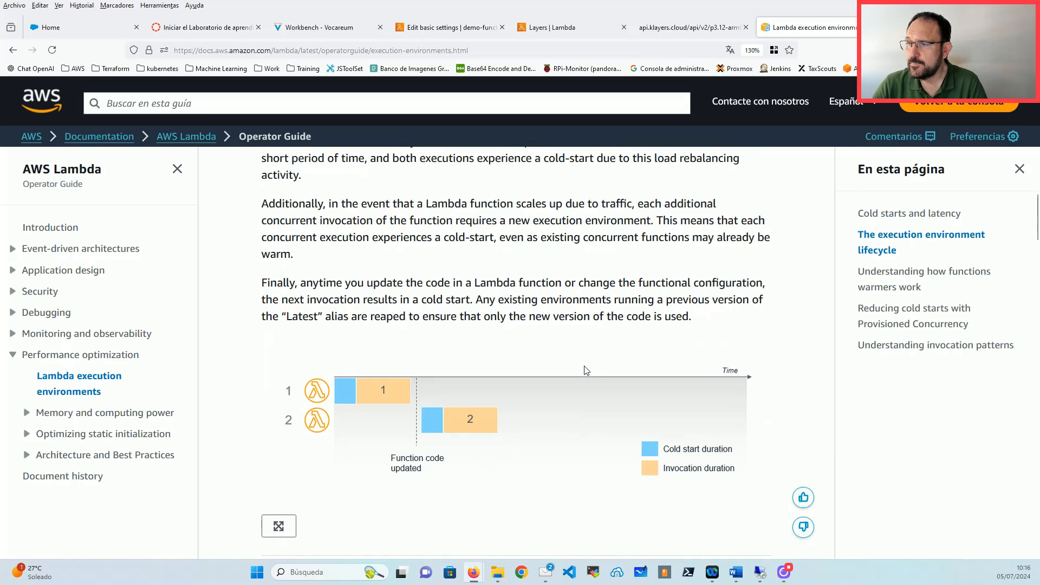
scroll(591, 365, up, 15)
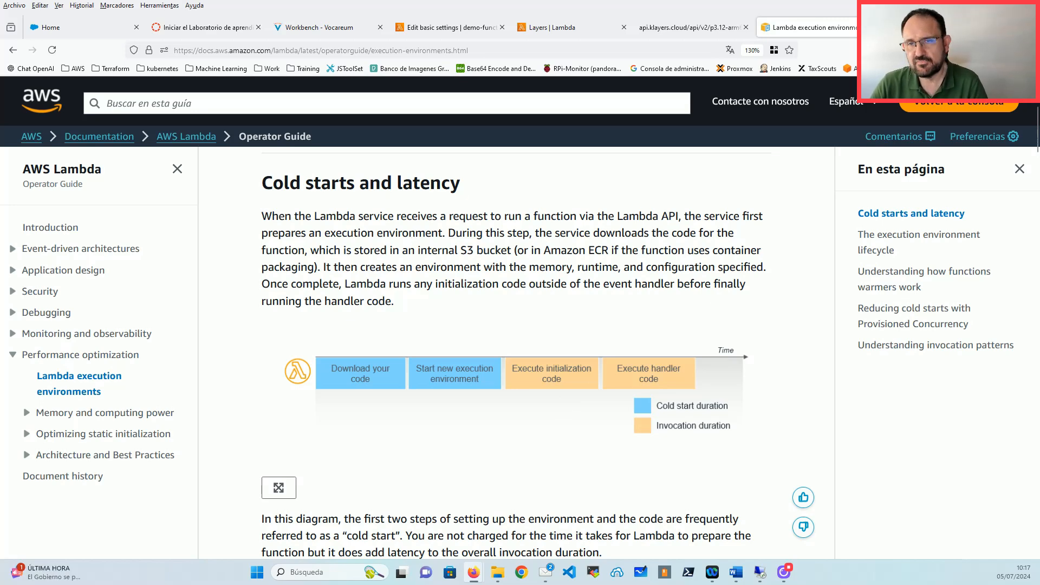
Step: Minimize and restore Firefox, then return to demo-function's Edit basic settings tab
click(475, 574)
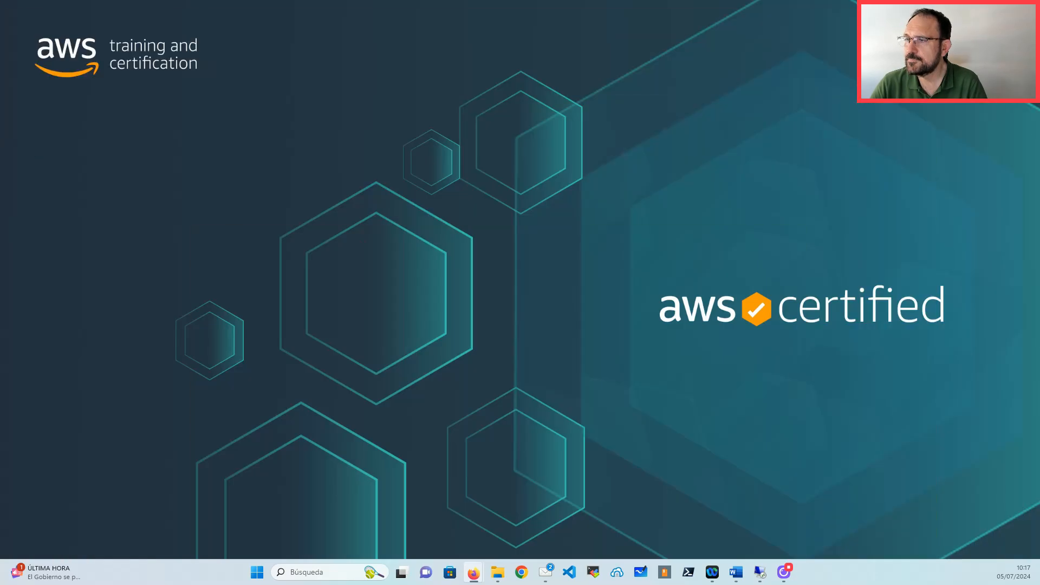
mouse_move(477, 577)
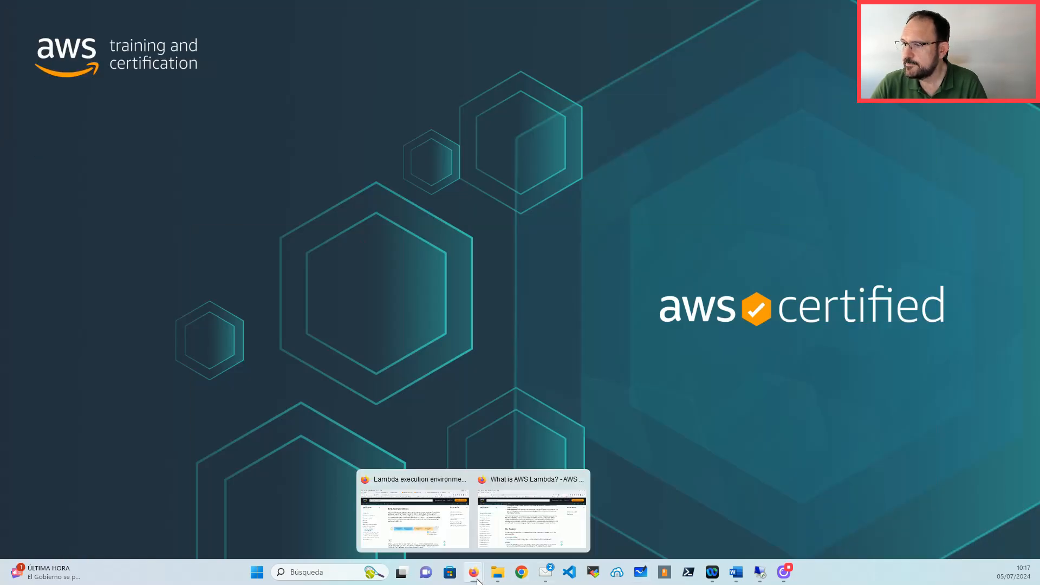
click(509, 517)
click(555, 27)
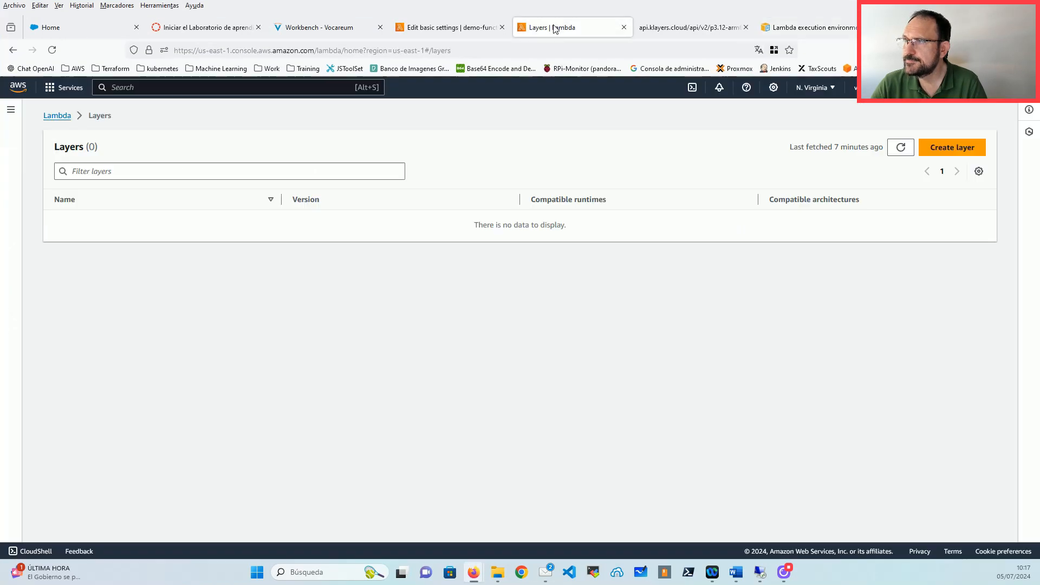
click(460, 32)
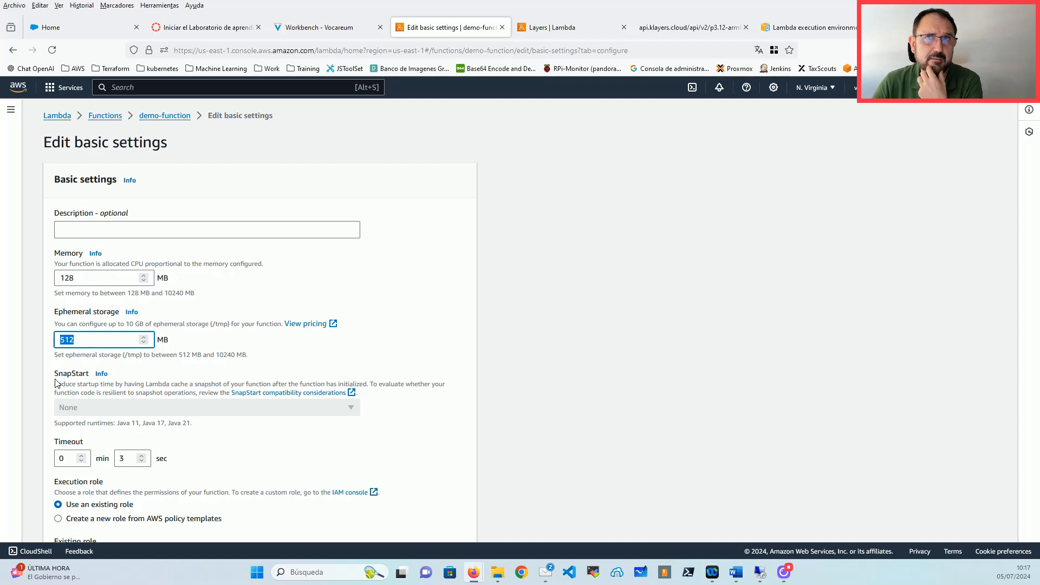
drag(54, 376, 90, 380)
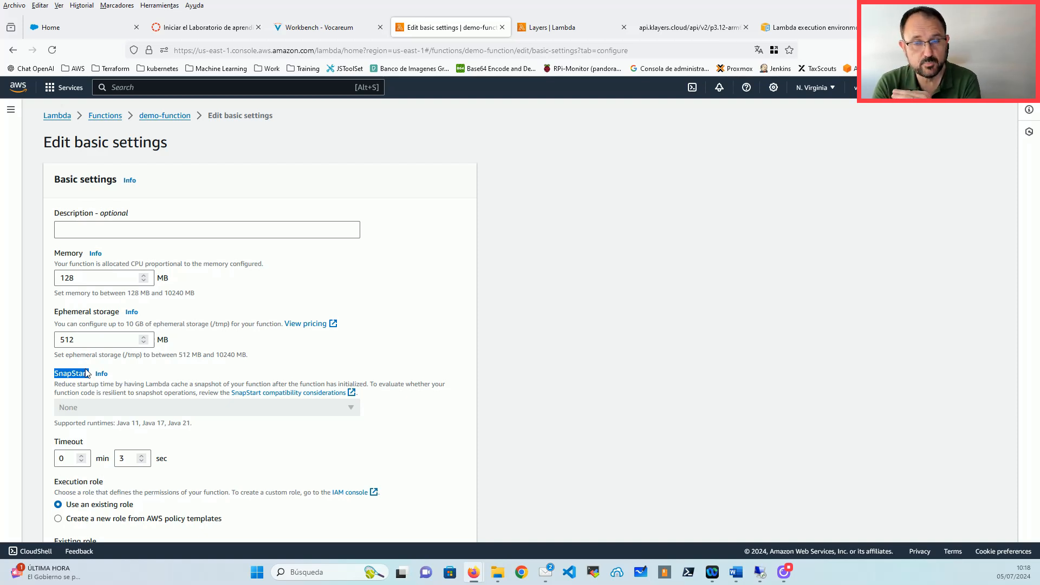
Step: Highlight the 3-second Timeout value, then cancel the basic settings edit without saving changes
scroll(81, 379, down, 3)
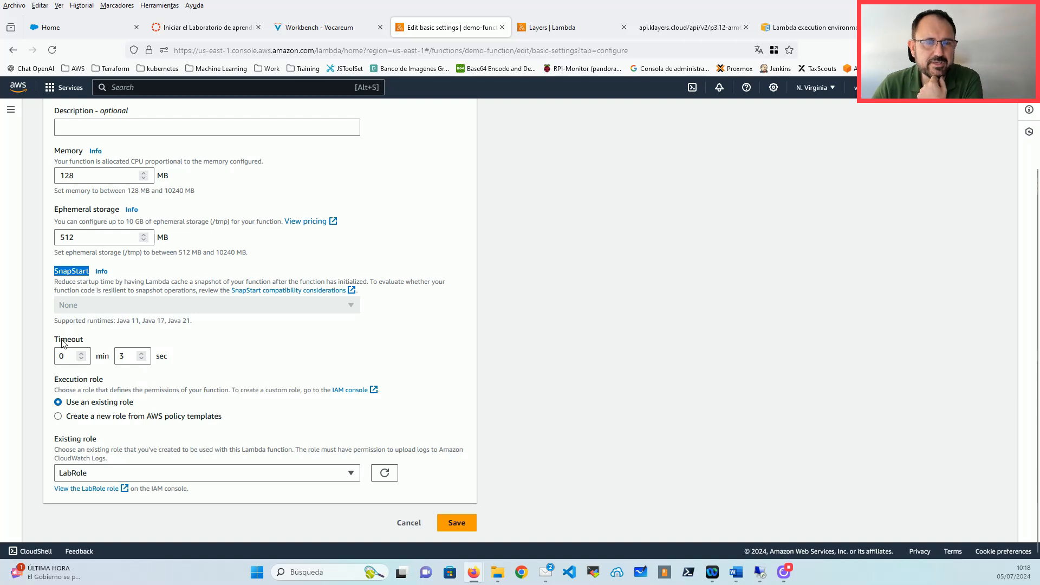
drag(50, 341, 90, 342)
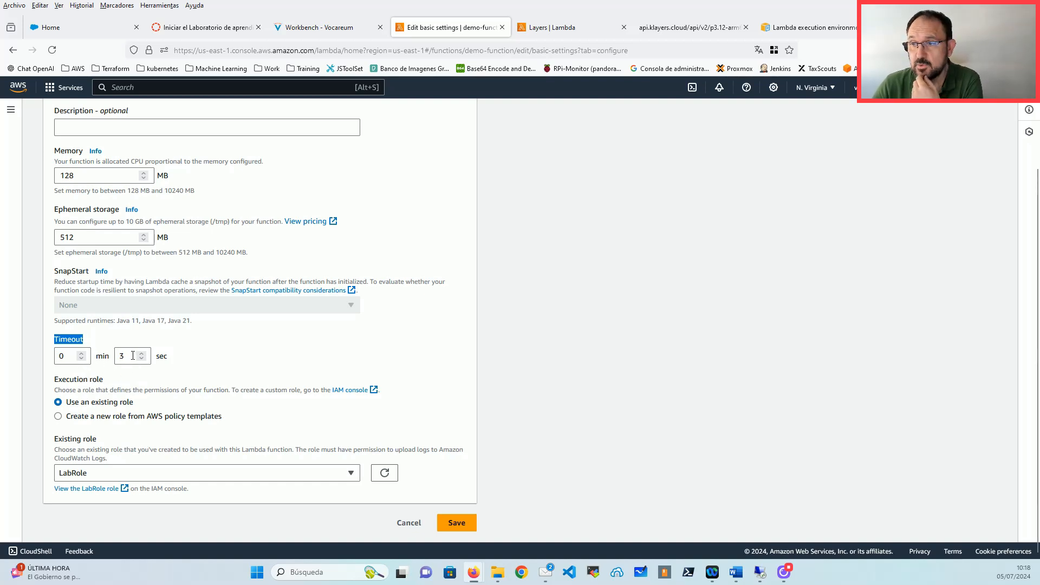
double_click(134, 356)
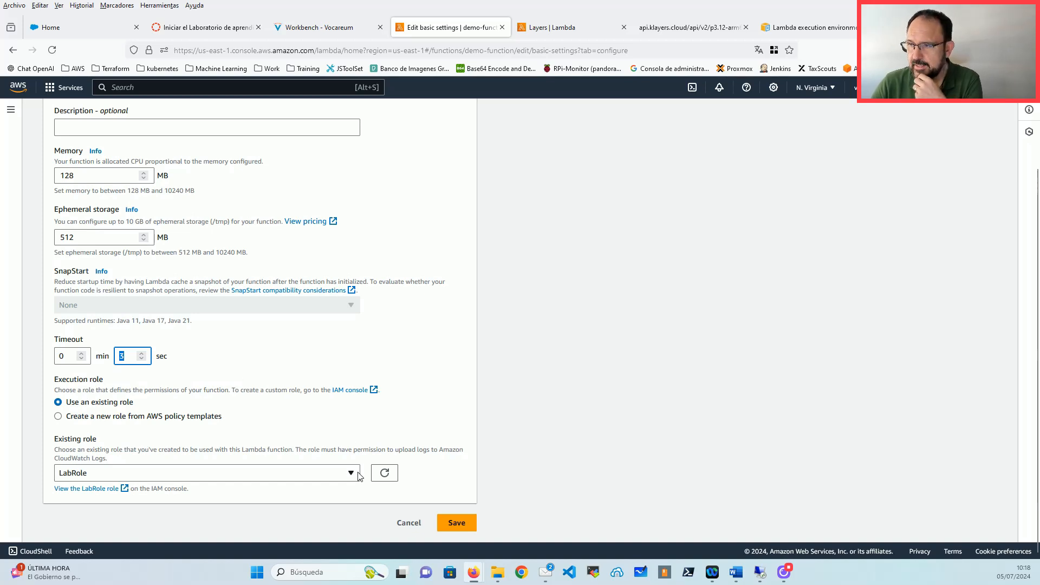
click(409, 523)
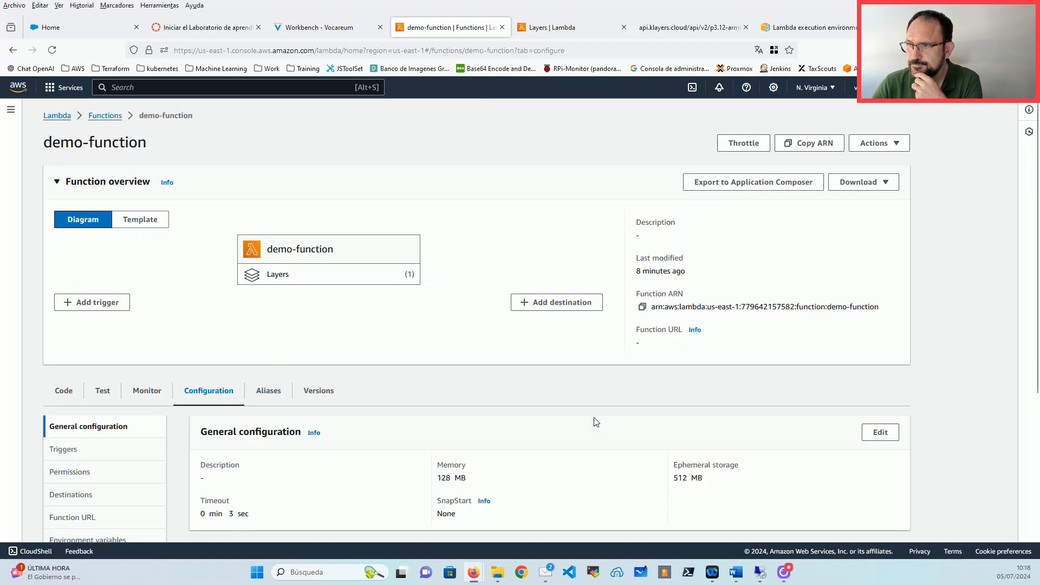
scroll(326, 355, down, 1)
scroll(327, 355, down, 2)
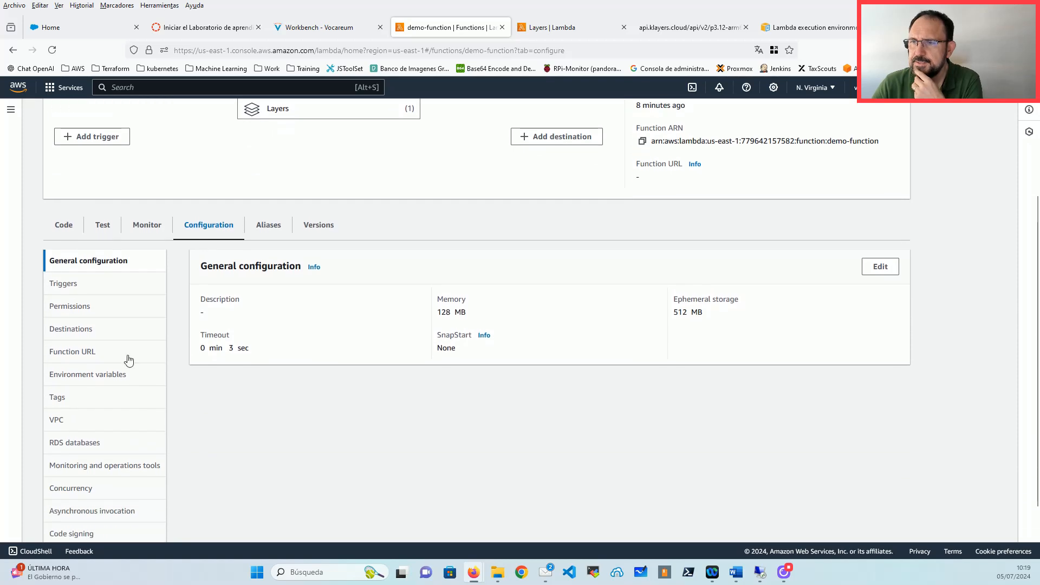
Step: Open Permissions and review the LabRole execution role and resource-based policy statements
click(84, 308)
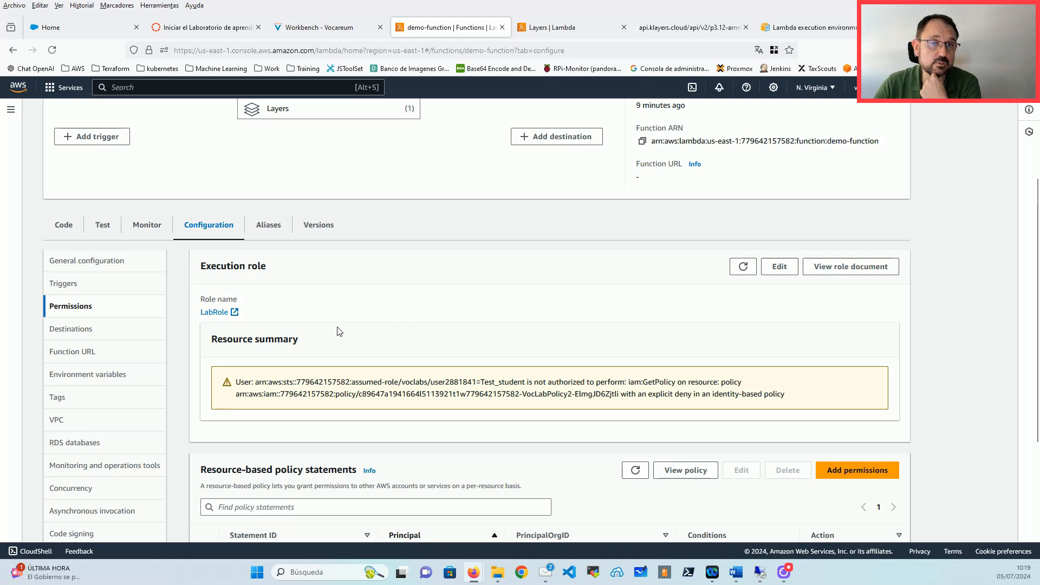
drag(271, 269, 191, 274)
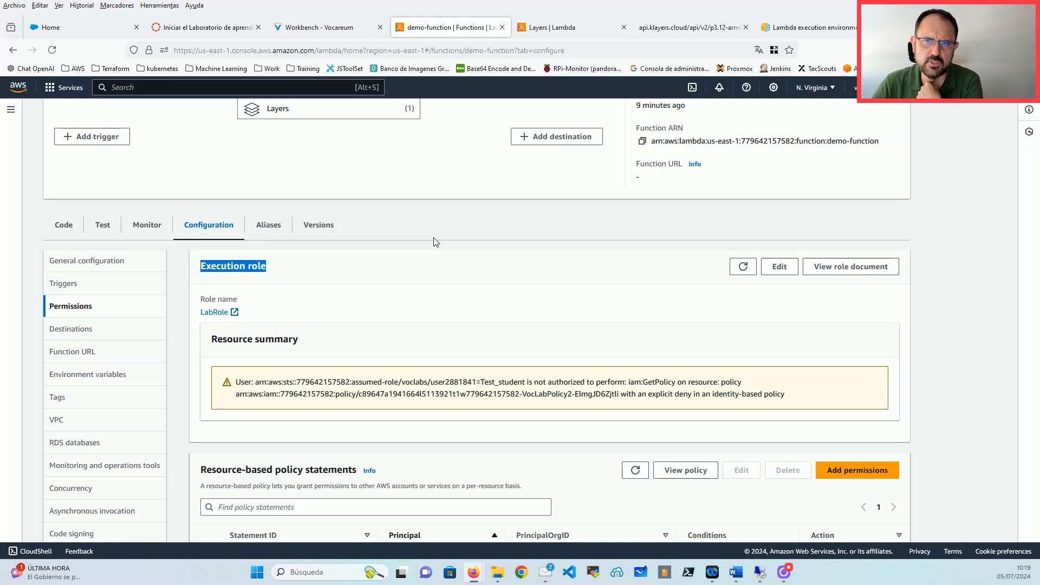
scroll(434, 237, down, 3)
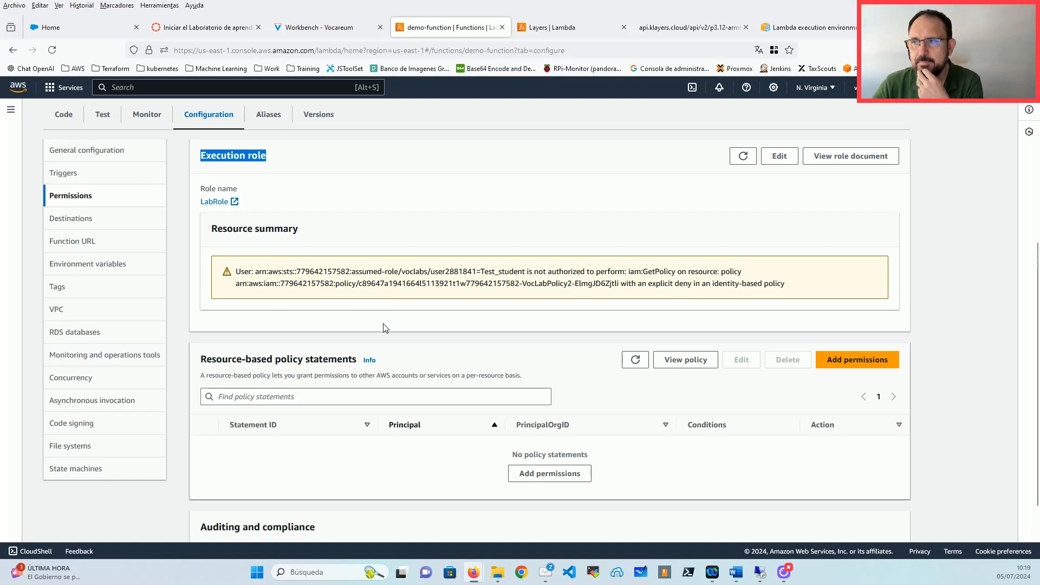
scroll(384, 339, up, 3)
scroll(383, 342, down, 2)
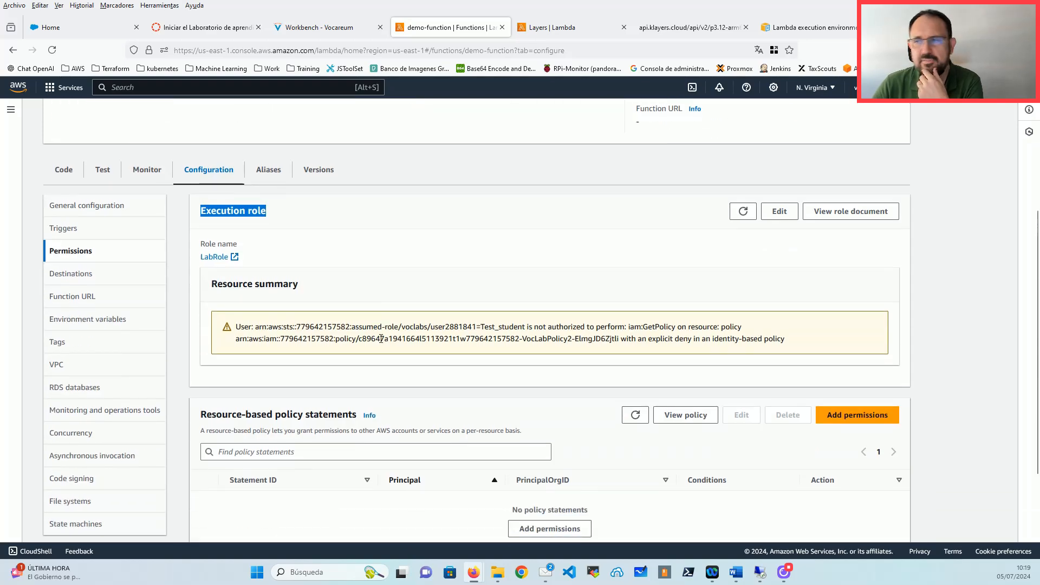
scroll(372, 340, up, 2)
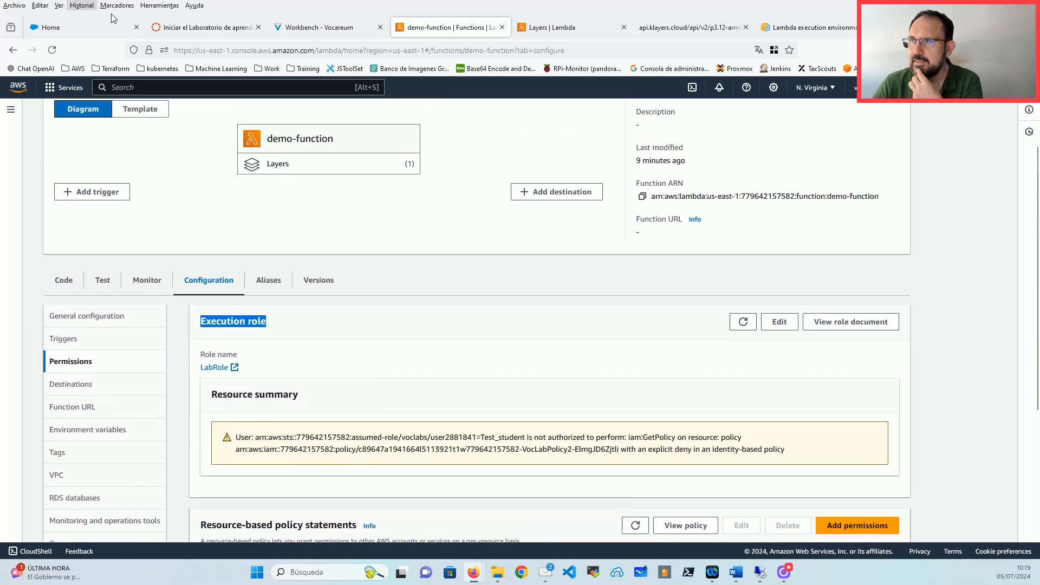
Step: Search for S3 and open the S3 console in a new browser tab
click(174, 88)
text(s3)
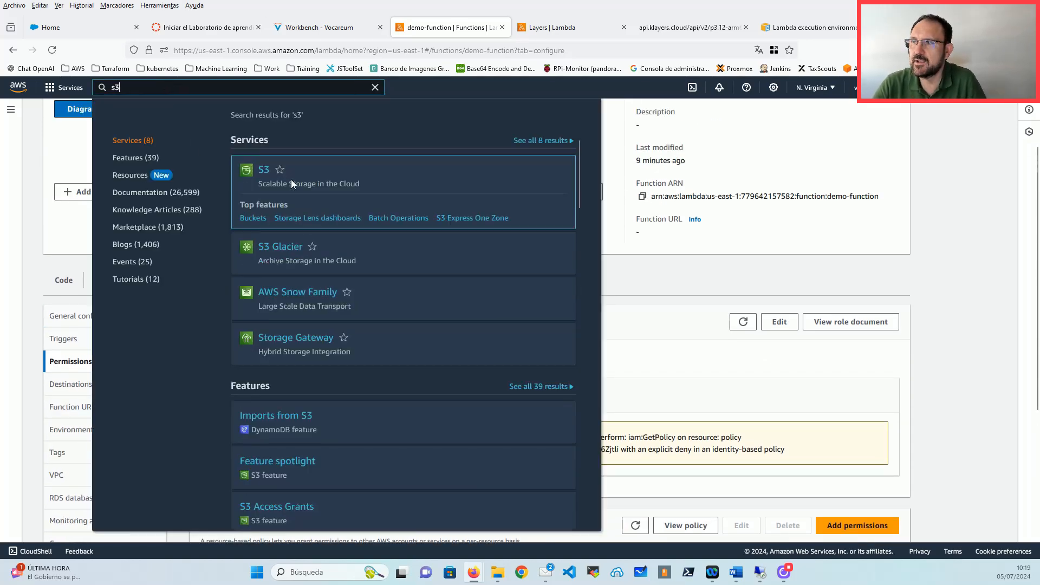
right_click(266, 169)
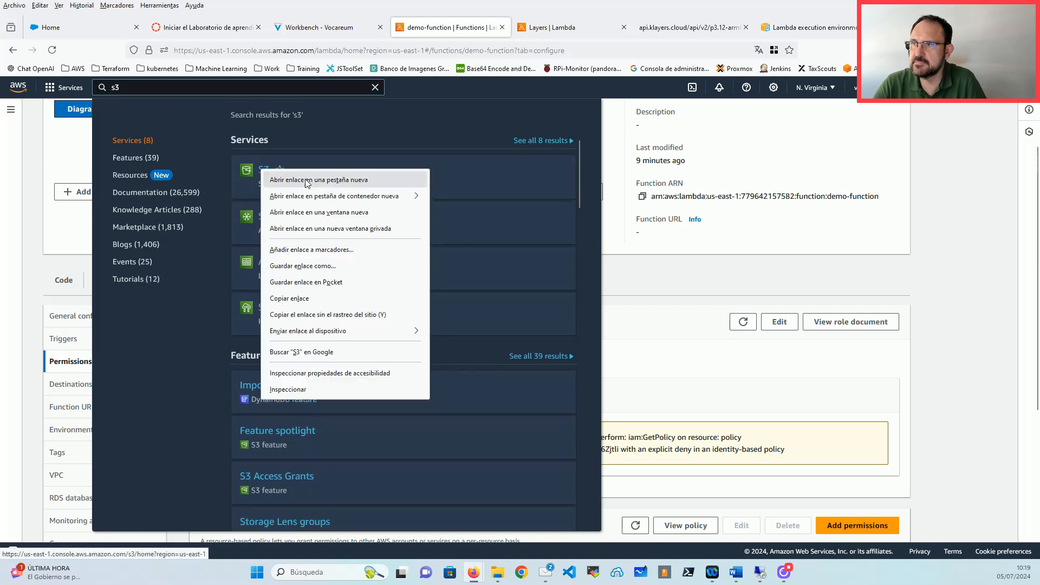
click(317, 177)
click(560, 30)
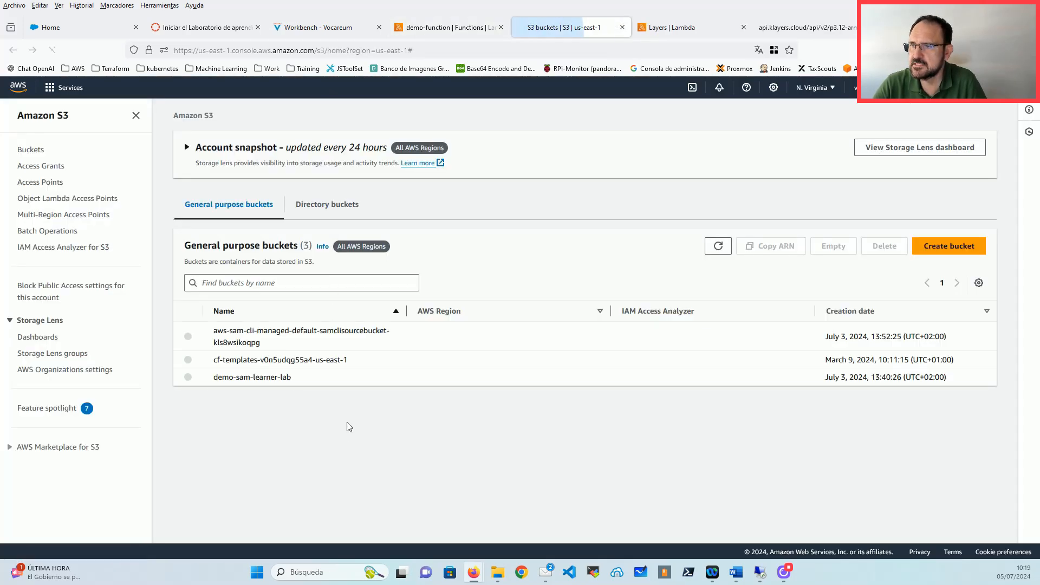
Step: Create a general purpose bucket named demo-learner-lab, keeping all default settings
click(953, 247)
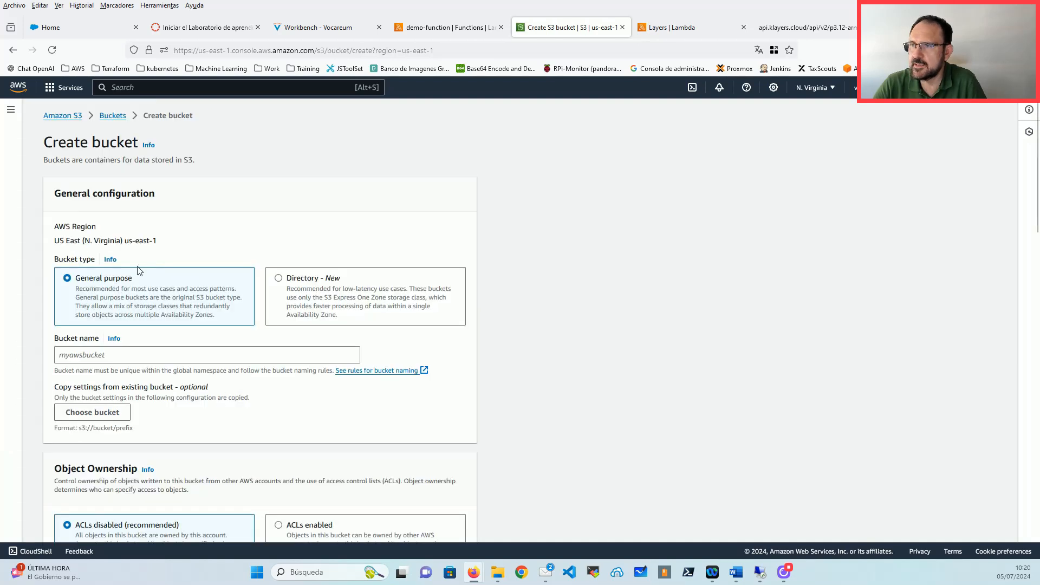
click(127, 355)
text(demo)
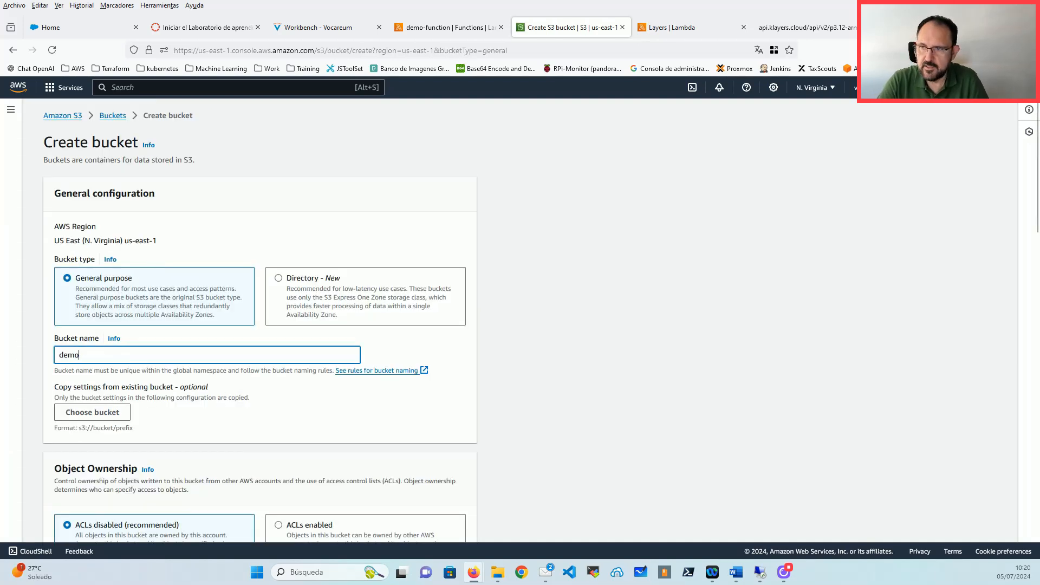
text(-learner)
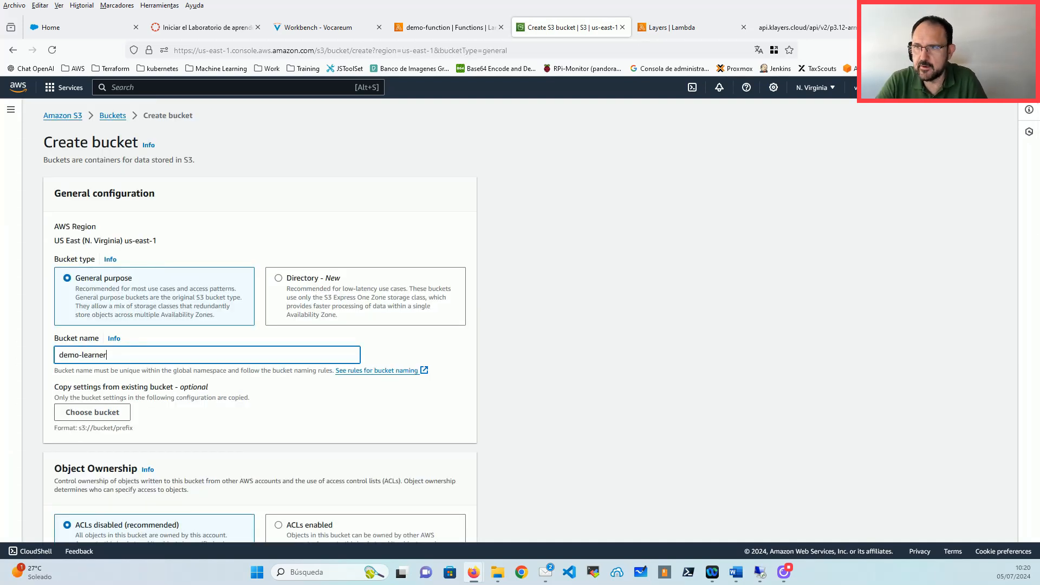
text(-lan)
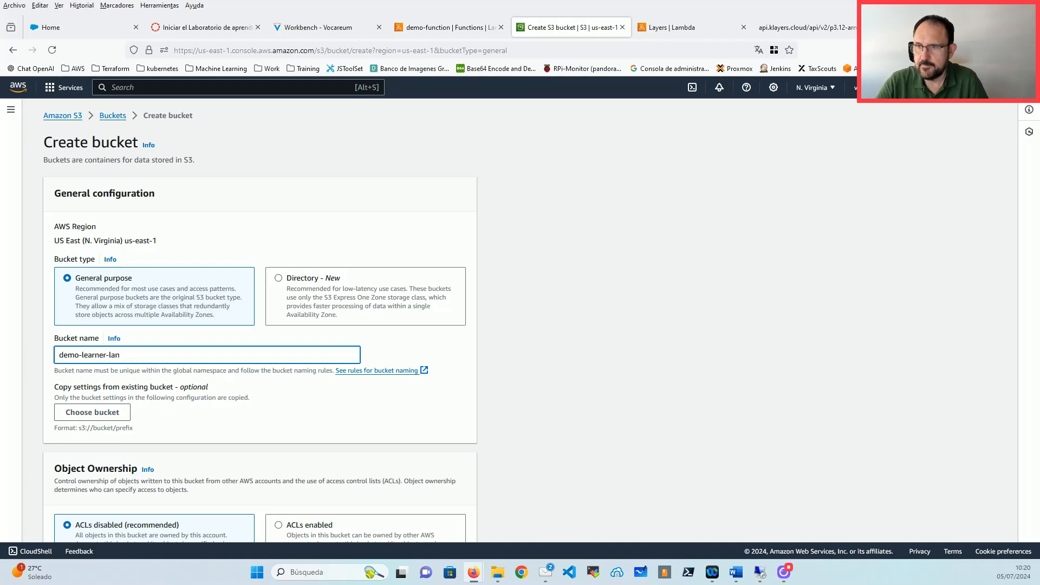
scroll(320, 332, down, 15)
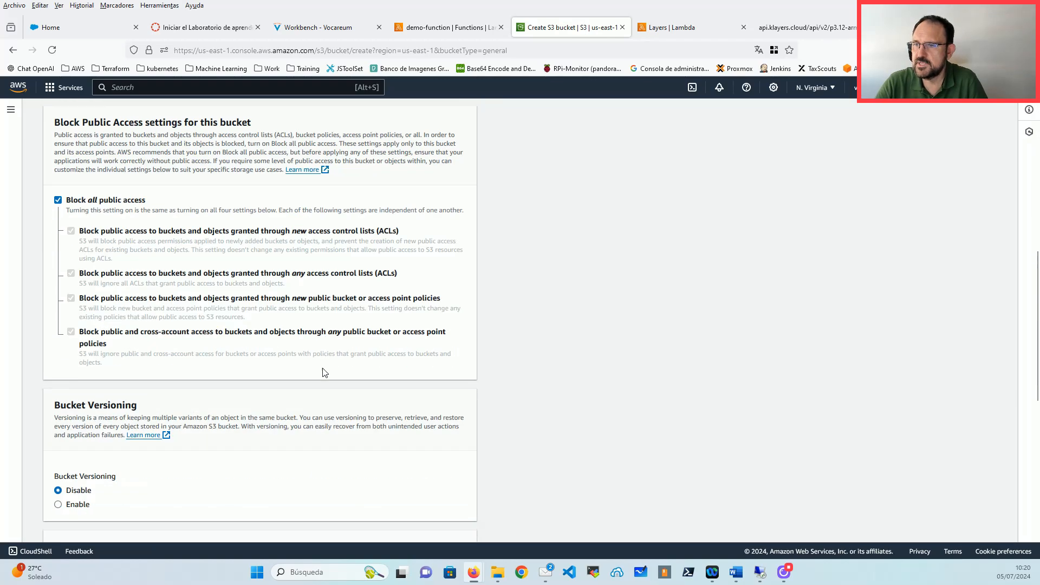
click(455, 522)
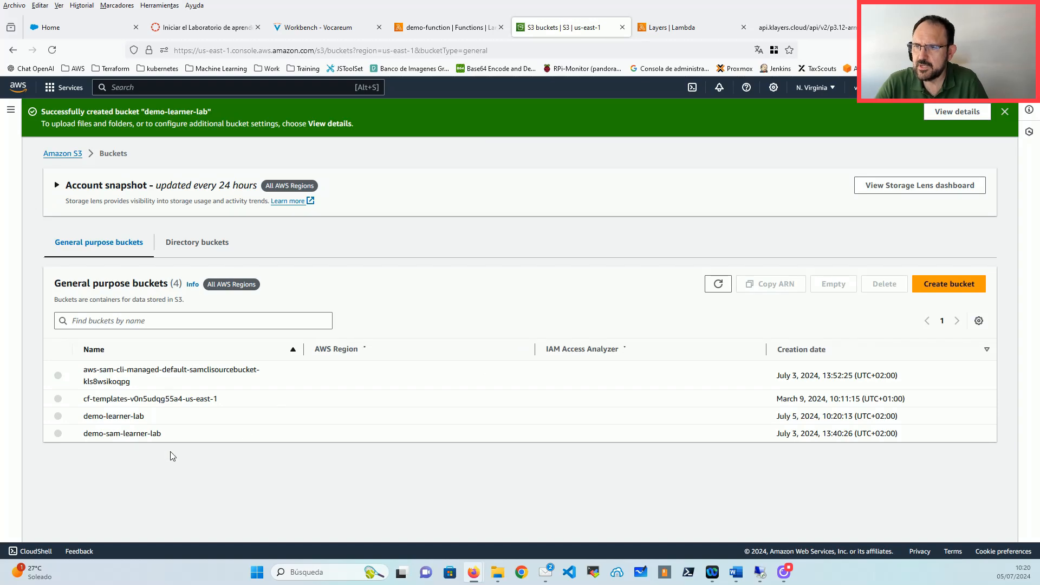
click(440, 29)
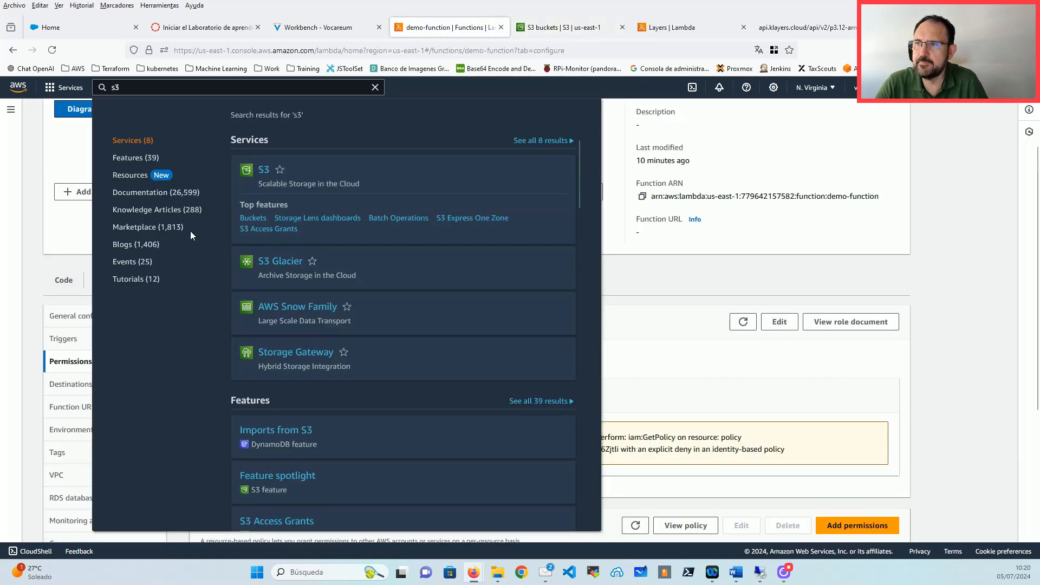
Step: Begin a new trigger with S3 as the source and demo-learner-lab as the bucket
click(51, 240)
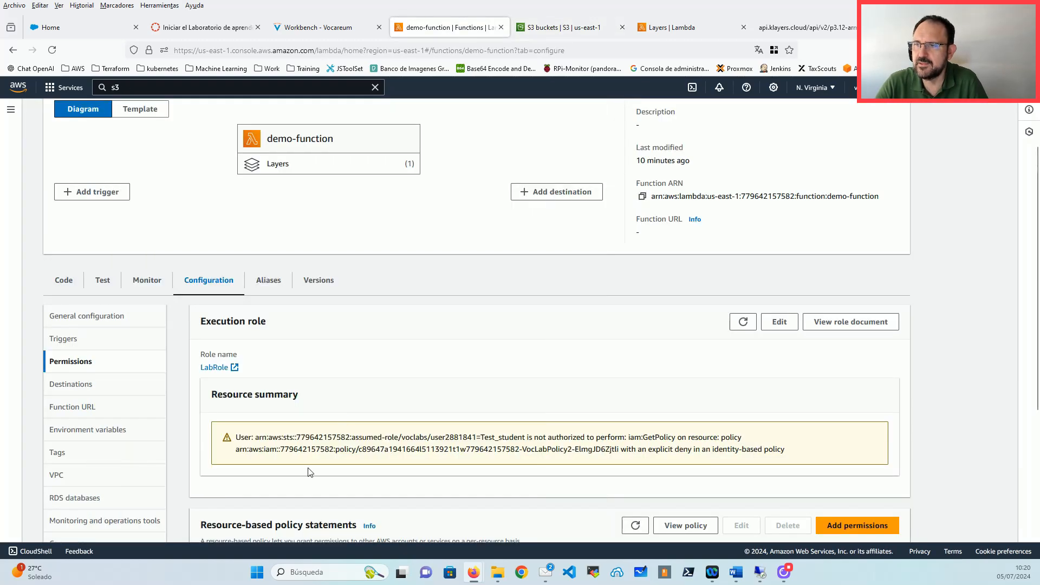
click(117, 196)
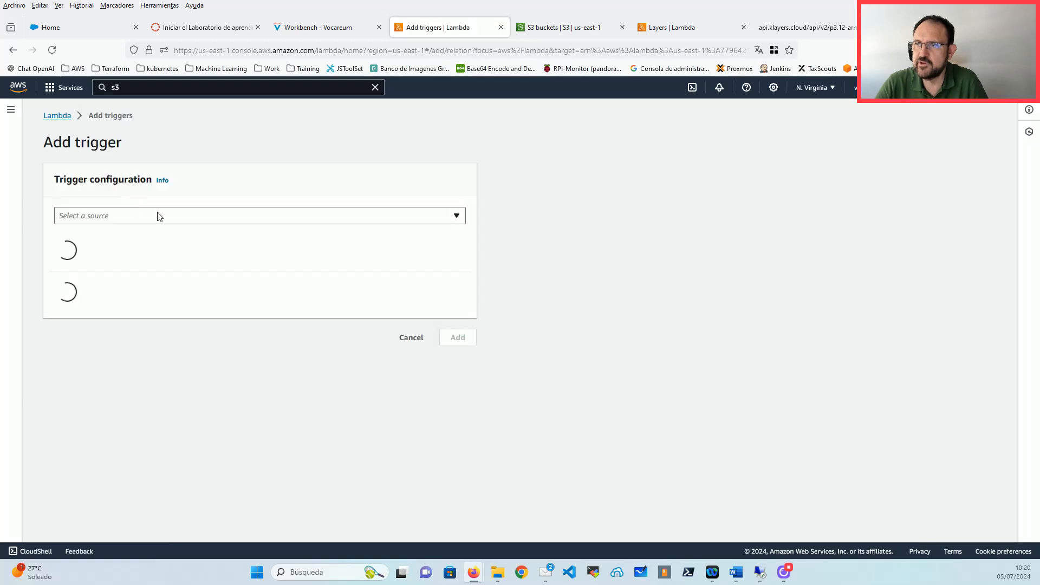
click(107, 215)
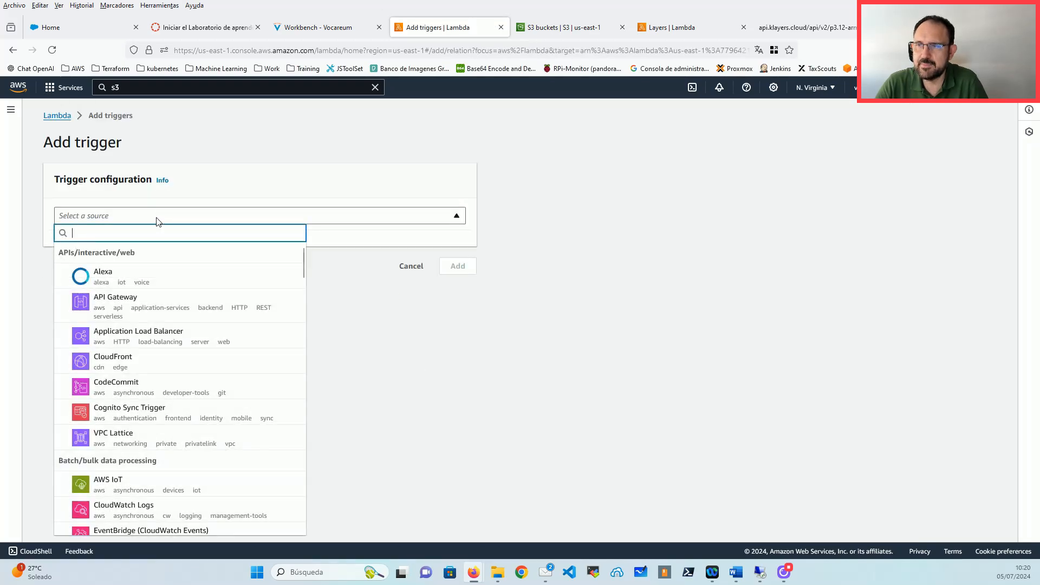
scroll(161, 354, down, 3)
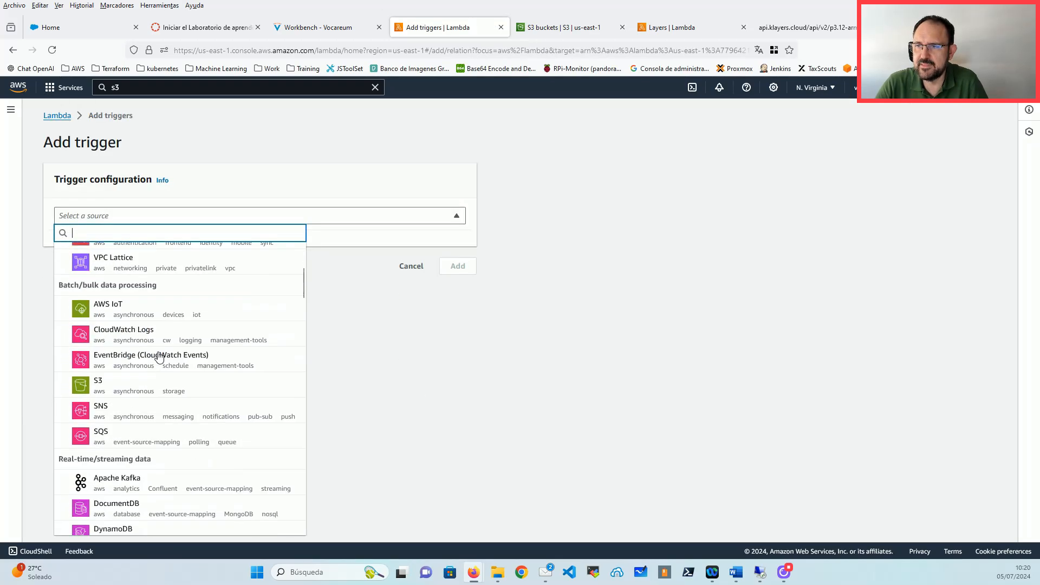
click(175, 391)
click(136, 276)
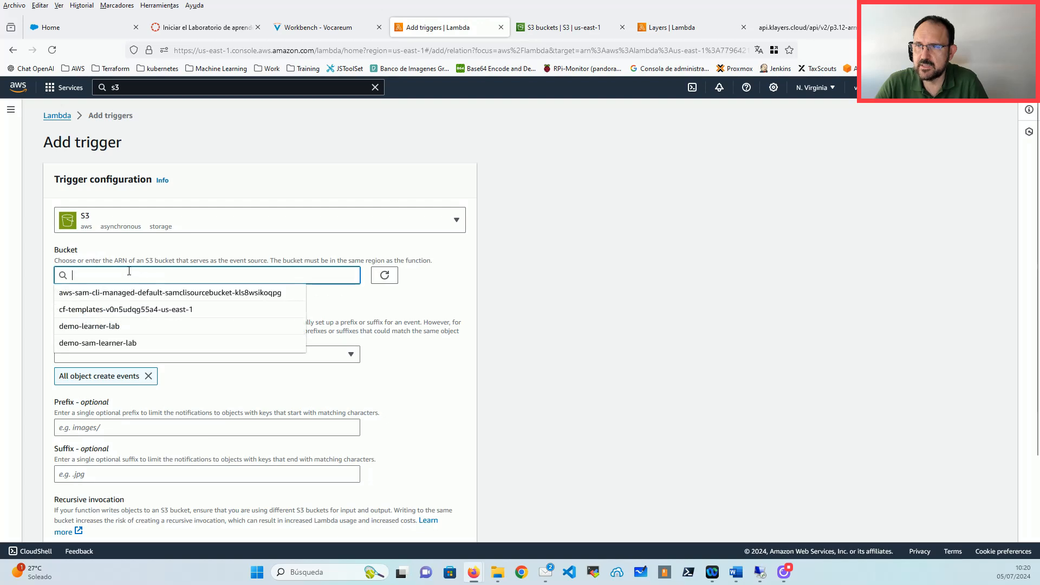
click(108, 327)
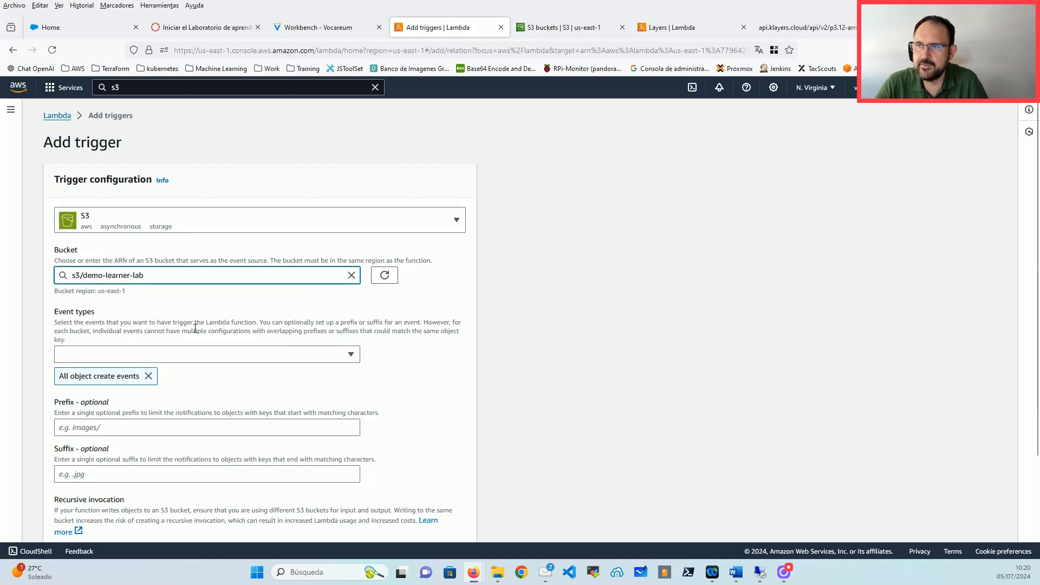
Step: Keep All object create events, acknowledge the recursive invocation warning, and add the trigger
click(250, 355)
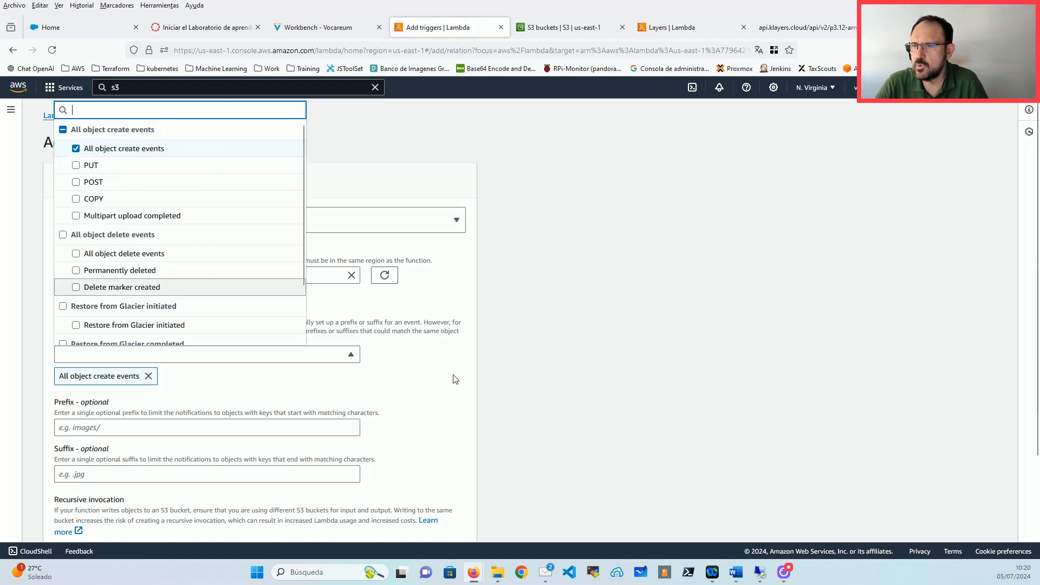
click(239, 314)
scroll(130, 305, down, 3)
click(113, 312)
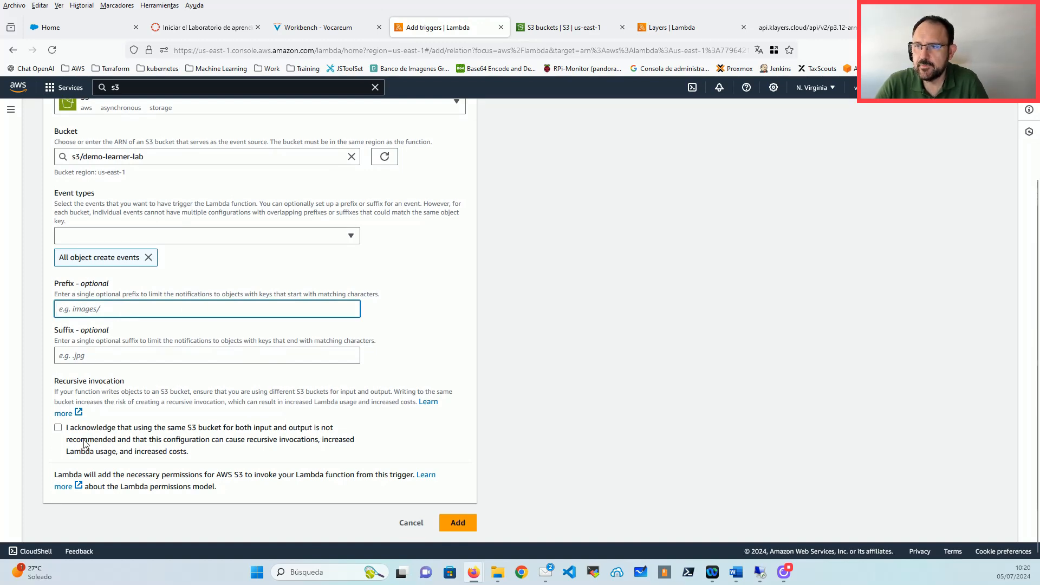
click(105, 434)
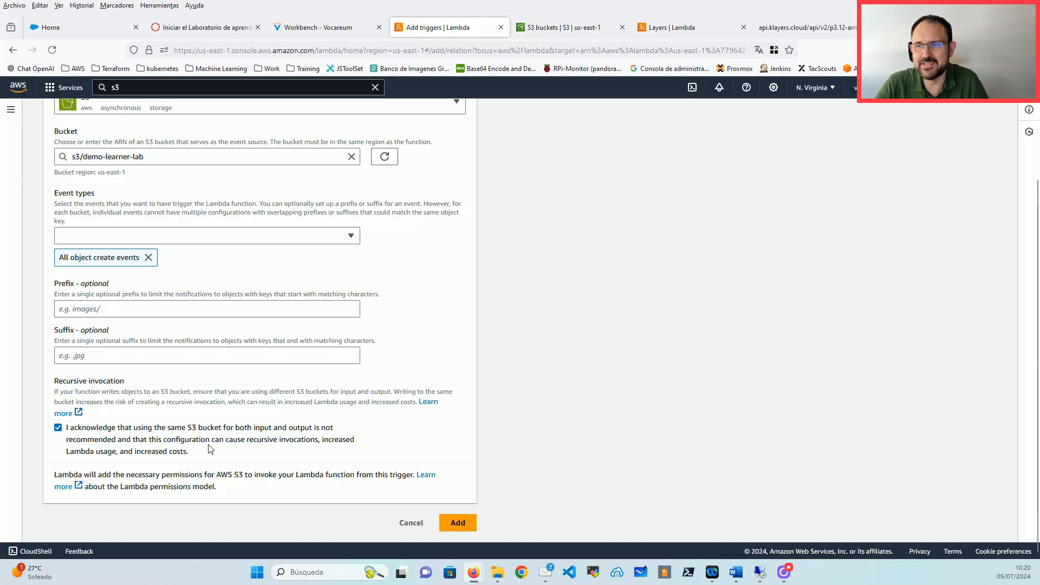
click(458, 523)
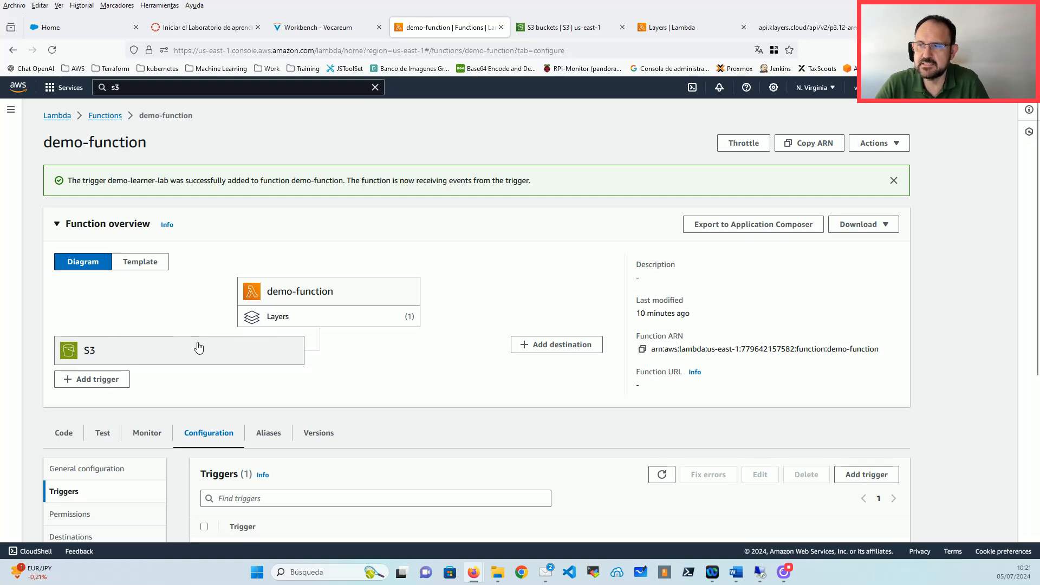
Step: Check the S3 trigger's details, then show the policy statement letting s3.amazonaws.com invoke the function
scroll(241, 337, down, 3)
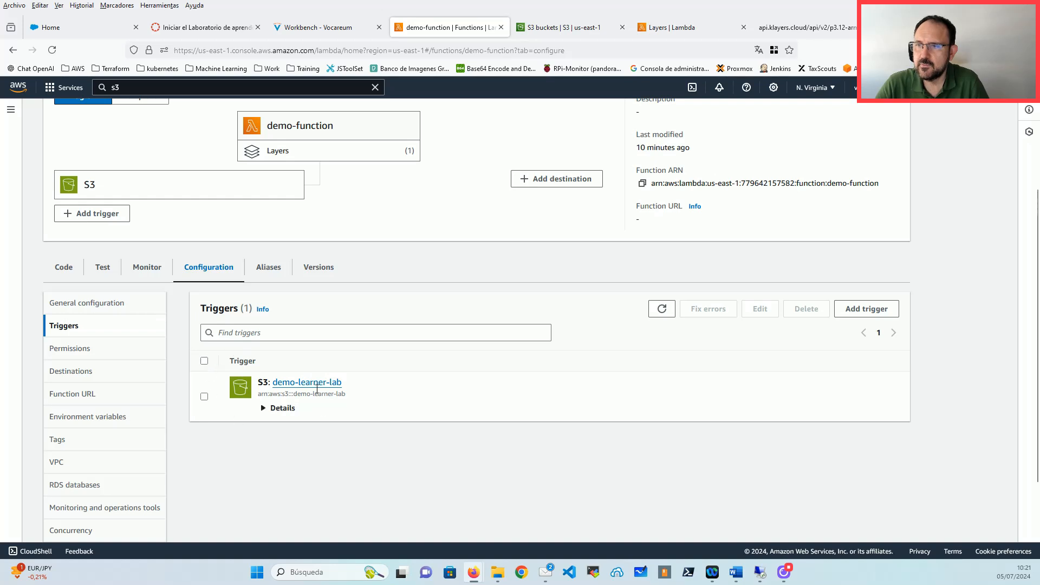
click(290, 408)
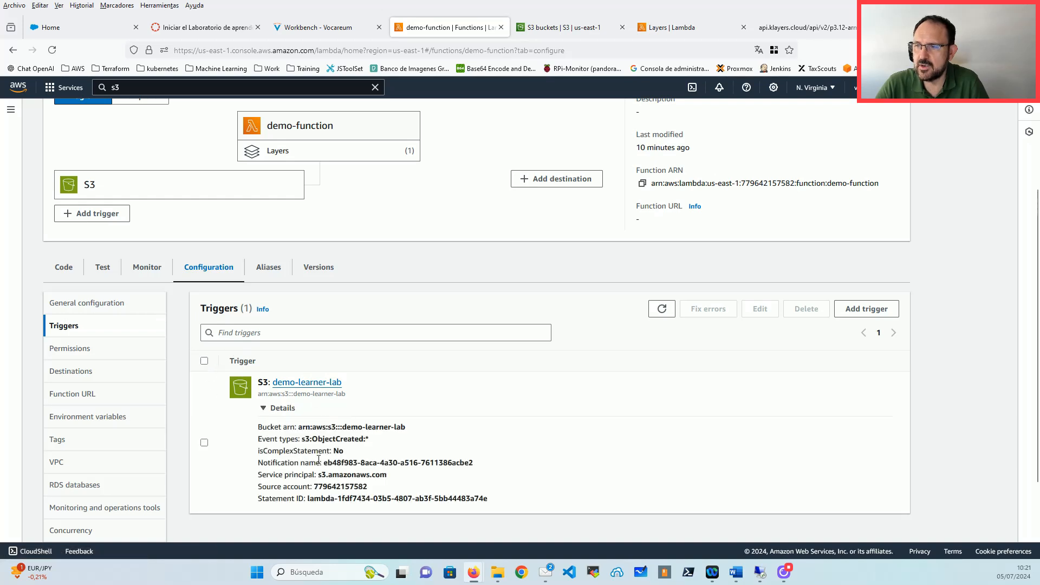
click(256, 407)
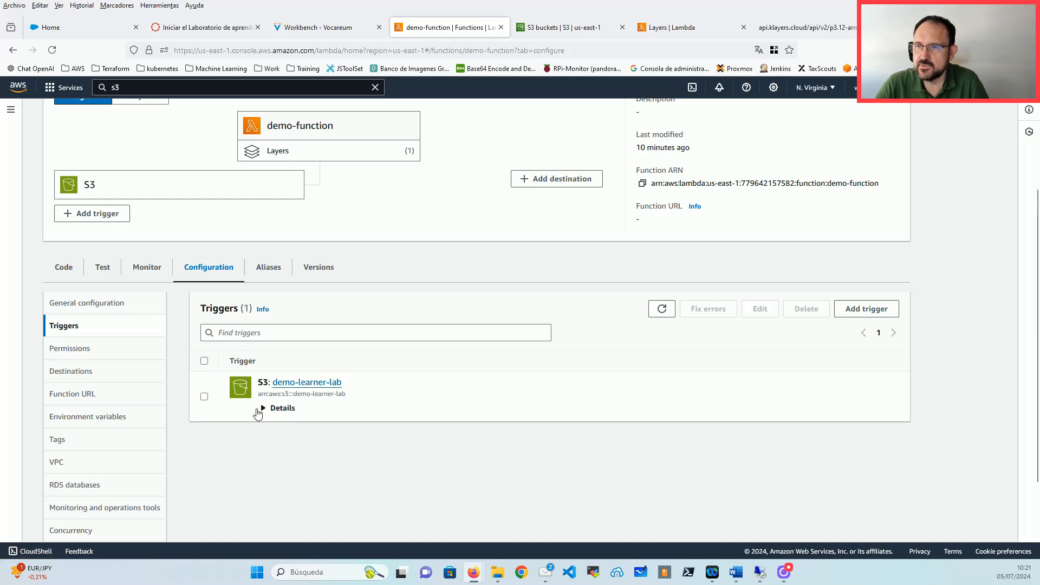
click(71, 349)
scroll(367, 353, down, 3)
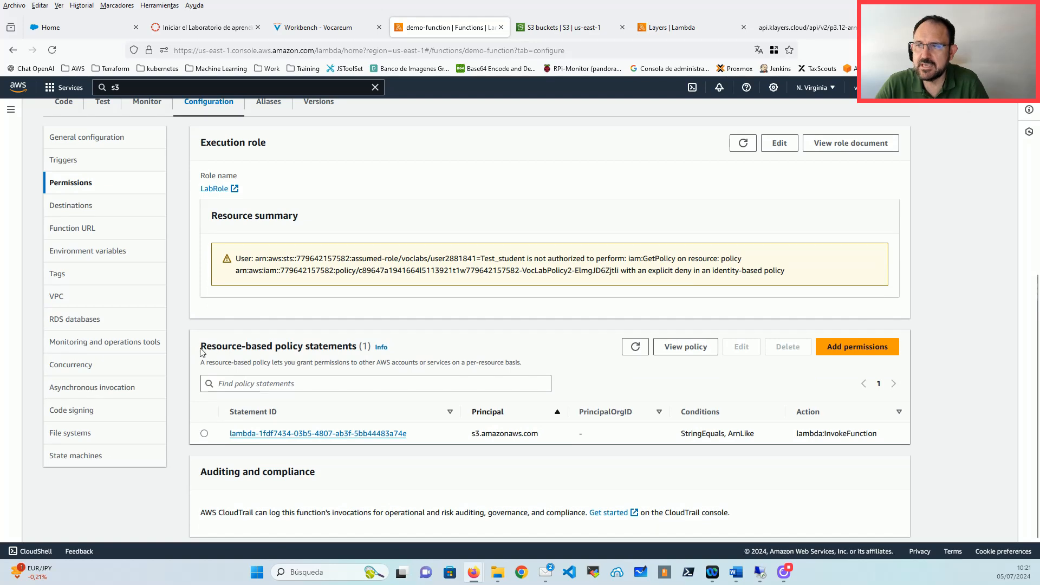
drag(207, 351, 352, 354)
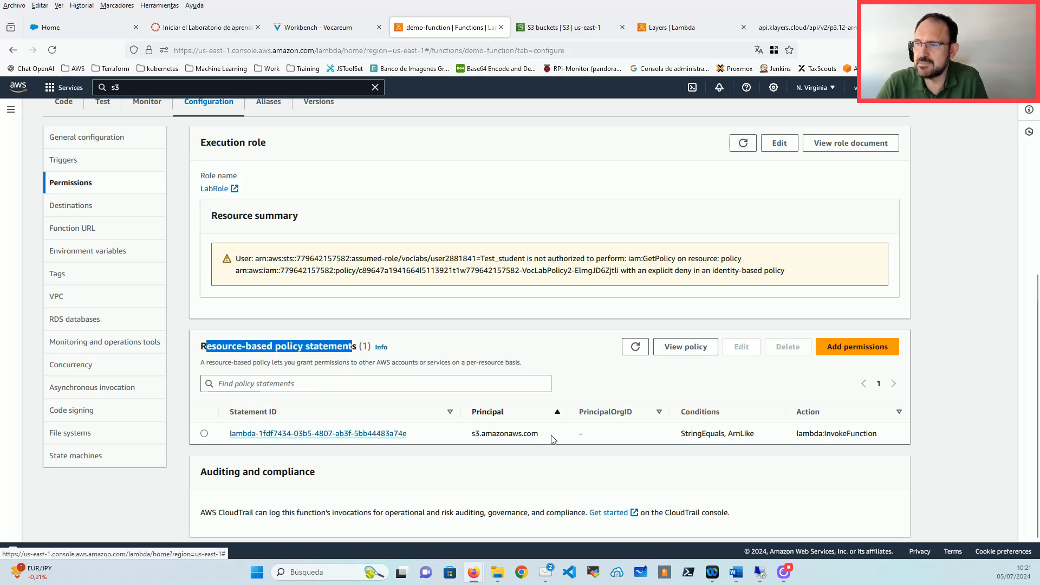
click(335, 434)
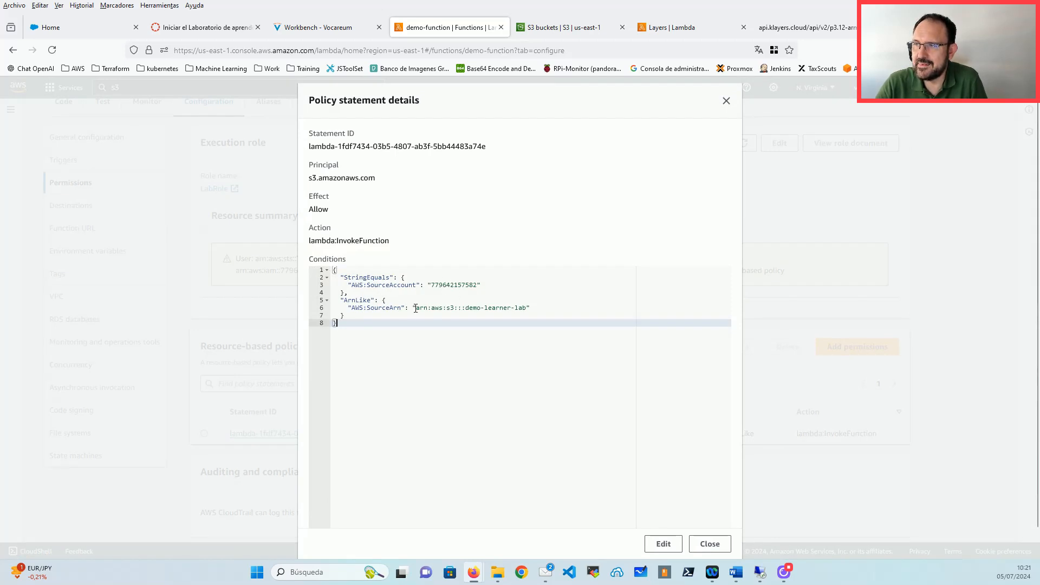
drag(416, 307, 526, 308)
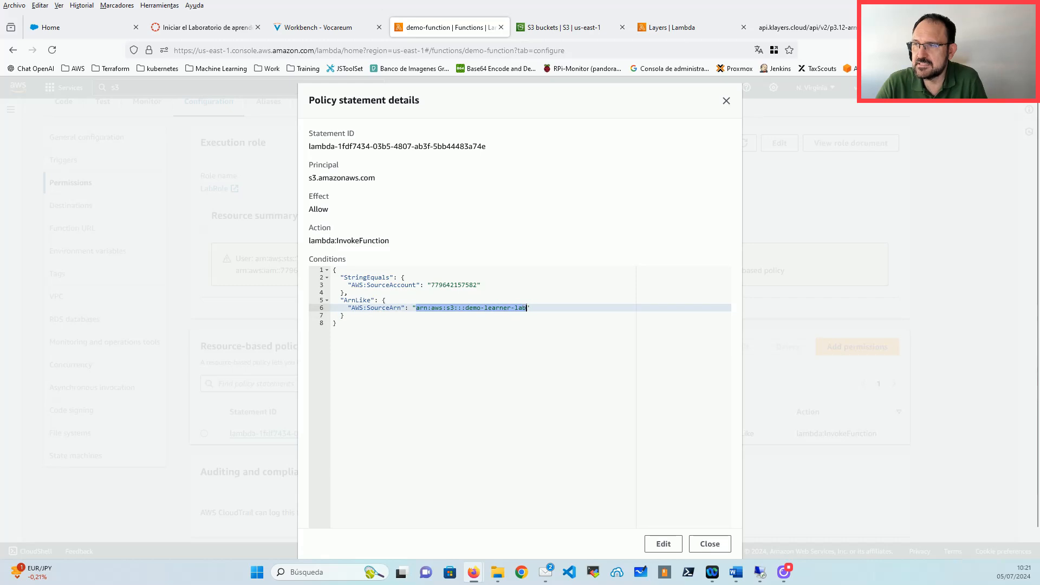
click(455, 285)
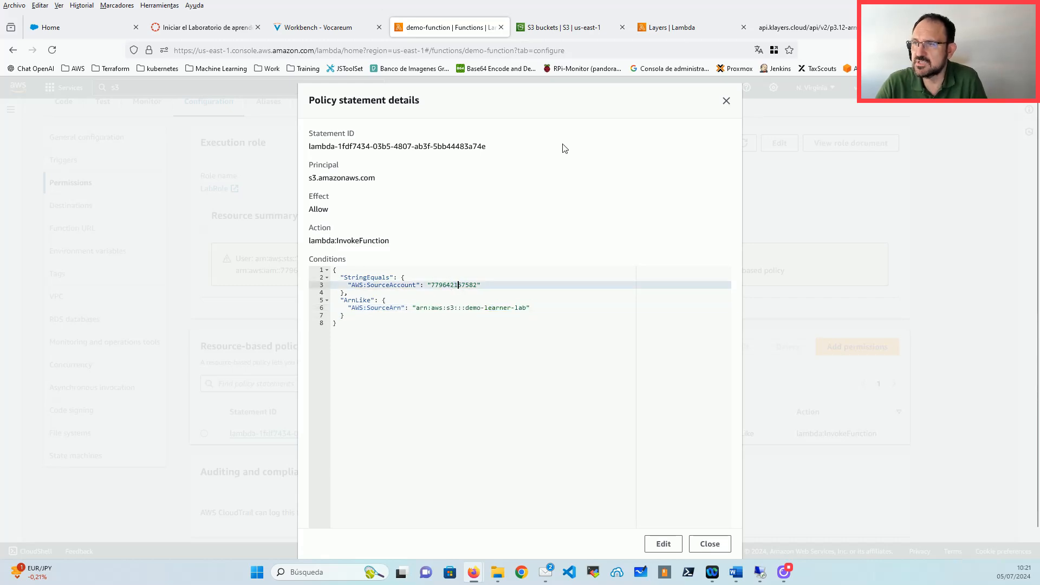
click(727, 101)
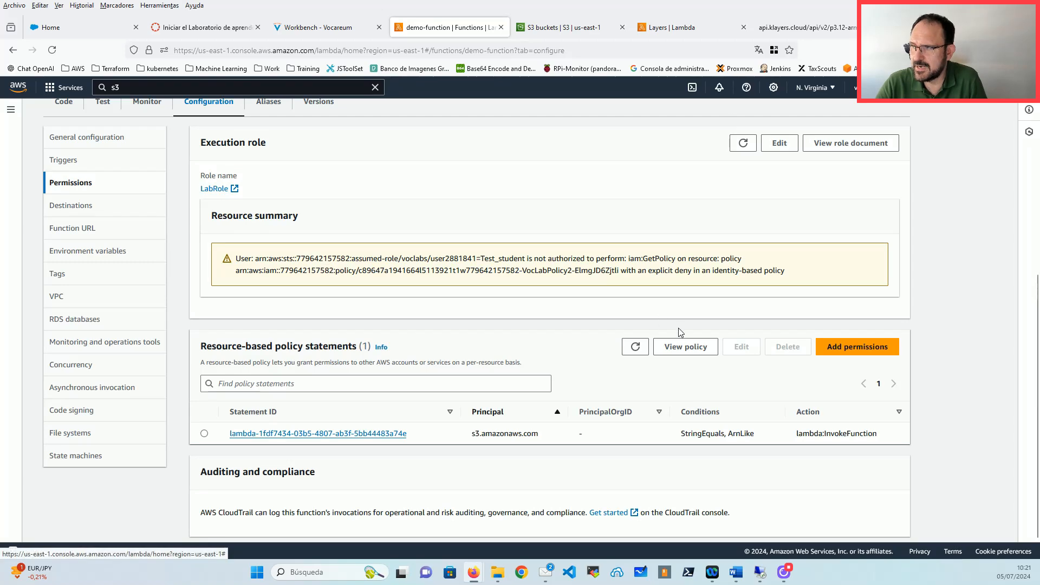
click(685, 349)
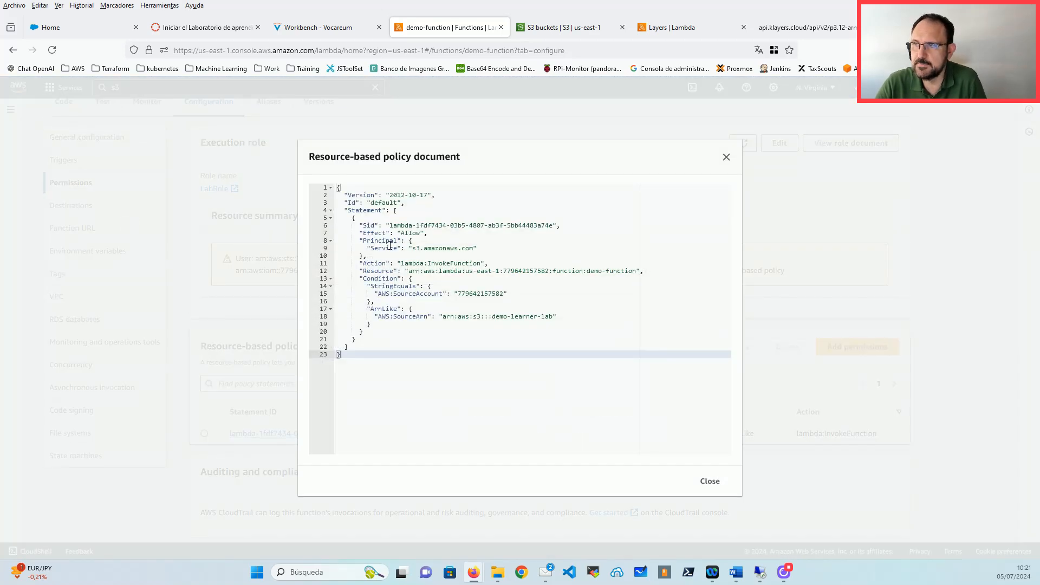
double_click(418, 233)
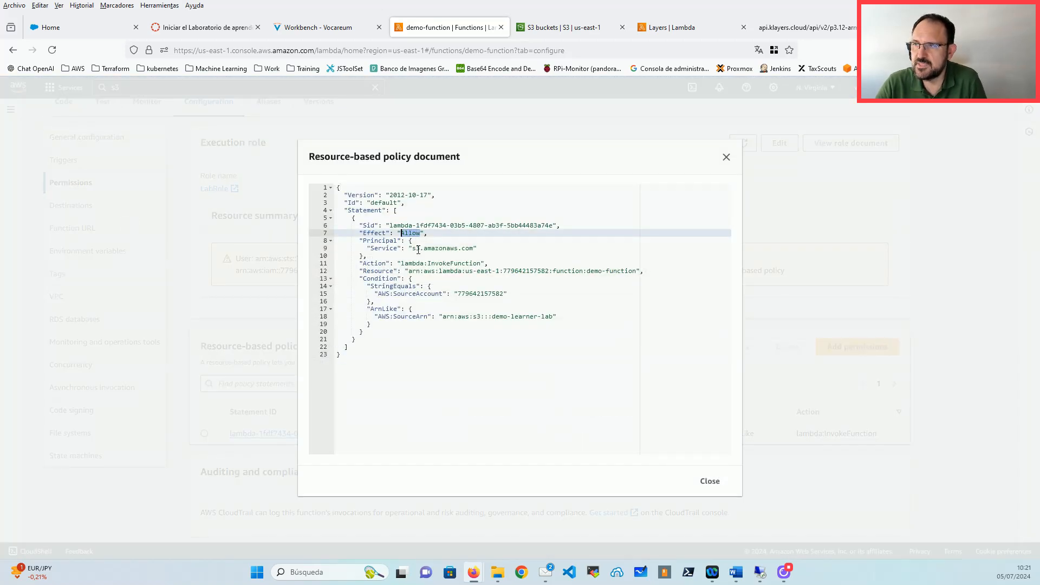
drag(486, 250, 402, 263)
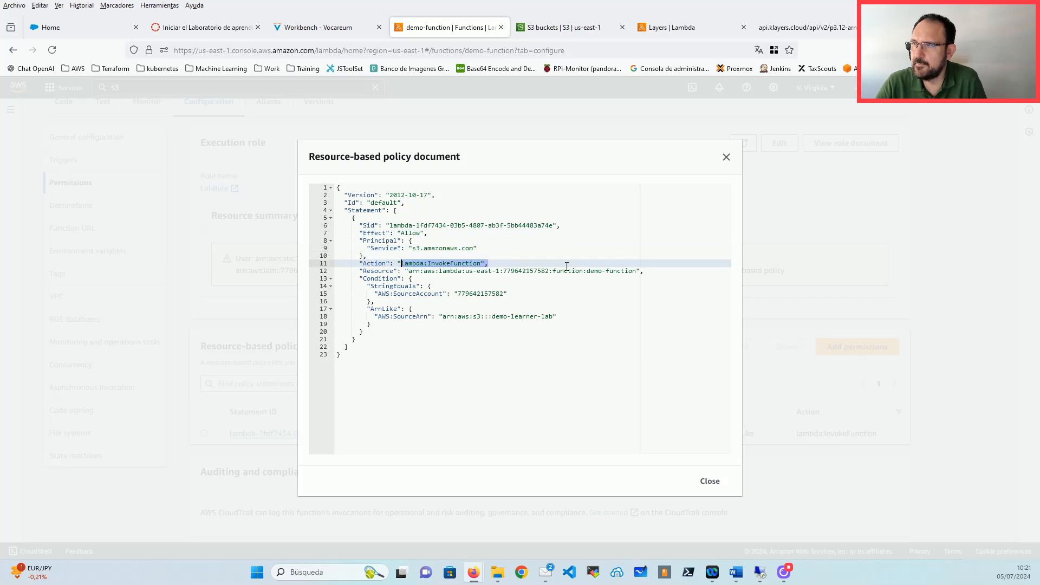
drag(639, 271, 390, 271)
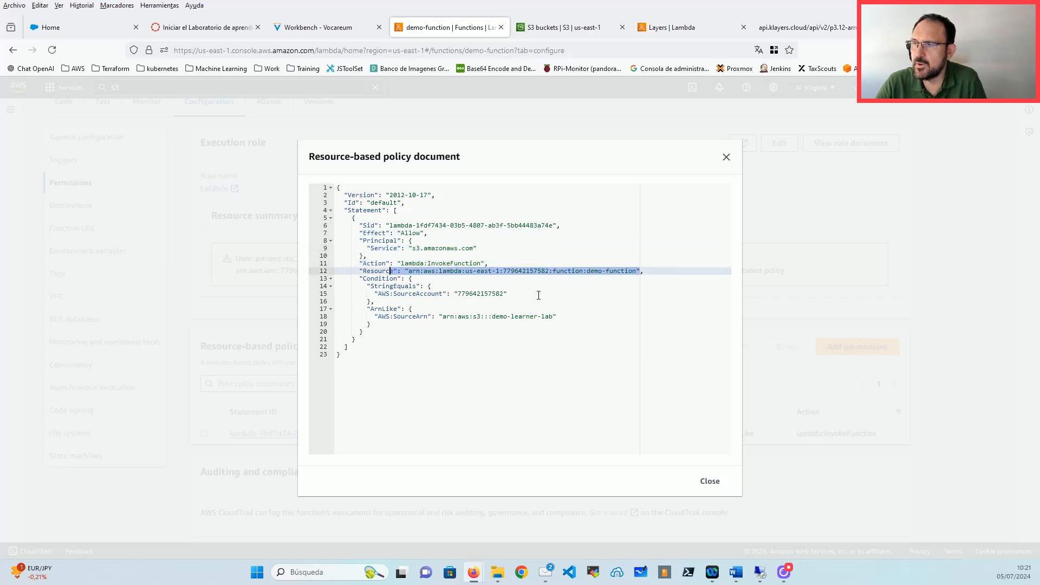
double_click(488, 295)
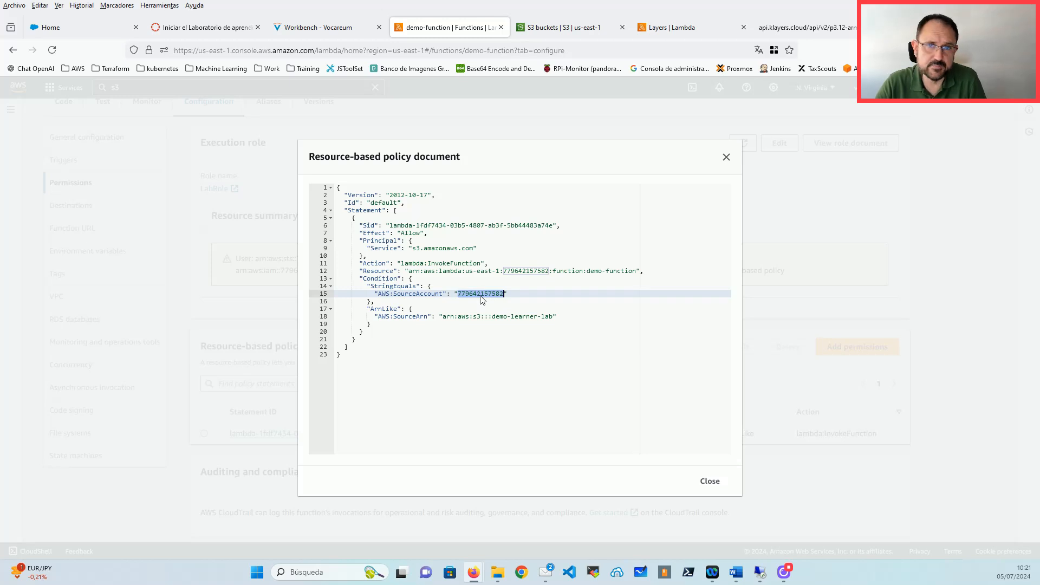
drag(556, 318, 371, 324)
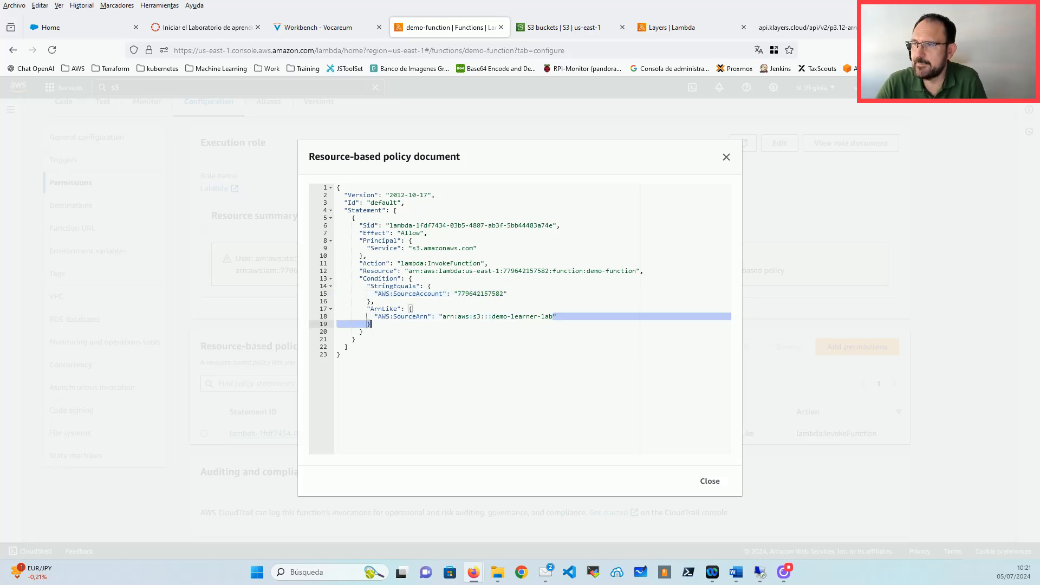
drag(553, 317, 443, 317)
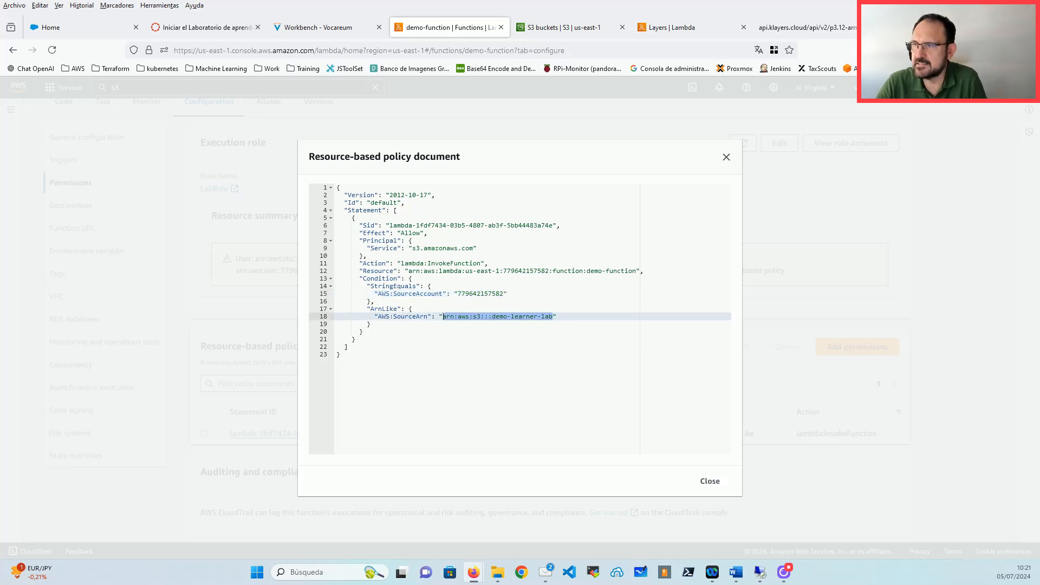
click(537, 341)
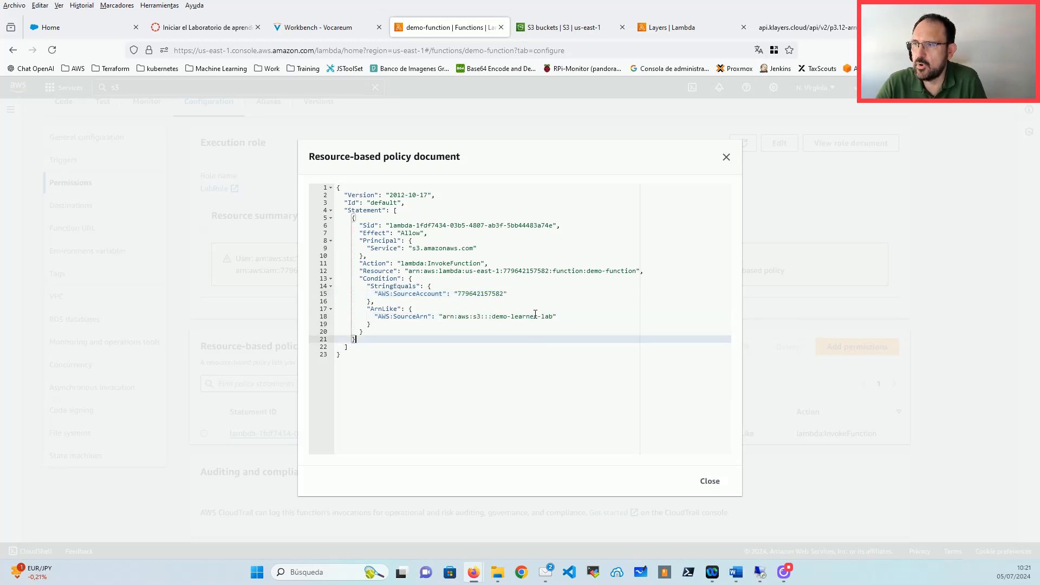
click(712, 483)
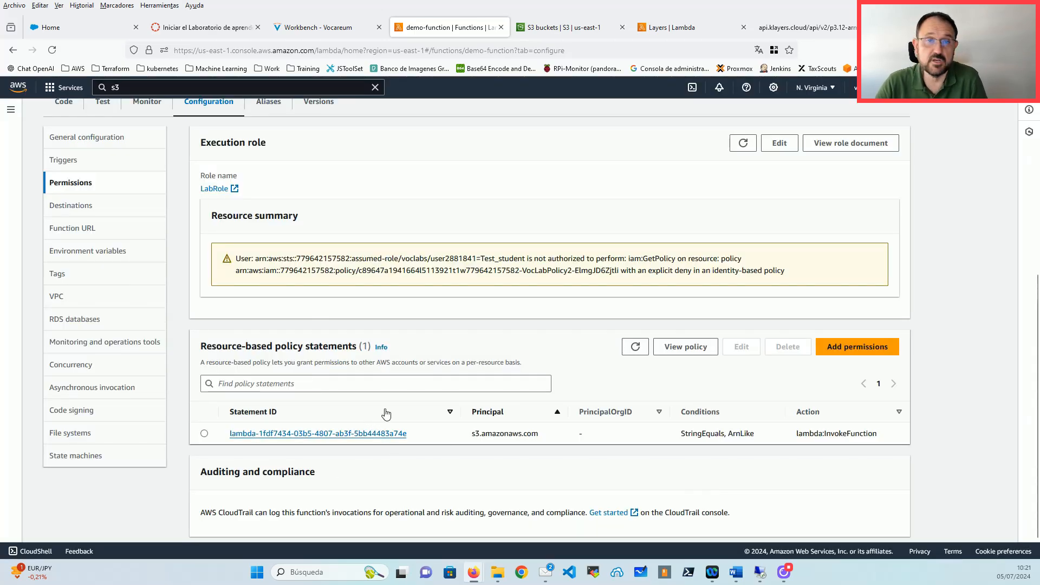
Step: Switch to the S3 bucket list and open the demo-learner-lab bucket
scroll(379, 336, up, 5)
click(565, 32)
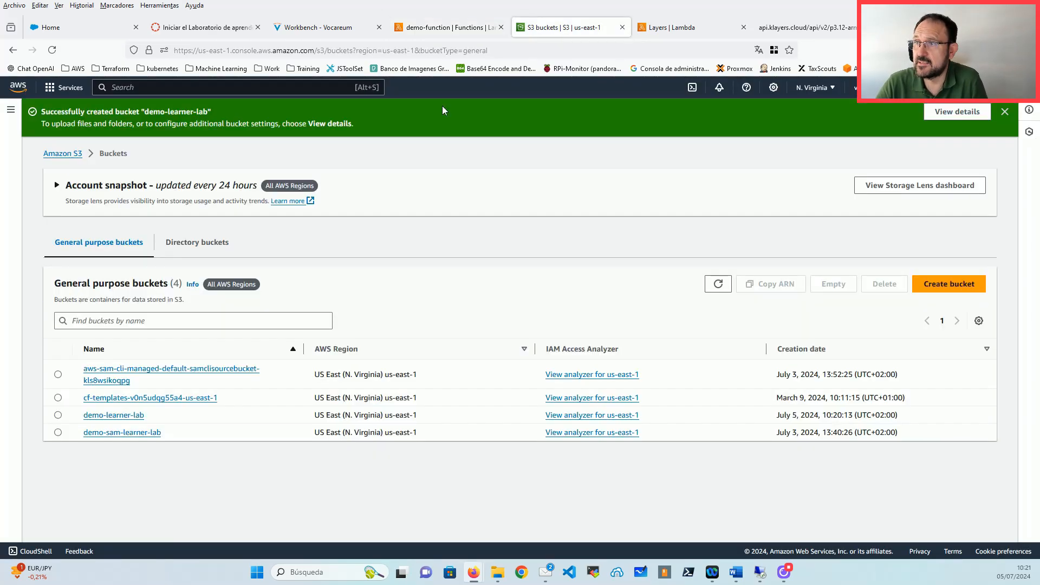
click(134, 415)
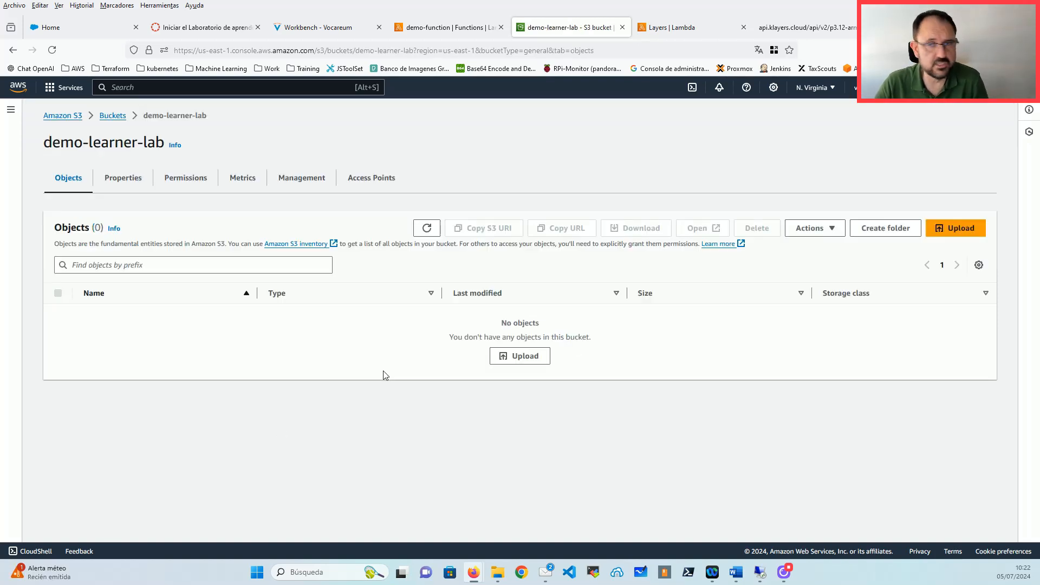
Step: Upload Luna Misteriosa - Luna Cantina.mp3 from Downloads into the bucket and close the status page
click(519, 357)
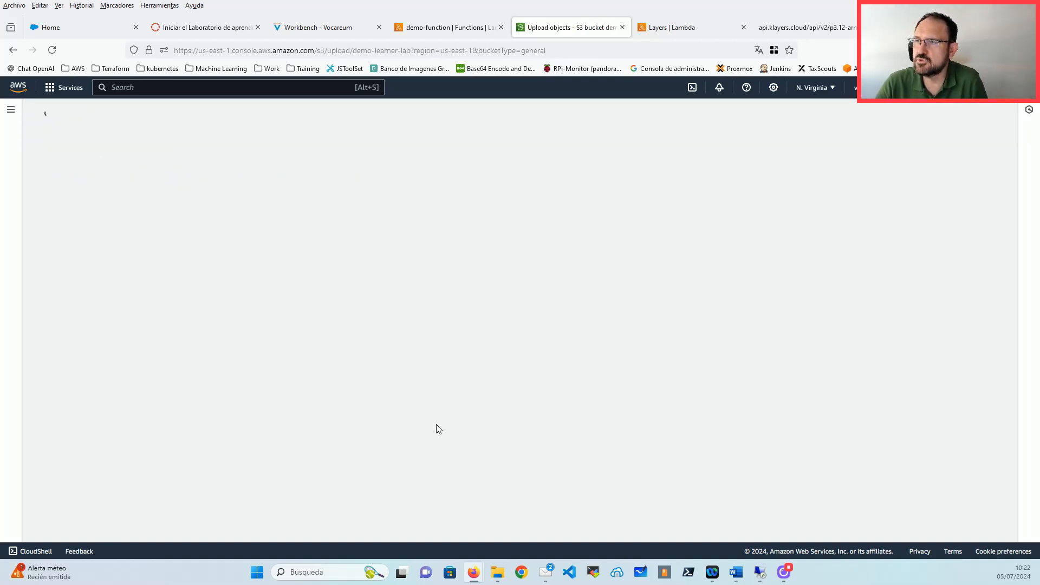
click(374, 259)
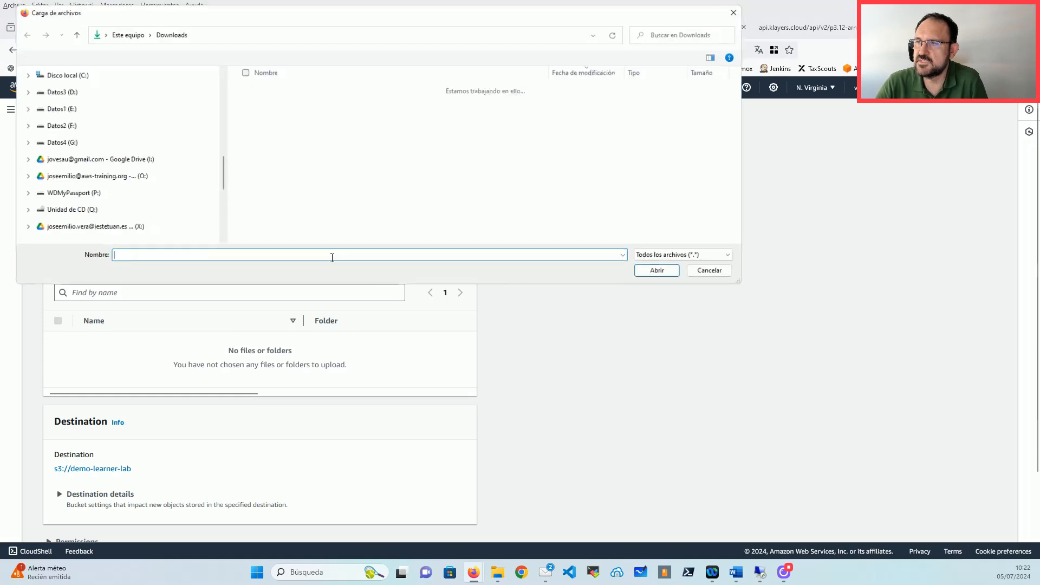
drag(332, 17, 367, 96)
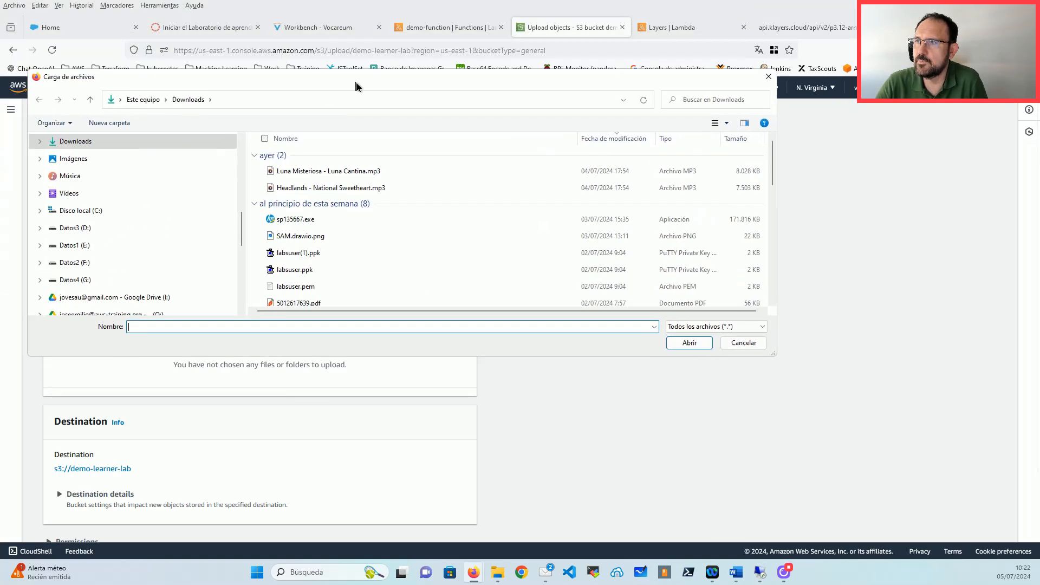
double_click(353, 184)
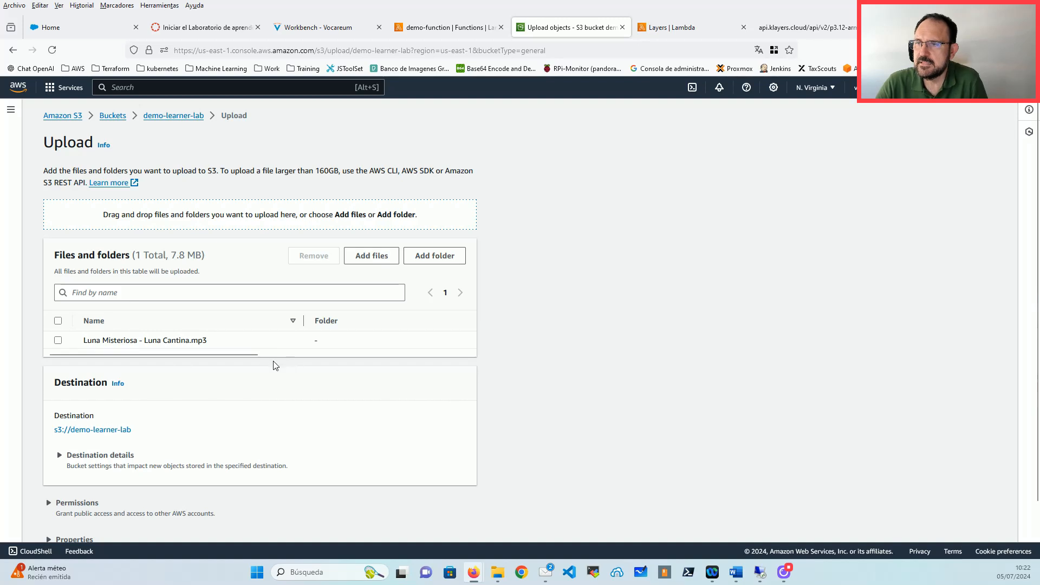
scroll(379, 434, down, 3)
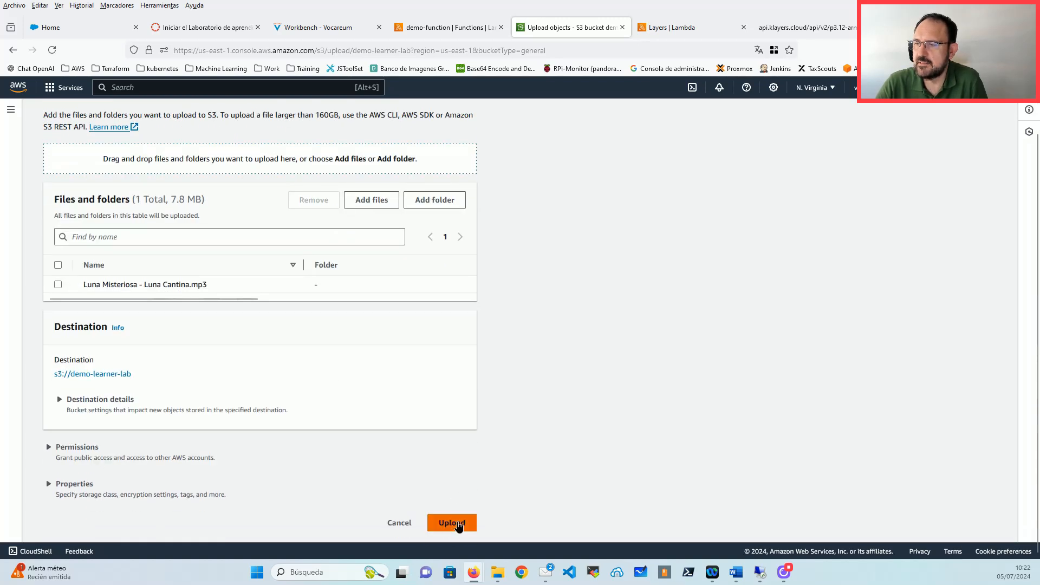
click(454, 521)
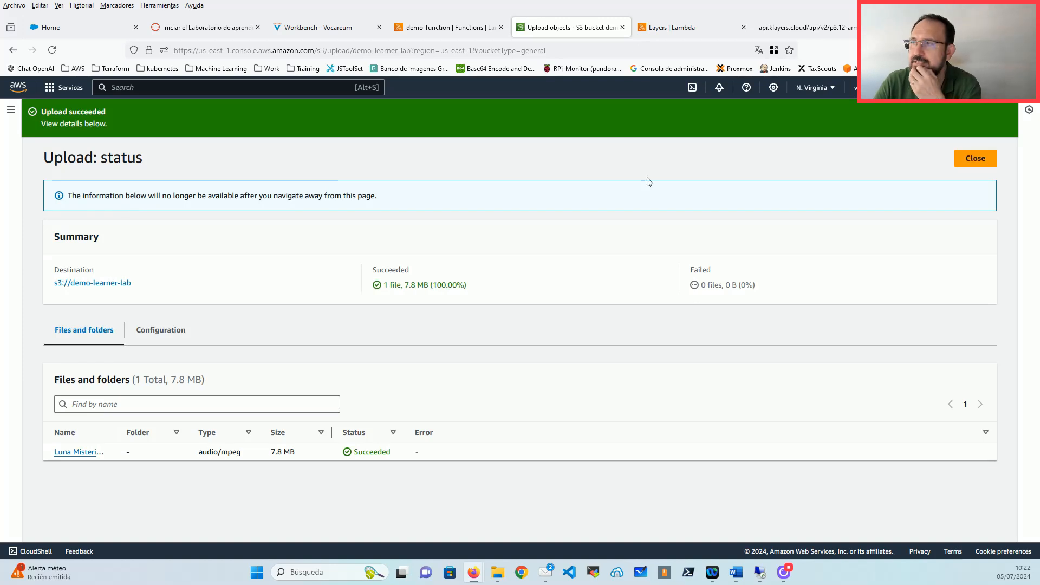
click(974, 158)
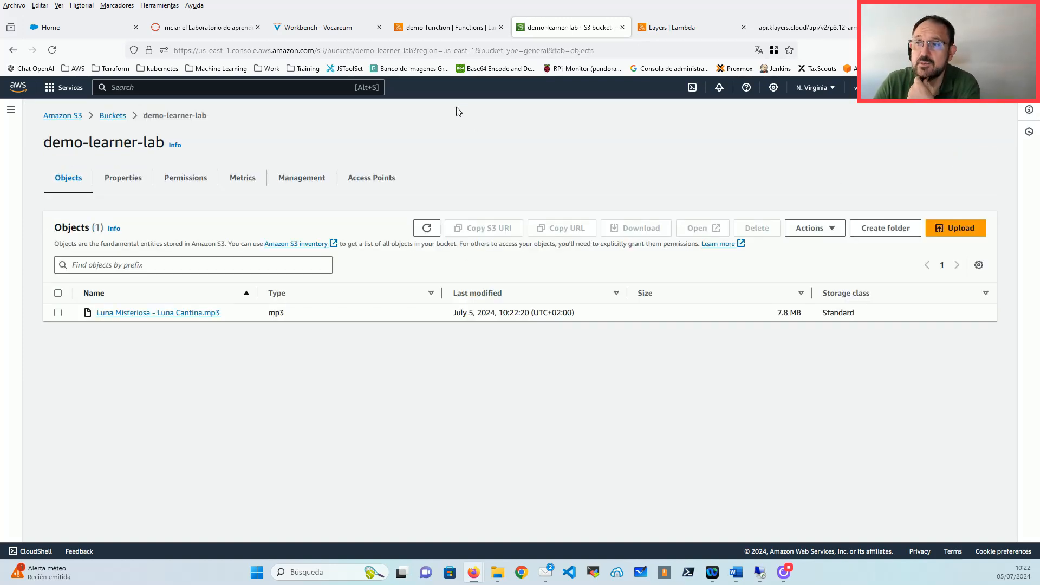
click(460, 26)
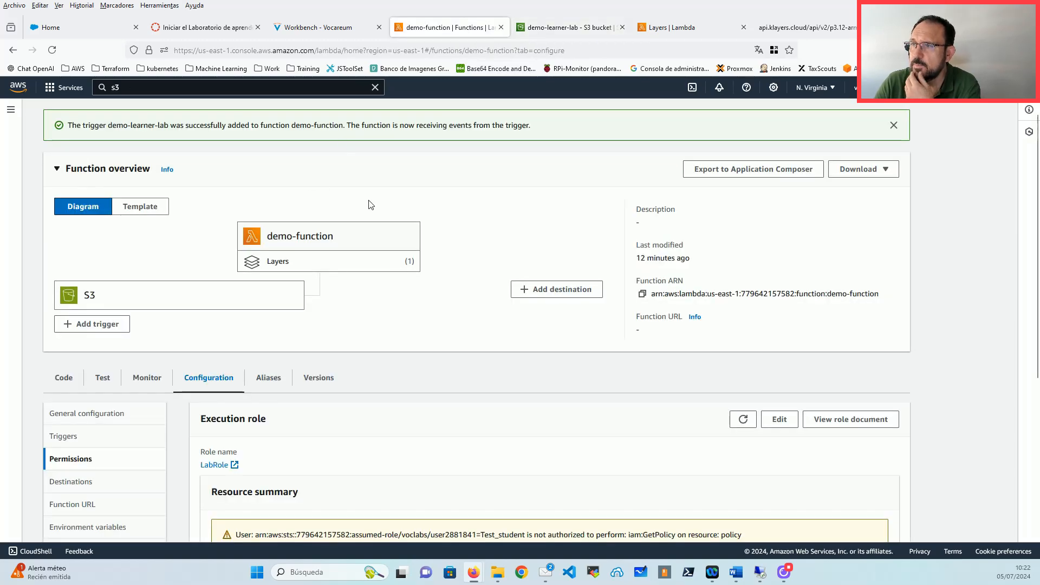
Step: Go from the Monitor tab to demo-function's CloudWatch logs and open the latest log stream
scroll(343, 235, down, 2)
scroll(335, 257, down, 1)
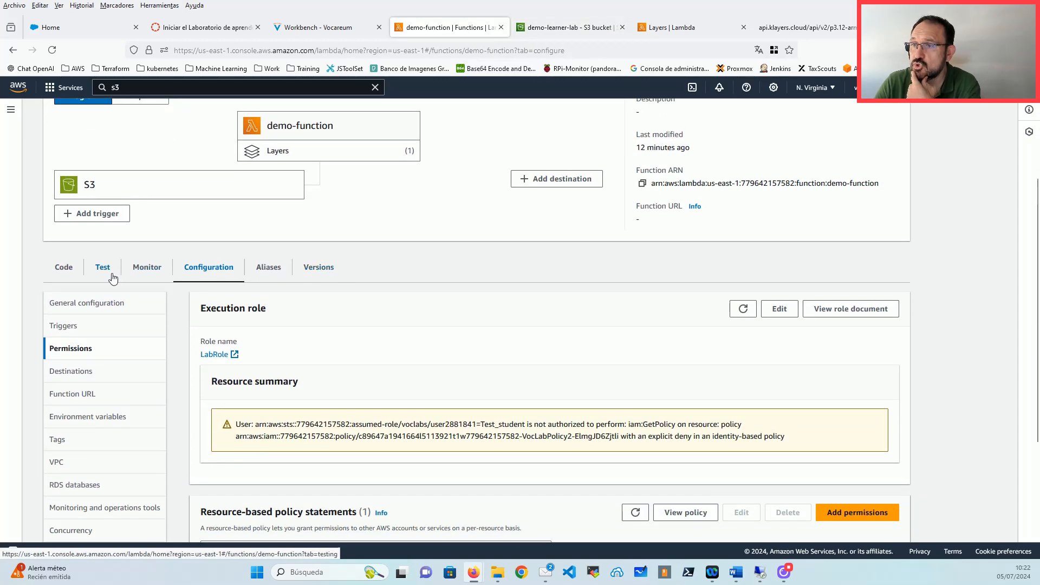
click(147, 269)
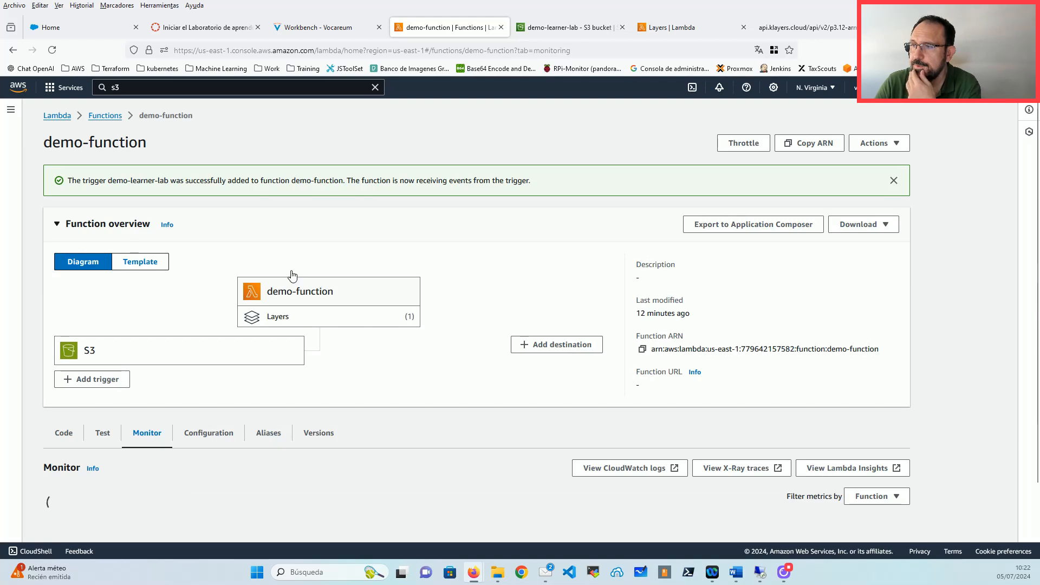
scroll(292, 260, down, 2)
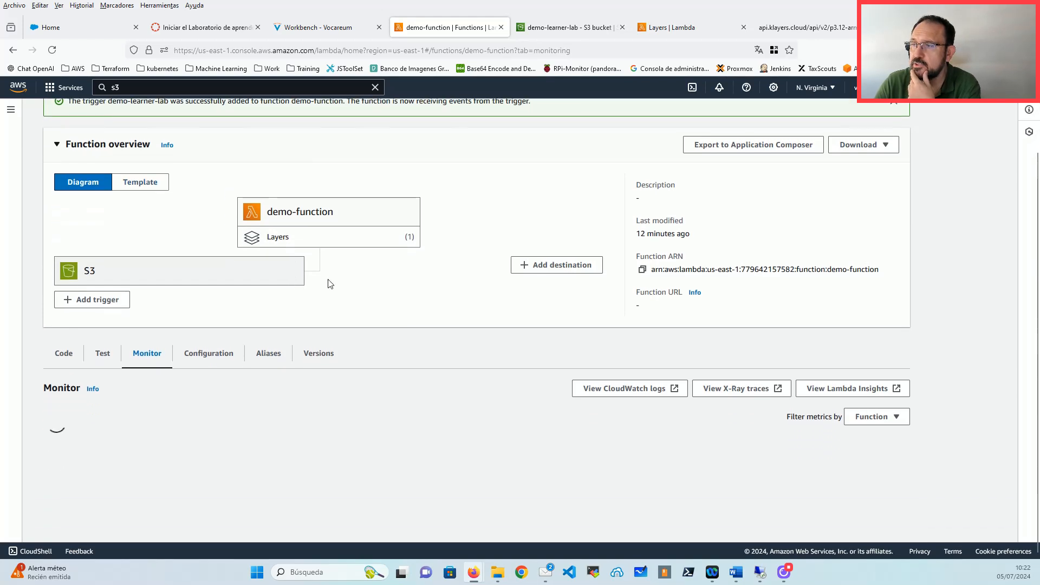
click(634, 391)
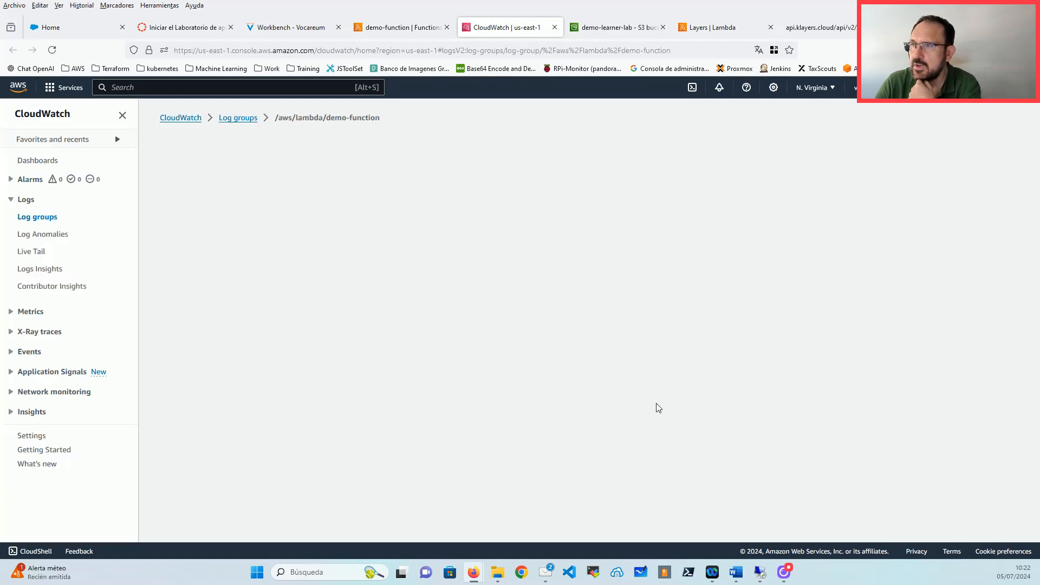
scroll(421, 365, down, 1)
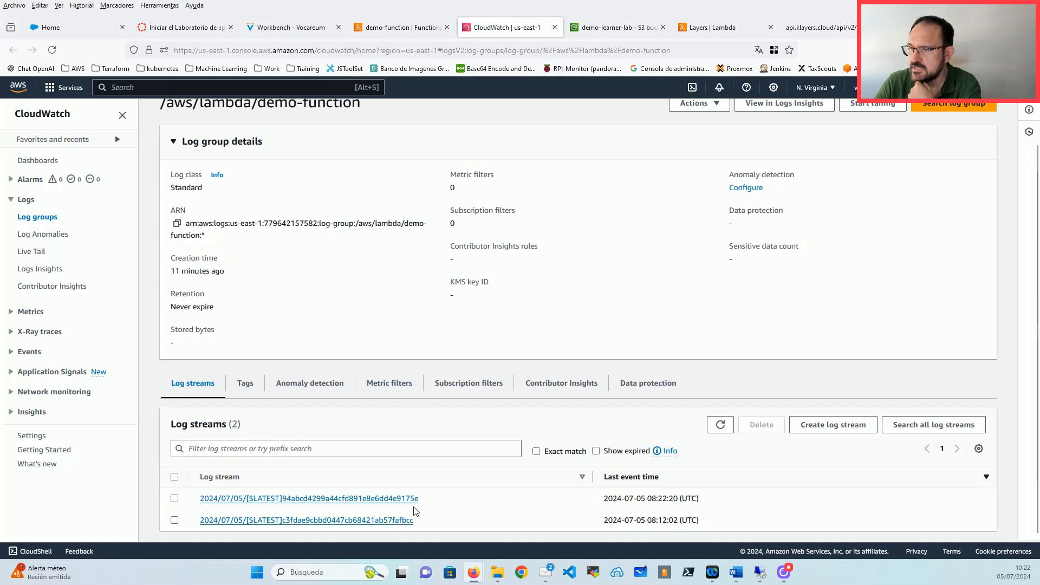
click(360, 499)
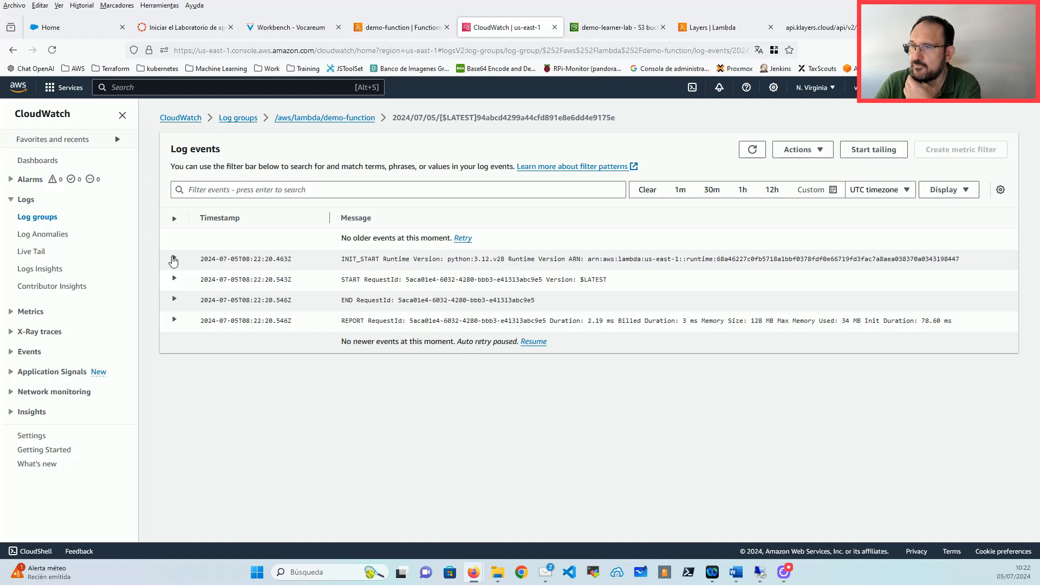
Step: Expand the INIT_START, START, END and REPORT log events
click(174, 259)
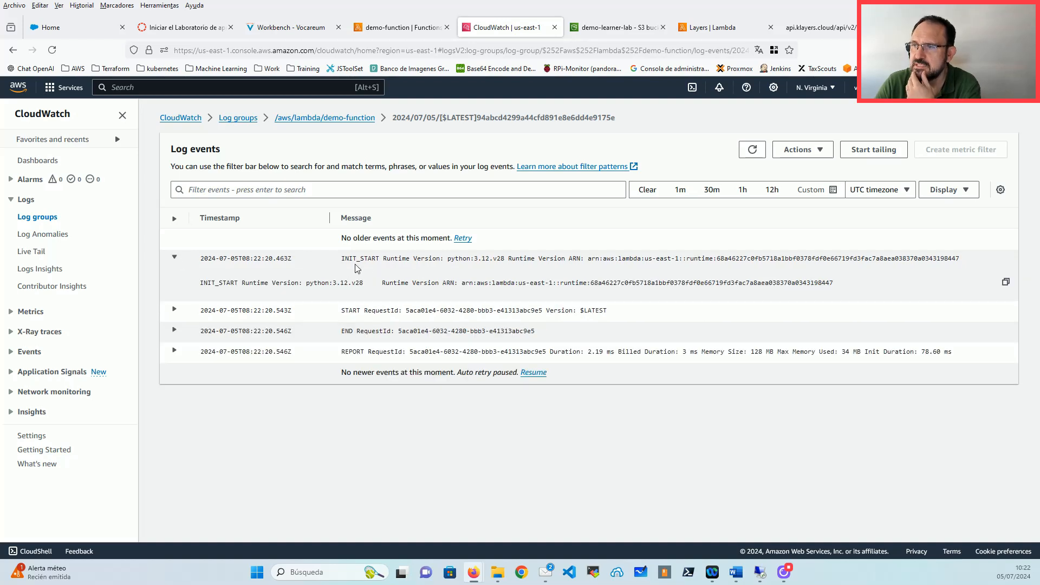
mouse_move(345, 259)
mouse_down()
mouse_move(380, 266)
mouse_move(344, 265)
mouse_up()
click(380, 266)
click(379, 266)
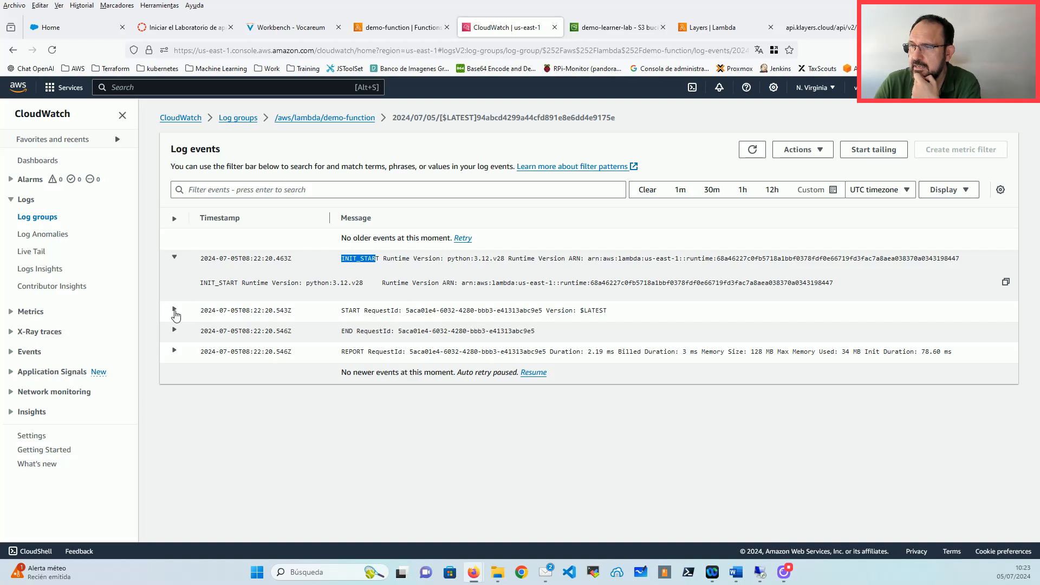
click(174, 310)
click(175, 362)
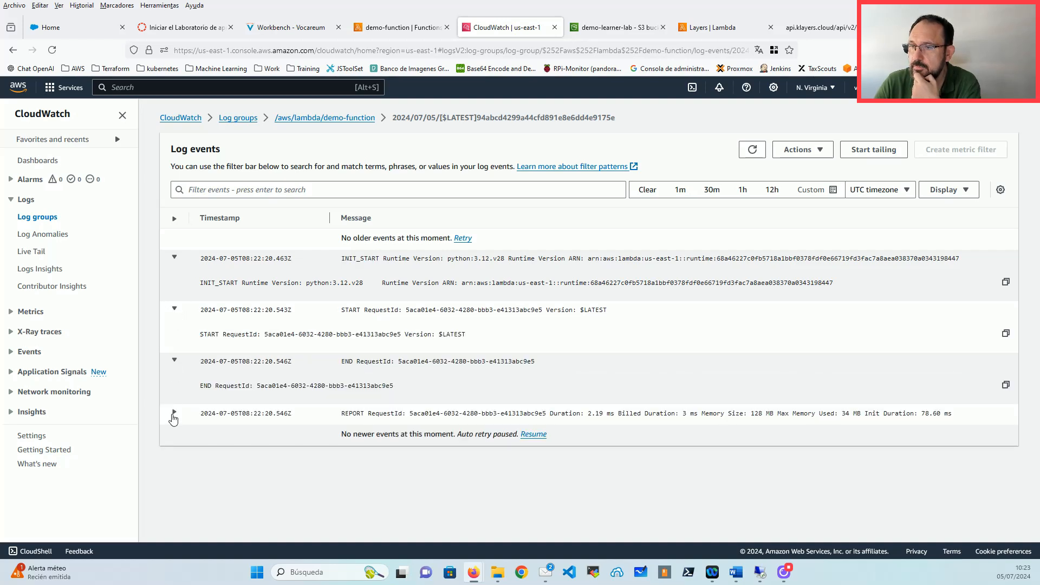
click(175, 414)
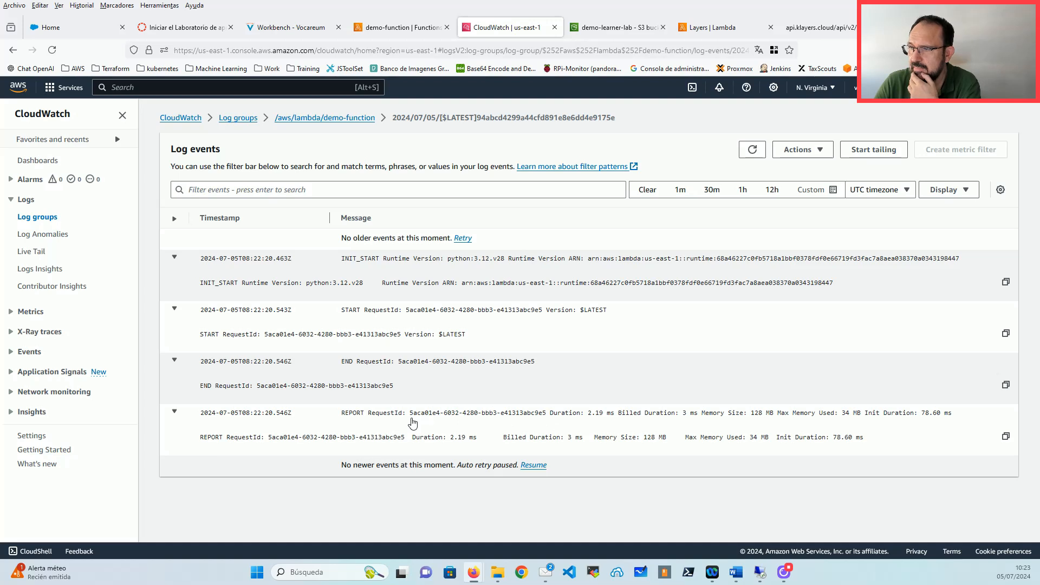
Step: Highlight the REPORT figures: 2.19 ms duration, 3 ms billed, 128 MB memory, maximum memory used
drag(588, 415, 617, 421)
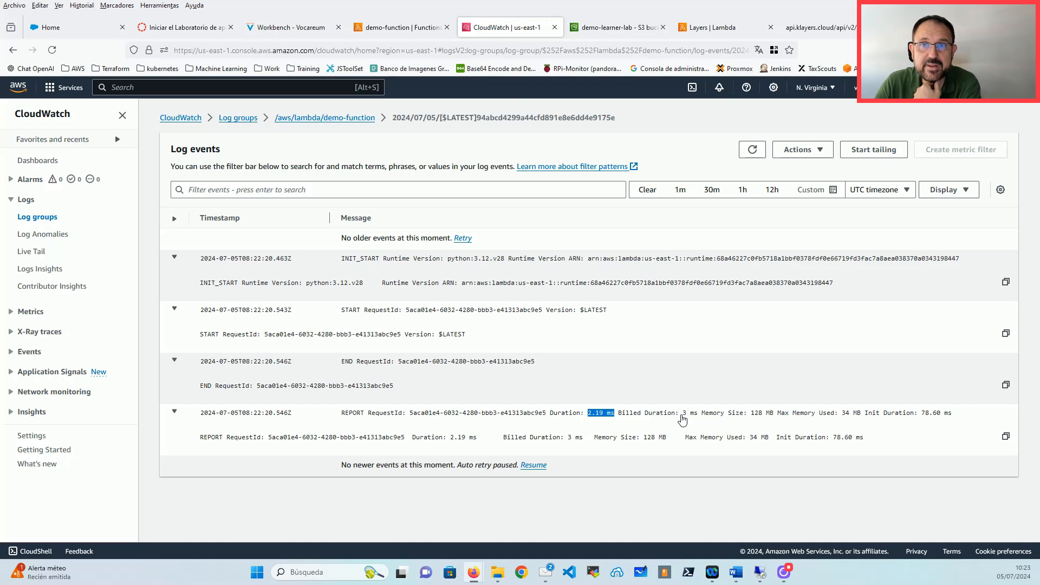
drag(681, 415, 699, 418)
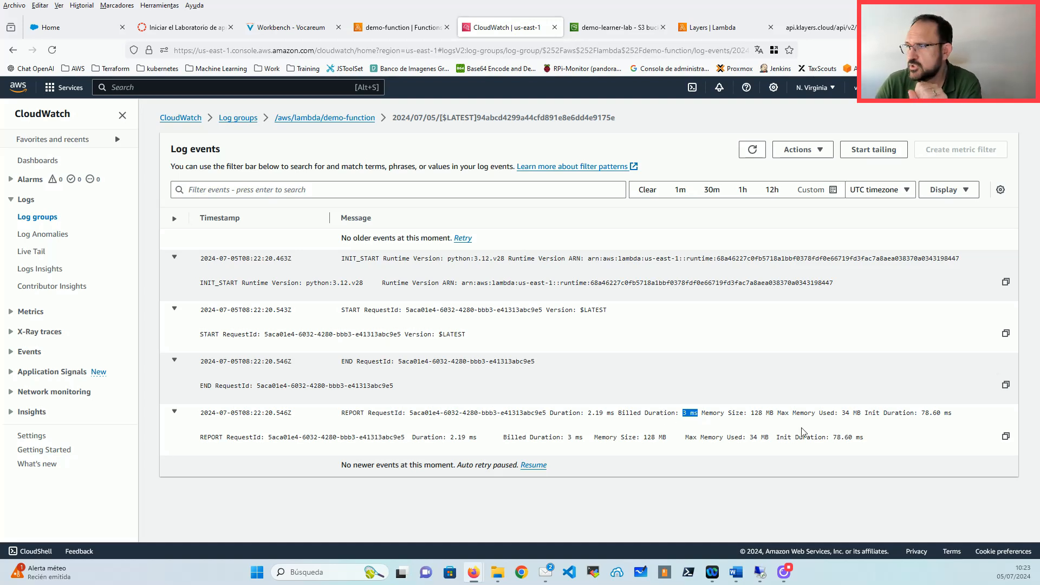
double_click(757, 413)
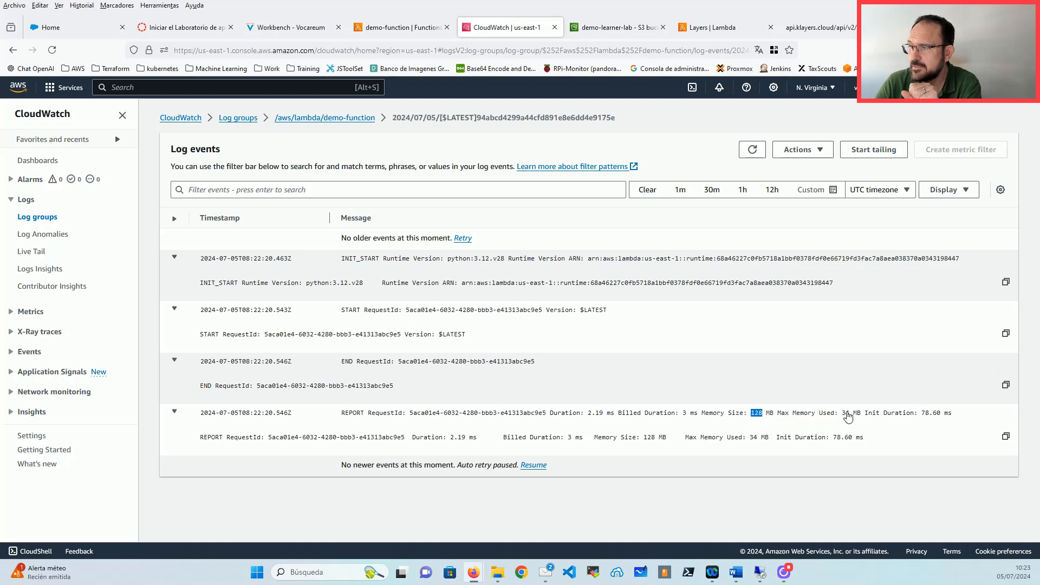
drag(844, 414, 952, 422)
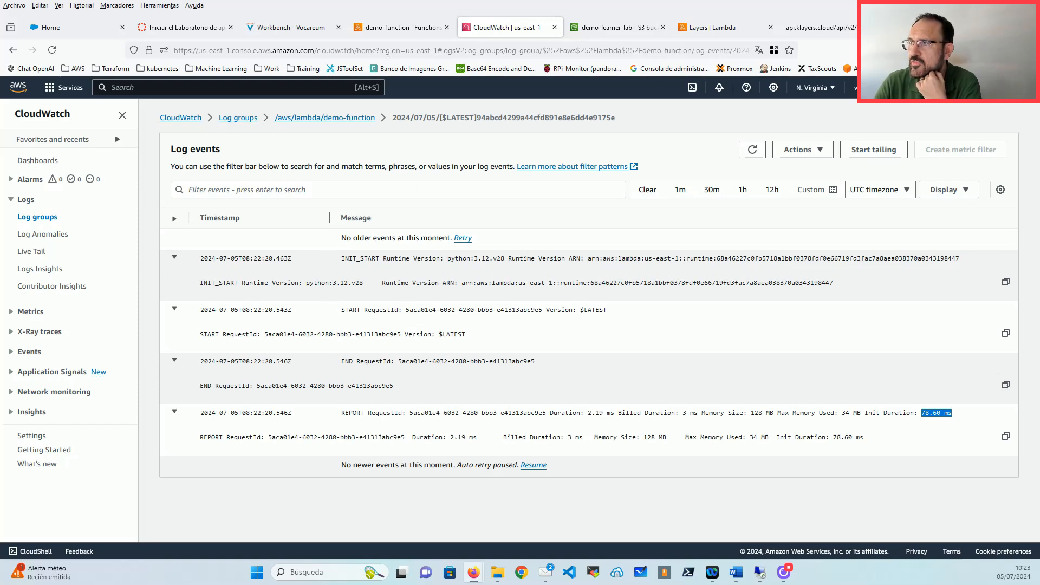
click(401, 27)
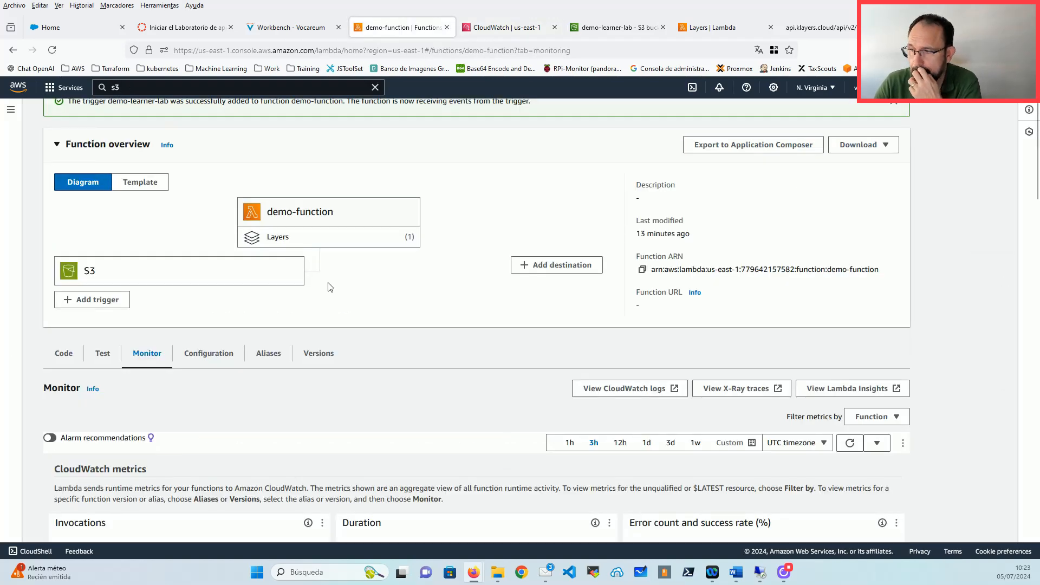
Step: Move from the Code view to Configuration and open Destinations, which lists none configured
scroll(328, 288, down, 1)
click(69, 304)
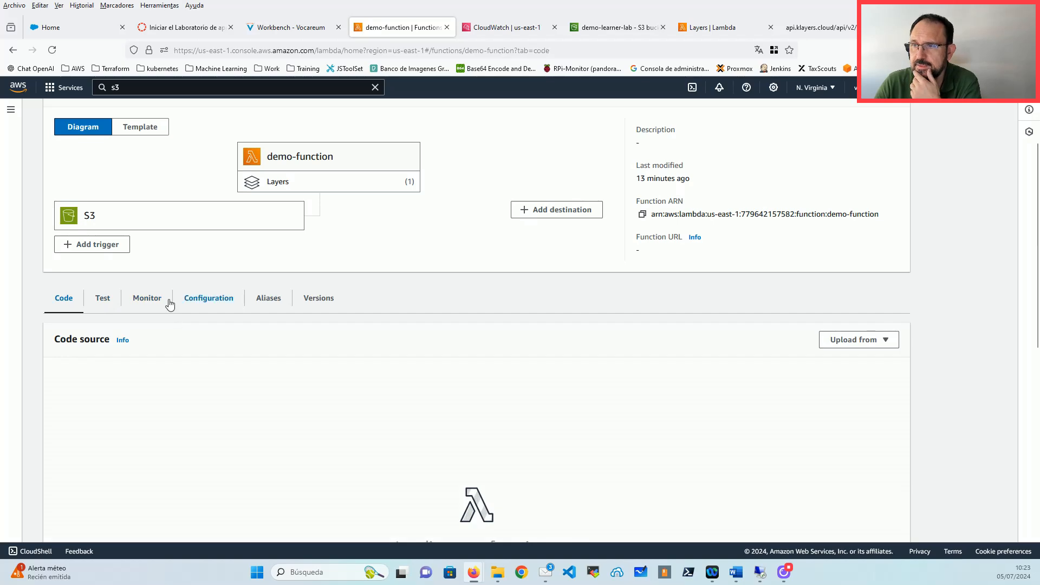
click(212, 307)
scroll(163, 320, down, 1)
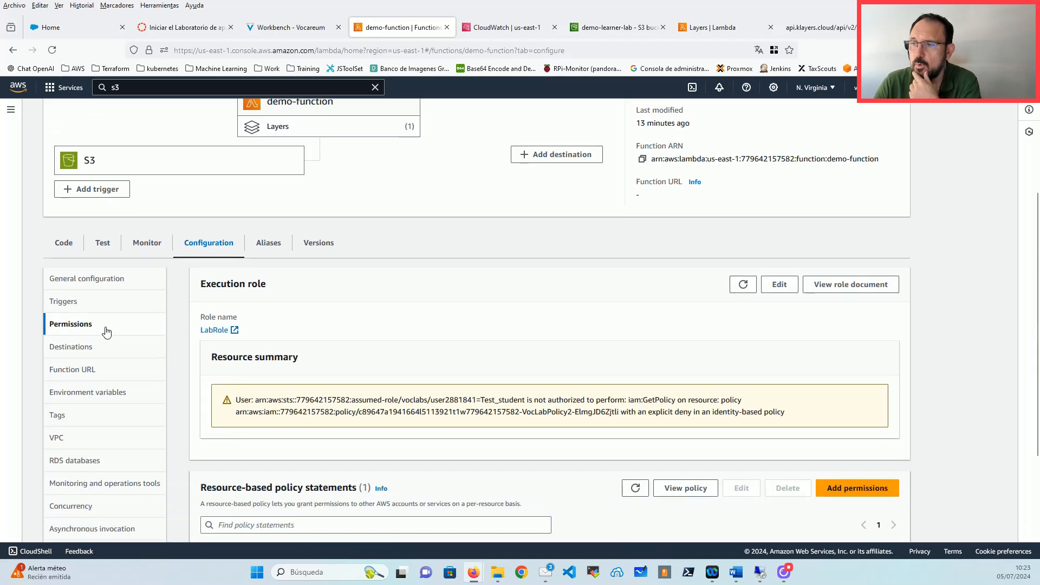
scroll(431, 362, down, 3)
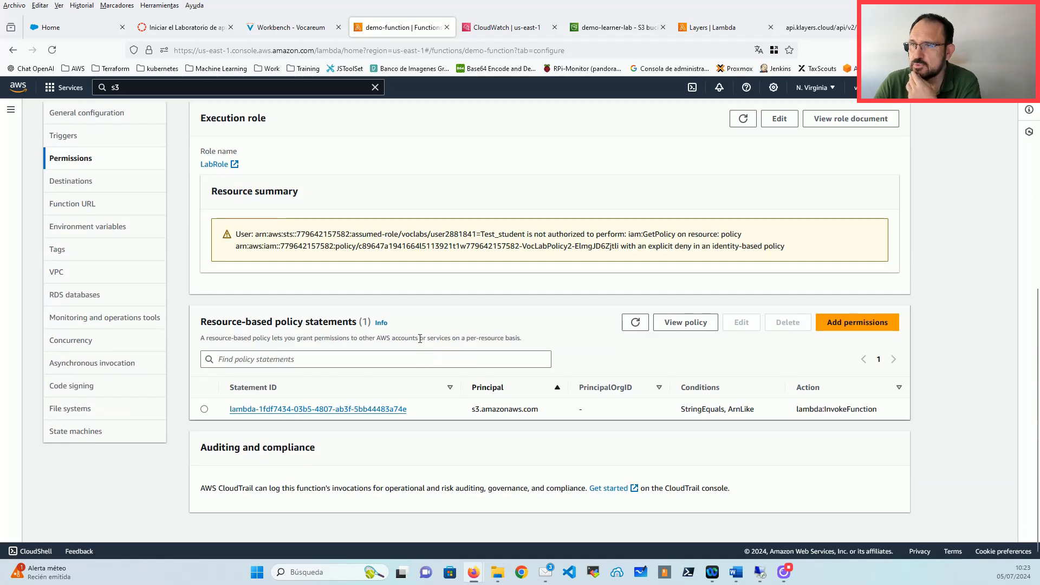
scroll(373, 427, up, 2)
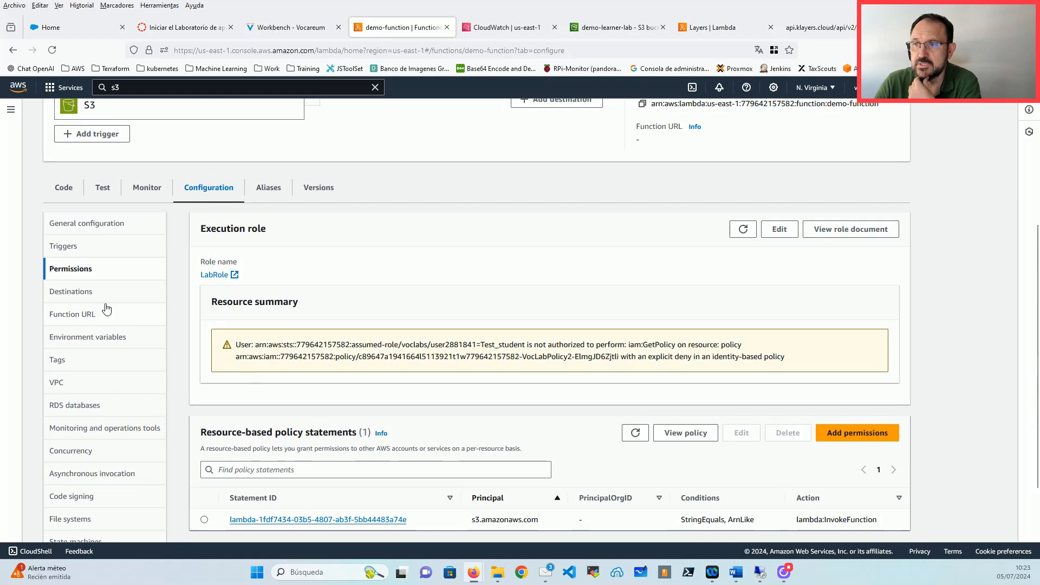
click(81, 293)
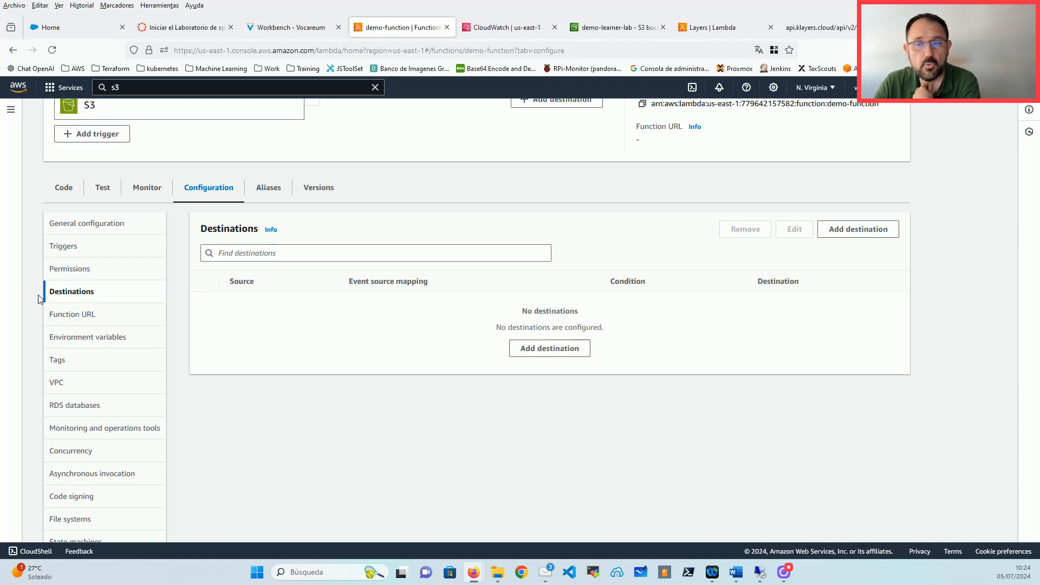
scroll(290, 260, up, 2)
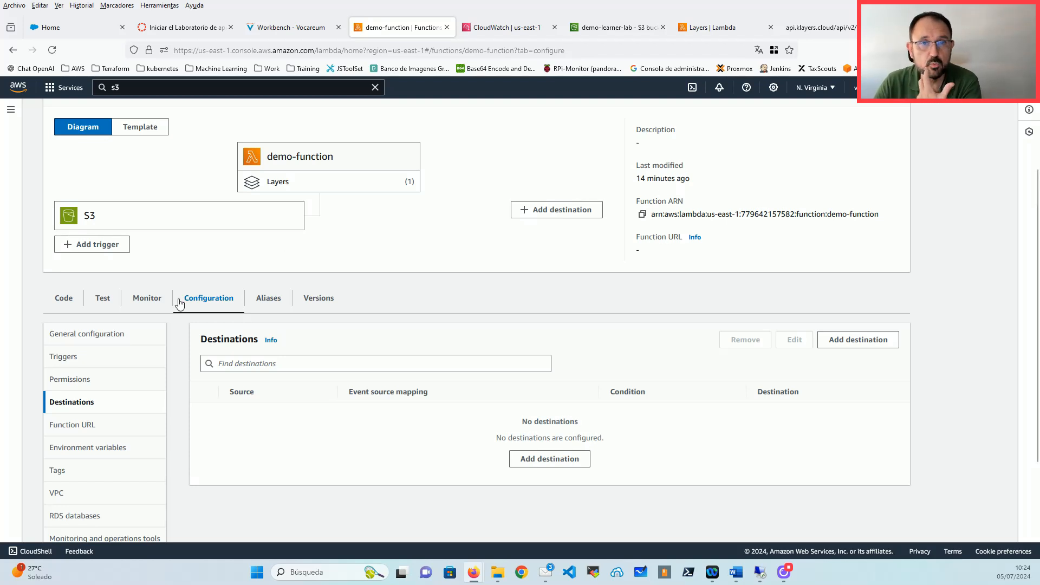
scroll(233, 301, down, 1)
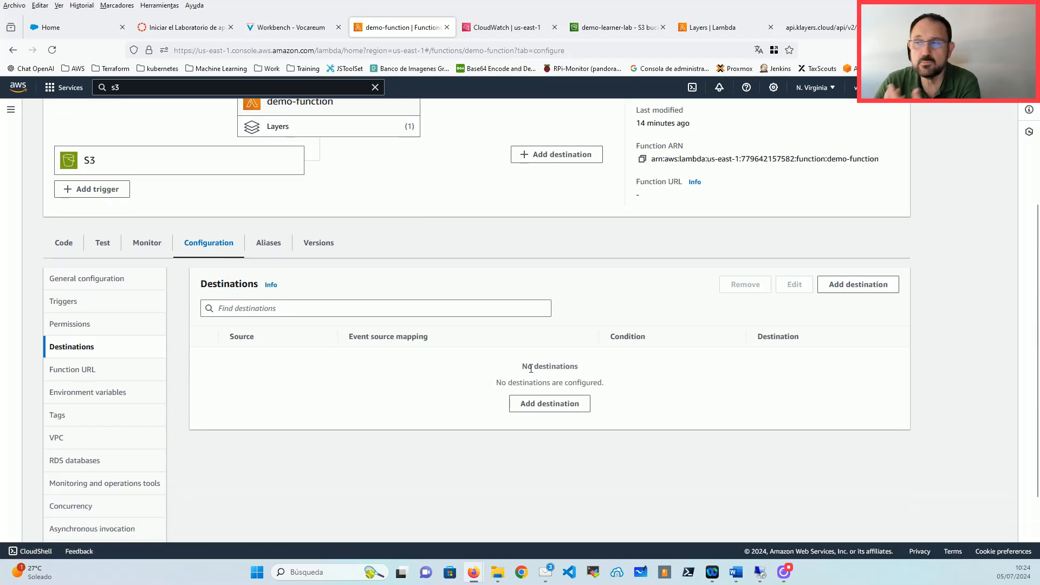
Step: Start an asynchronous-invocation destination, keeping SNS topic and switching the condition to On success
click(552, 407)
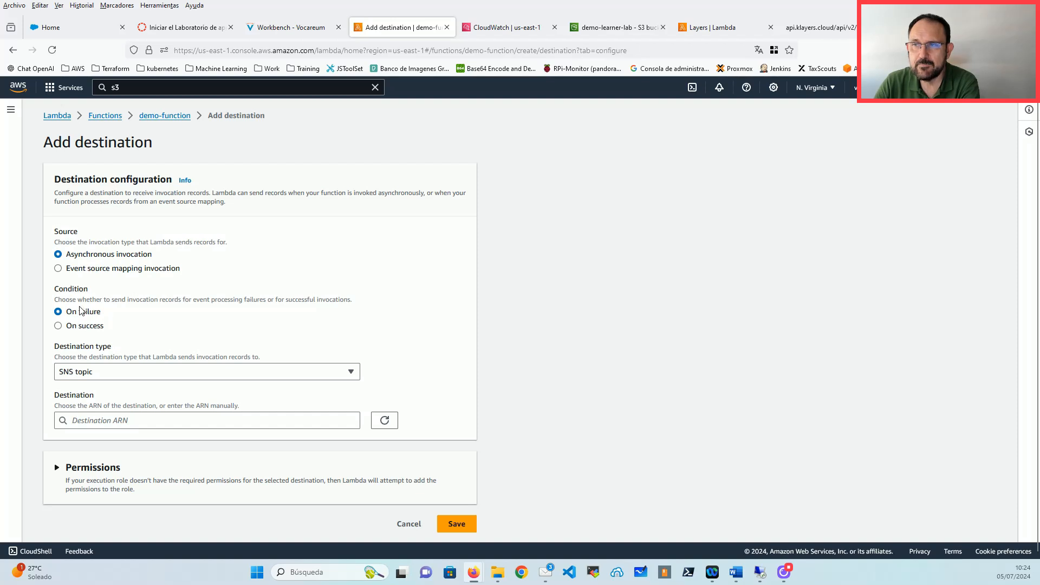
click(99, 369)
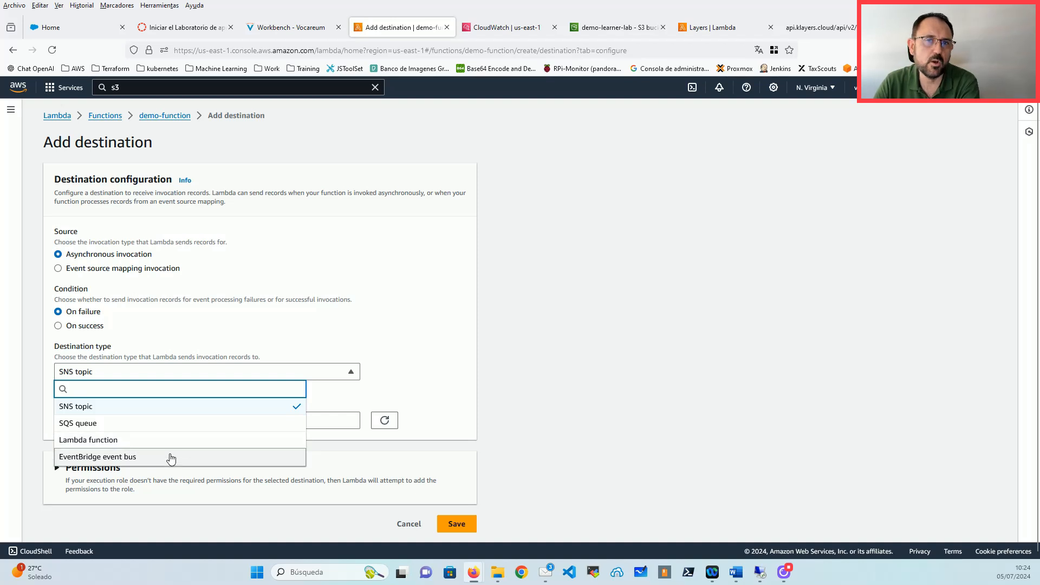
click(91, 331)
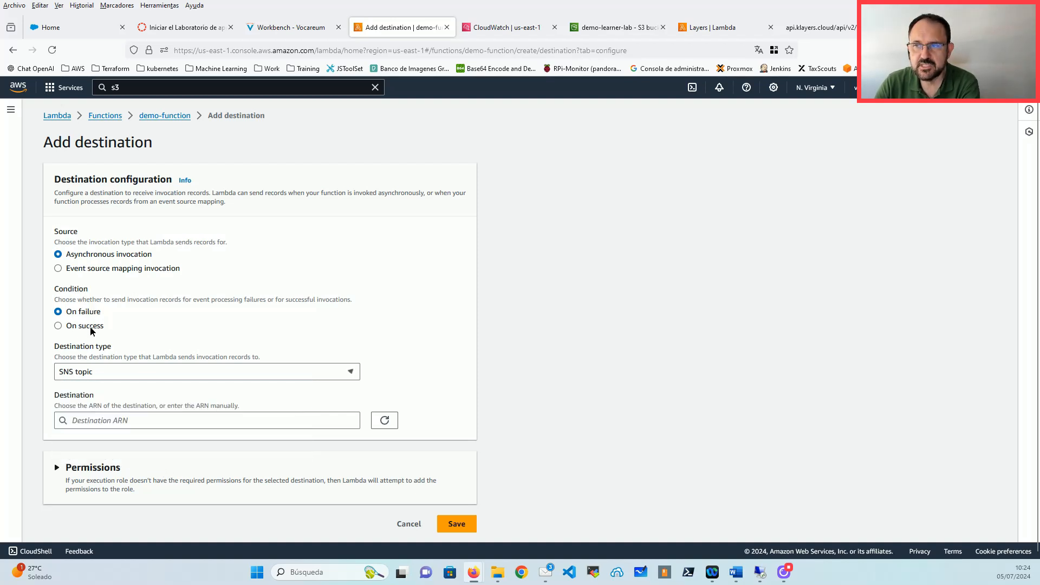
click(91, 327)
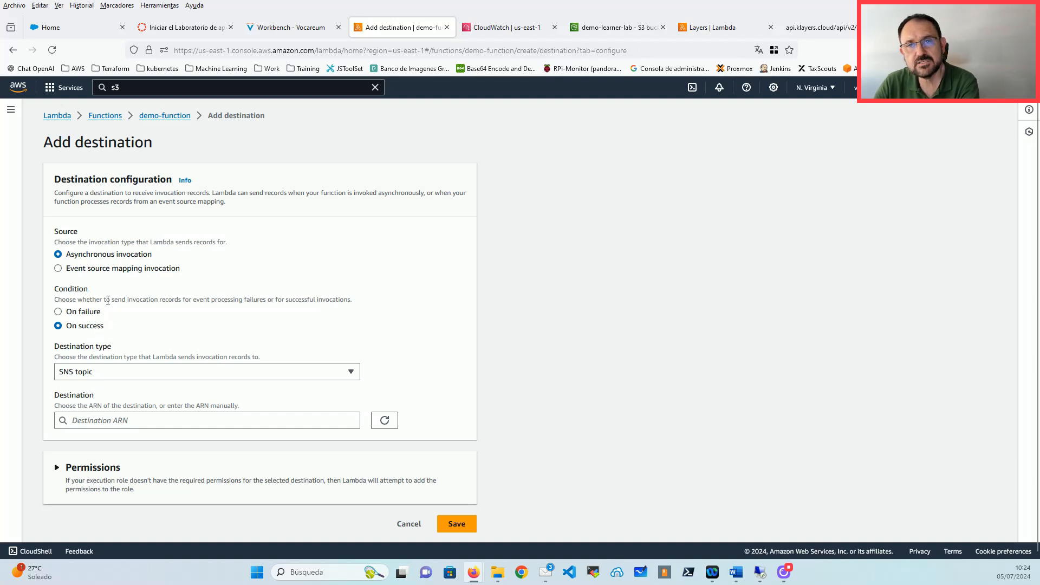
mouse_move(194, 277)
mouse_down()
mouse_move(69, 272)
mouse_move(185, 278)
mouse_up()
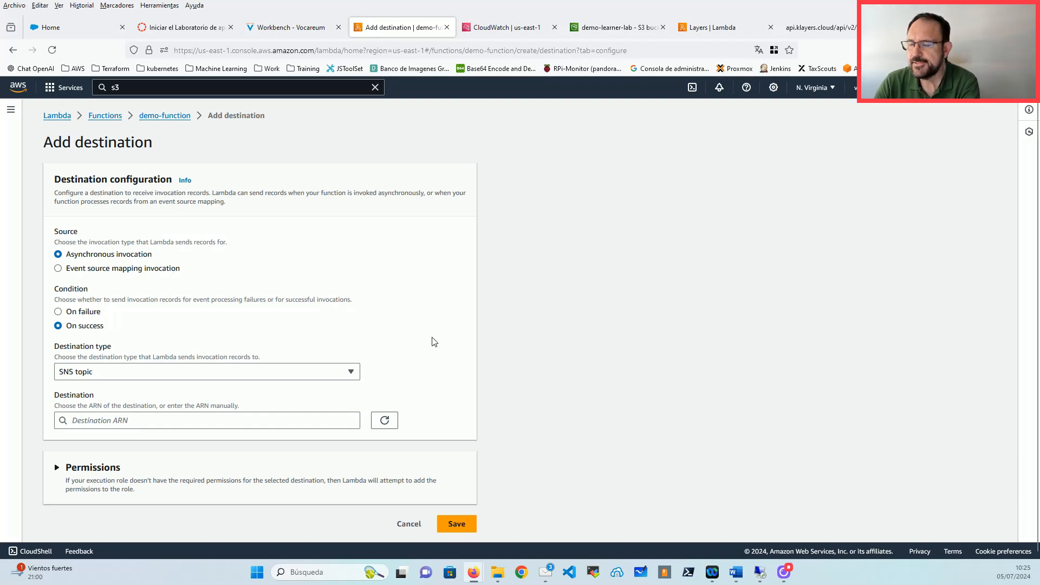
Step: Cancel the unsaved destination and open the Function URL section of Configuration
click(407, 523)
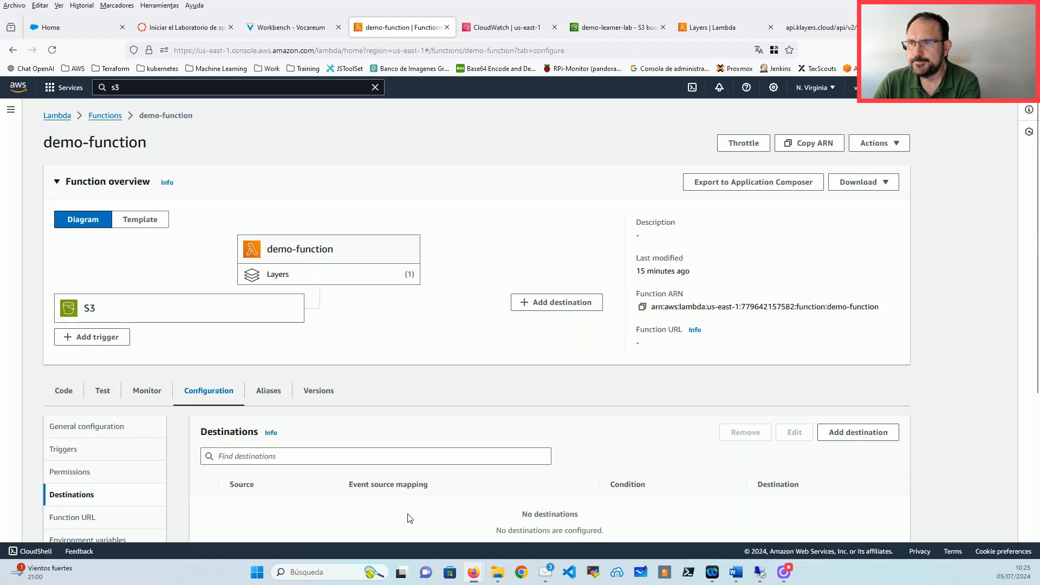
scroll(138, 355, down, 2)
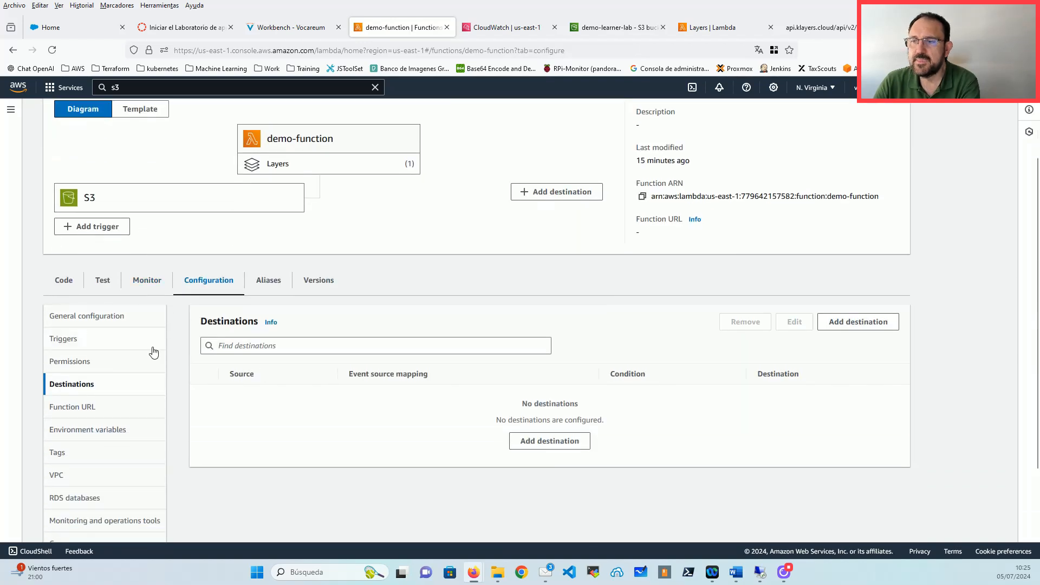
scroll(86, 356, down, 2)
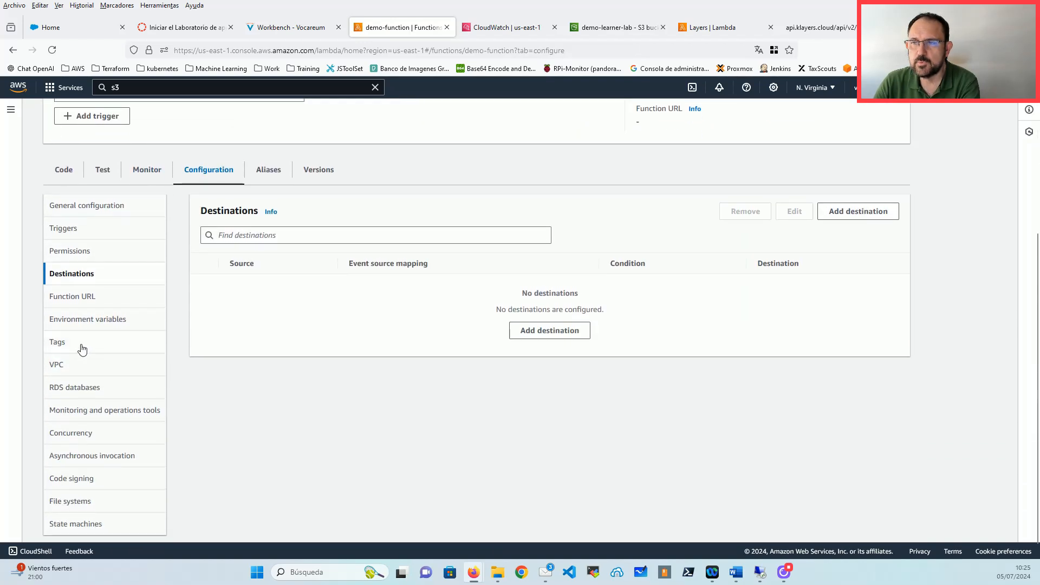
click(90, 301)
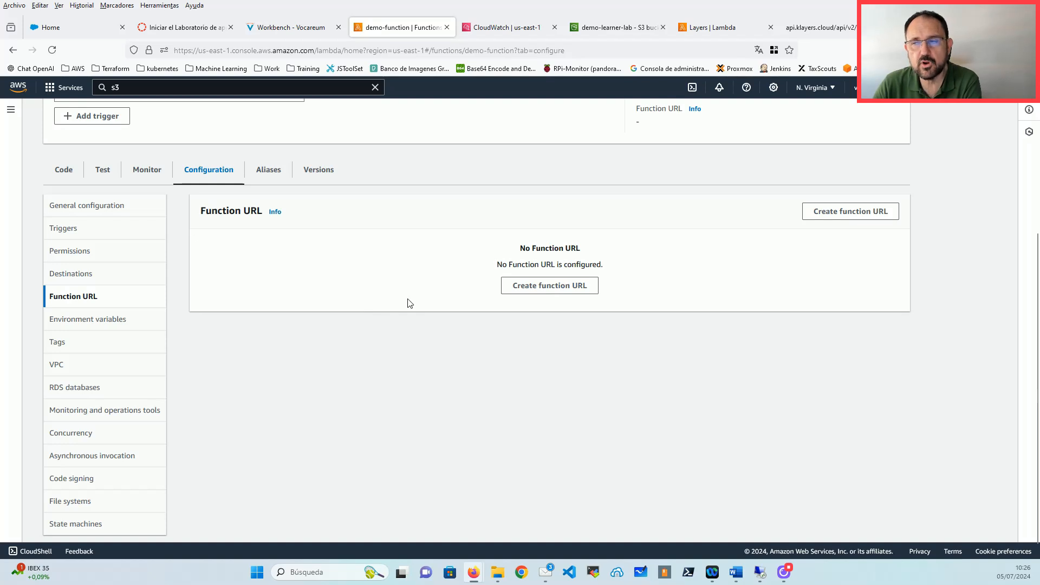
Step: Begin a function URL, review the auth types and additional settings, then cancel
click(549, 290)
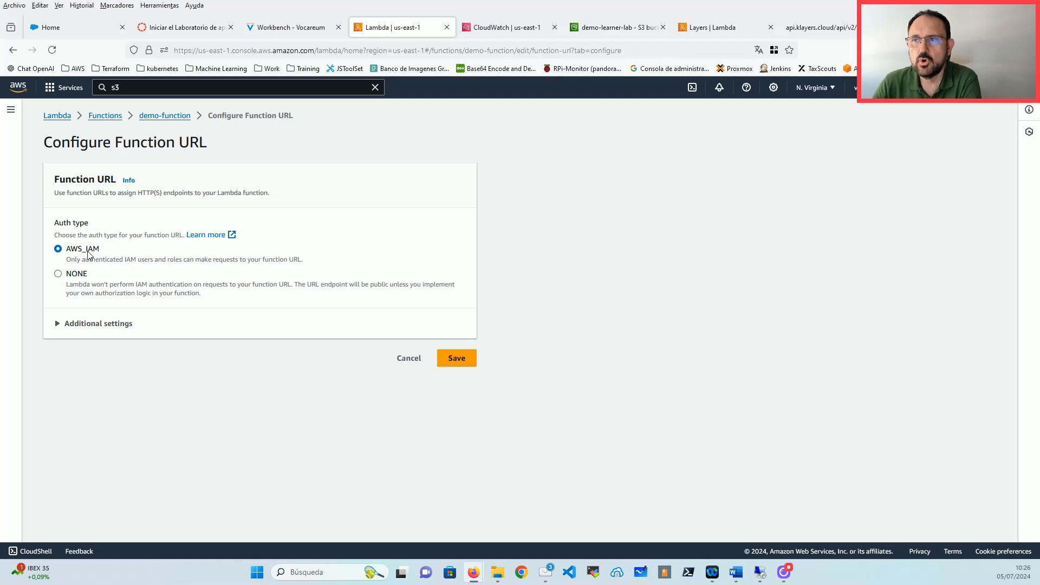
drag(110, 255, 70, 255)
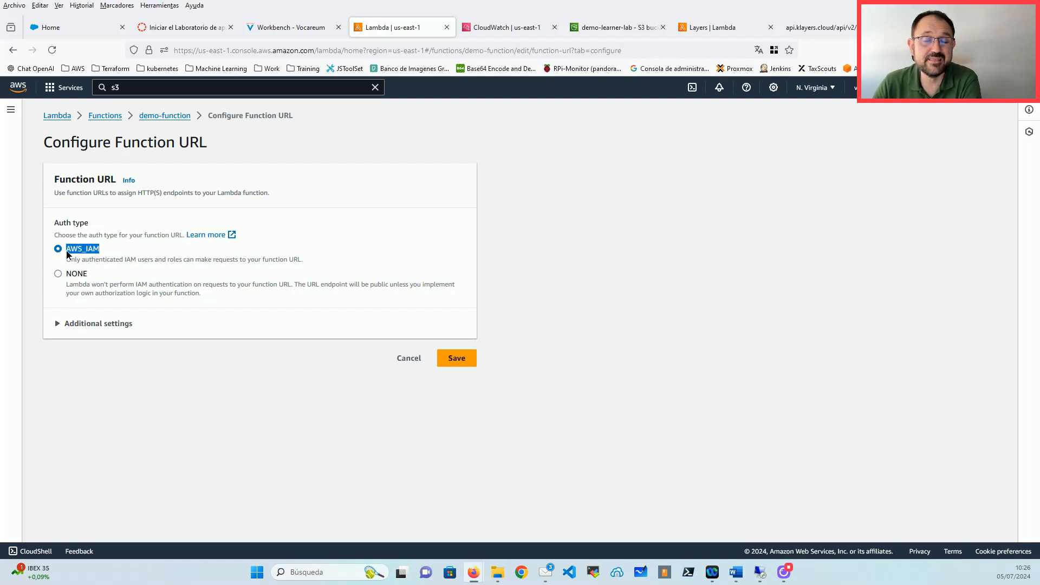
click(68, 255)
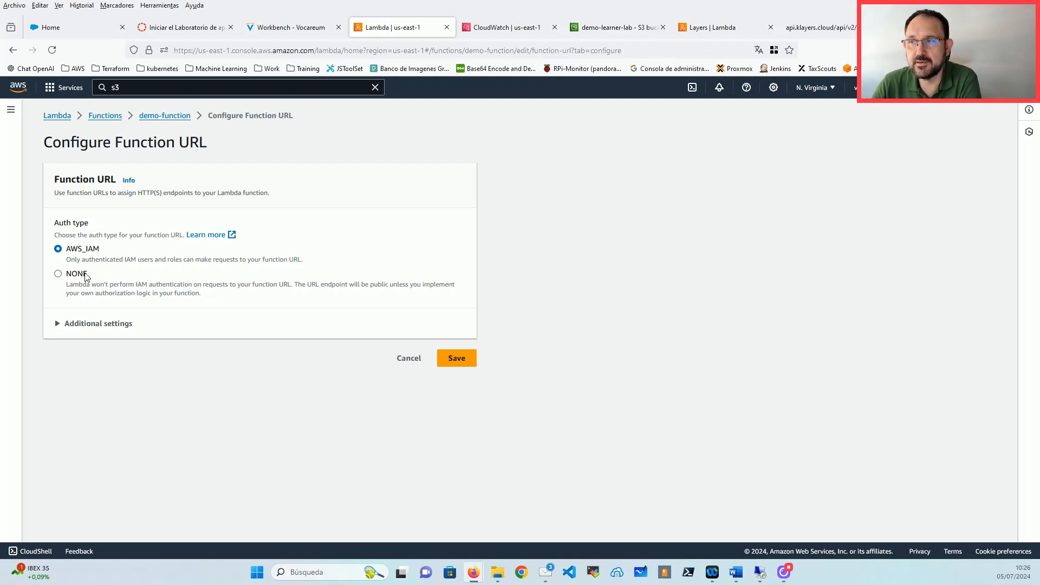
click(111, 326)
click(110, 326)
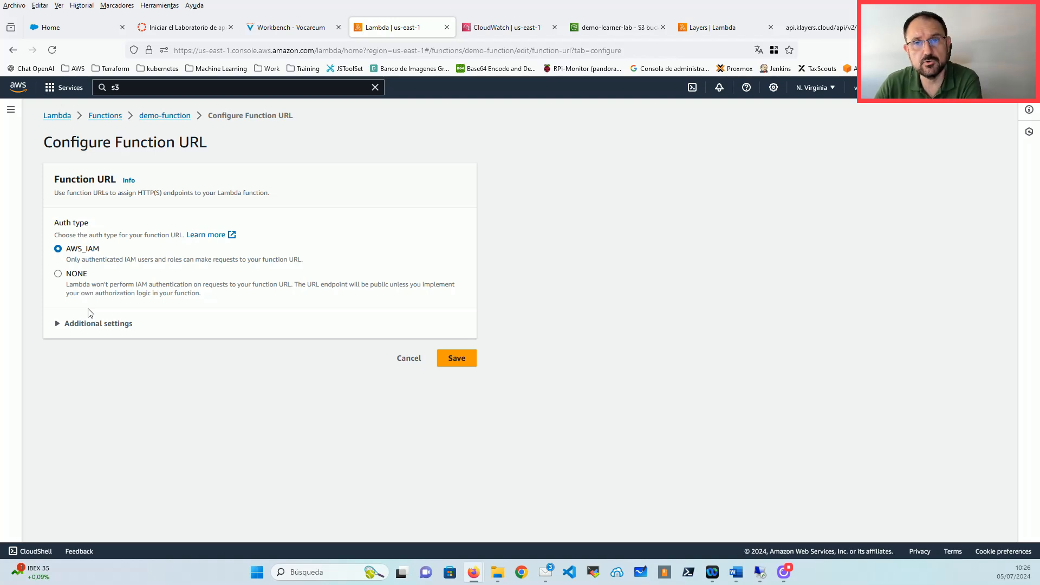
click(404, 359)
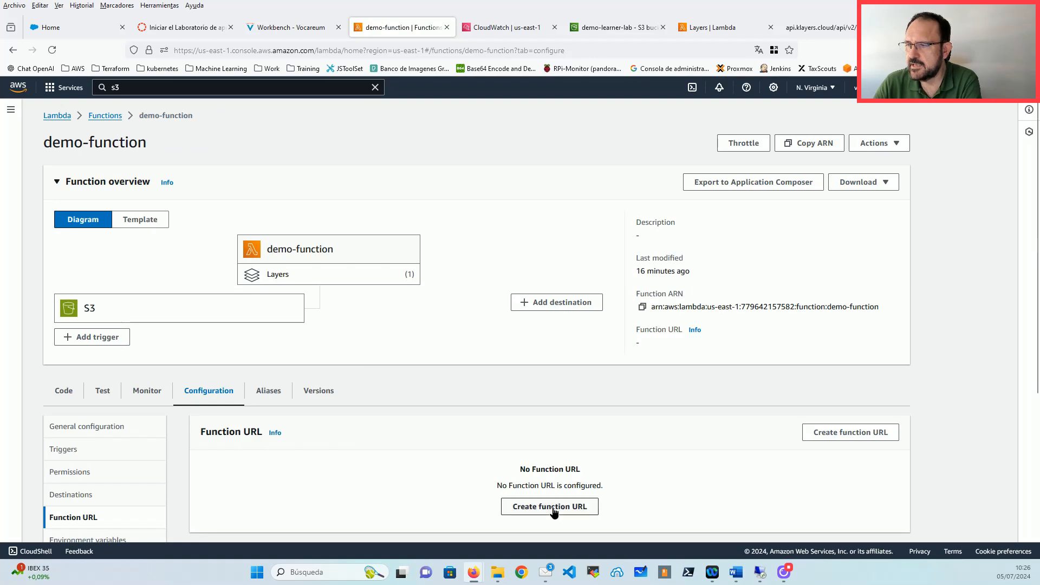
Step: Create the function URL again with auth type NONE and save it
click(553, 507)
click(78, 273)
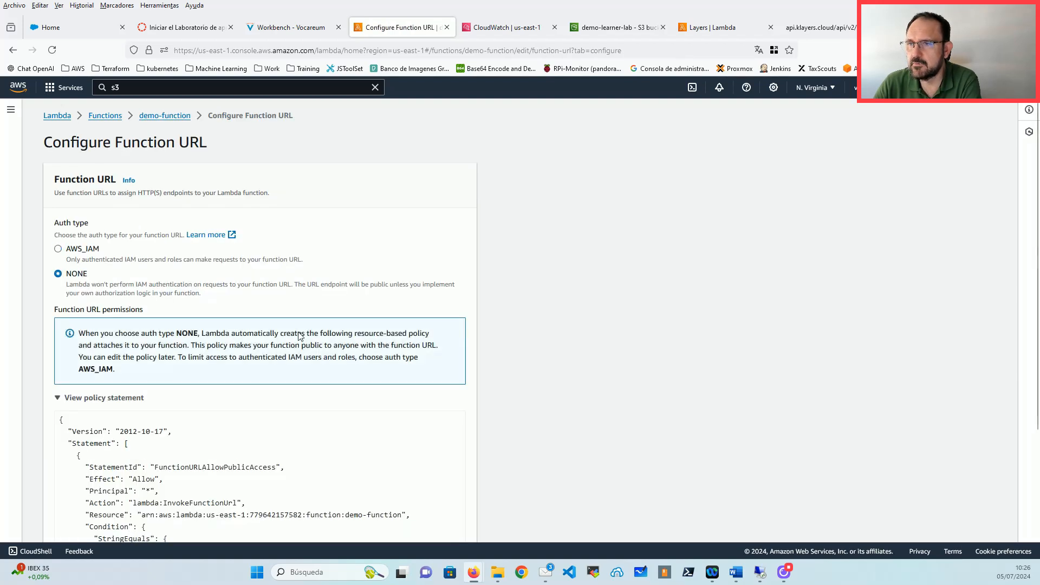
scroll(132, 298, down, 5)
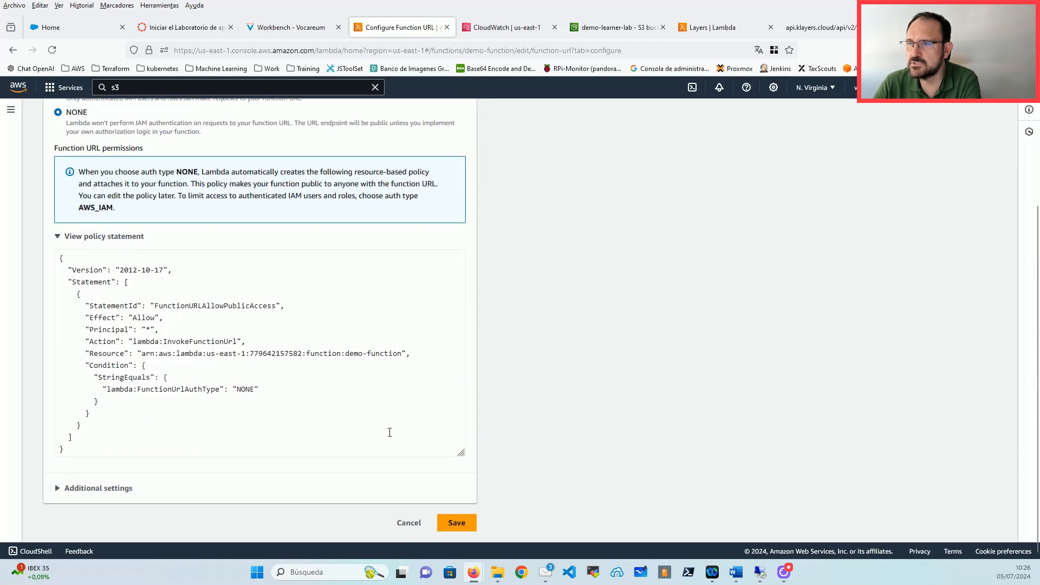
click(460, 522)
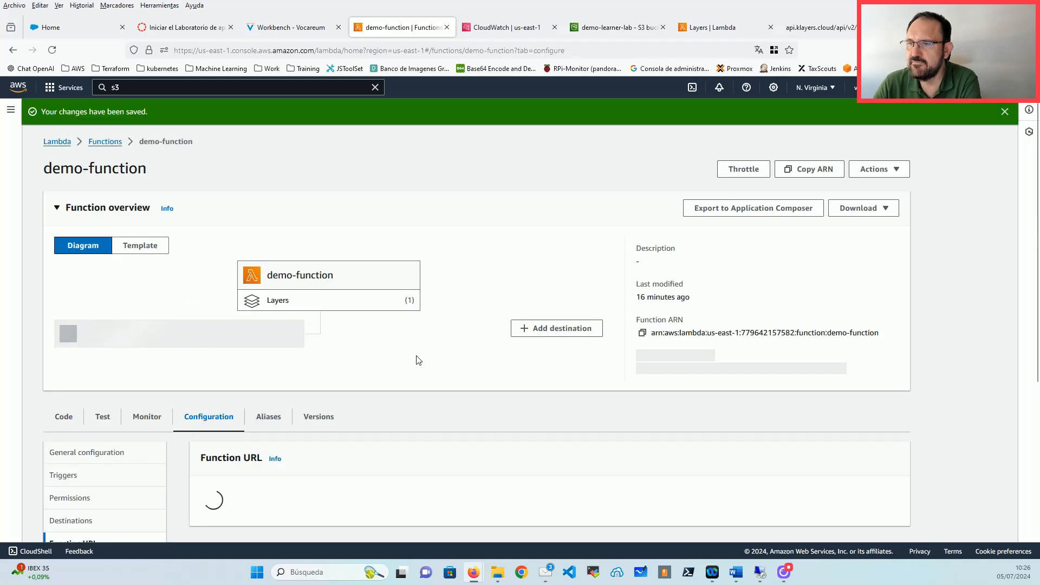
Step: Open demo-function's Function URL, confirm it returns 'Hello from Lambda!', then close the test page
scroll(360, 360, down, 5)
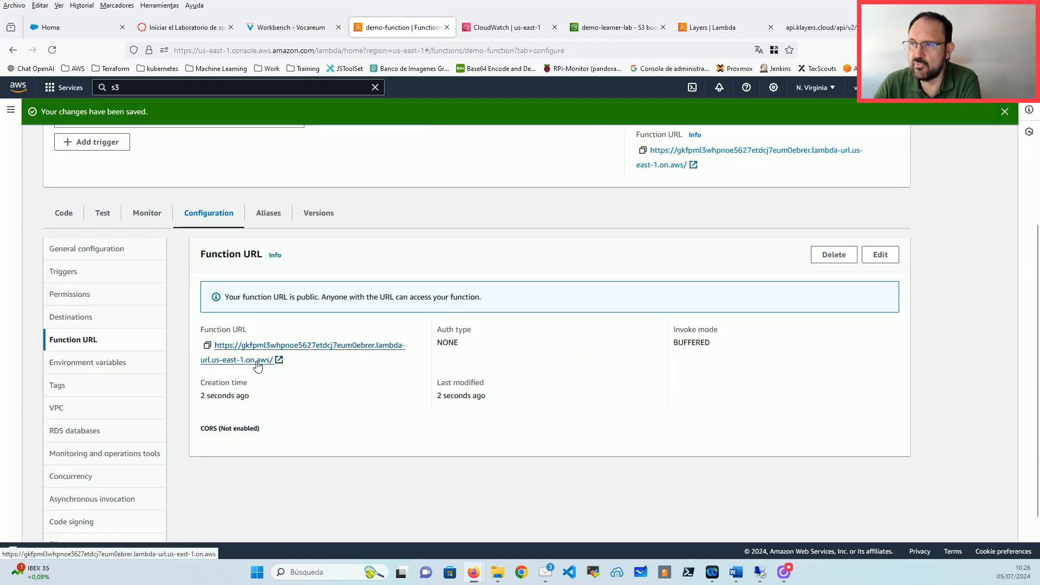
click(257, 364)
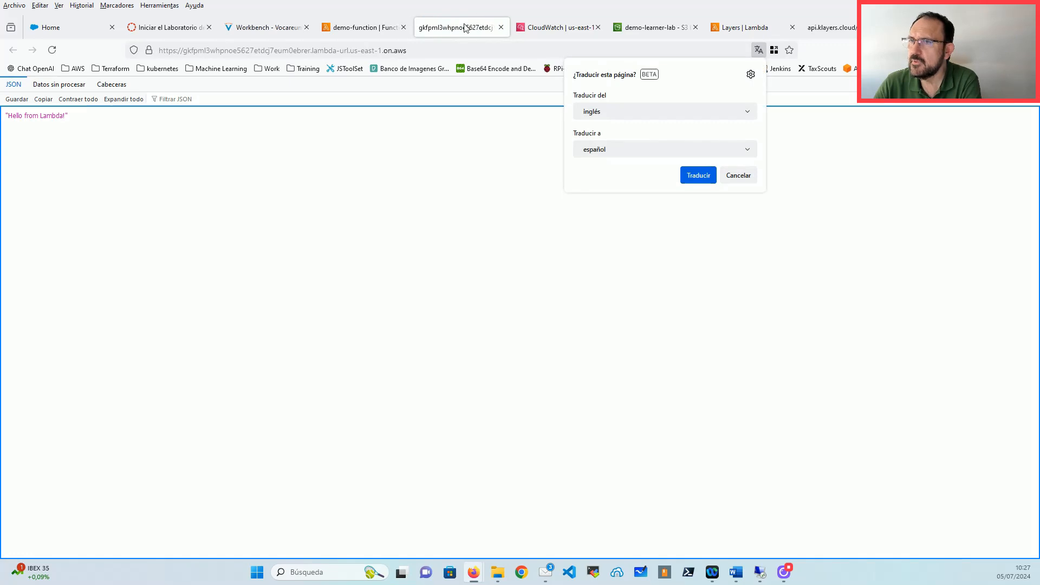
click(76, 118)
triple_click(37, 116)
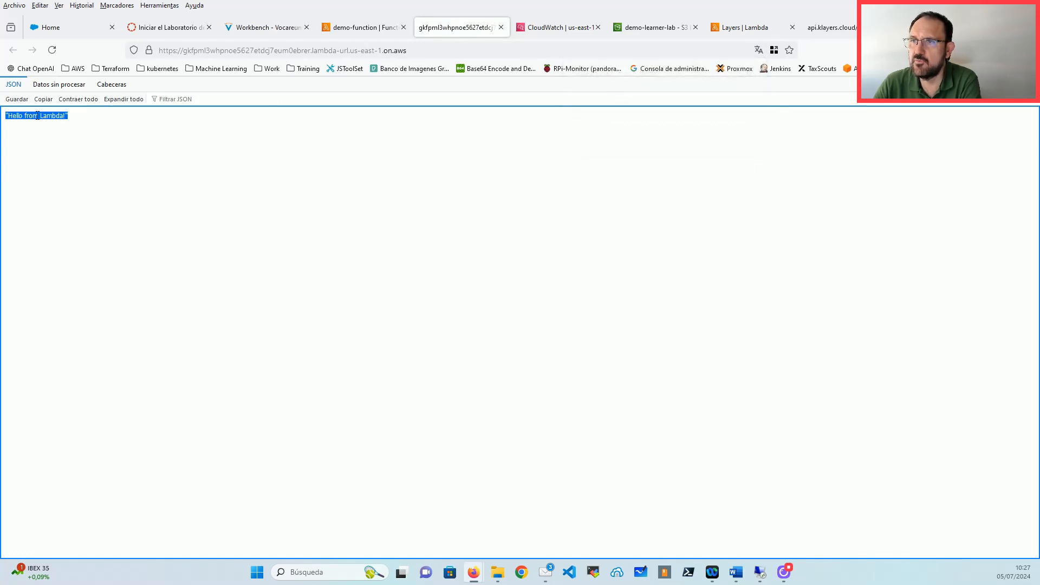
click(501, 28)
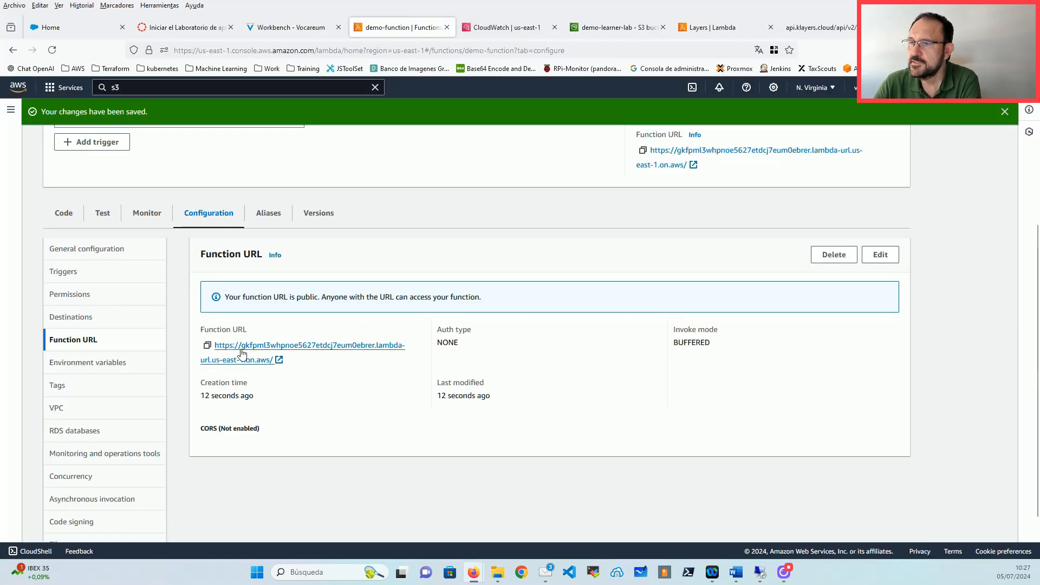
Step: Delete the Function URL, confirming with 'delete', then view the empty Environment variables page
click(835, 255)
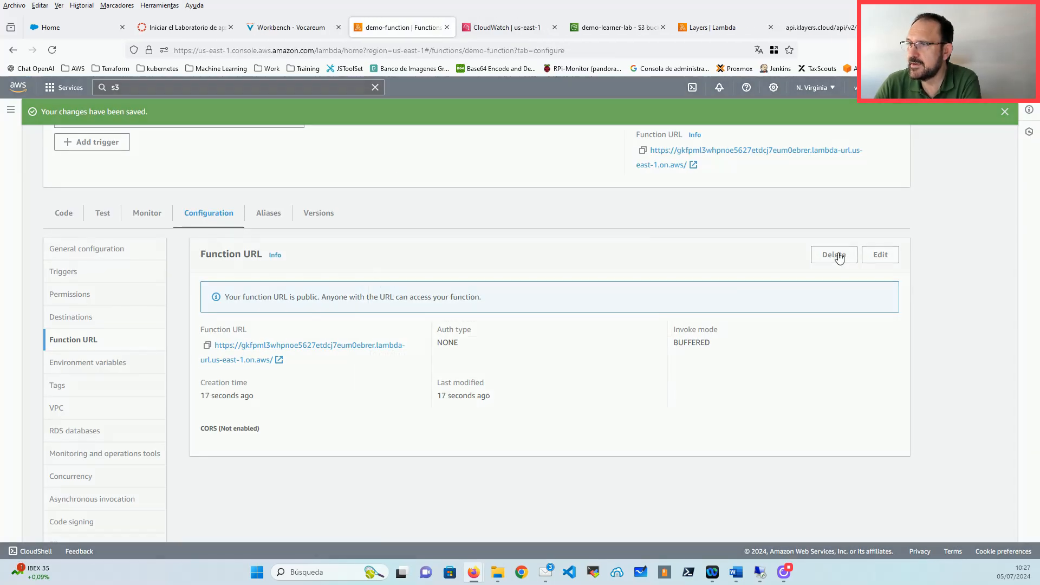
click(598, 365)
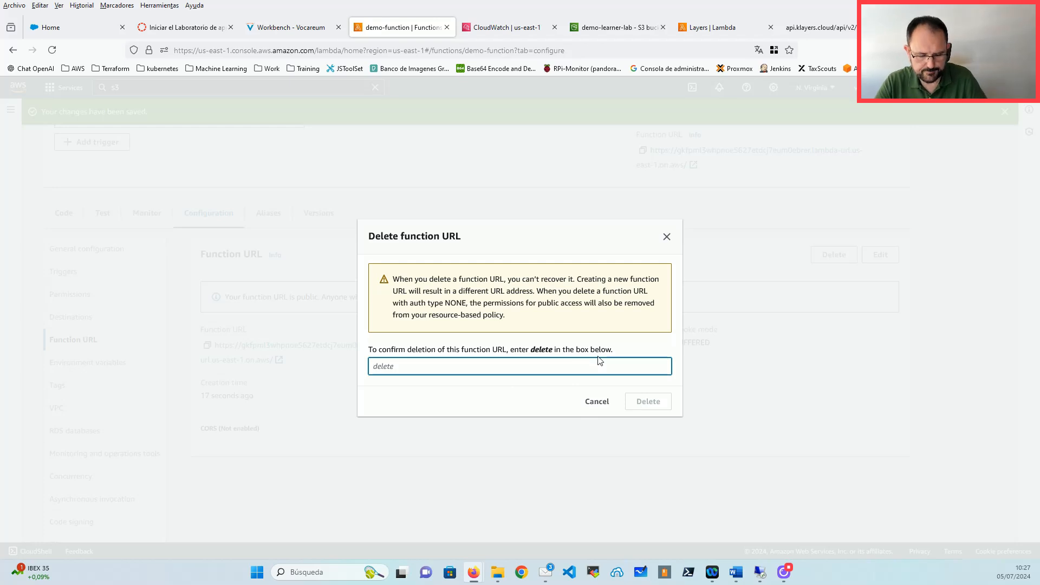
text(d)
key(BackSpace)
text(delete)
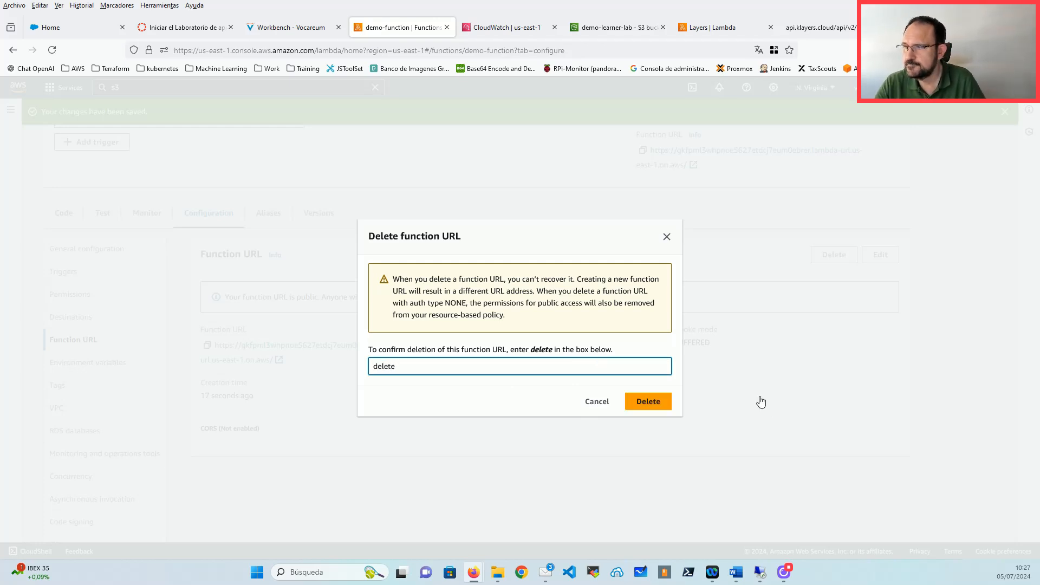
click(648, 403)
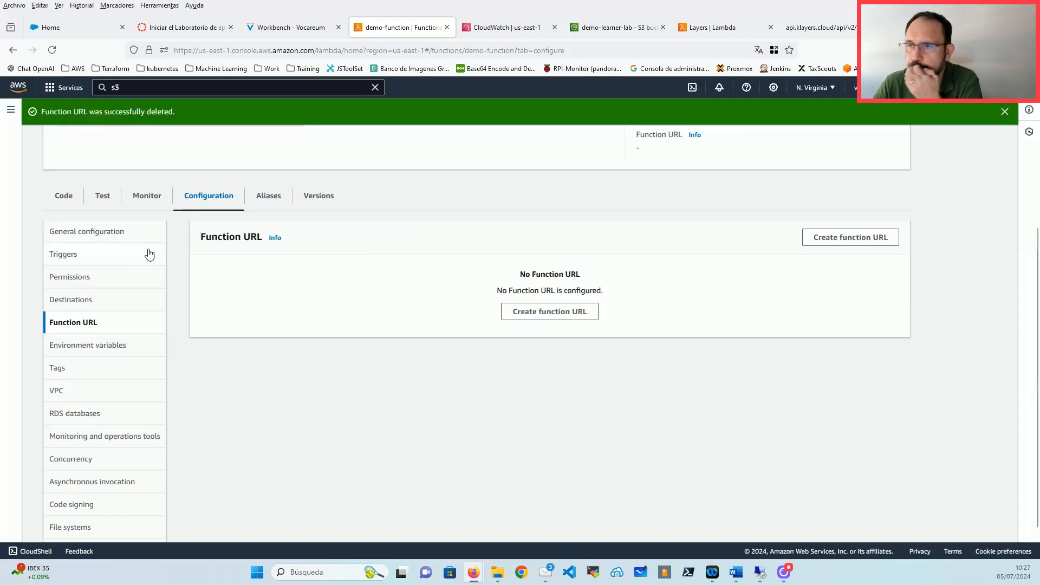
click(107, 345)
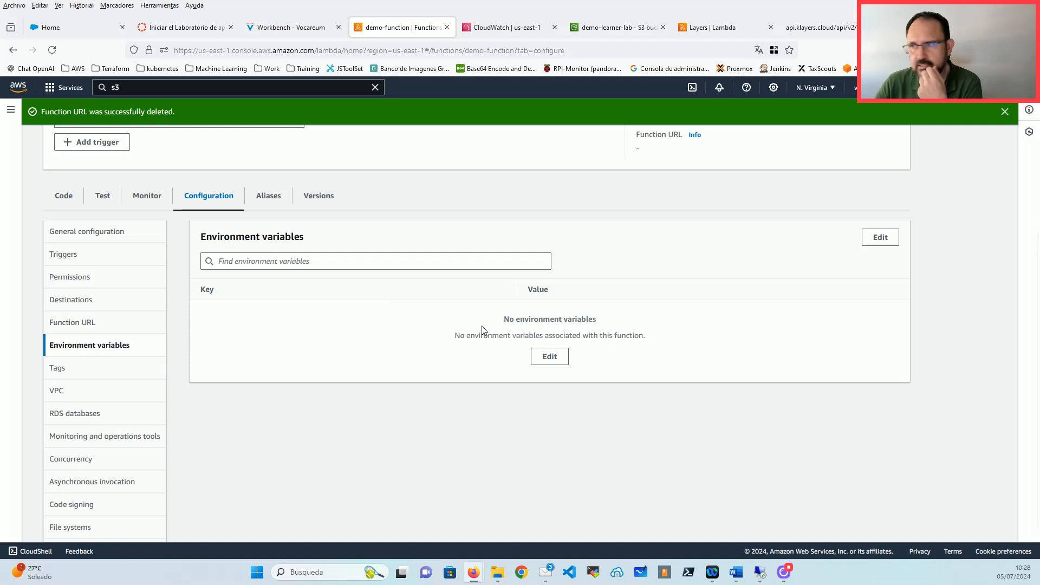
Step: Edit the environment variables and add DB_USER with value 'usuario'
click(560, 362)
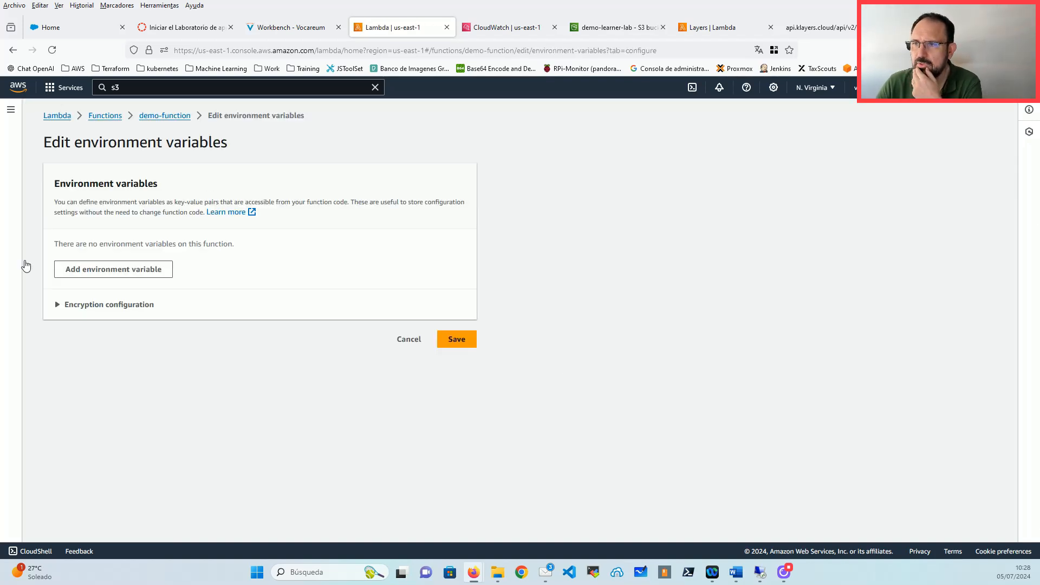
click(135, 271)
click(144, 264)
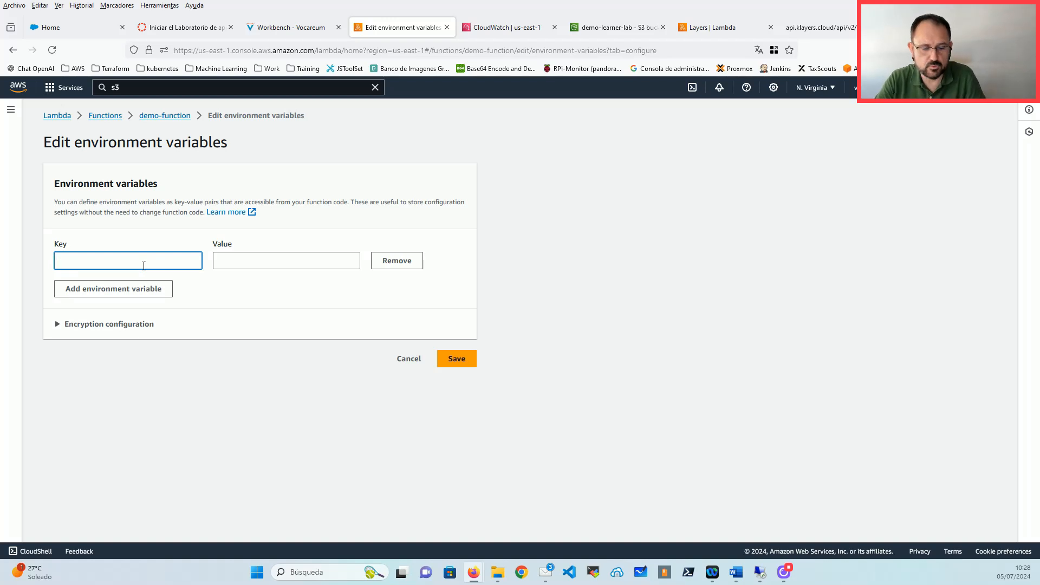
text(DM)
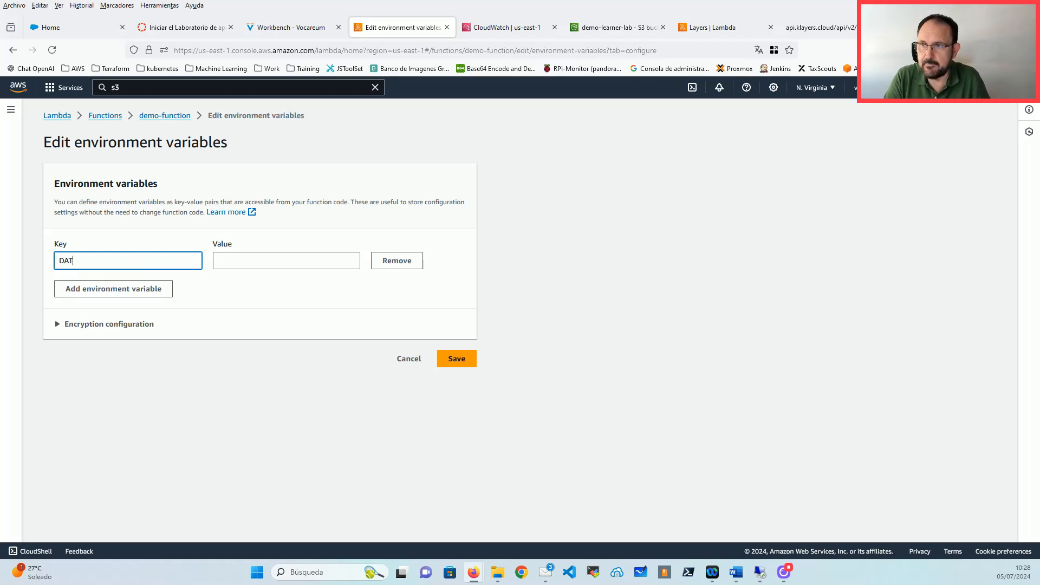
key(BackSpace)
text(B_USER)
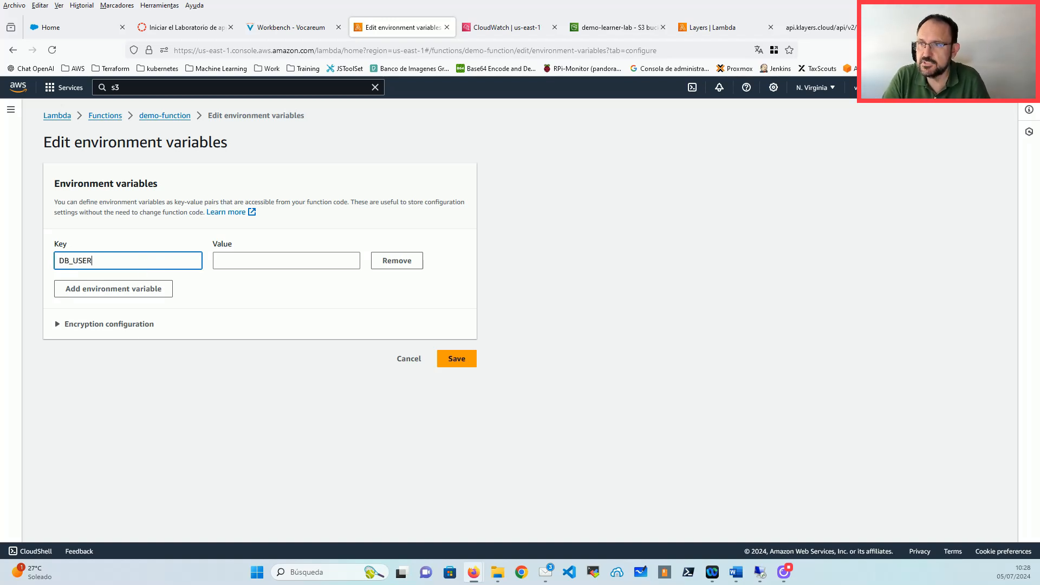
key(Tab)
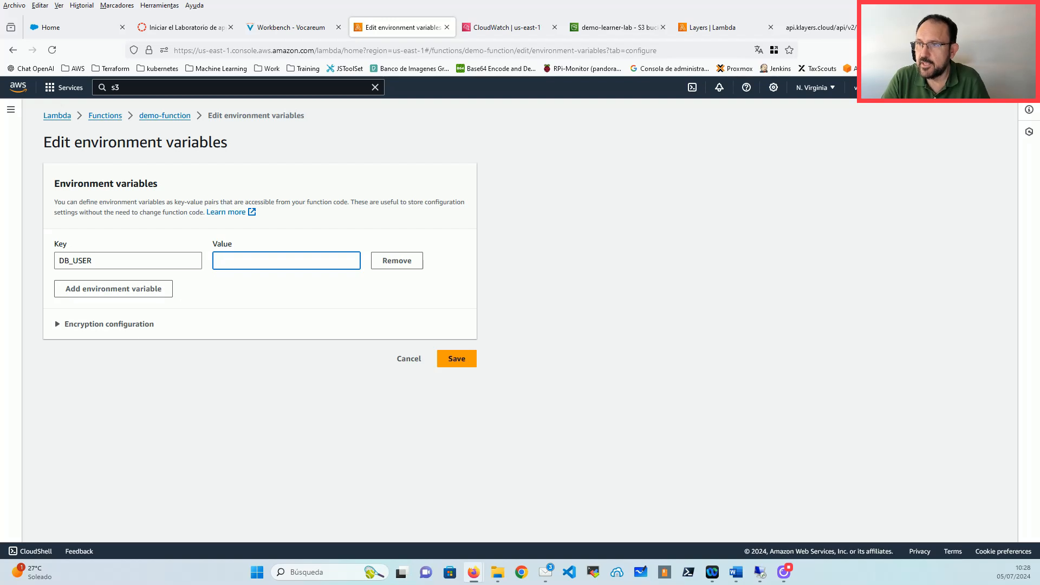
text(usuario)
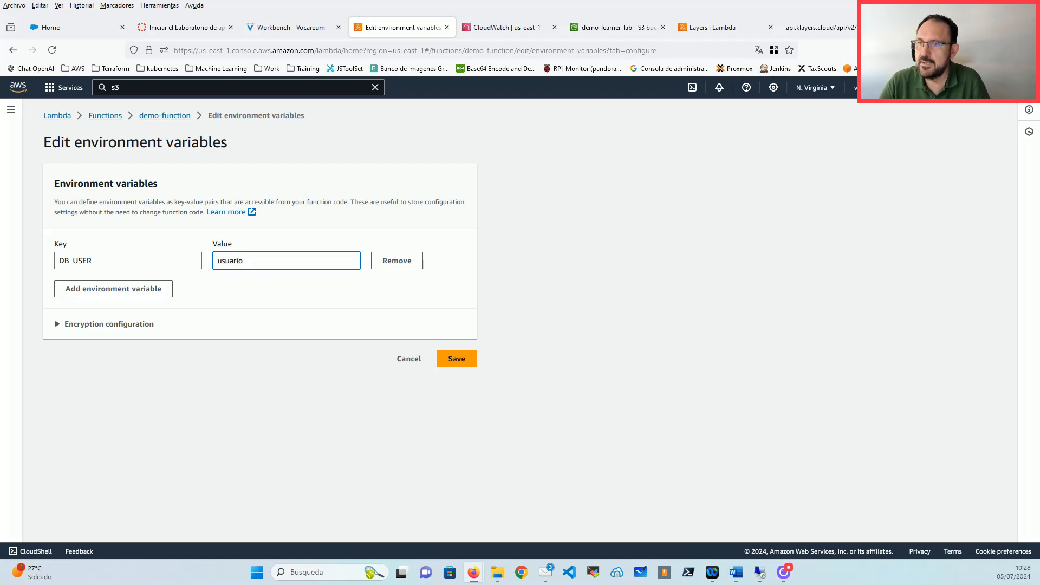
Step: Add a DB_PASSWORD variable with a sample password value
click(111, 289)
click(112, 292)
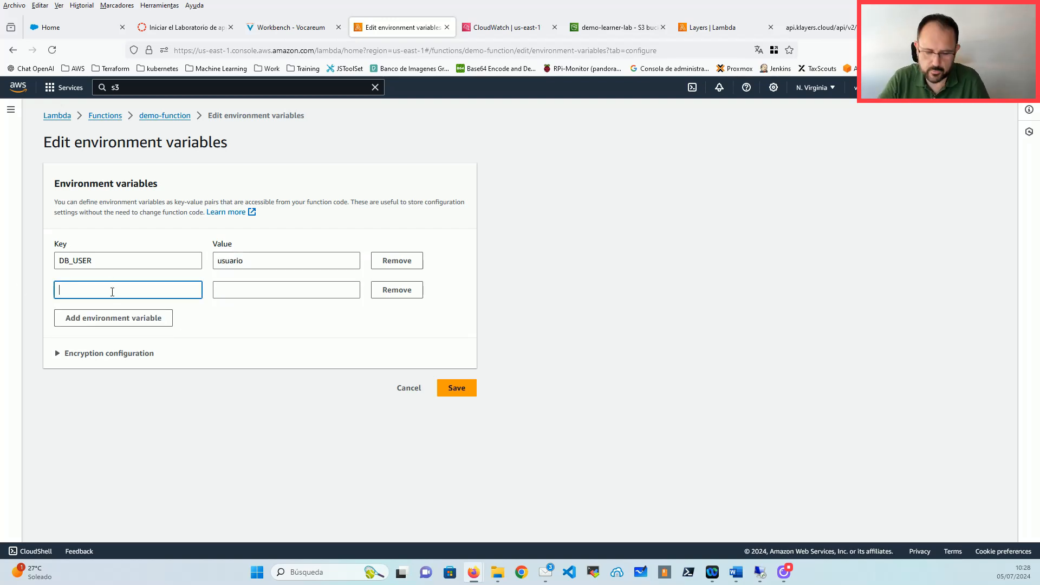
text(DB_)
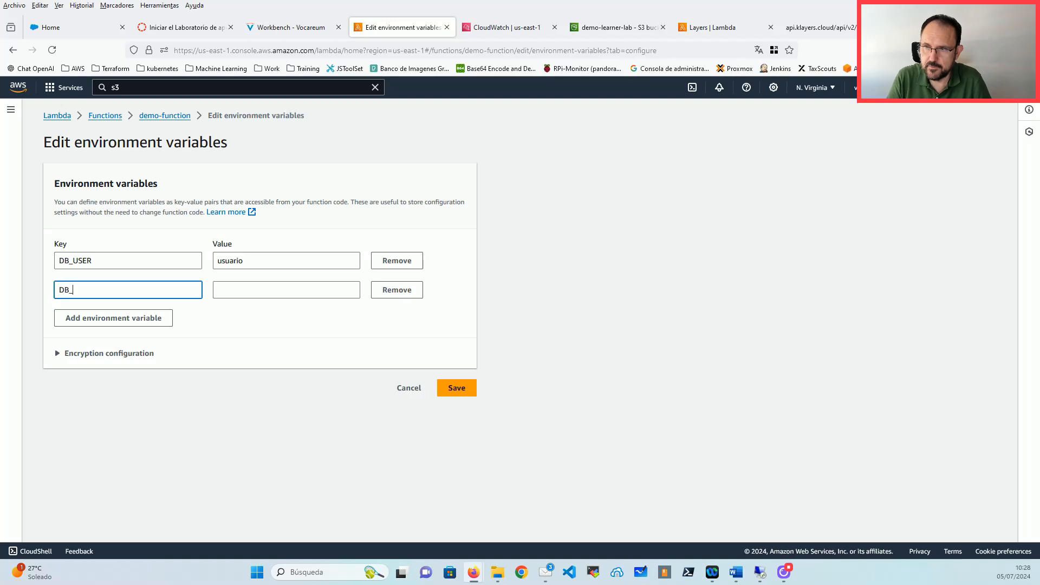
text(PASSWORD)
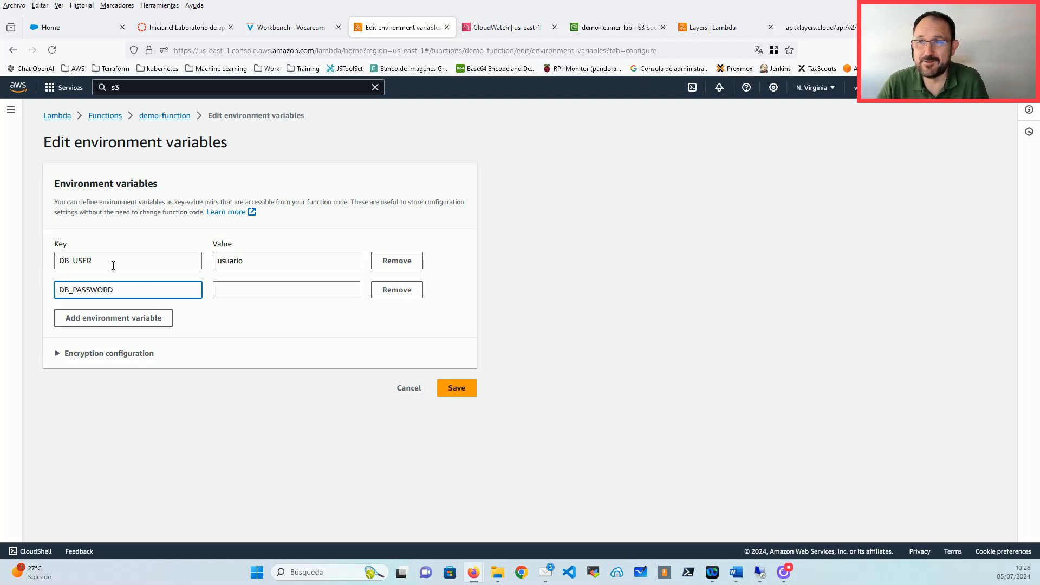
click(262, 285)
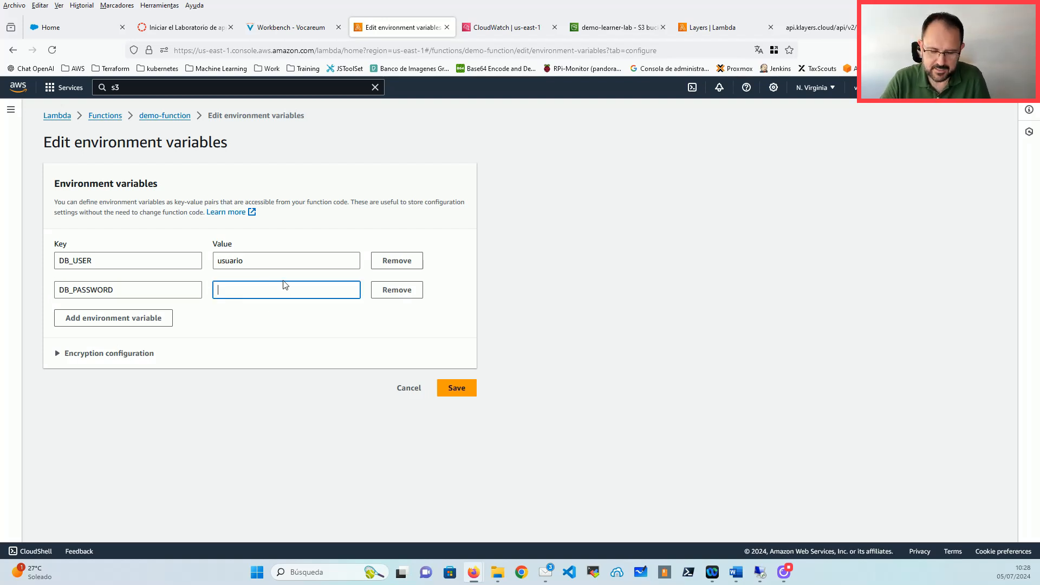
text(mi-ser)
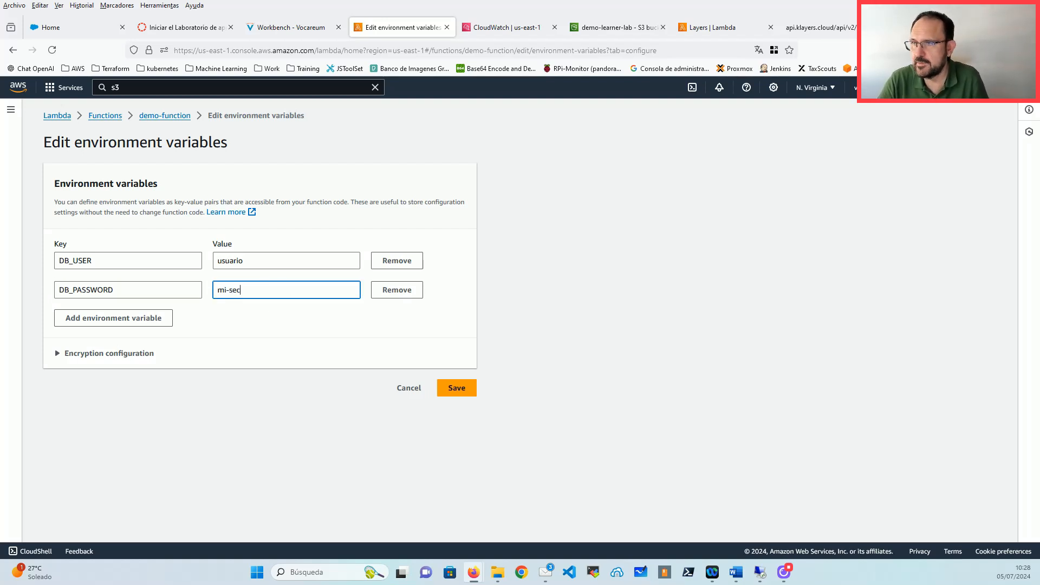
text(reto)
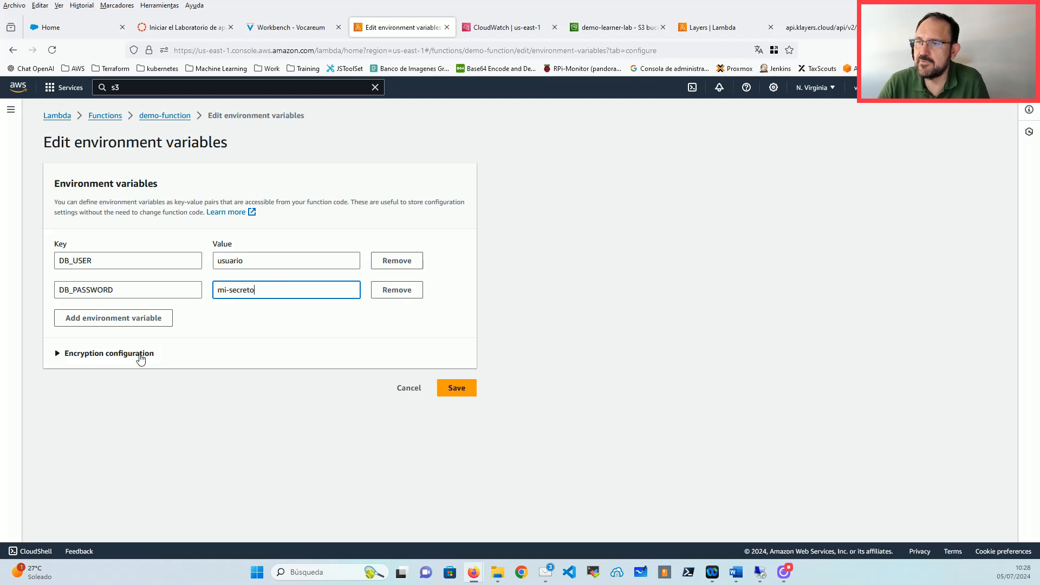
Step: Try a customer master key in Encryption configuration, then revert to the default aws/lambda key
click(140, 356)
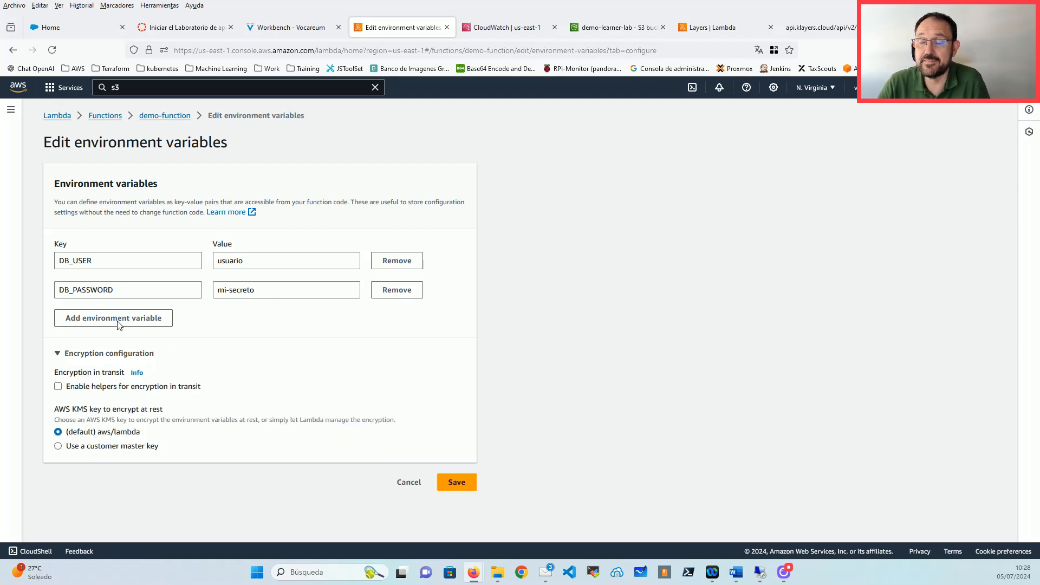
drag(163, 410, 98, 435)
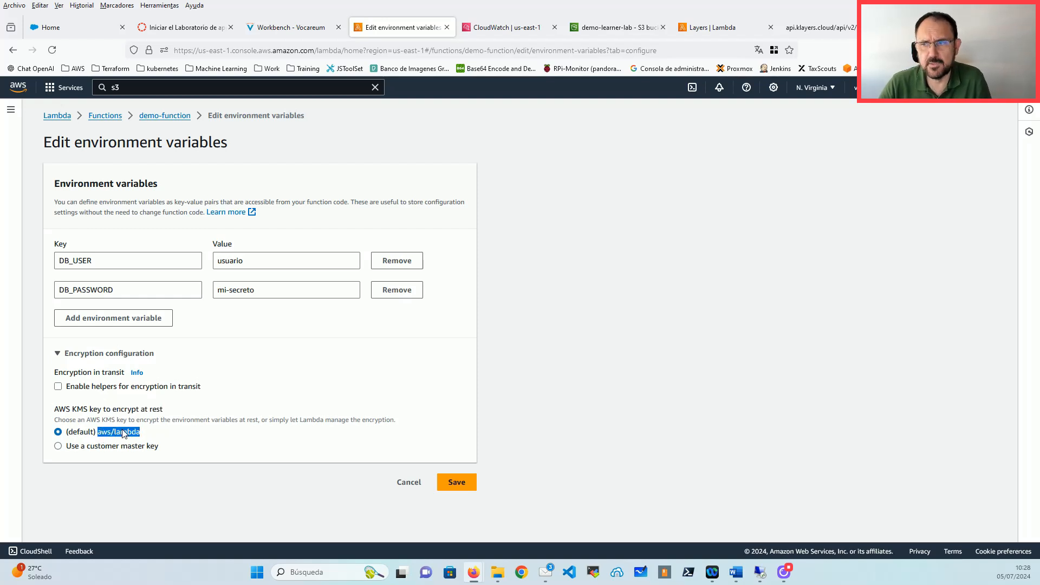
click(137, 450)
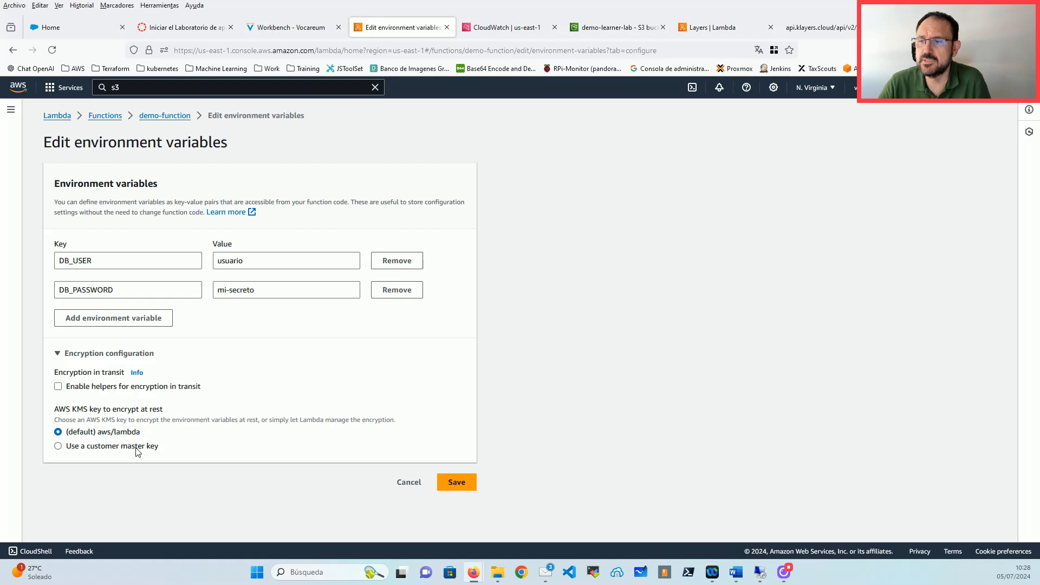
click(142, 481)
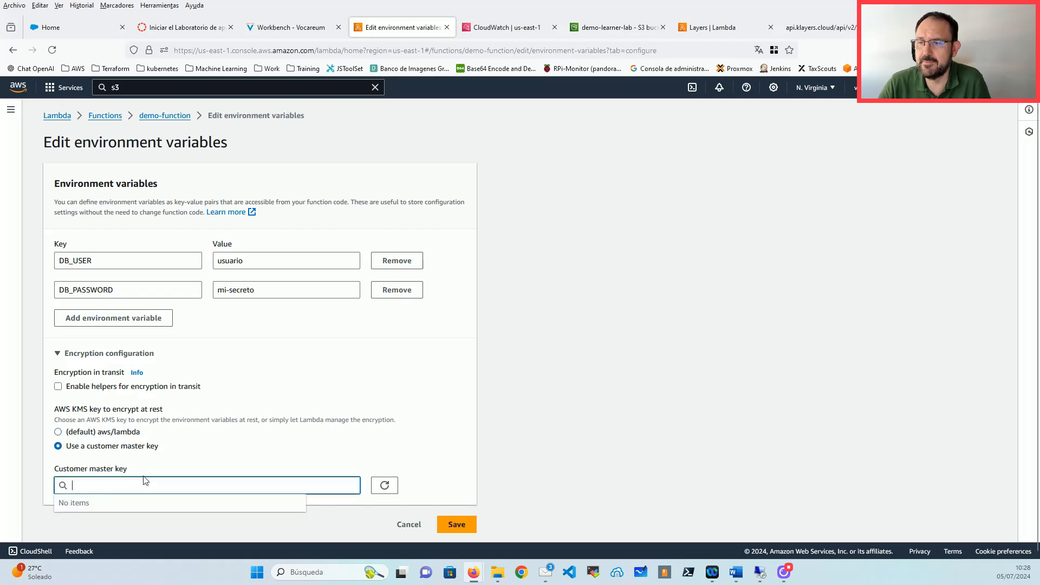
click(75, 432)
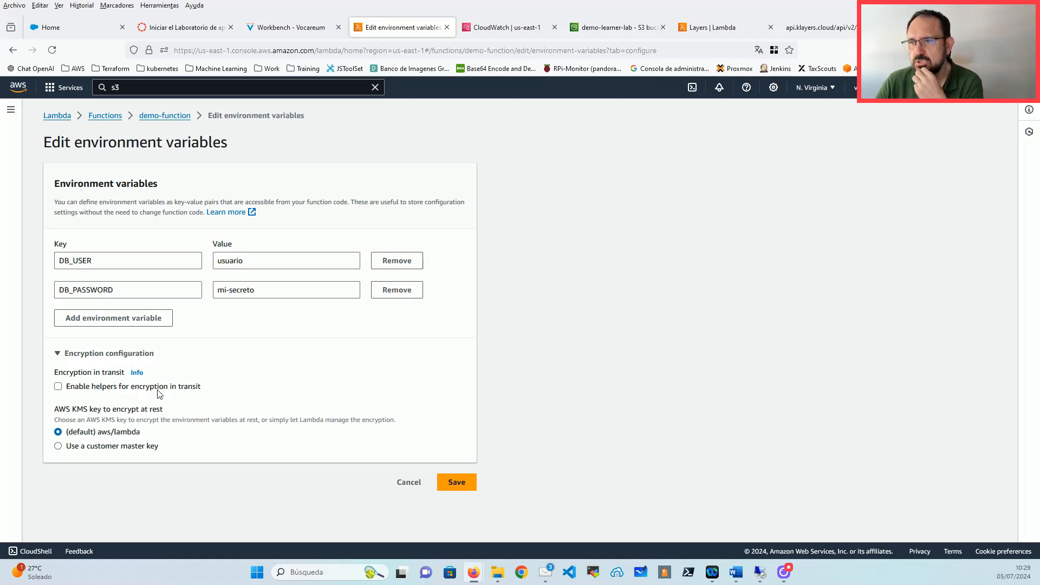
Step: Enable encryption helpers for transit and open encryption for DB_USER, browsing KMS keys
click(158, 390)
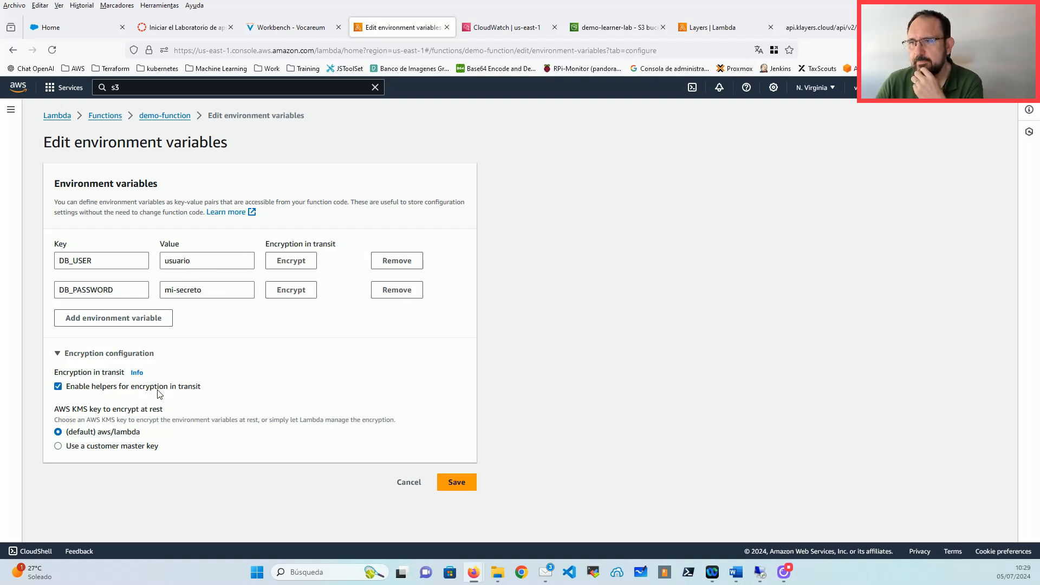
click(297, 266)
click(412, 334)
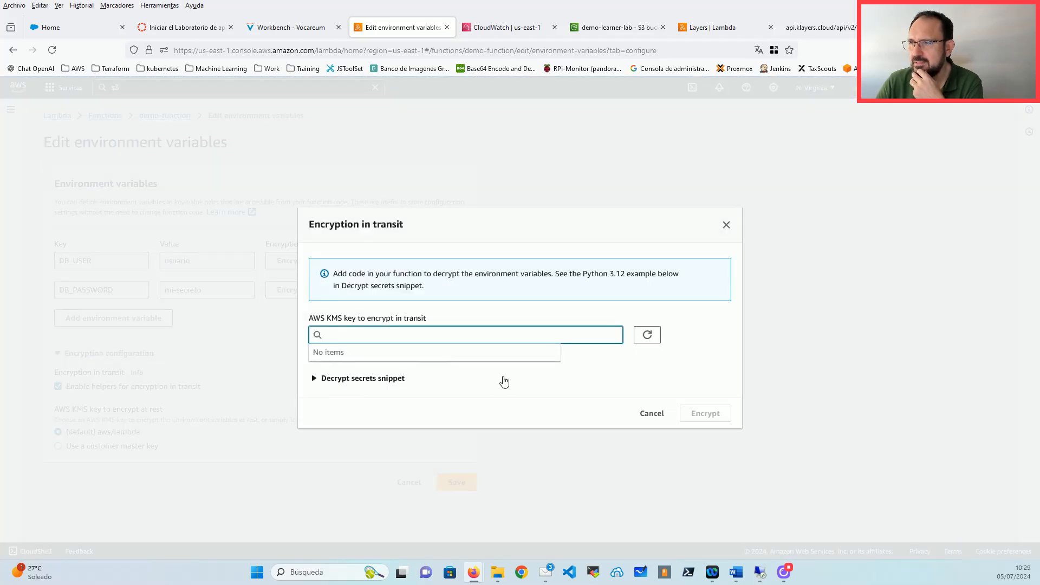
Step: Review the Decrypt secrets code snippet, then cancel the dialog and discard the edits
click(379, 378)
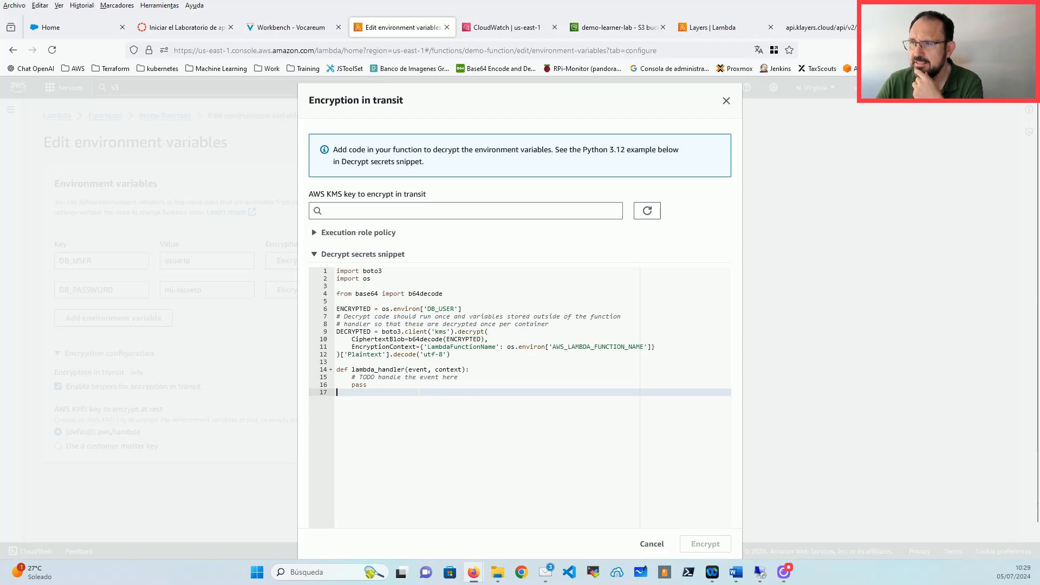
drag(346, 393, 276, 269)
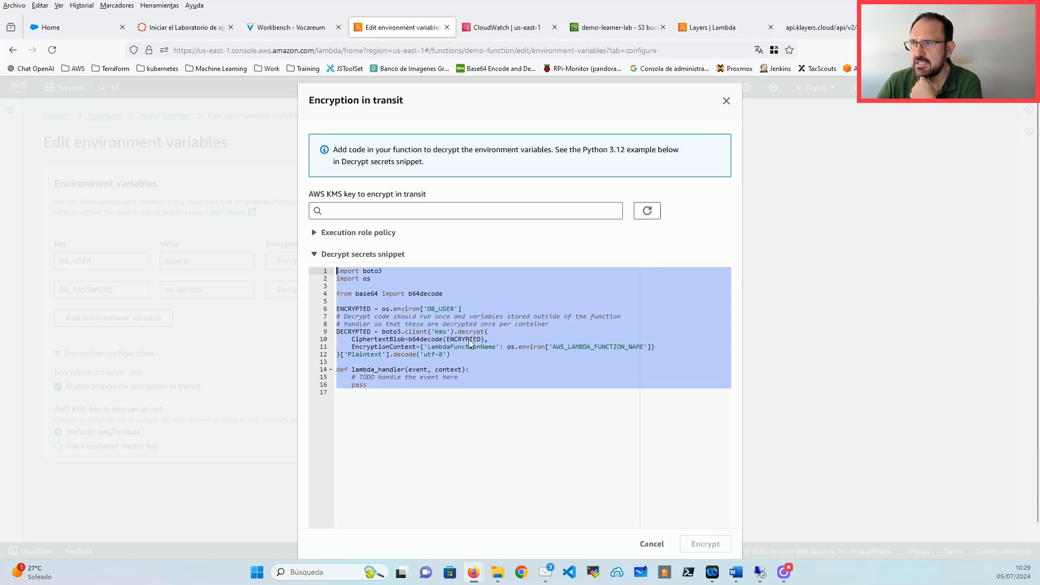
click(435, 332)
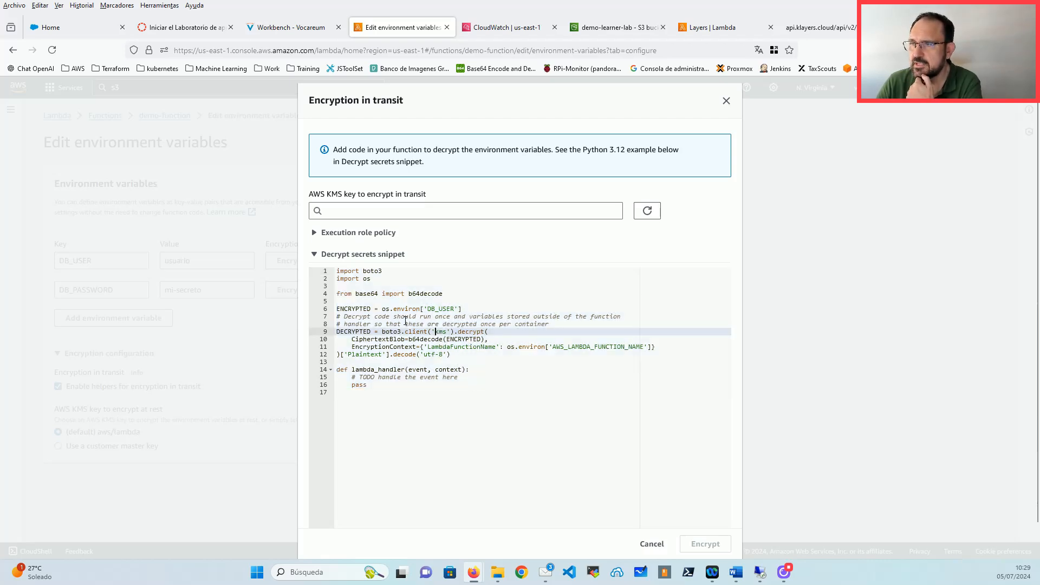
drag(340, 308, 476, 309)
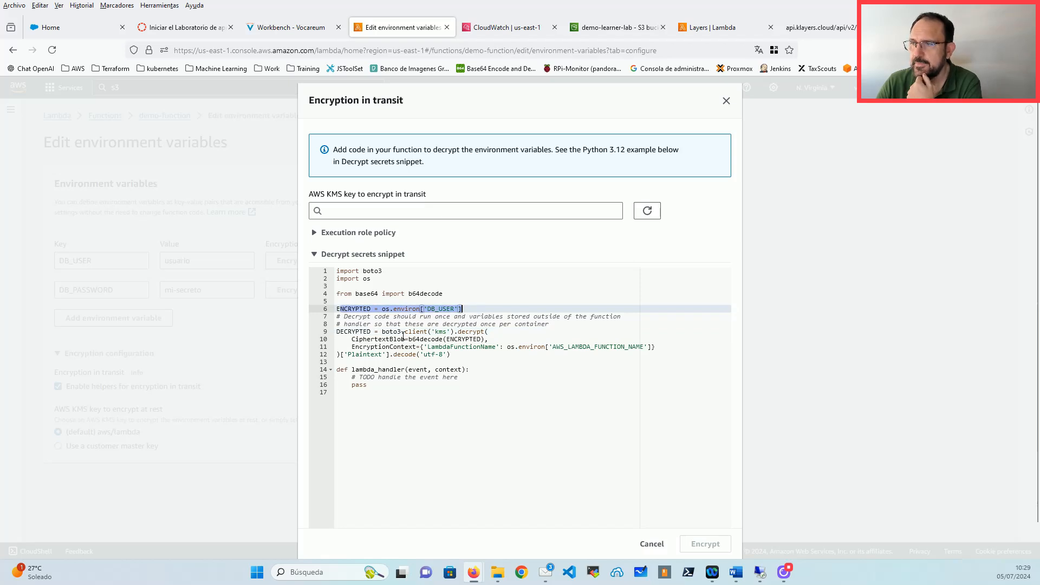
drag(337, 332, 532, 387)
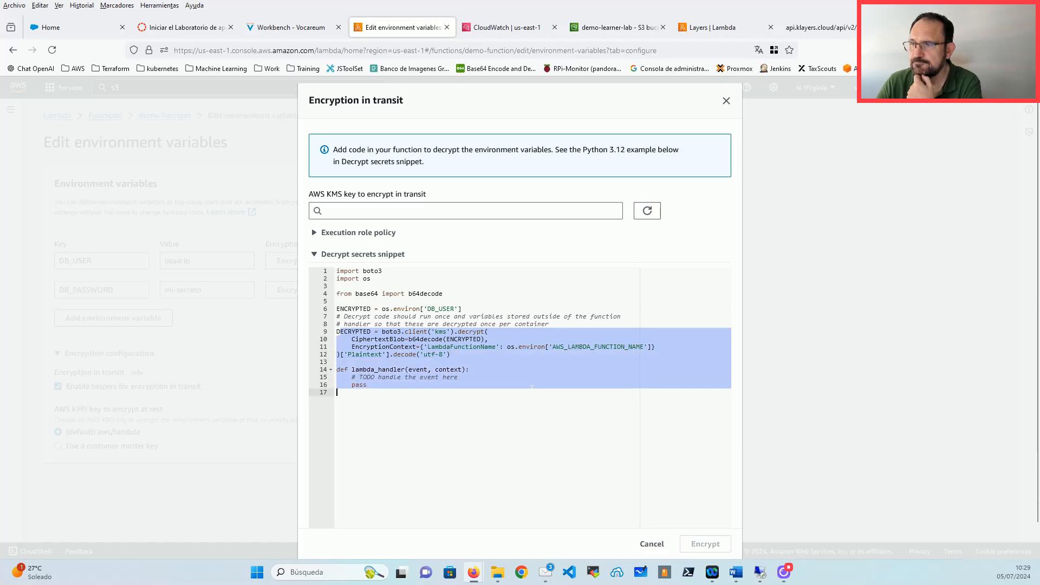
click(652, 544)
click(410, 481)
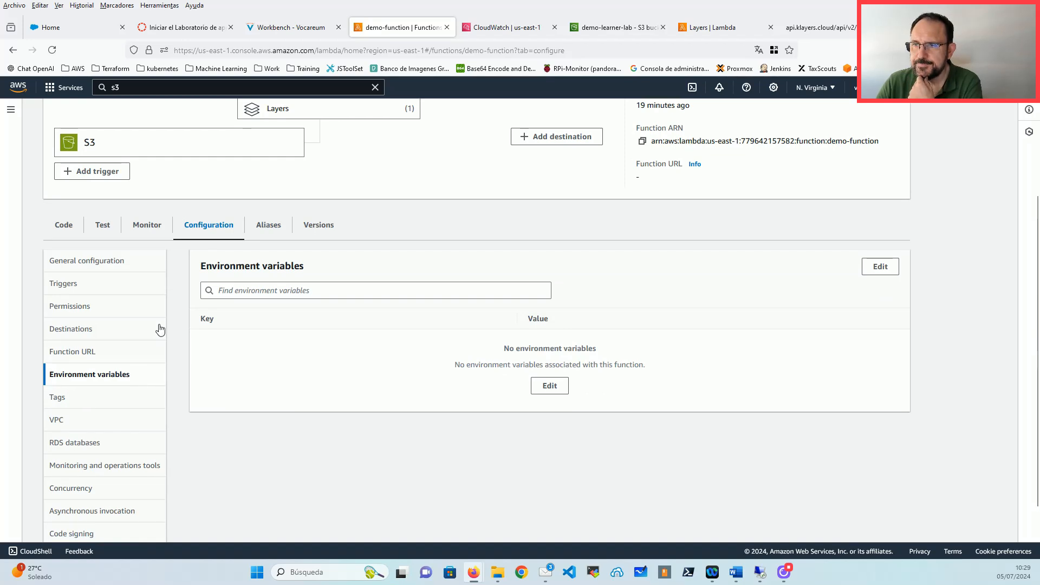
Step: View demo-function's concurrency settings, then switch to the Lambda Layers page
scroll(147, 342, down, 2)
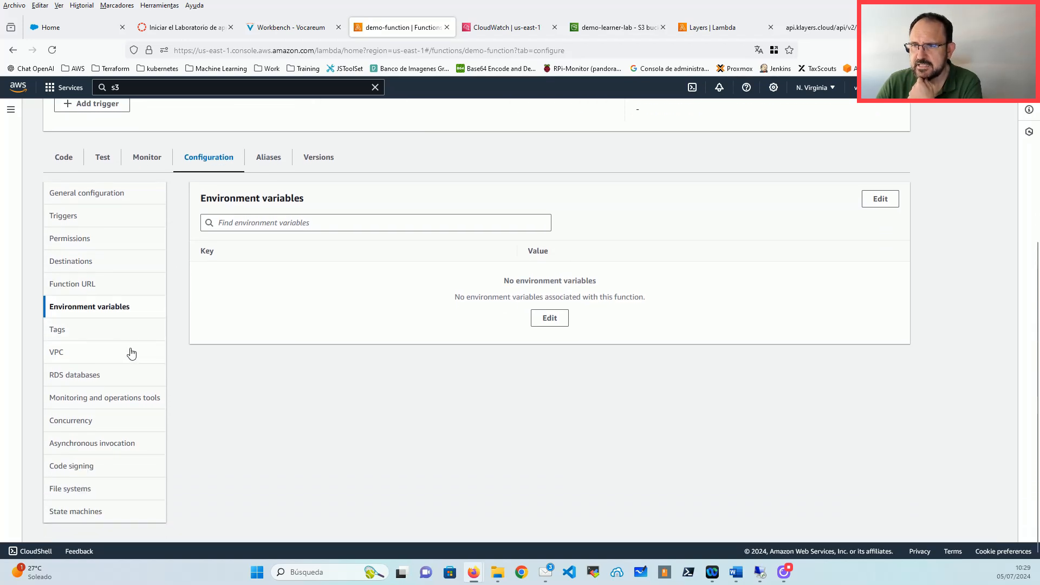
click(85, 427)
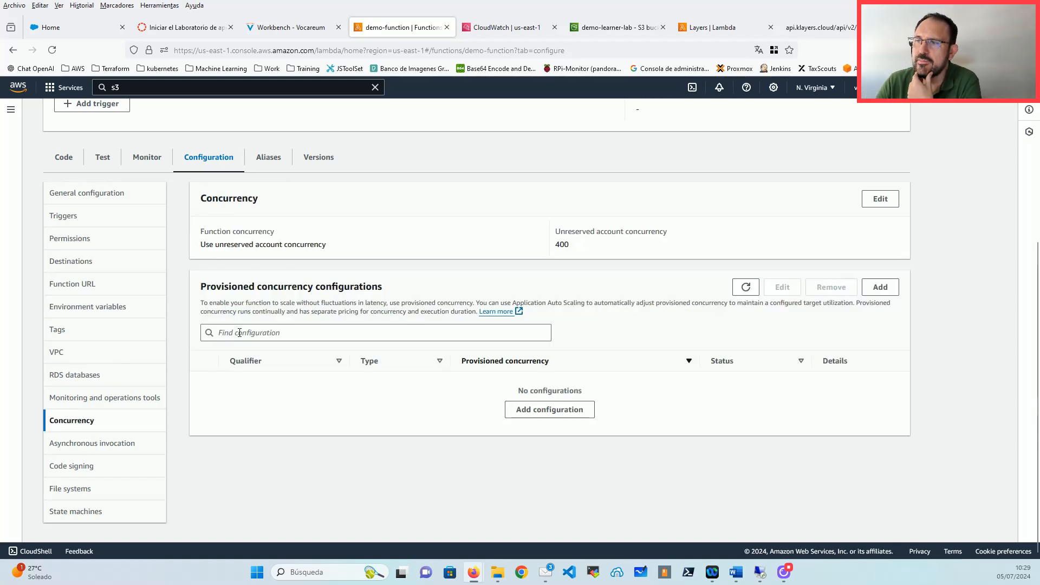
scroll(358, 221, up, 4)
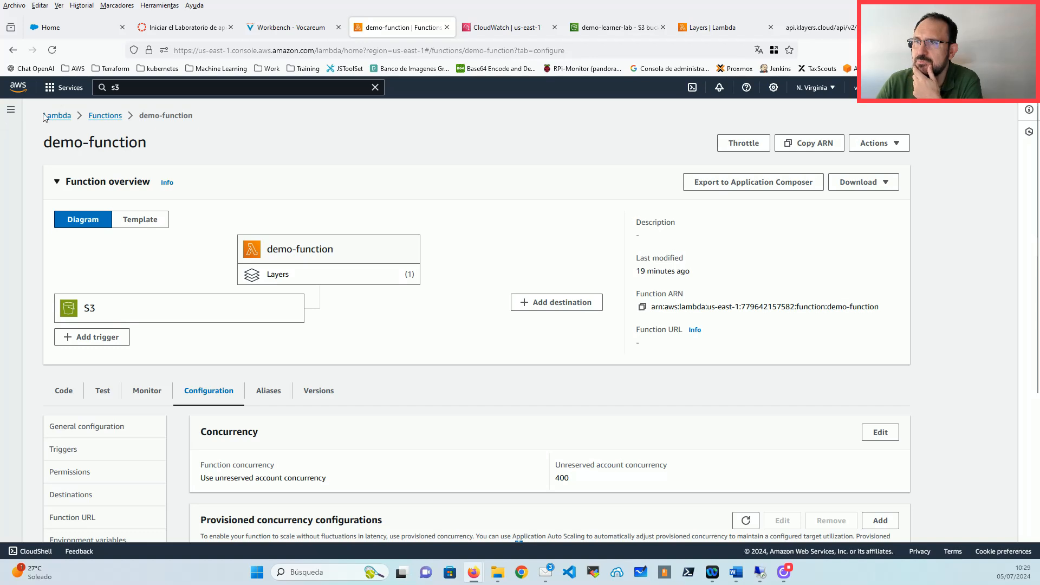
click(711, 27)
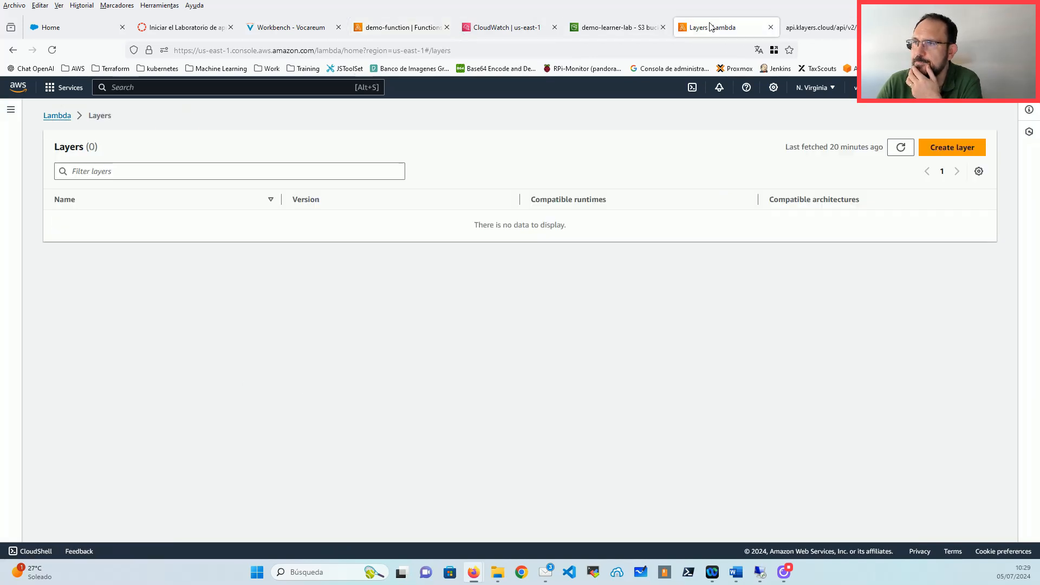
Step: Open the Lambda Dashboard and check US East resources: 7 functions, 400 account concurrency
click(57, 115)
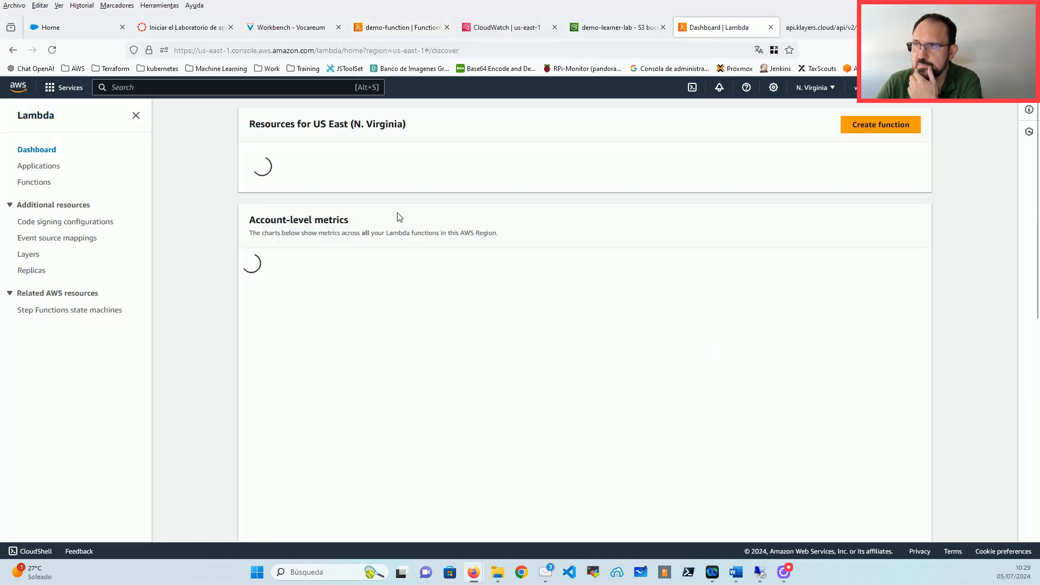
drag(248, 124, 407, 125)
drag(295, 181, 246, 181)
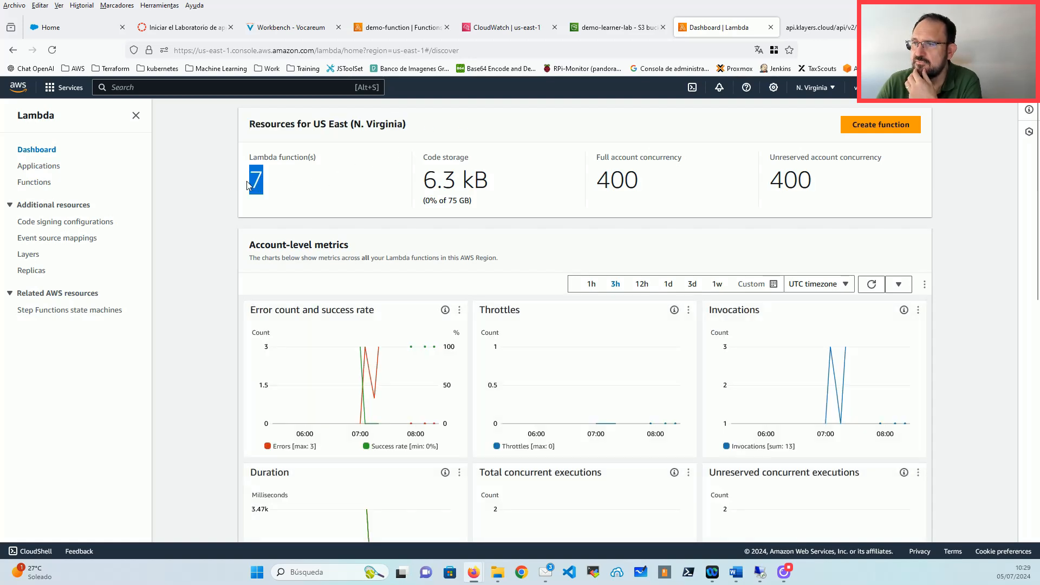
click(647, 183)
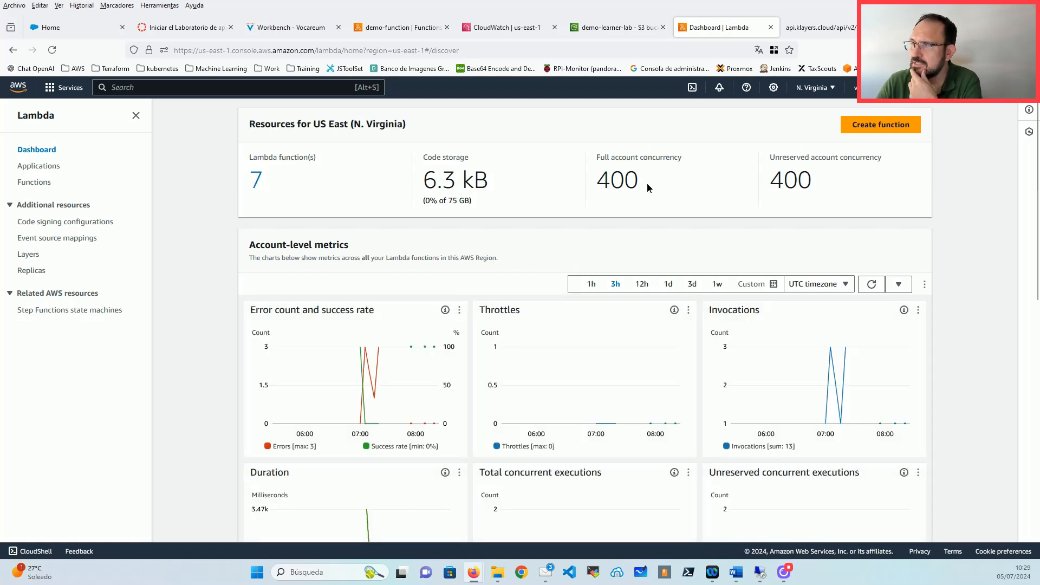
drag(648, 184, 595, 187)
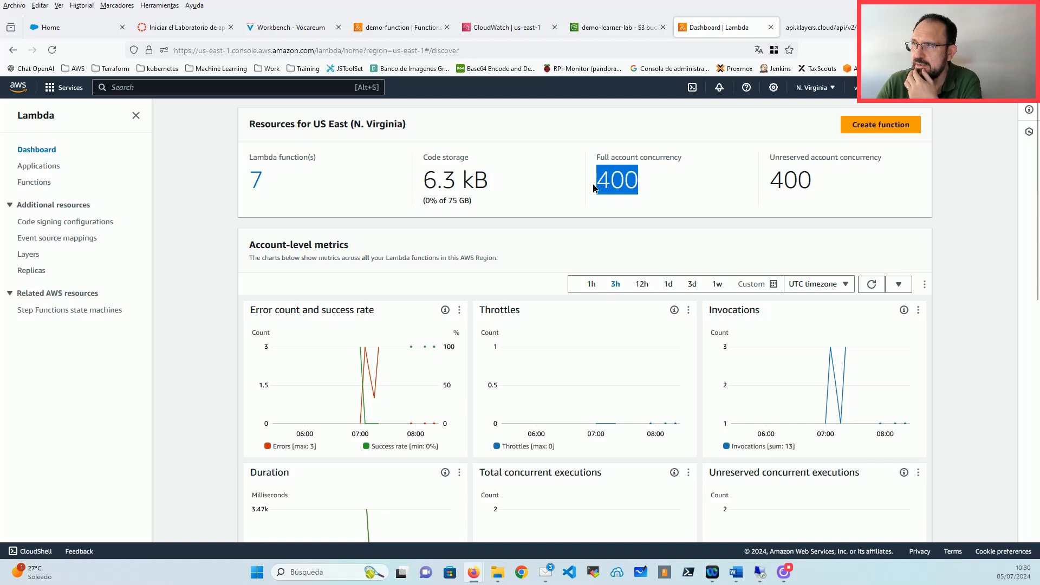
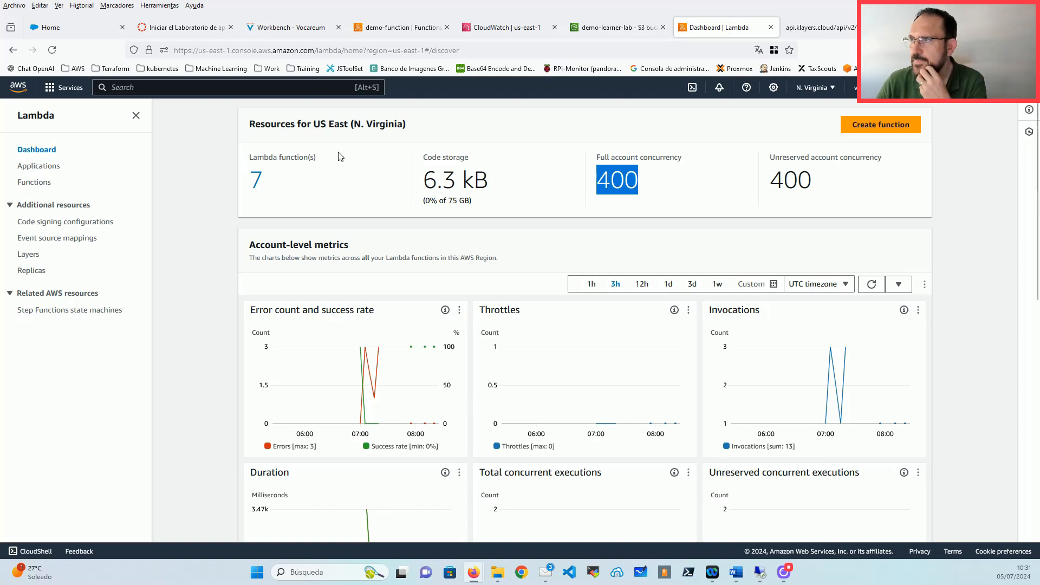
Step: Return to demo-function and scroll to its Concurrency section showing 400 unreserved account concurrency
click(400, 27)
scroll(258, 221, down, 5)
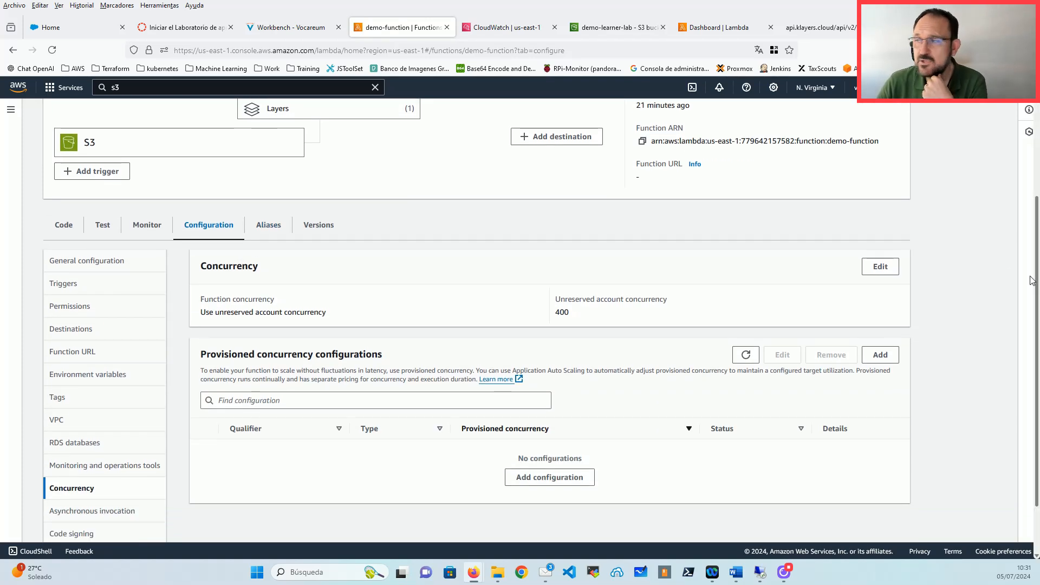
Step: Set demo-function's reserved concurrency to 100, save it, and check the saved value
click(880, 267)
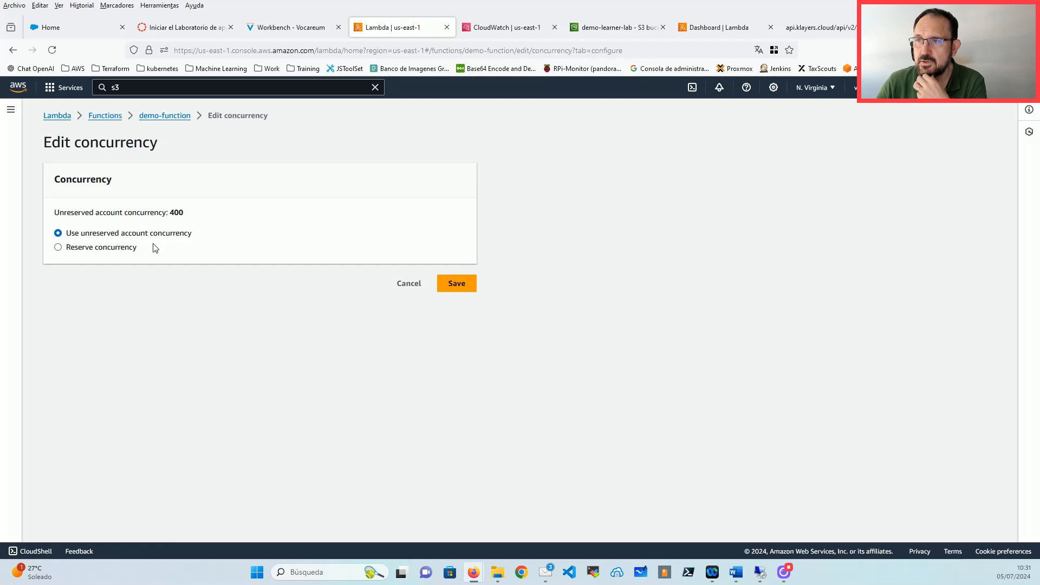
double_click(177, 213)
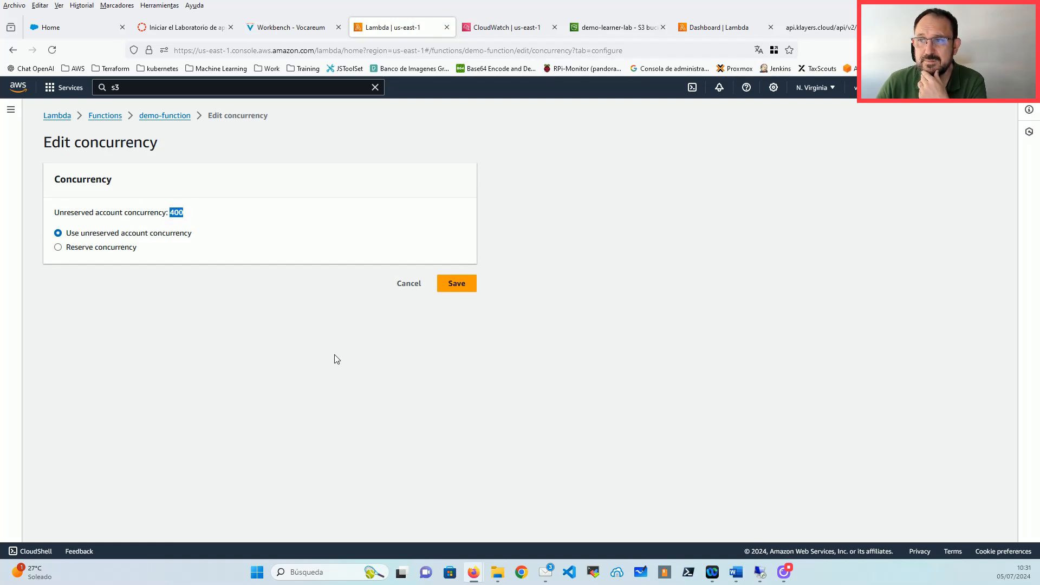
click(76, 248)
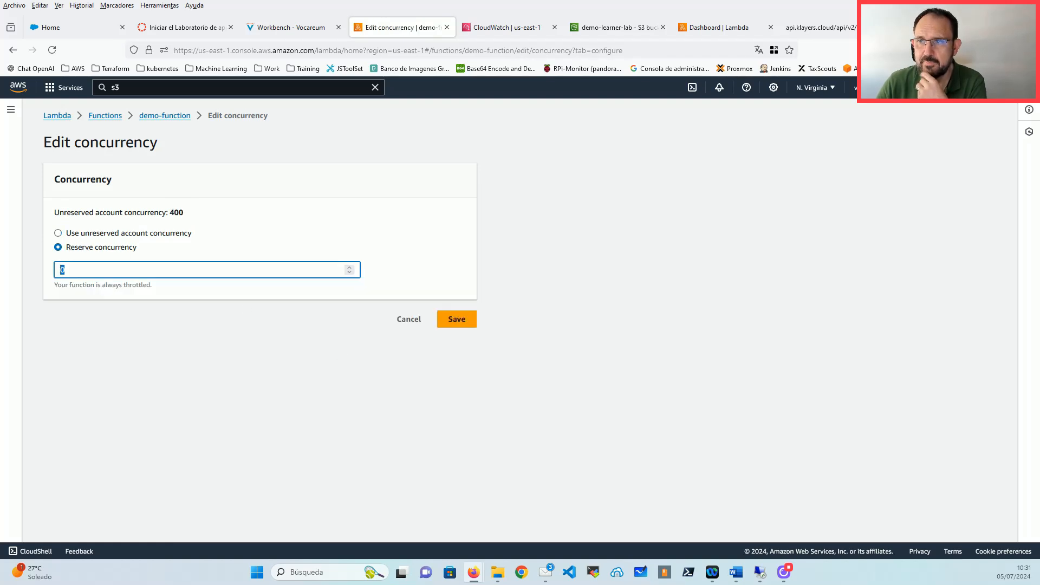
text(100)
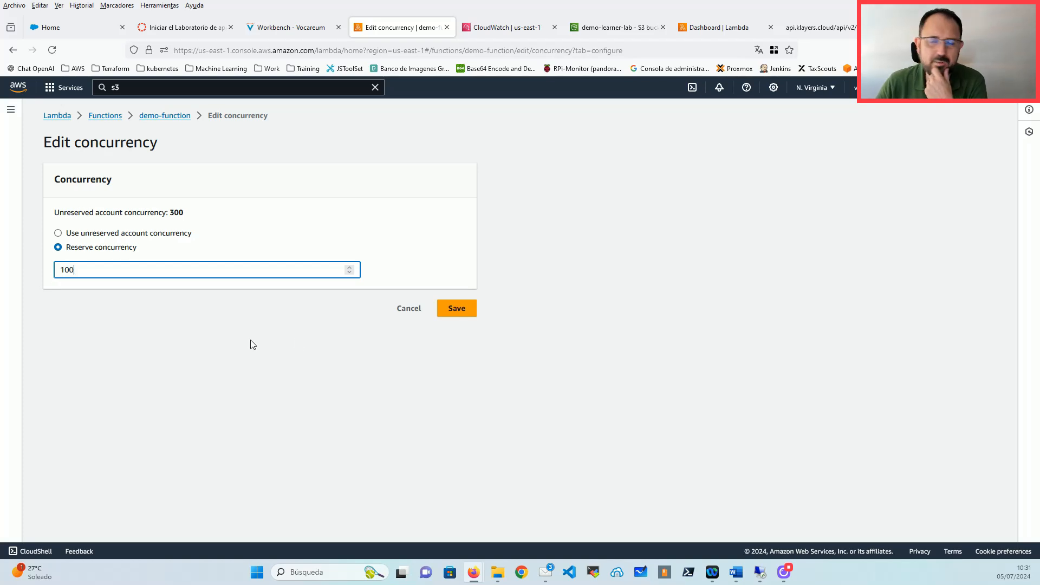
click(310, 332)
click(459, 313)
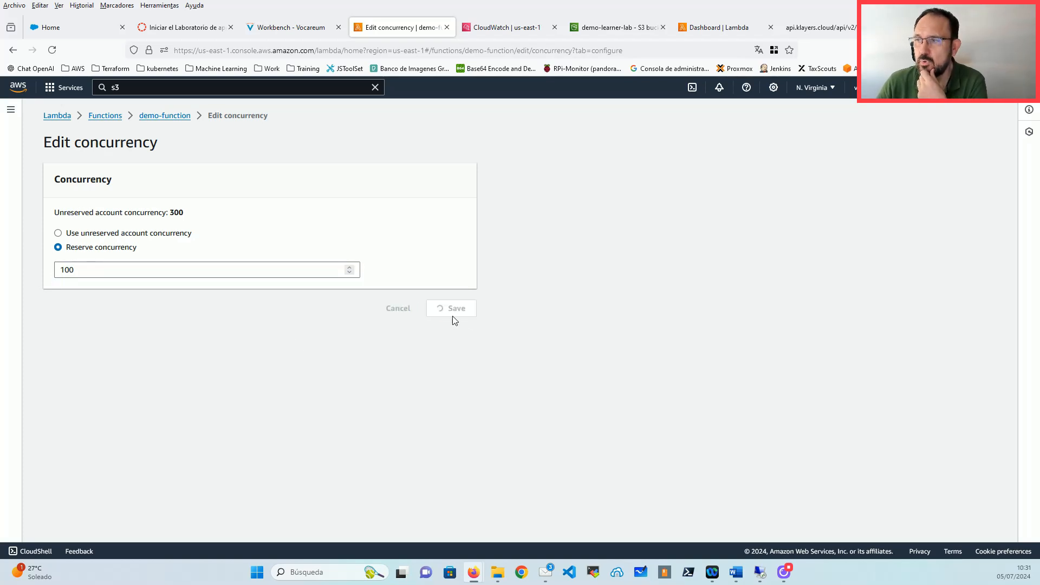
scroll(458, 327, down, 1)
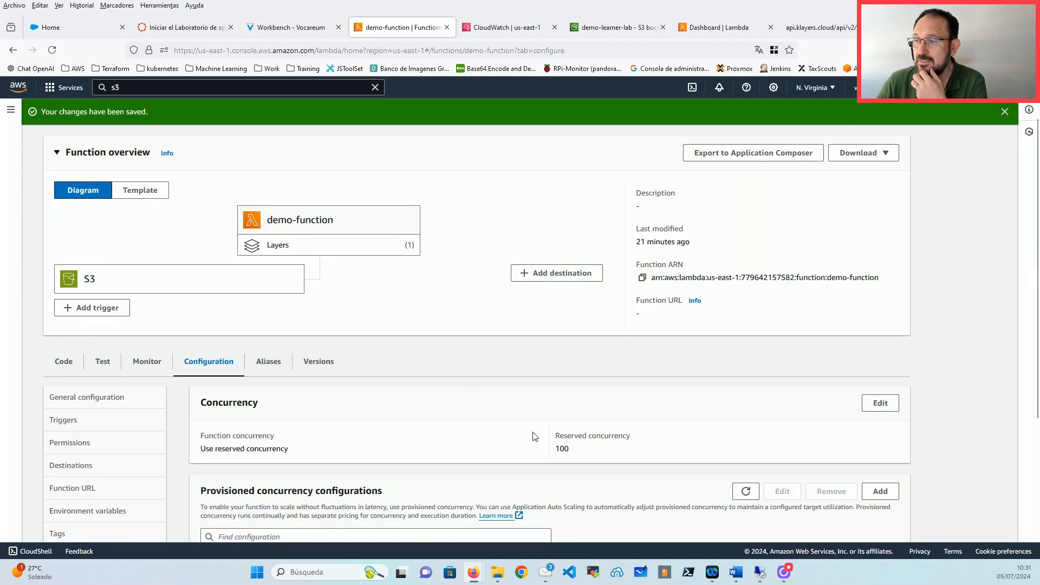
drag(564, 449, 556, 453)
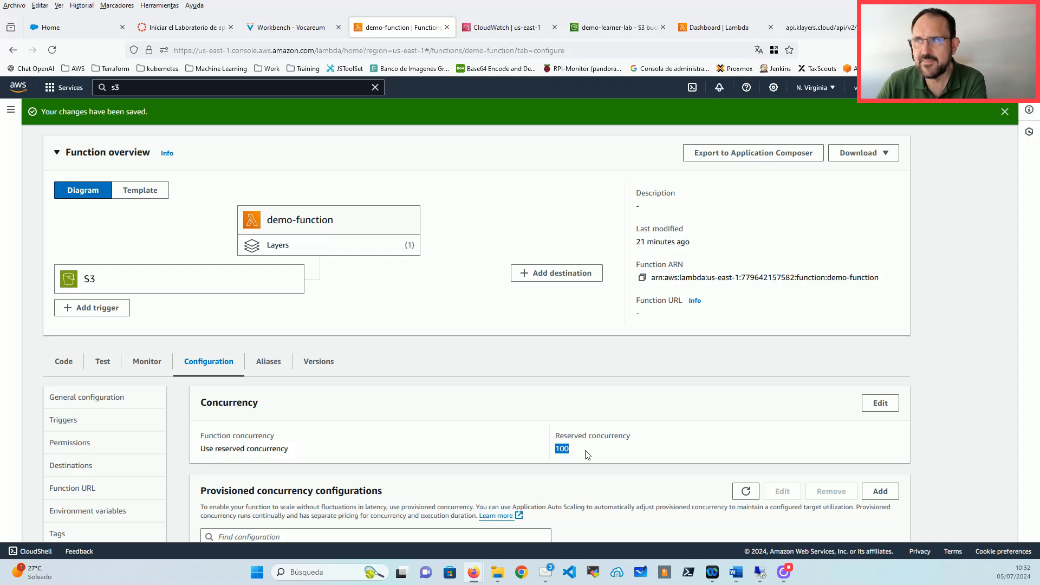
Step: Reload the Lambda Dashboard and compare full account concurrency 400 with unreserved 300
click(715, 27)
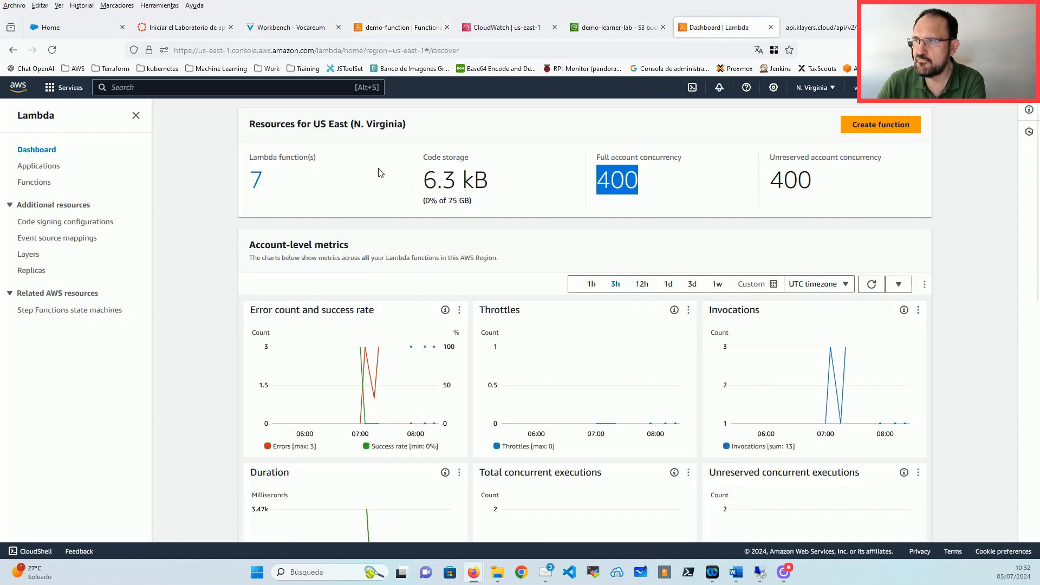
click(212, 184)
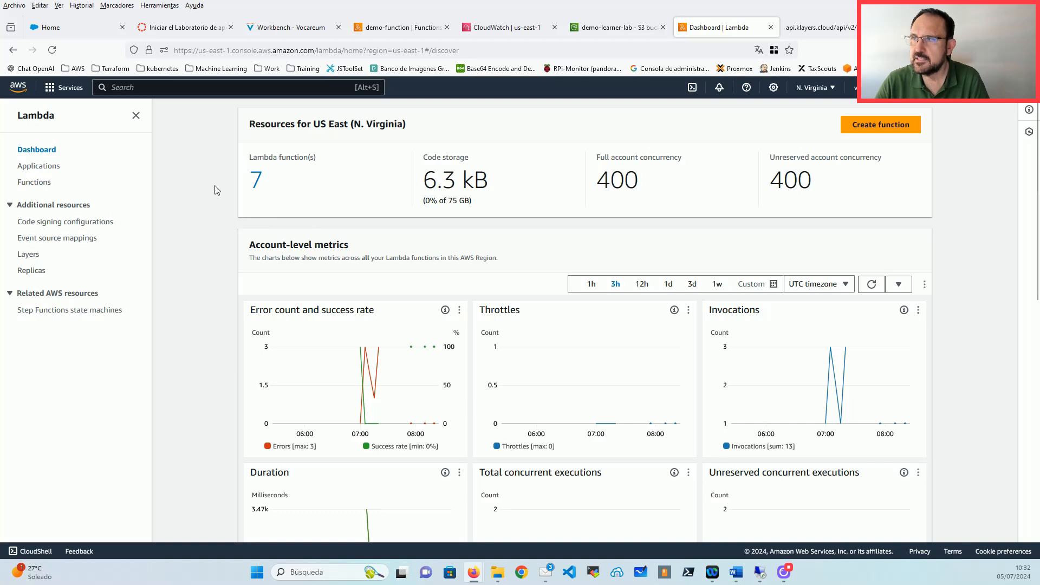
key(F5)
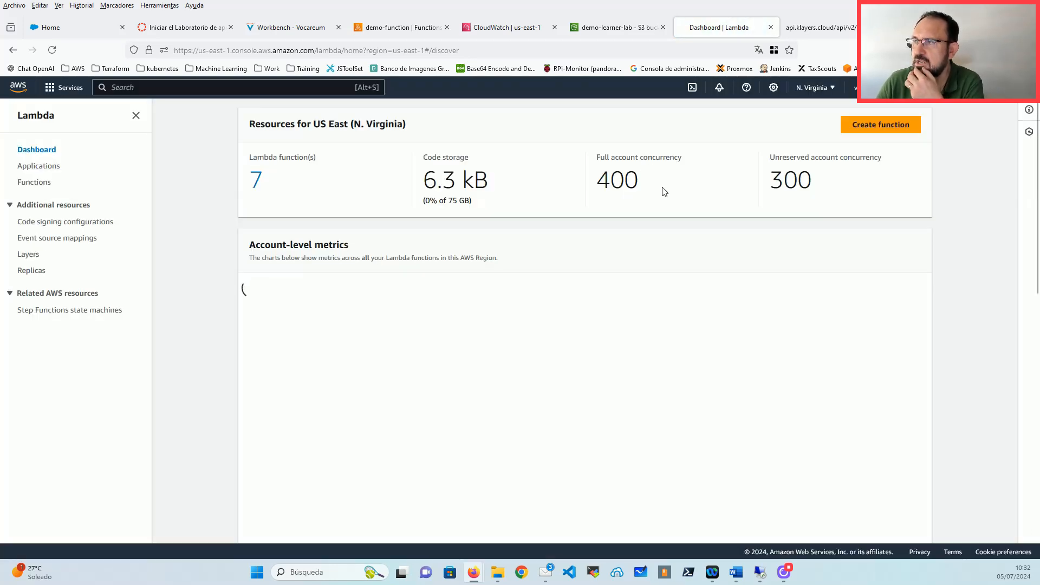
double_click(784, 176)
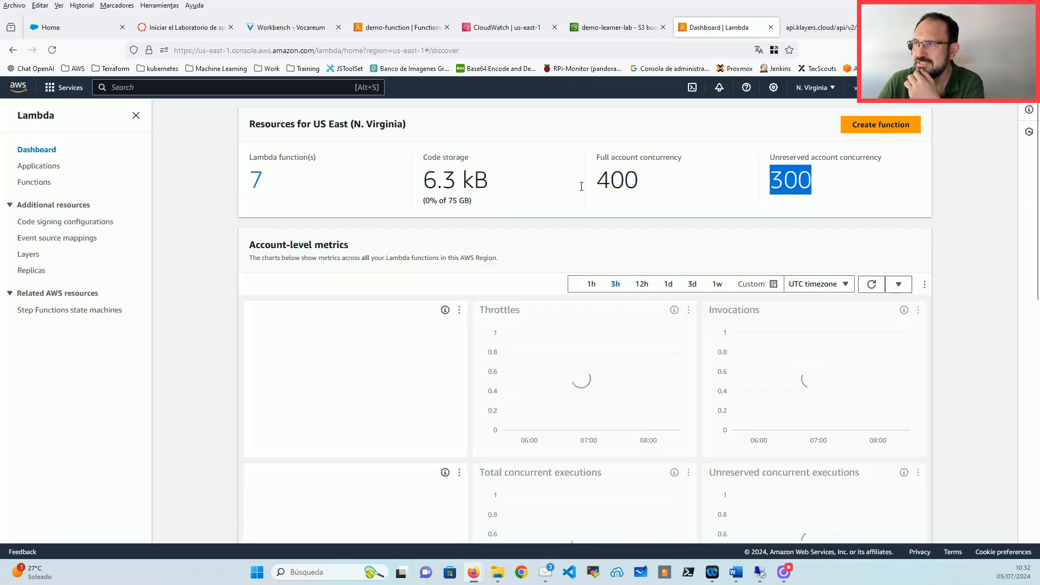
double_click(780, 181)
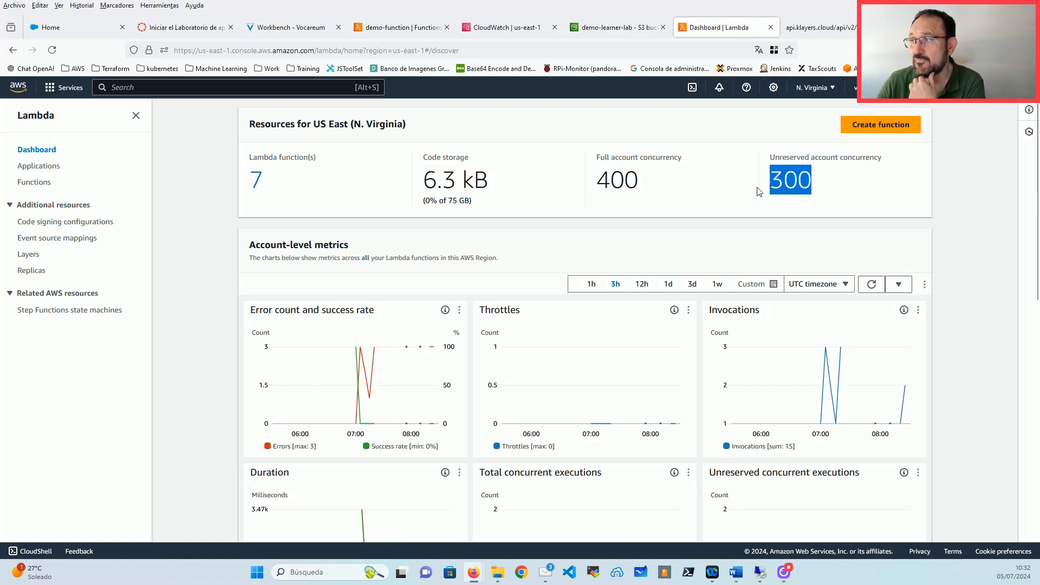
double_click(606, 185)
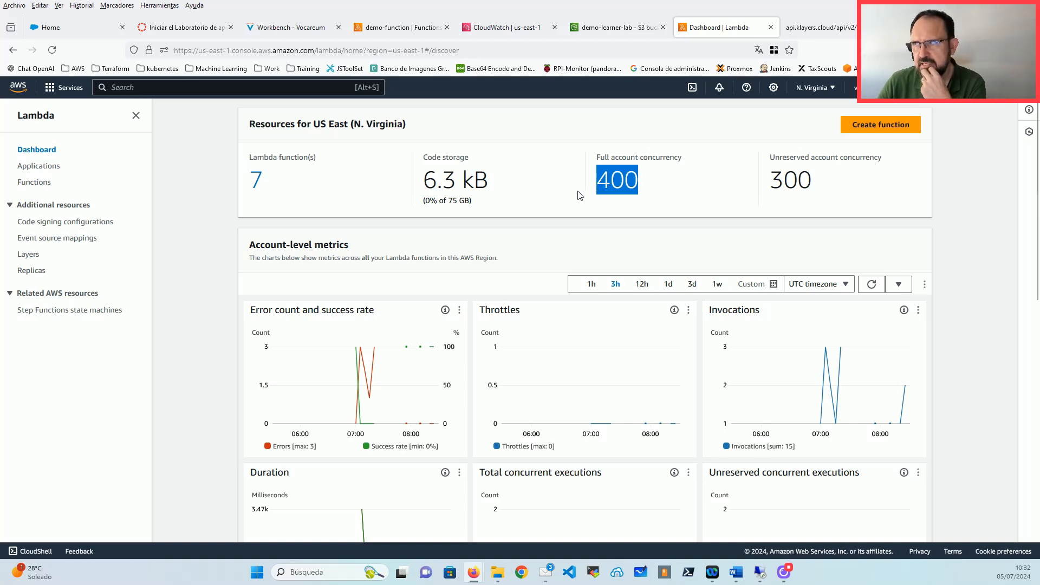
double_click(791, 179)
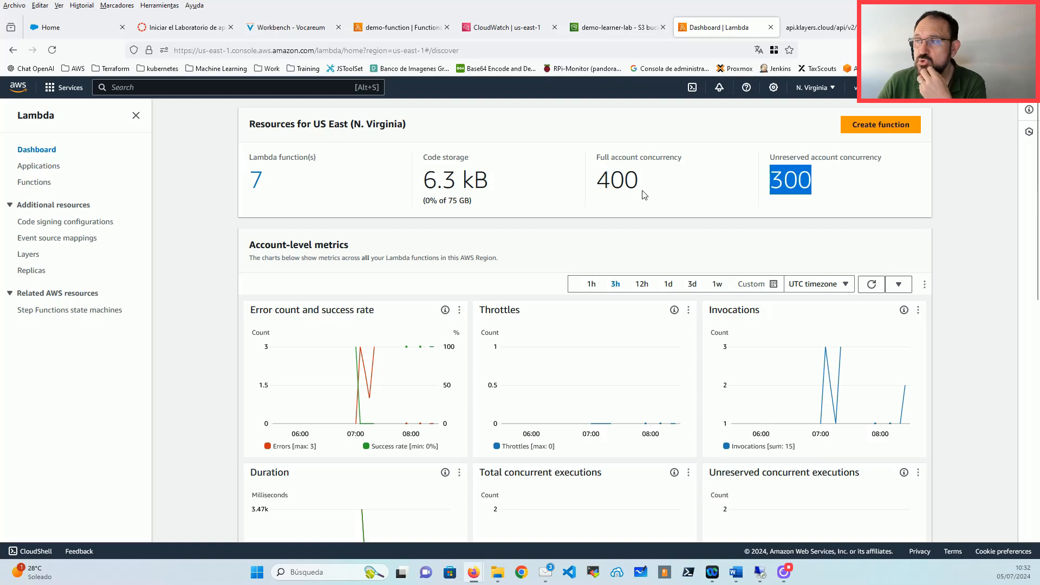
double_click(616, 190)
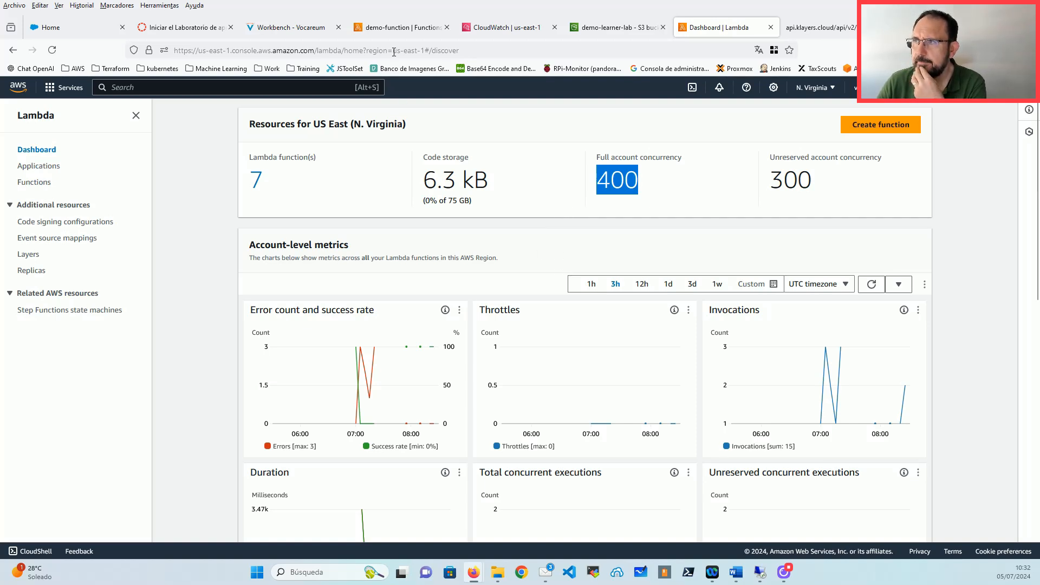
Step: Go back to demo-function's Concurrency section, showing reserved 100 and no provisioned configurations
click(392, 24)
scroll(354, 356, down, 3)
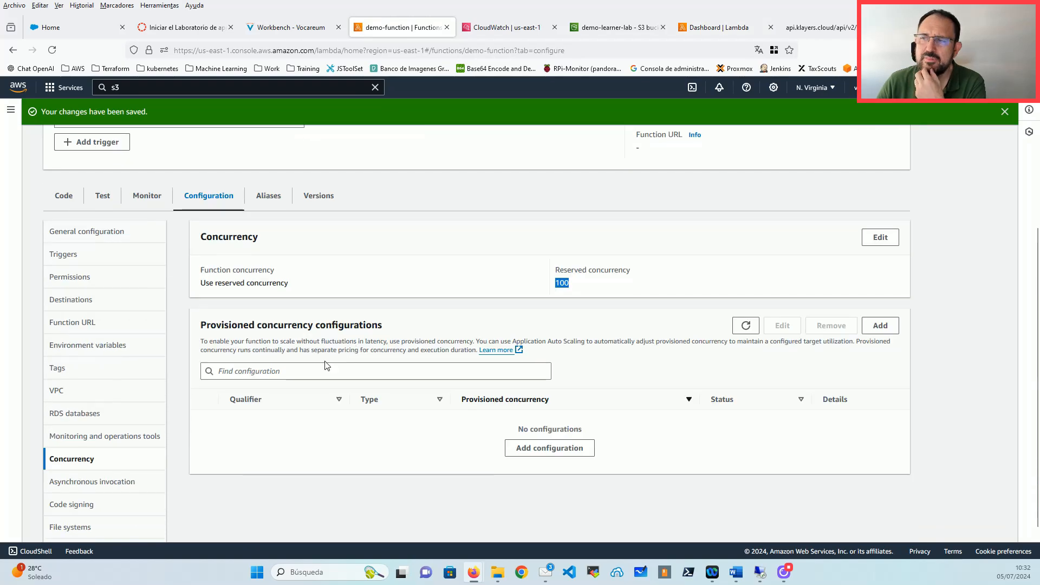
drag(416, 325, 200, 326)
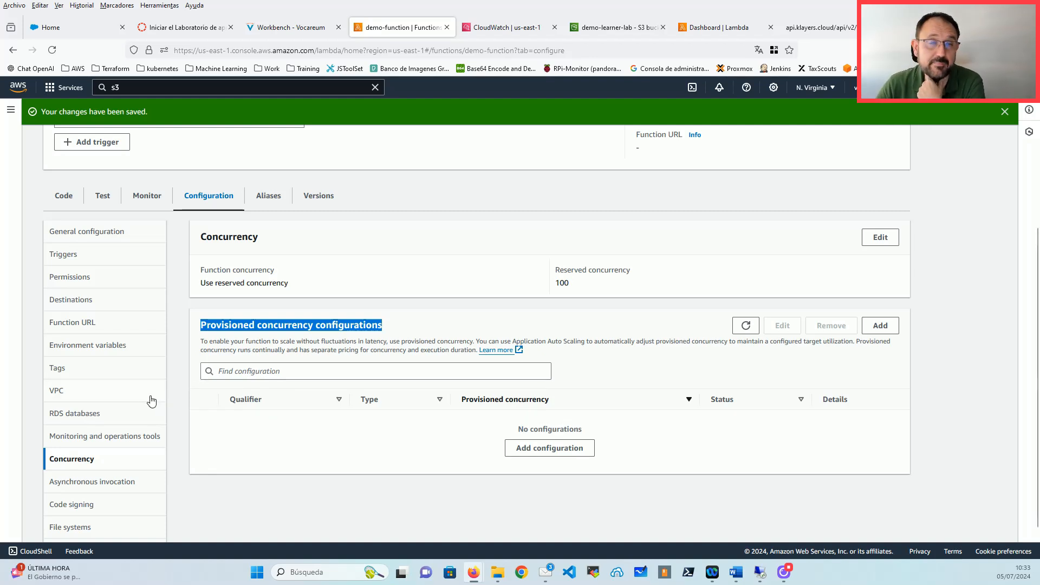
Step: Add a provisioned concurrency configuration targeting a function Version instead of an alias
click(536, 449)
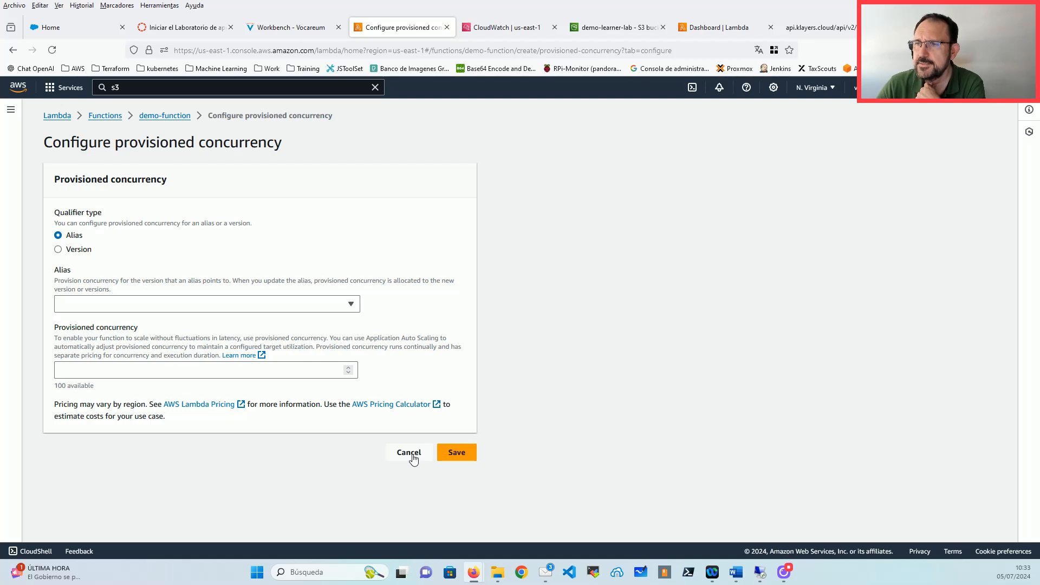
click(148, 307)
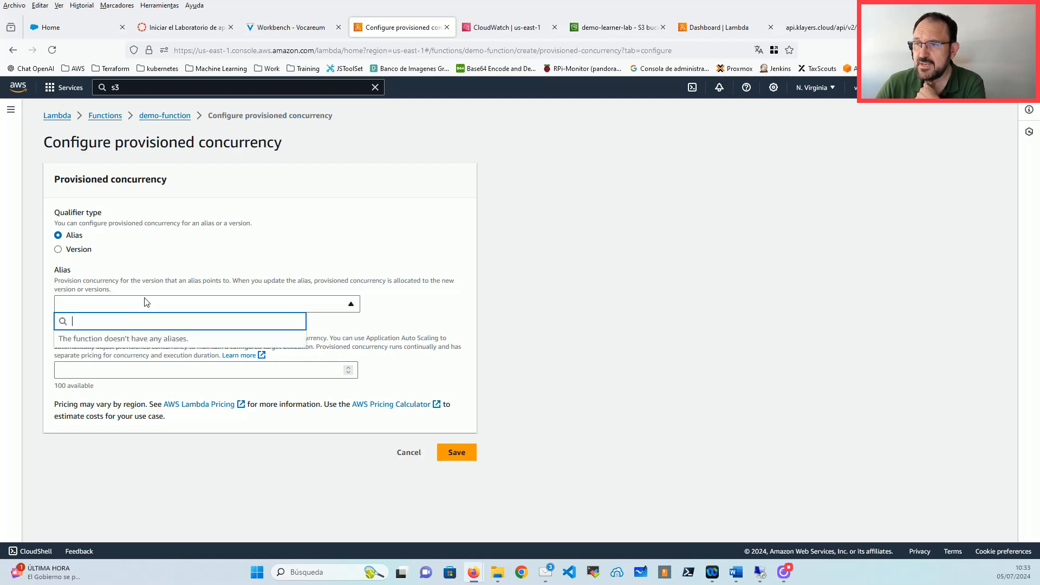
click(64, 371)
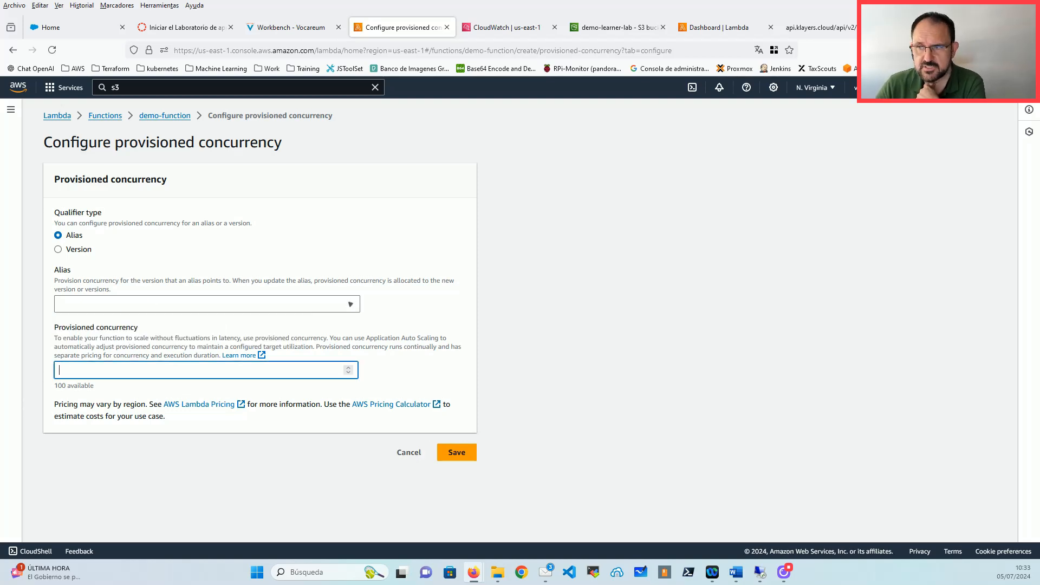
click(77, 250)
click(76, 298)
Step: Enter 20 as the provisioned concurrency, noting 100 is available
click(115, 363)
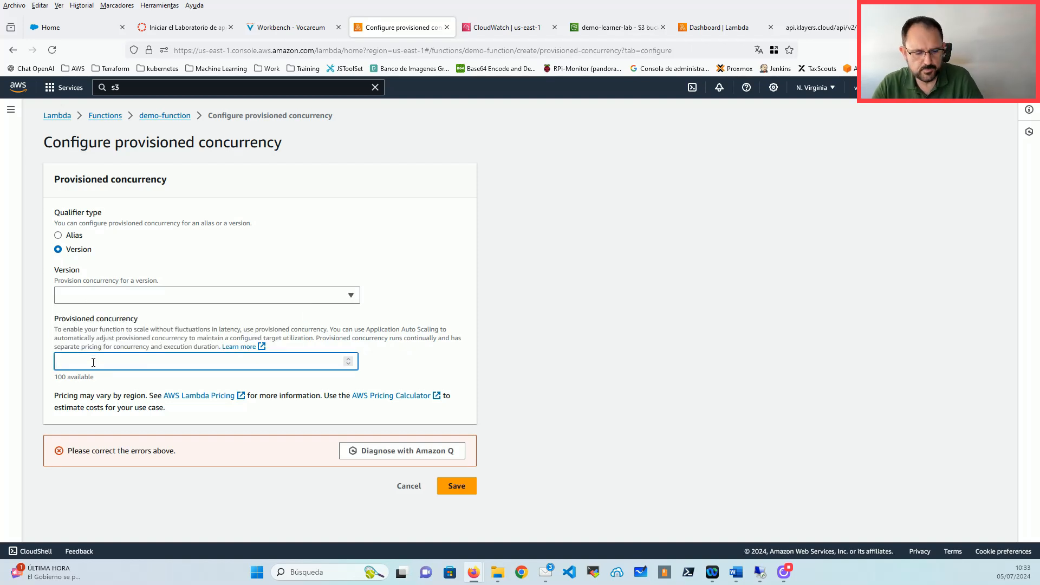
text(20)
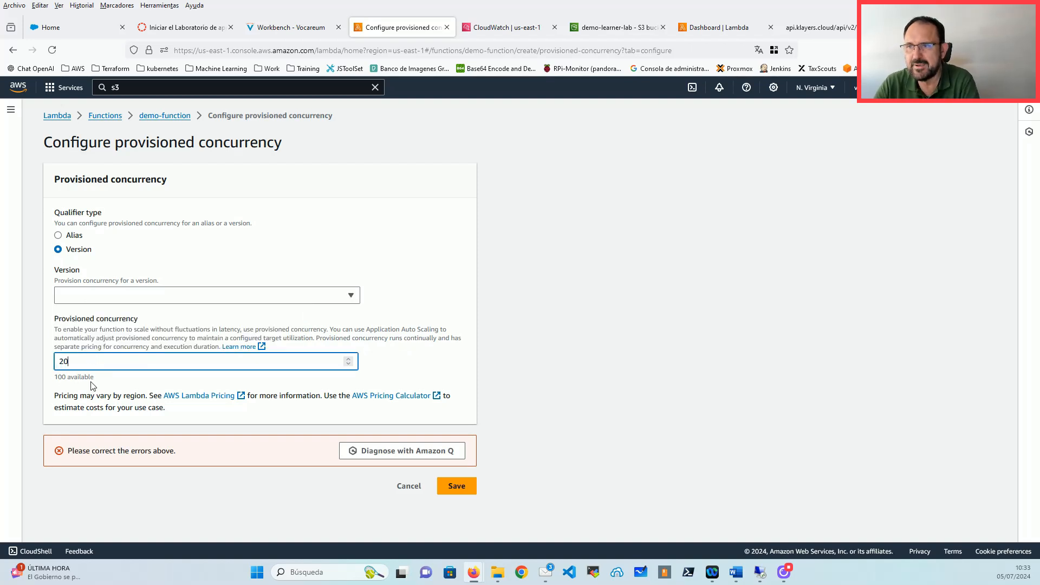
click(136, 394)
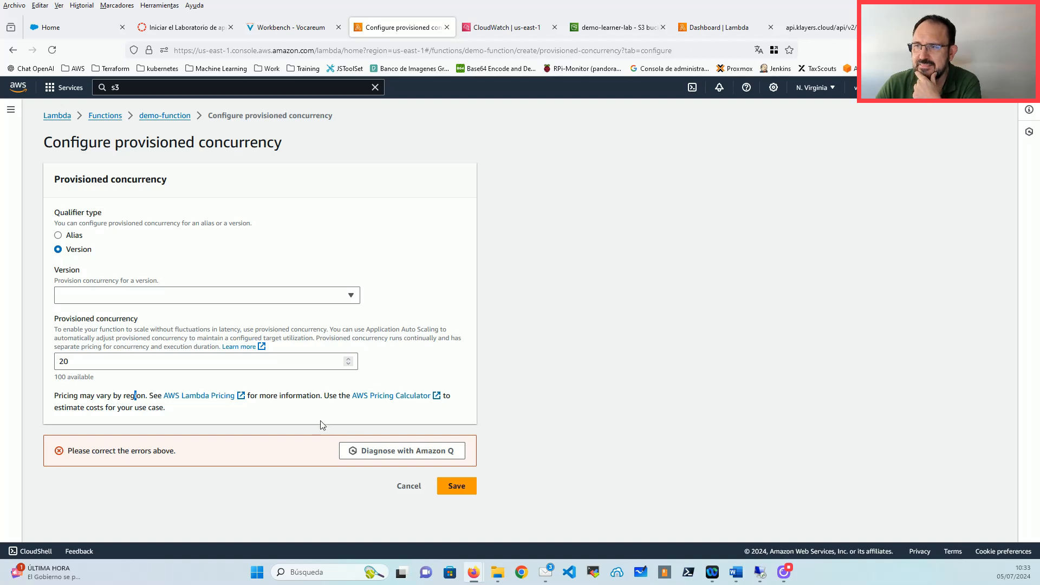
double_click(64, 361)
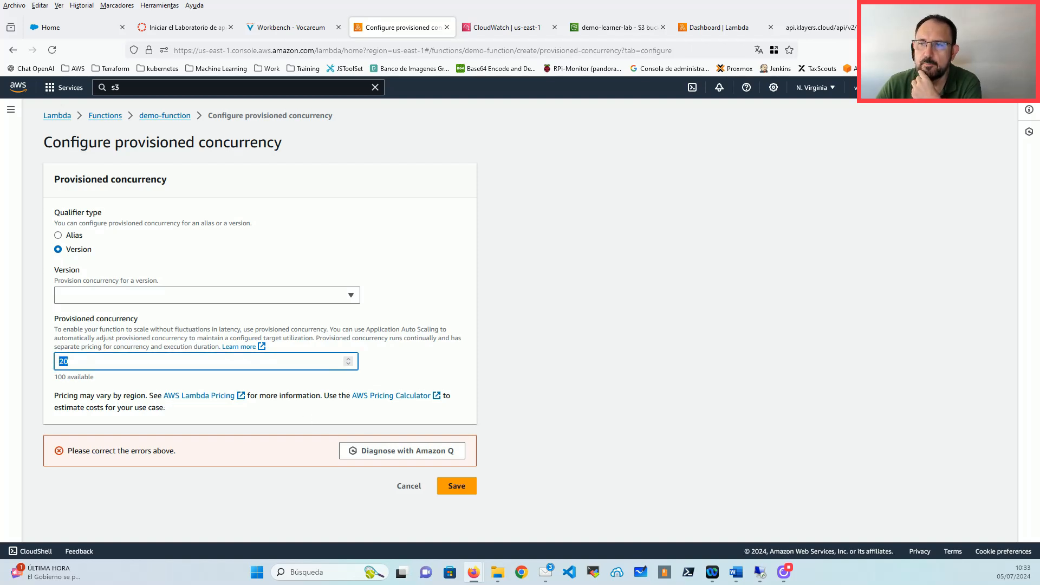
click(104, 384)
drag(94, 378, 54, 377)
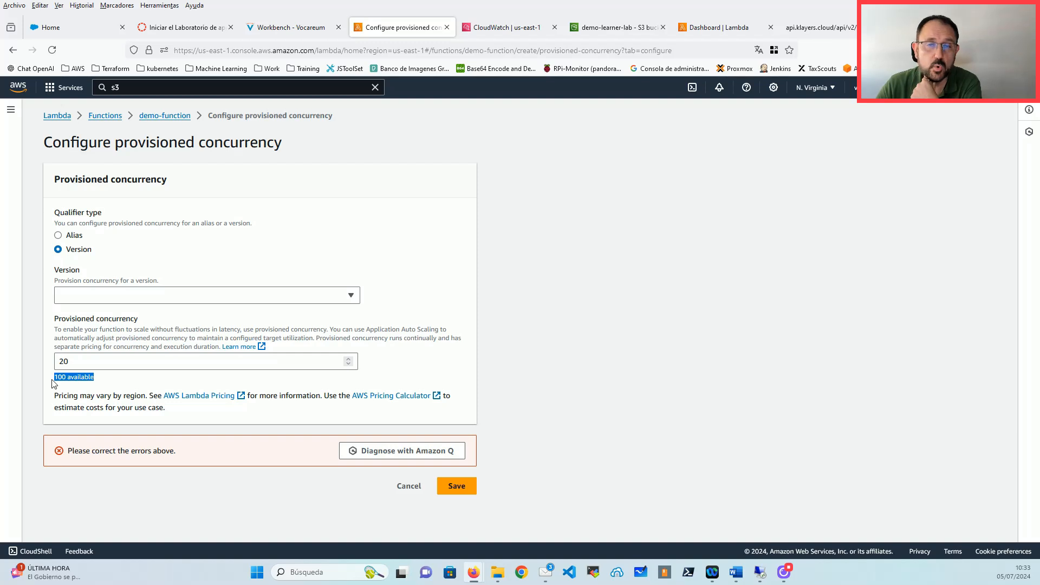
double_click(62, 377)
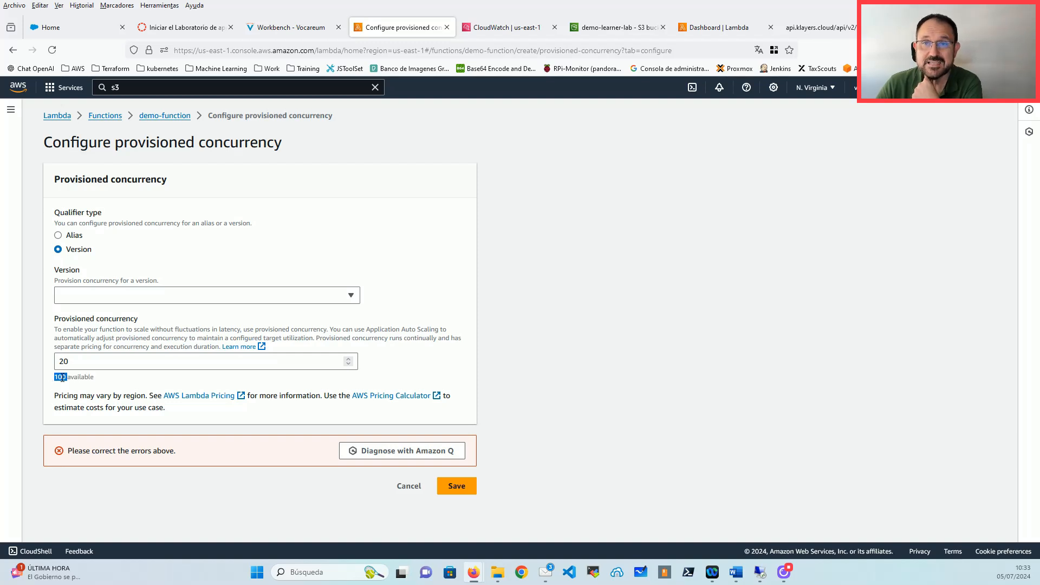
Step: Cancel the provisioned concurrency configuration for demo-function
click(409, 486)
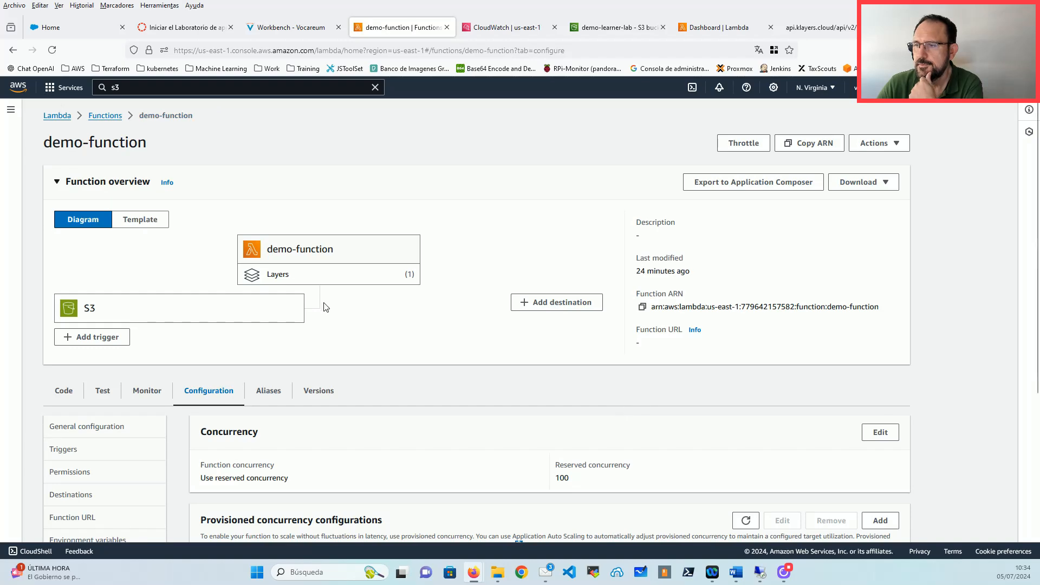
scroll(314, 302, down, 4)
scroll(314, 302, down, 1)
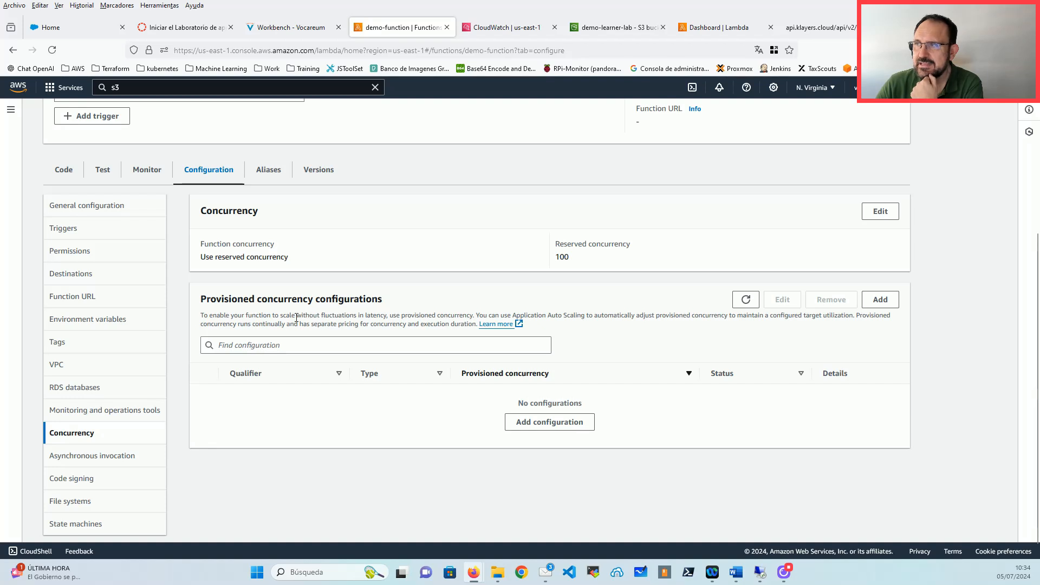
Step: View the Asynchronous invocation settings: 6 h maximum event age, 2 retries, no dead-letter queue
click(116, 467)
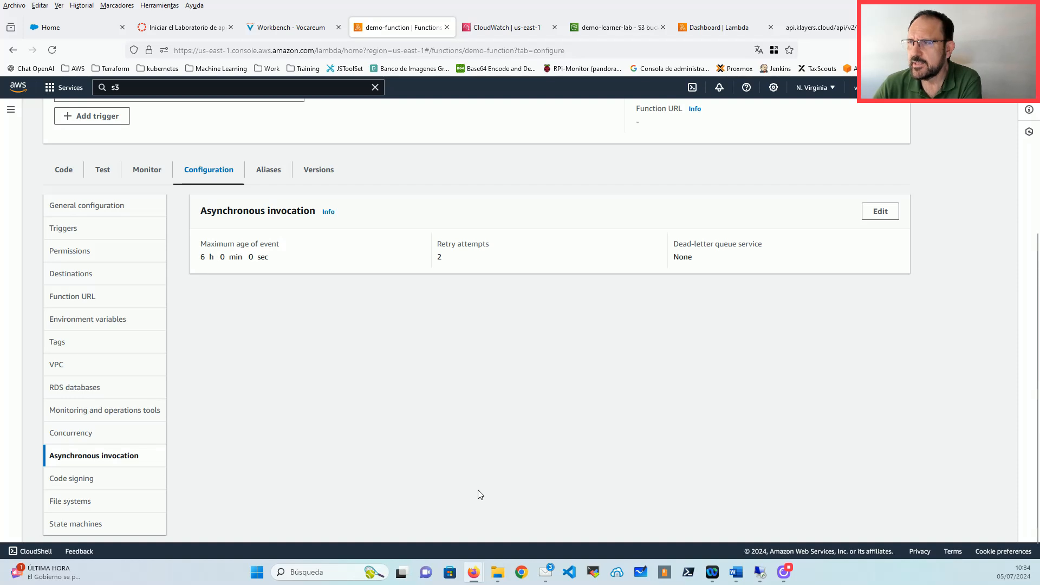
scroll(479, 493, up, 3)
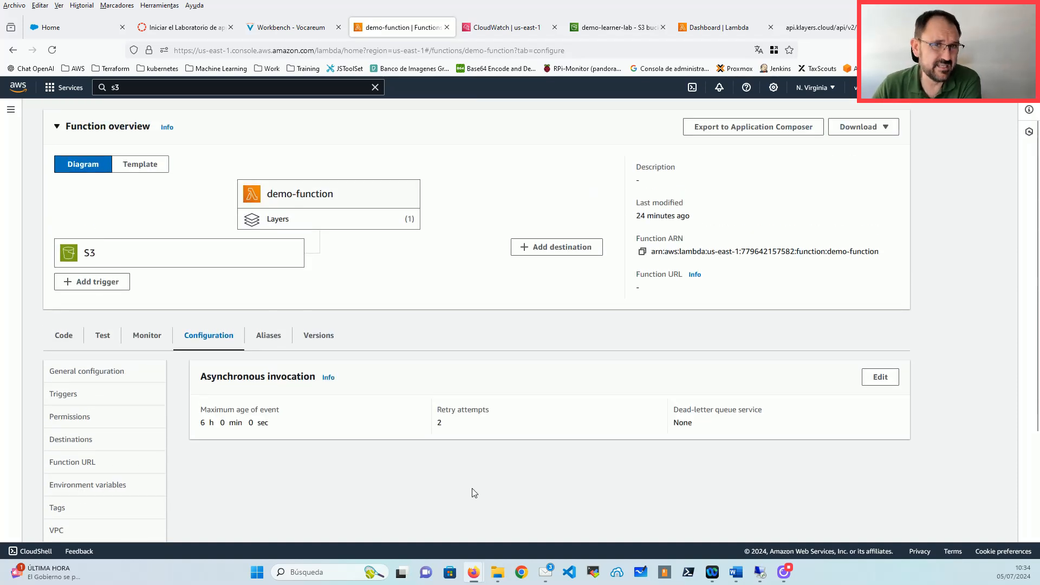
scroll(473, 493, down, 2)
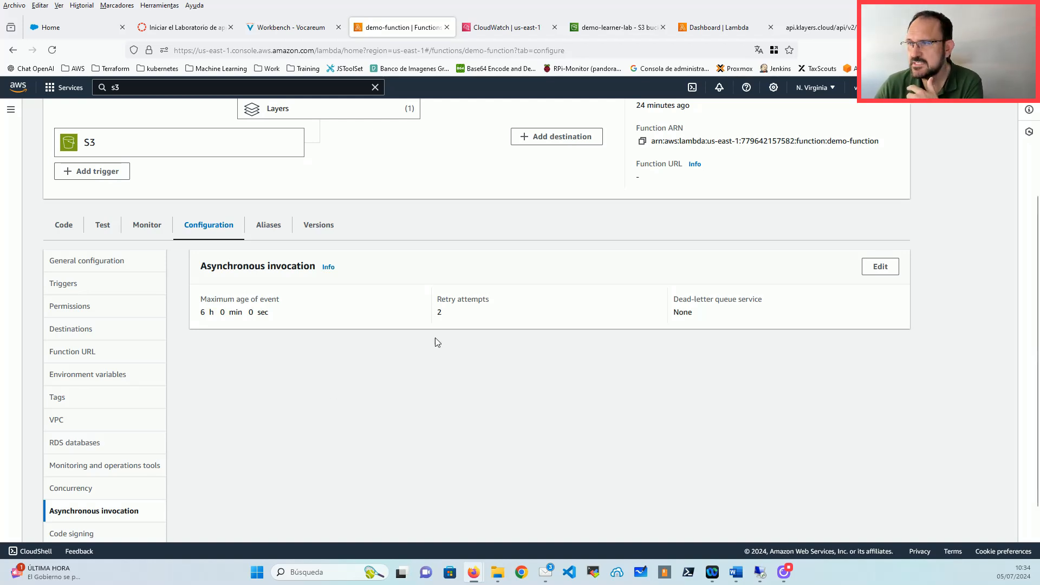
Step: Edit the asynchronous configuration and set retry attempts to 0
click(882, 275)
click(137, 286)
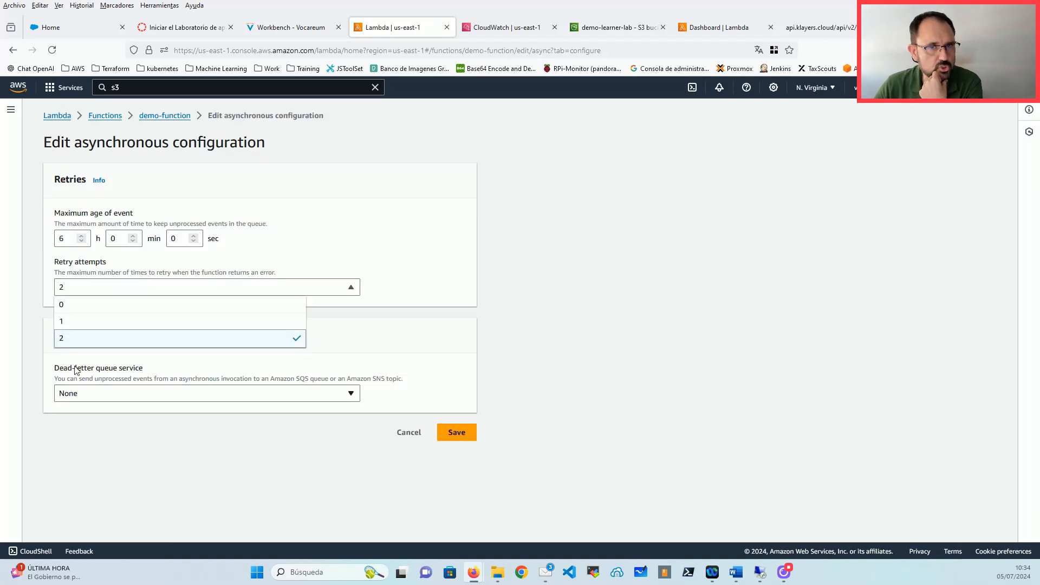
click(79, 304)
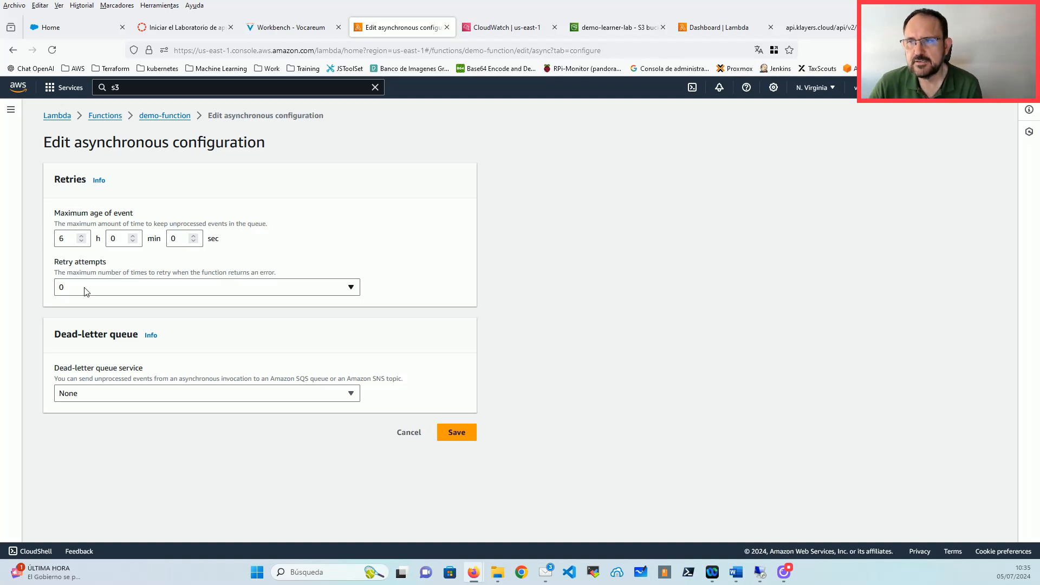
click(84, 291)
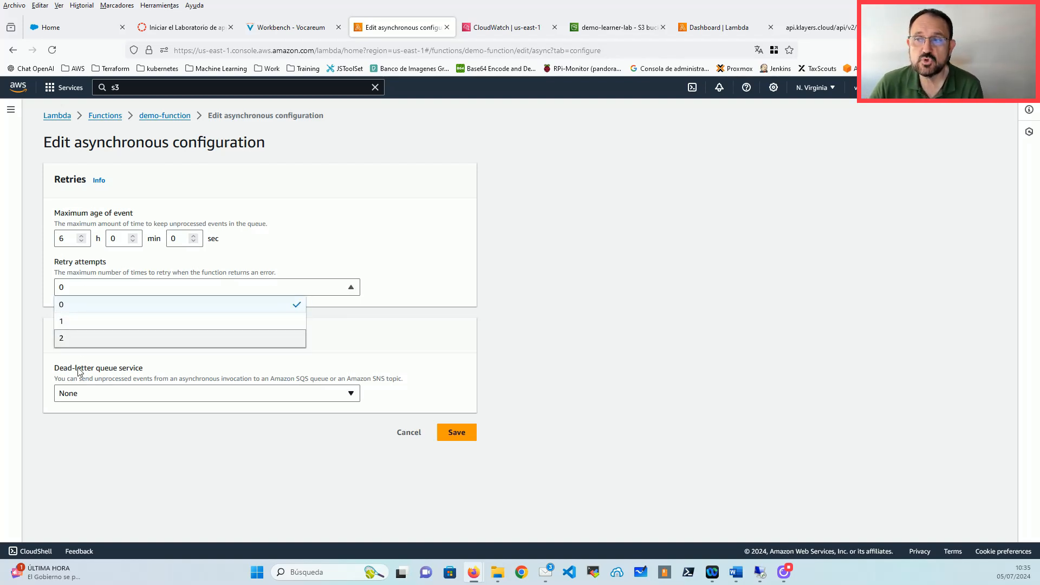
click(412, 322)
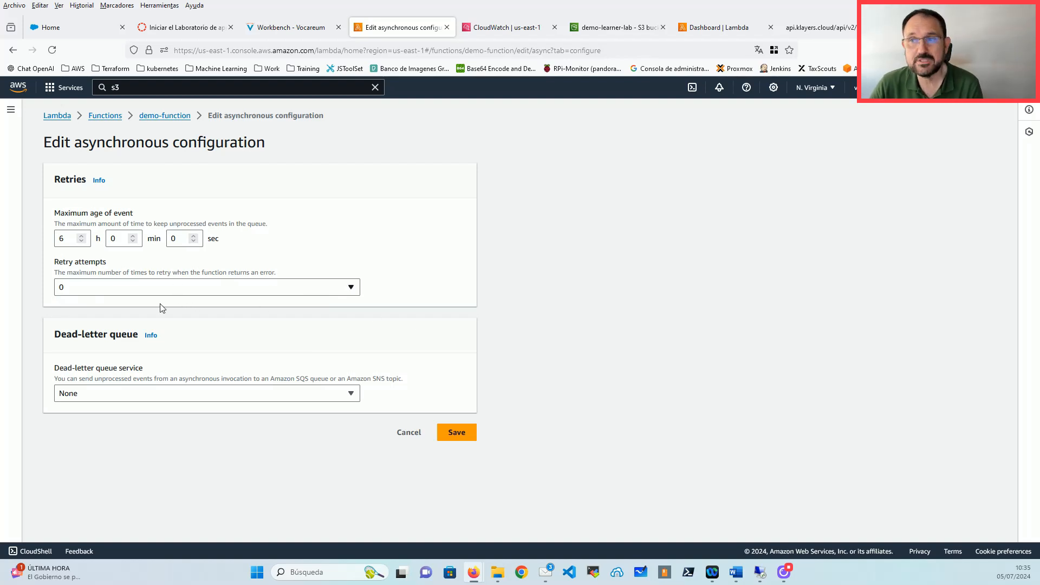
click(164, 288)
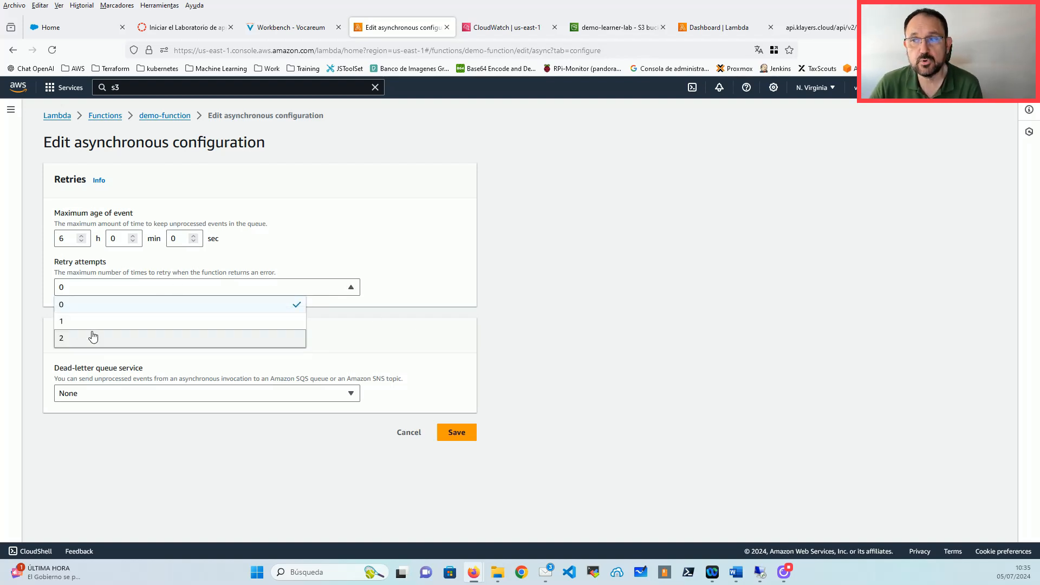
click(401, 333)
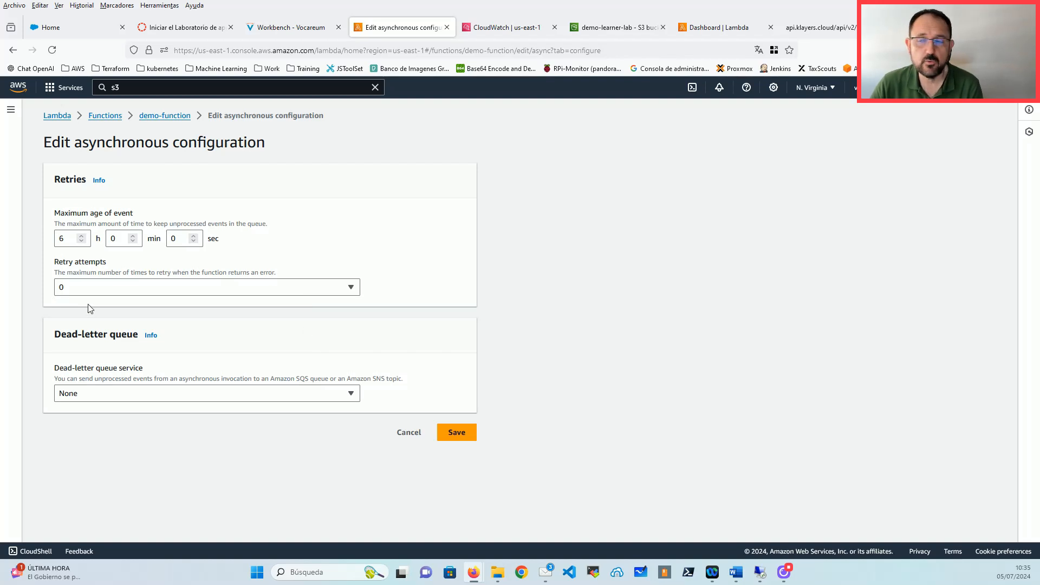
Step: Check the dead-letter queue service options and leave it on None
drag(54, 335, 139, 335)
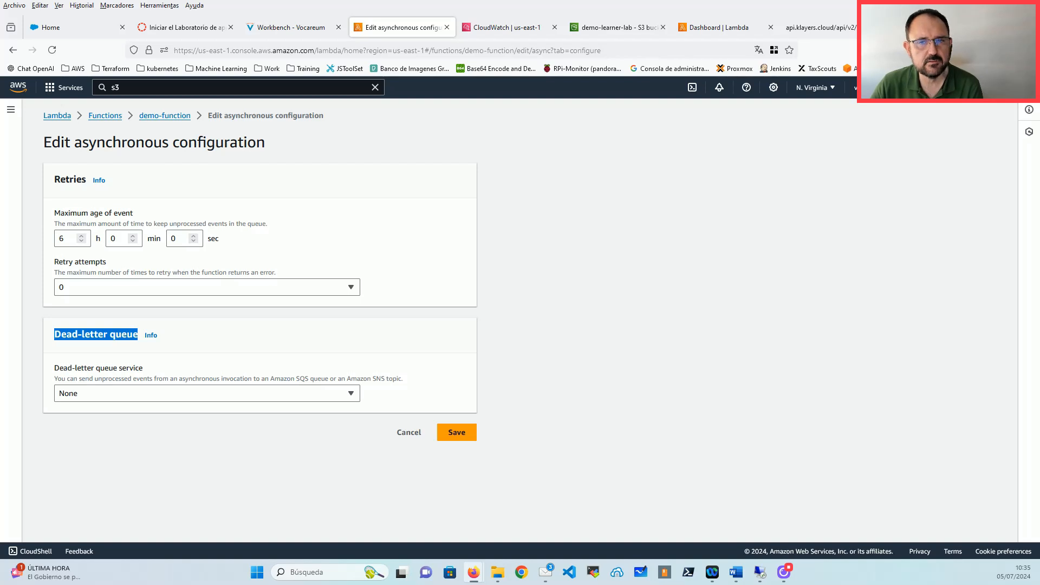
click(93, 399)
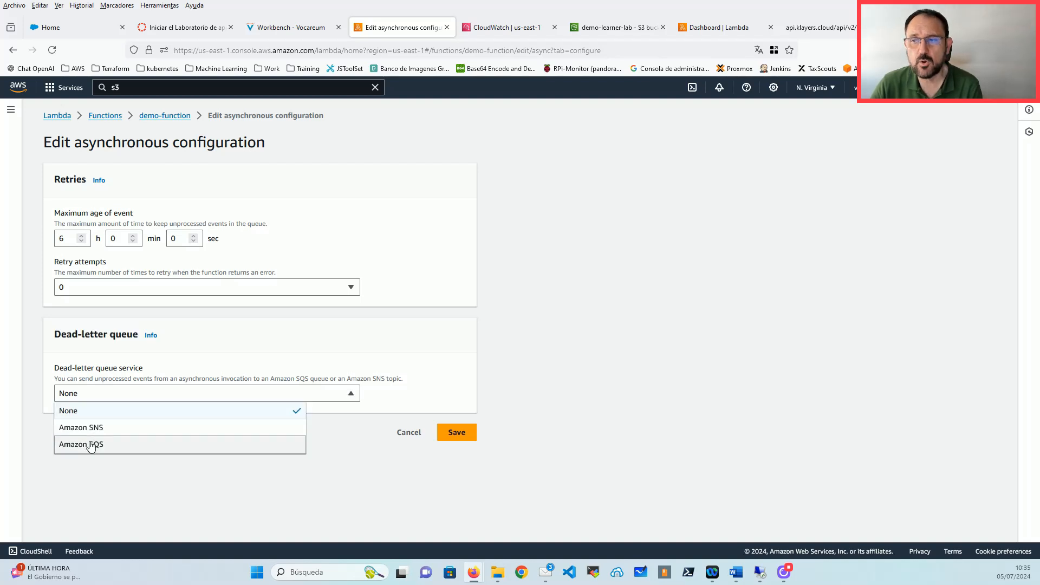
click(588, 331)
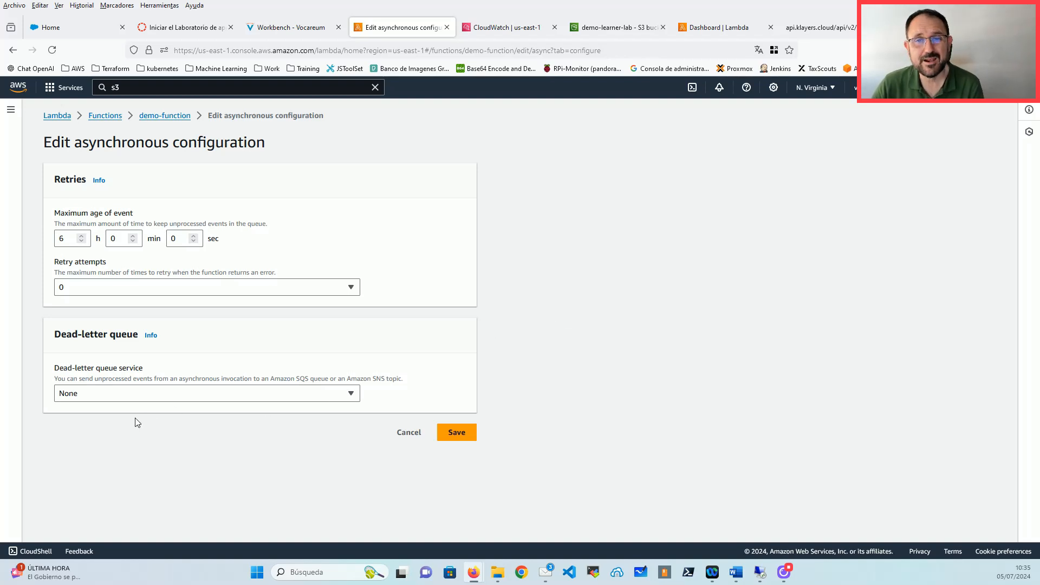
drag(55, 334, 139, 335)
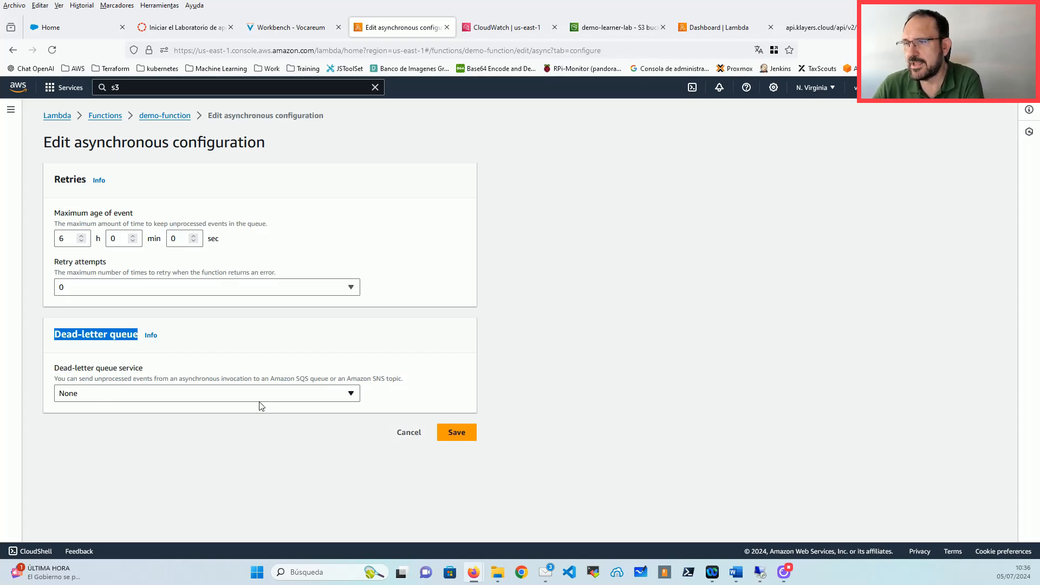
Step: Cancel the asynchronous edits; settings still show 2 retries and dead-letter queue None
click(401, 433)
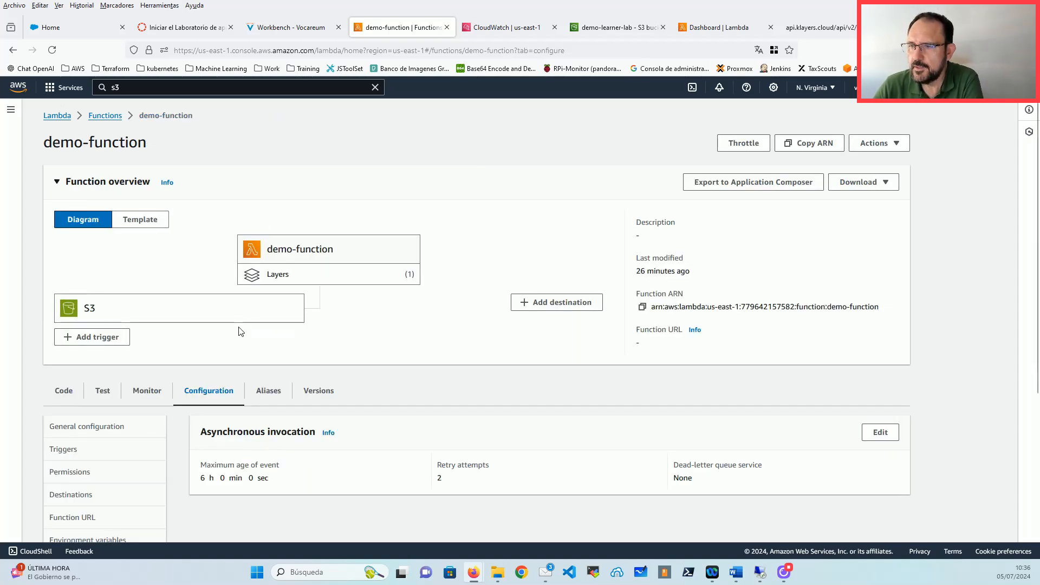
scroll(171, 360, down, 4)
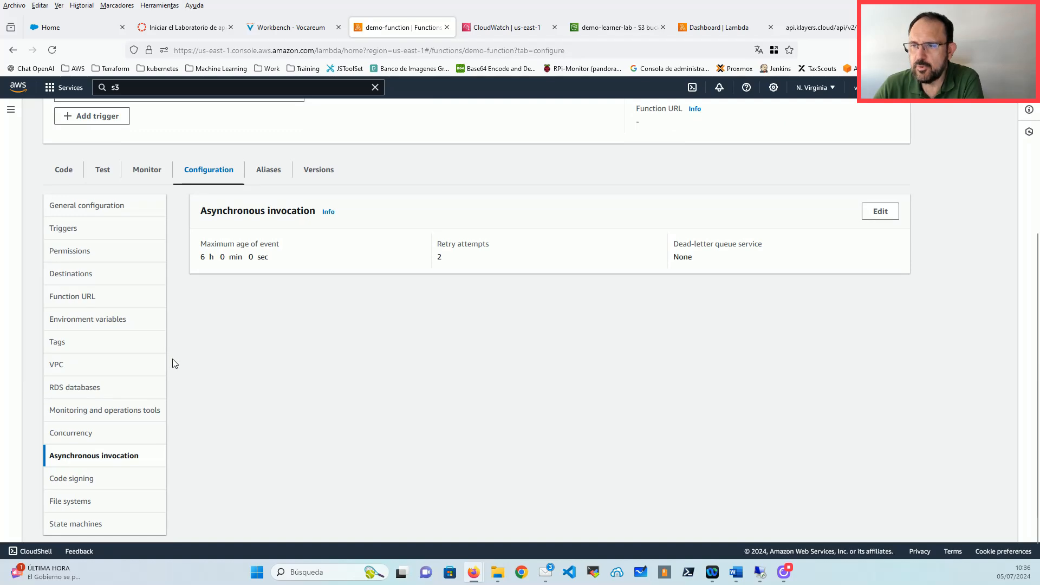
scroll(166, 369, down, 1)
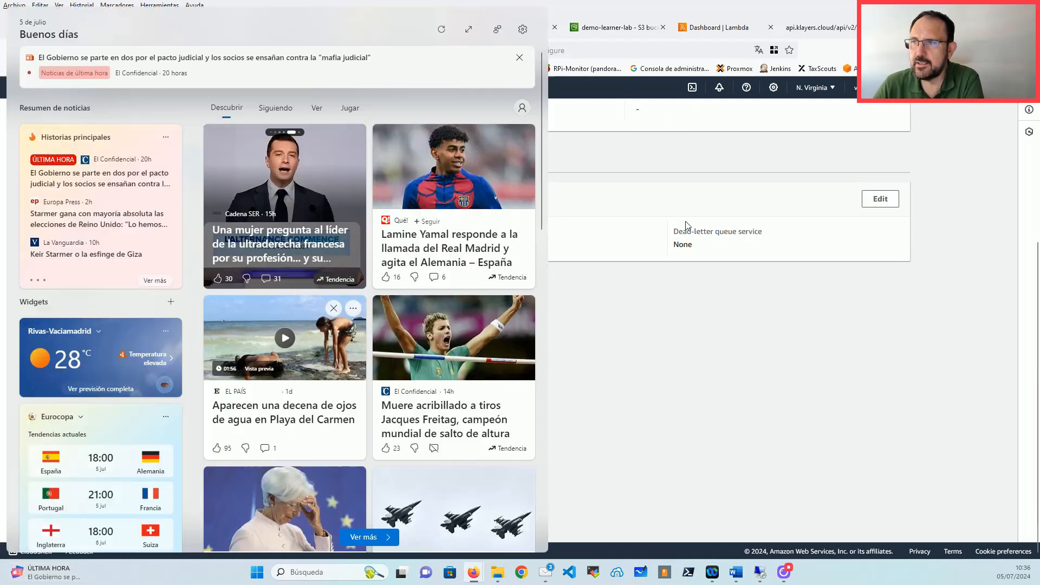
drag(684, 244, 688, 246)
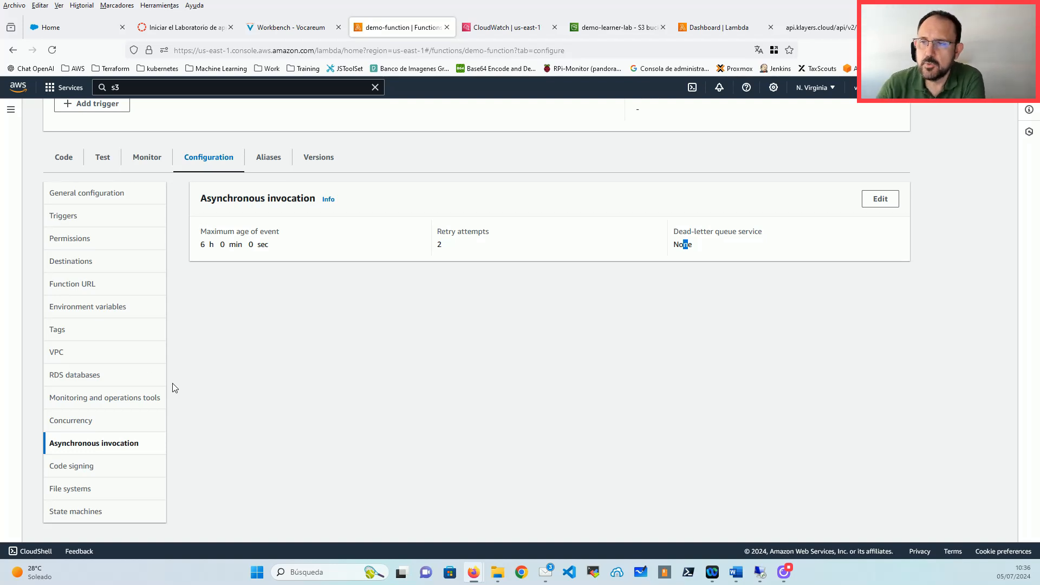
Step: Edit demo-function's VPC, choosing vpc-0cbb1dc9c9e4166fe and four of its subnets
click(64, 353)
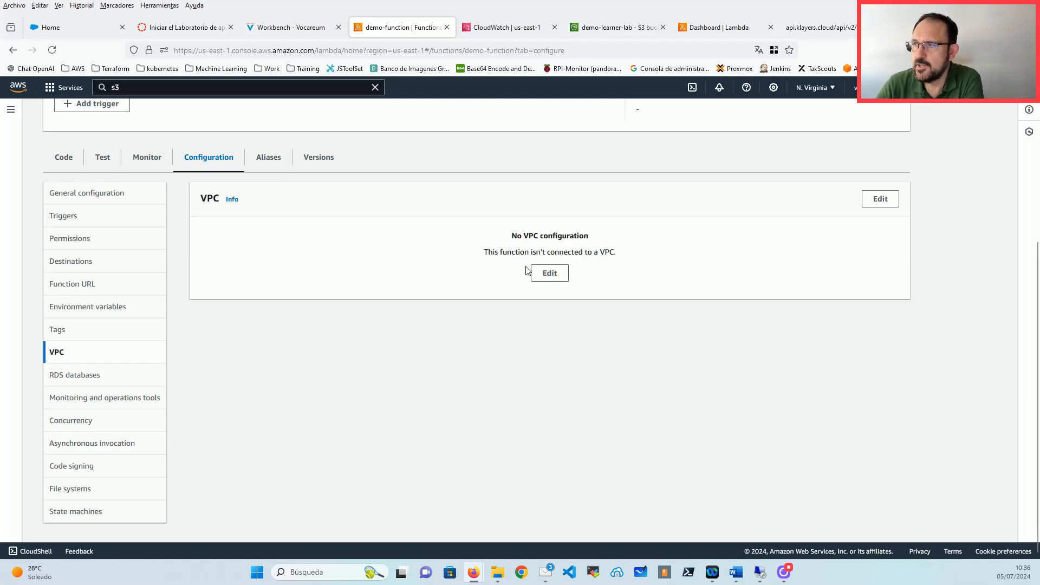
click(548, 273)
click(146, 306)
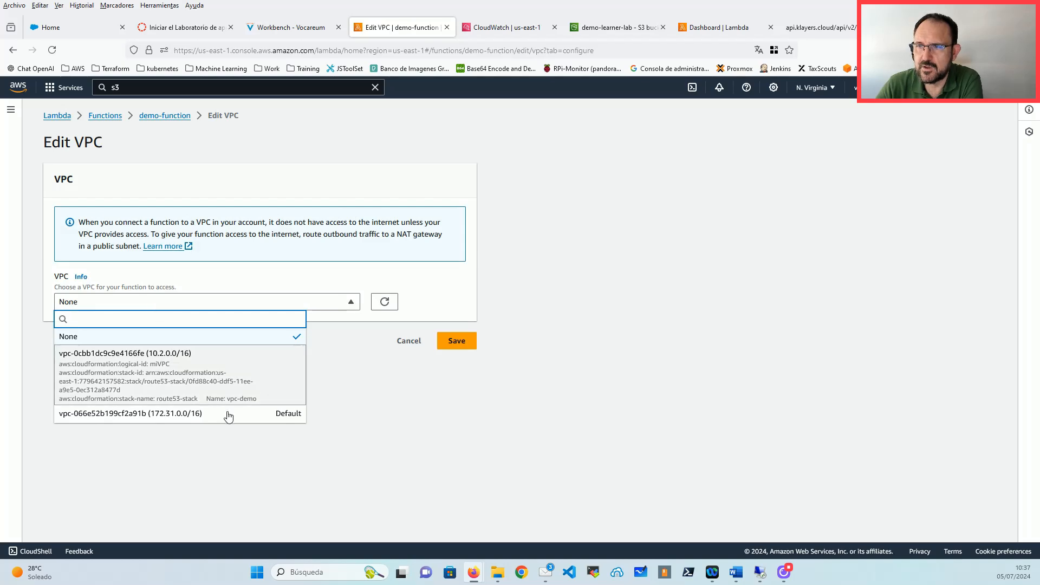
click(187, 375)
click(132, 382)
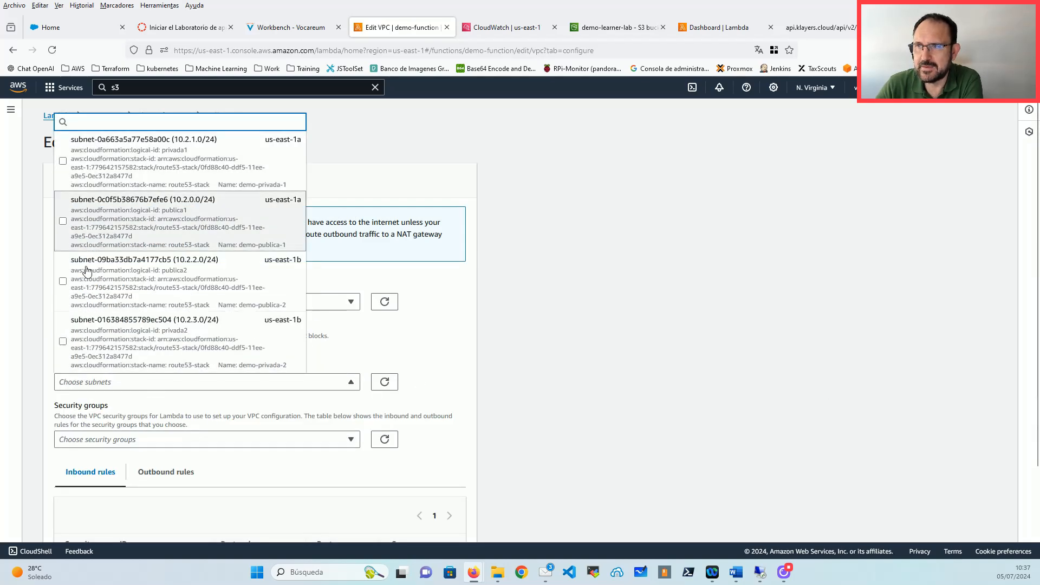
click(103, 217)
click(105, 165)
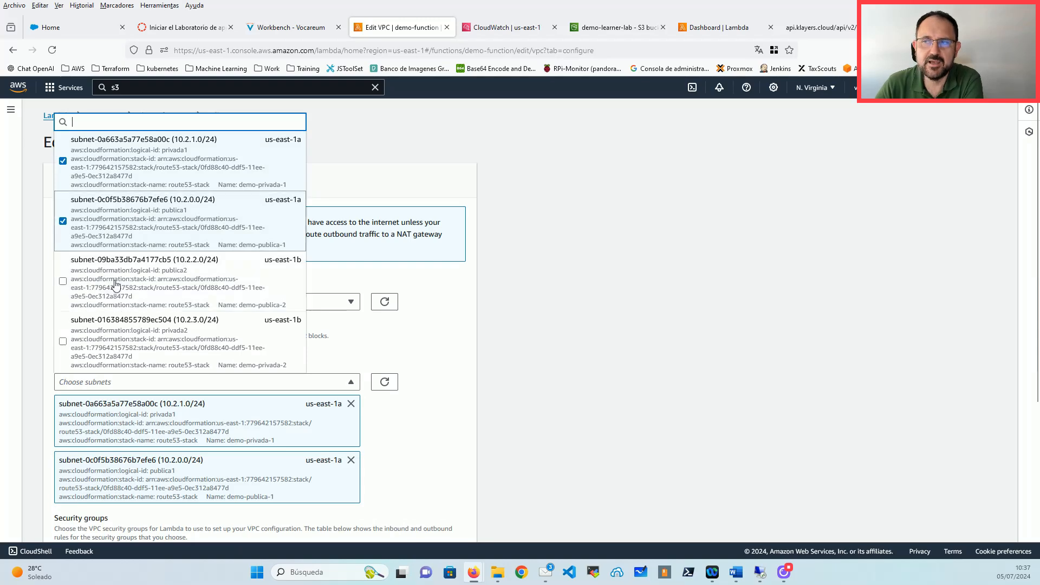
click(136, 278)
click(158, 331)
click(523, 342)
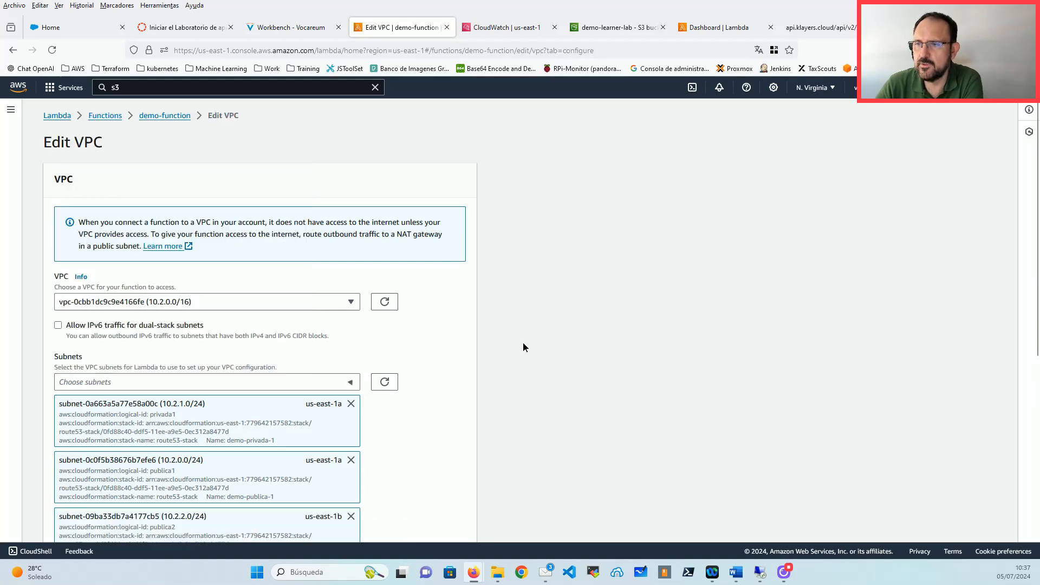
Step: Browse security groups without choosing one, then cancel the VPC edits
scroll(179, 347, down, 2)
scroll(162, 350, down, 3)
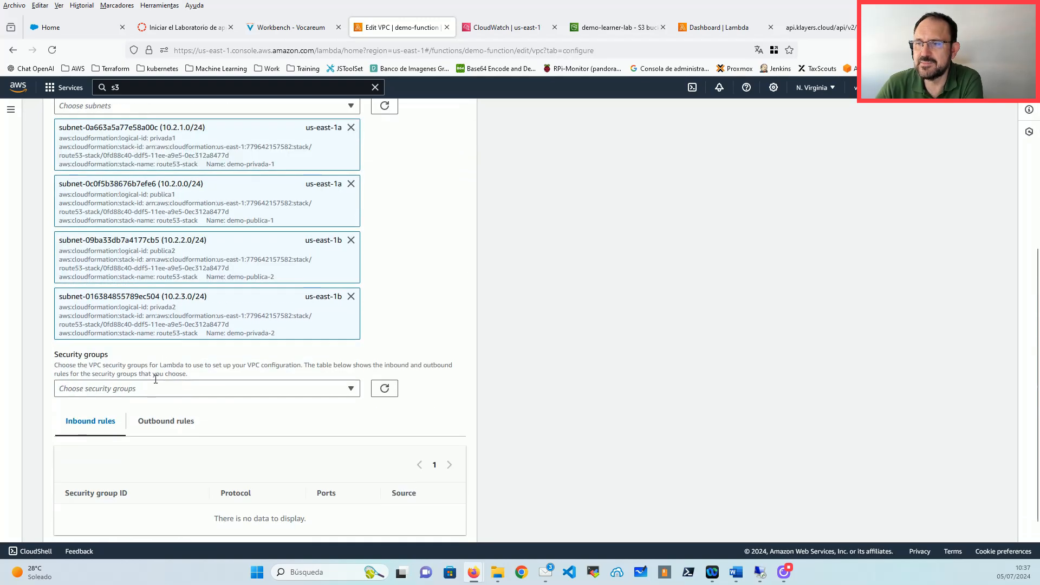
click(120, 388)
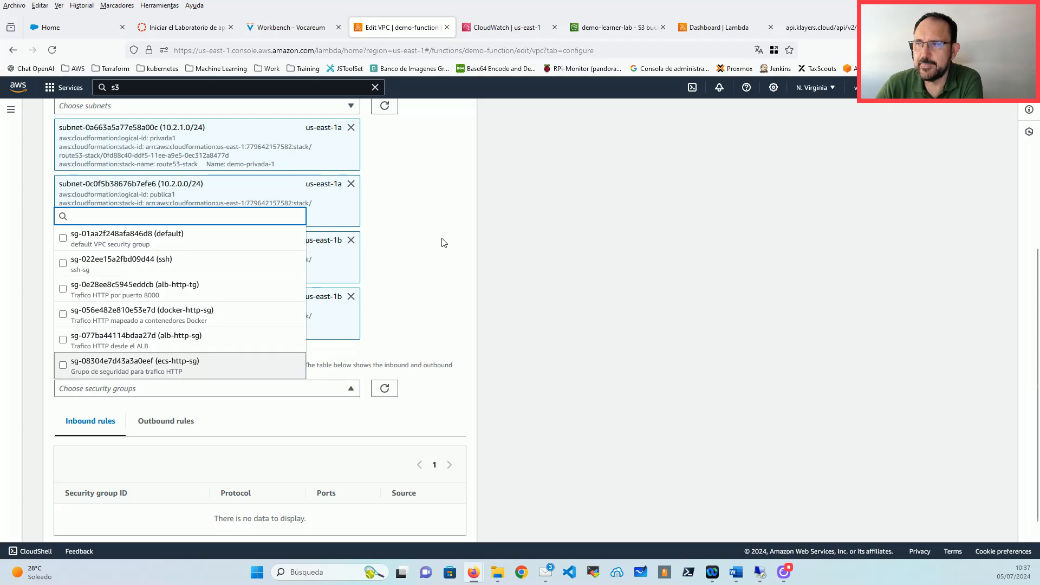
click(509, 245)
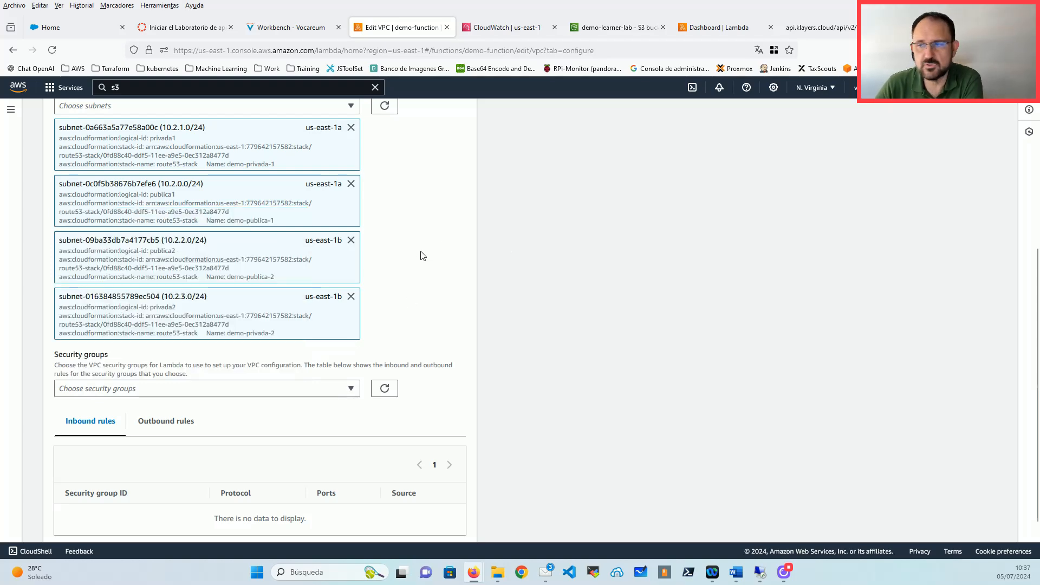
scroll(454, 304, down, 1)
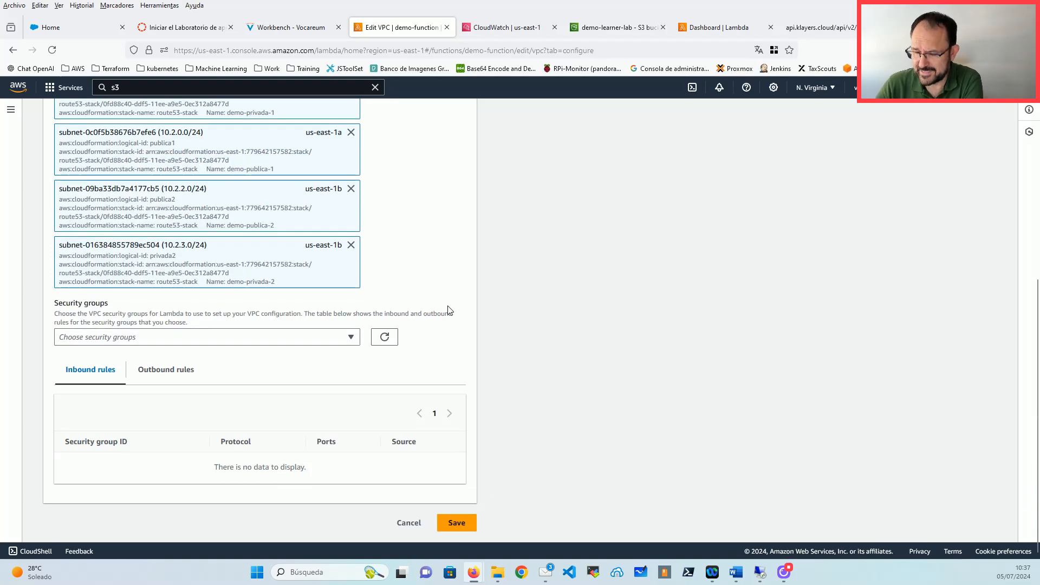
scroll(440, 308, up, 3)
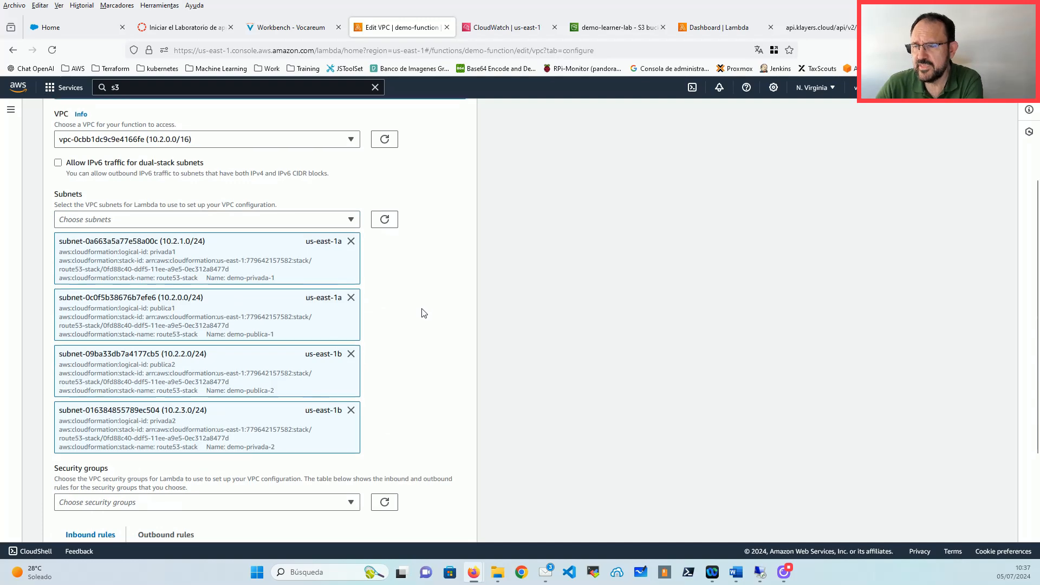
scroll(423, 311, down, 3)
scroll(422, 290, up, 5)
scroll(412, 290, down, 5)
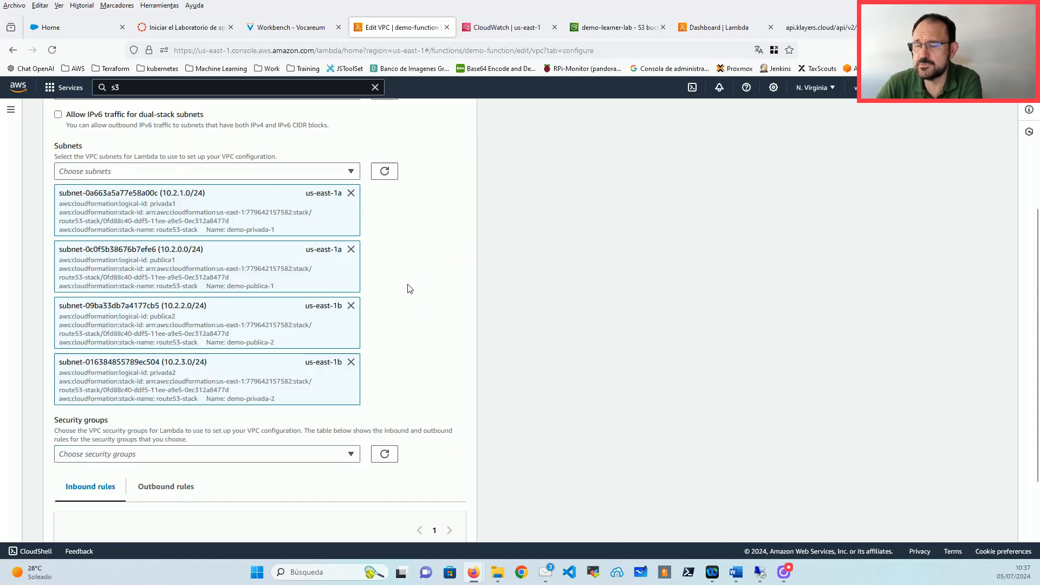
click(415, 524)
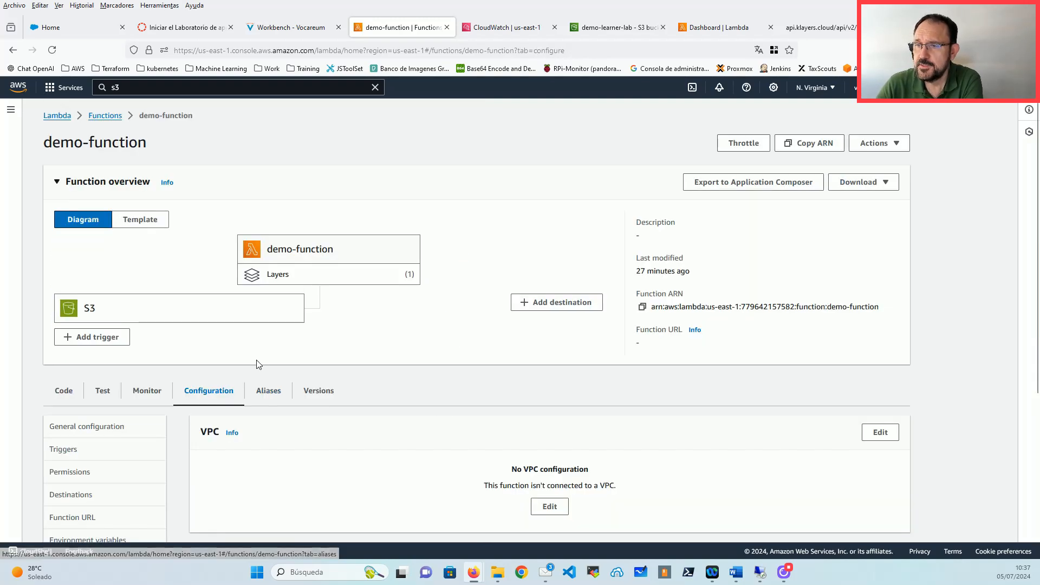
Step: Scroll the demo-function page back toward the top
scroll(263, 354, down, 3)
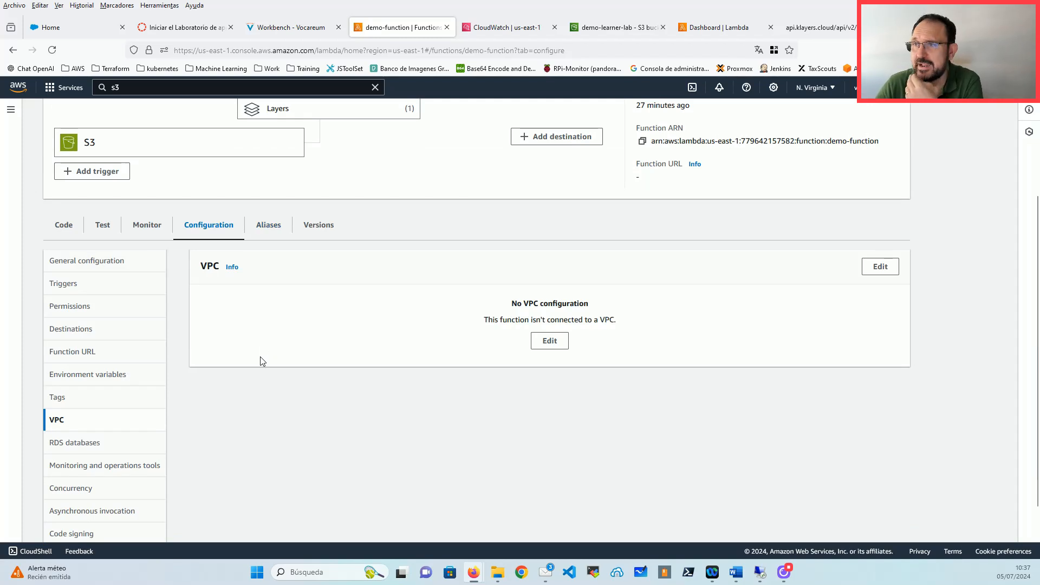
scroll(260, 362, up, 3)
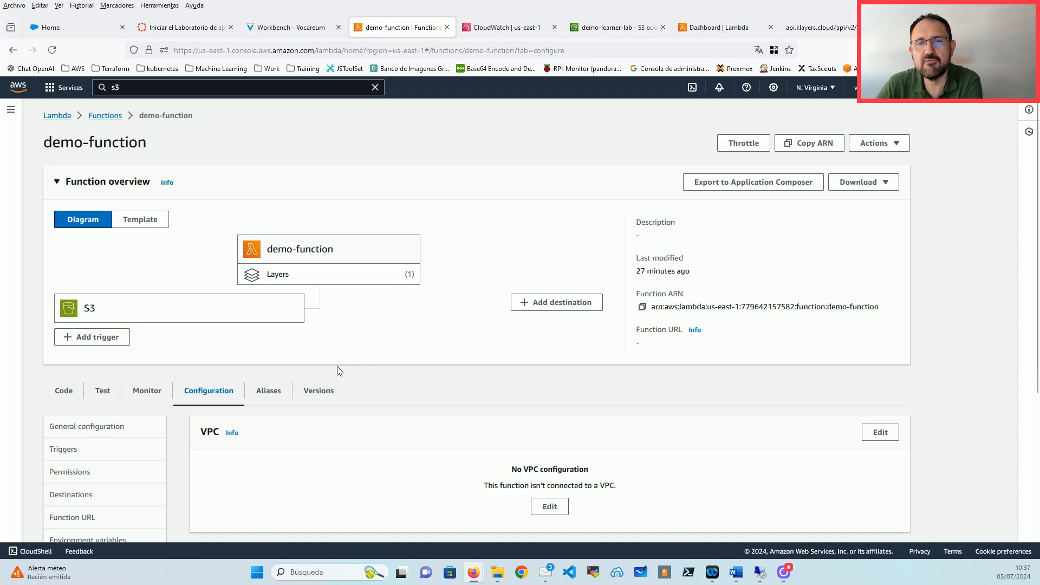
Step: Change line 7 to return 'Hello from Lambda v1!', save lambda_function.py, and deploy it
click(80, 385)
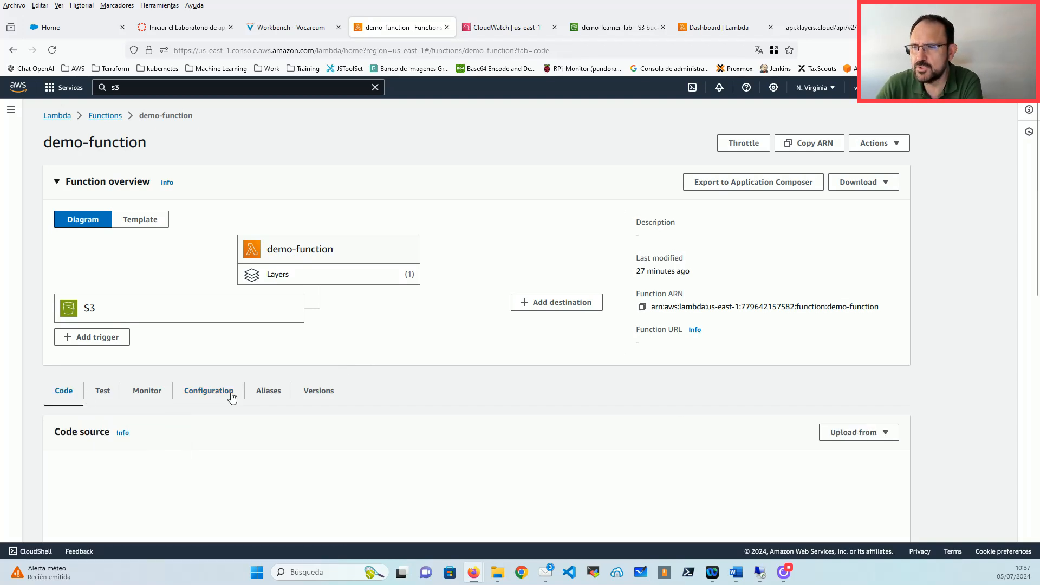
scroll(351, 331, down, 3)
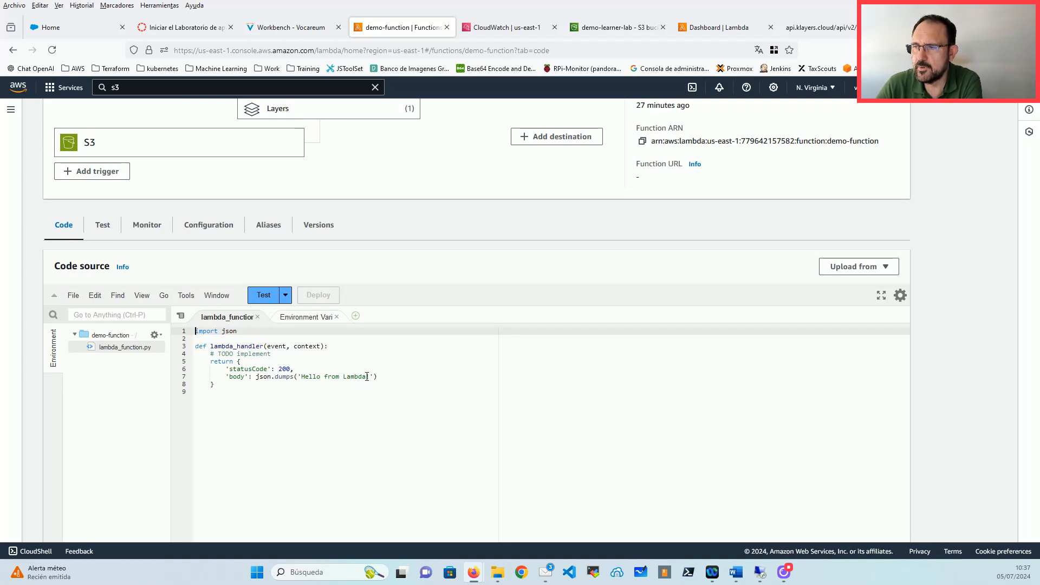
click(391, 378)
text(v1)
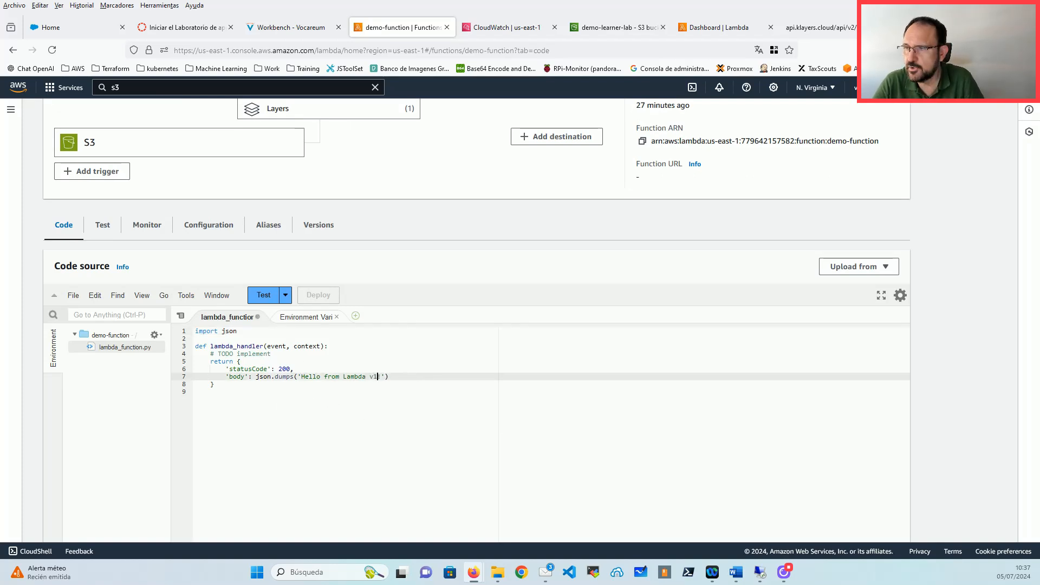
text(!)
click(408, 430)
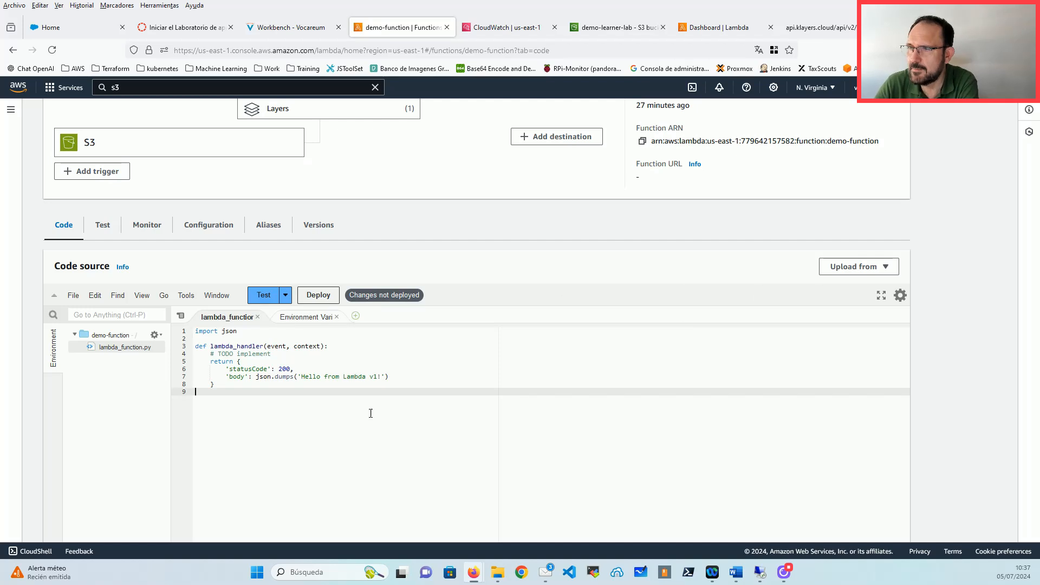
click(73, 298)
click(85, 356)
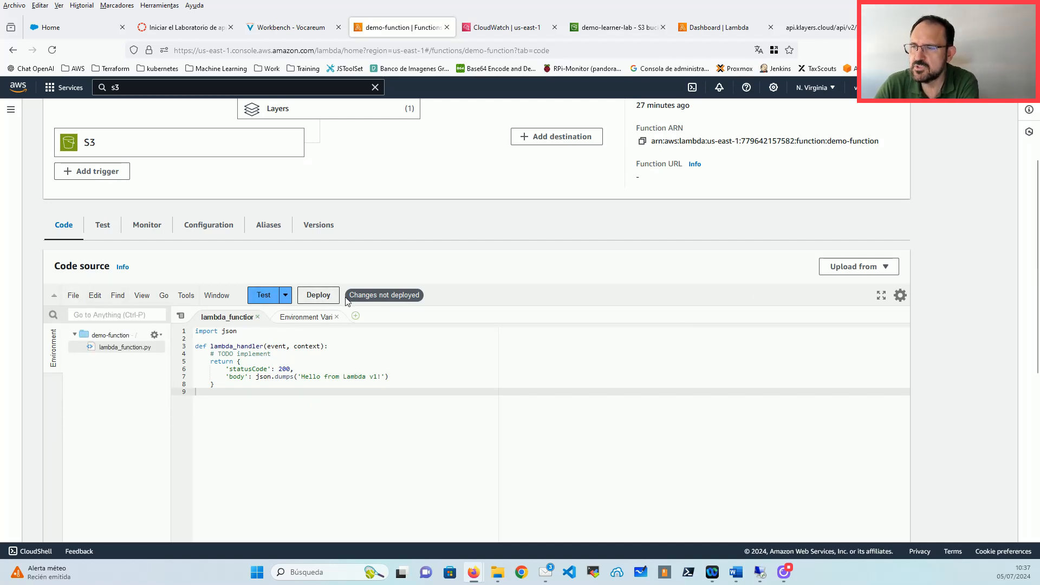
click(314, 302)
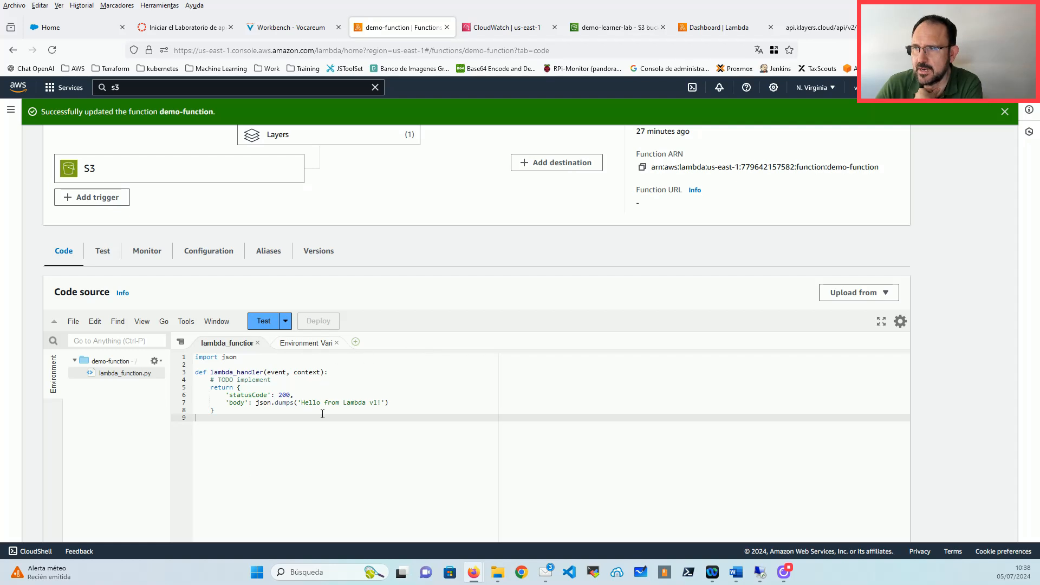
Step: Remove the stray '$LATEST' test text below the code and deploy again
key(Return)
key(Return)
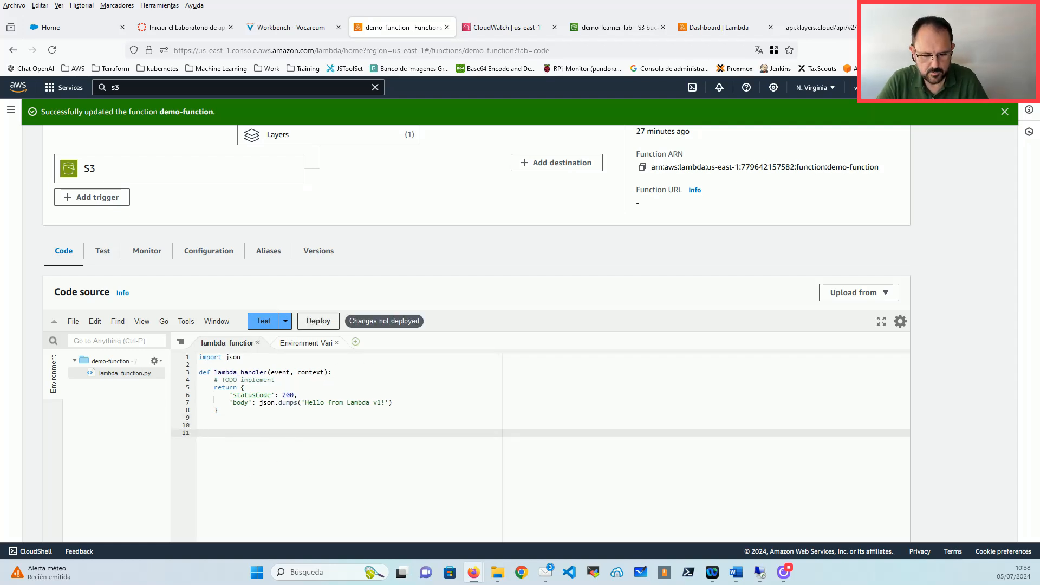
text($LATEST)
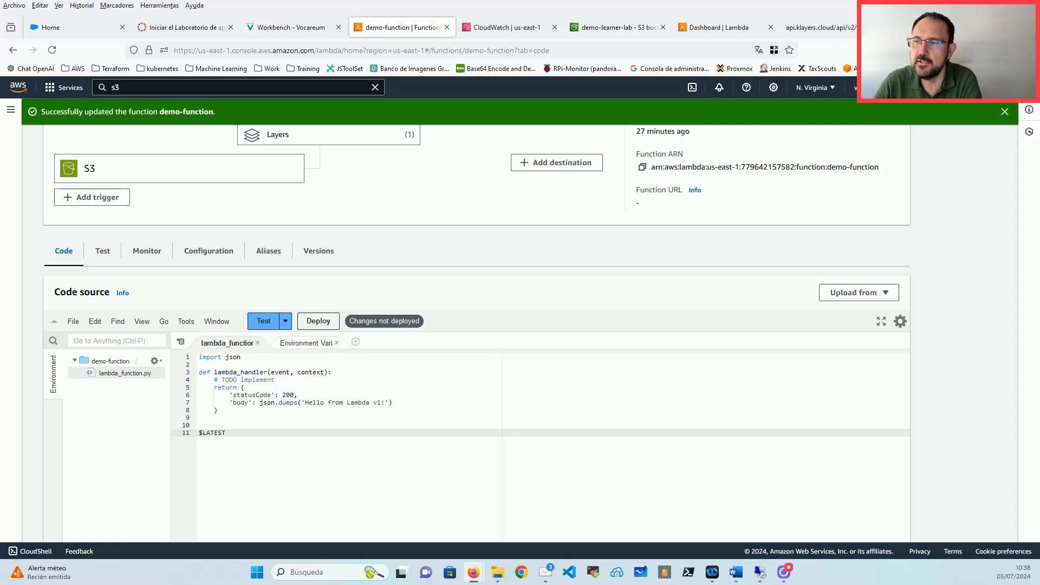
drag(233, 433, 189, 433)
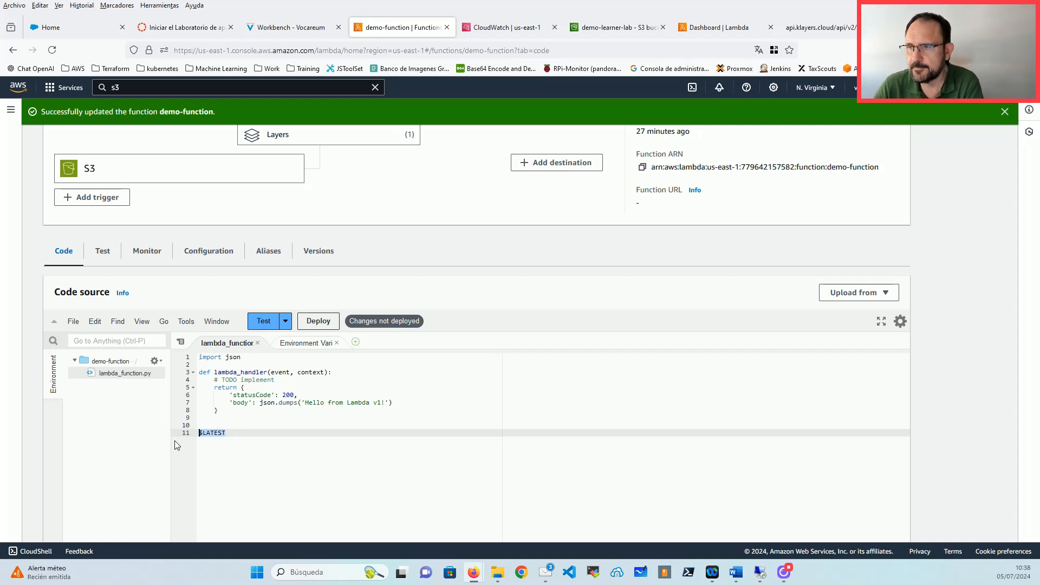
key(BackSpace)
key(BackSpace)
key(BackSpace)
click(318, 322)
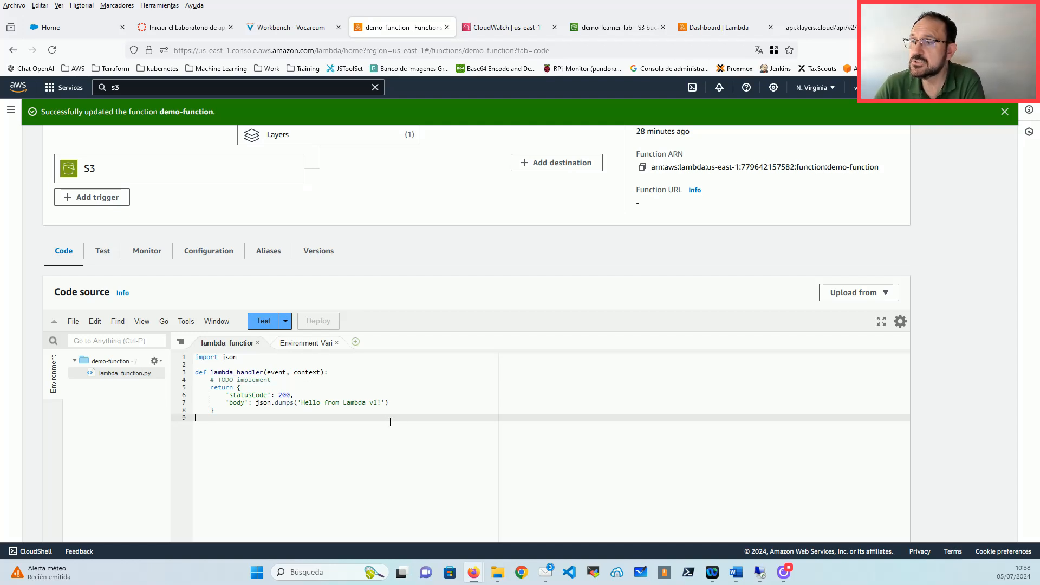
scroll(486, 414, up, 3)
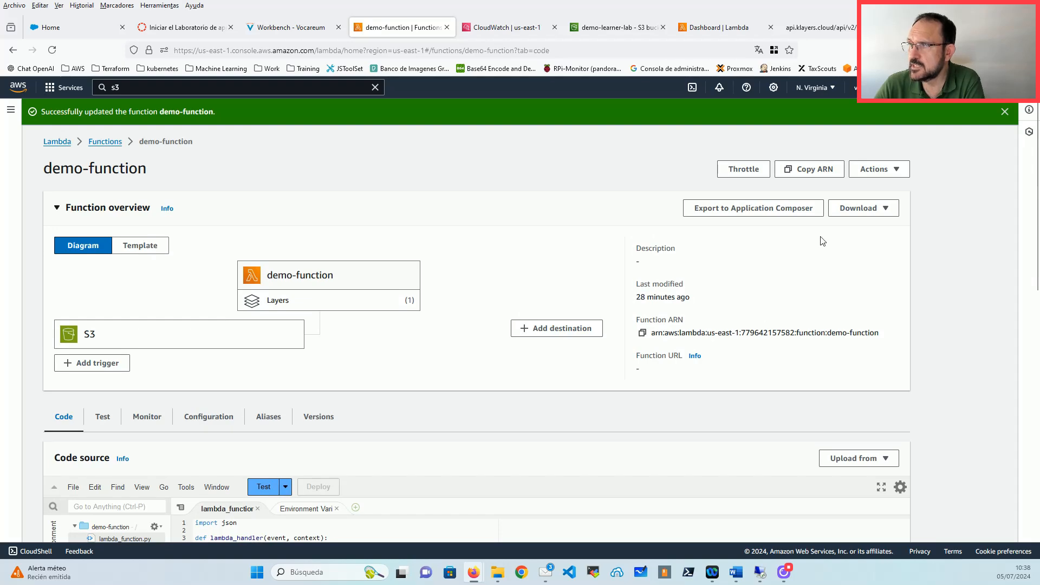
Step: Publish a new version described 'versión de Producción' from the Actions menu
click(889, 172)
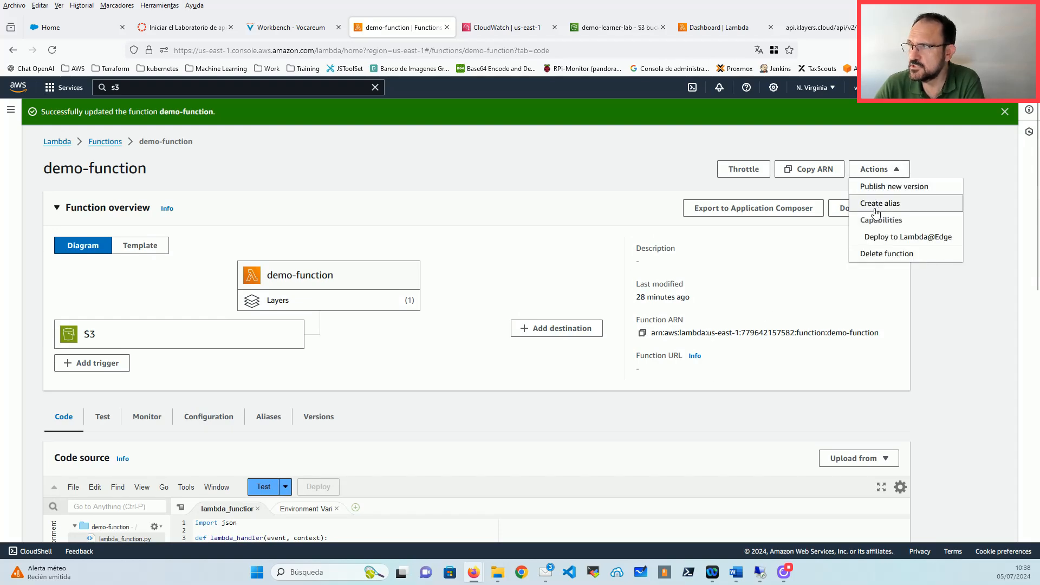
click(909, 187)
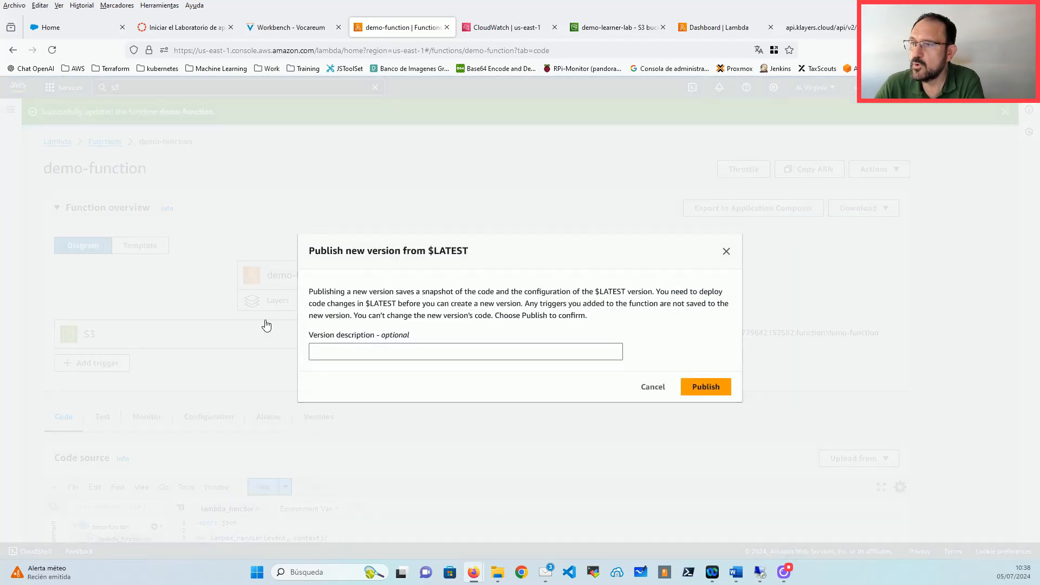
click(411, 350)
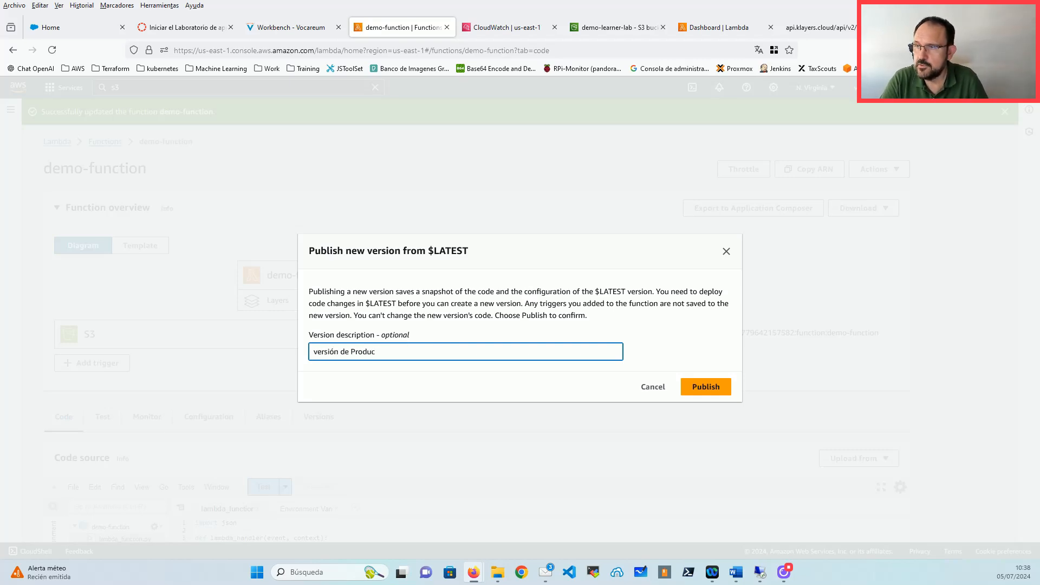
click(725, 387)
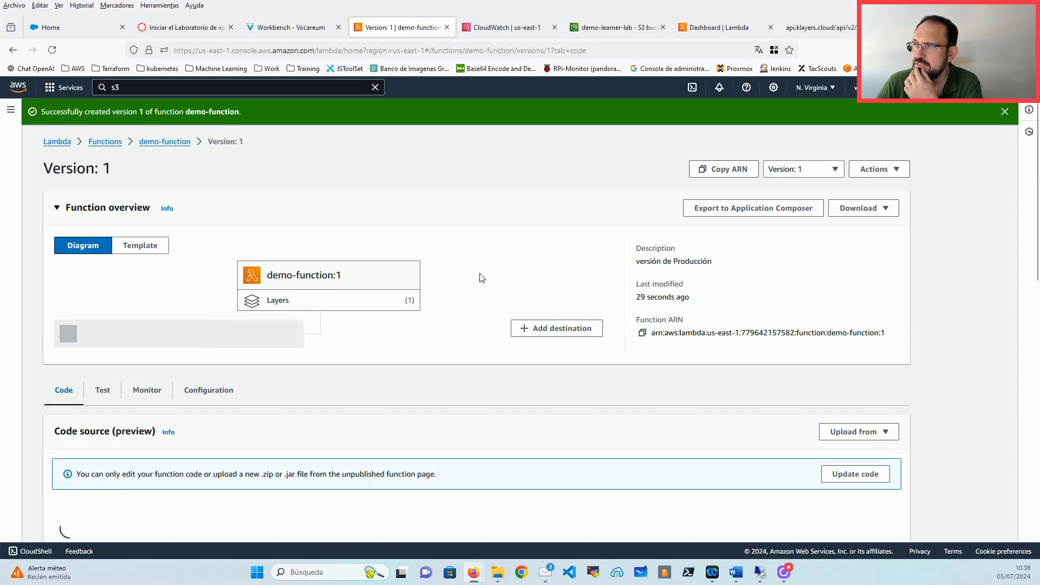
Step: Review version 1's code and close the Environment Variables editor tab
scroll(482, 278, down, 2)
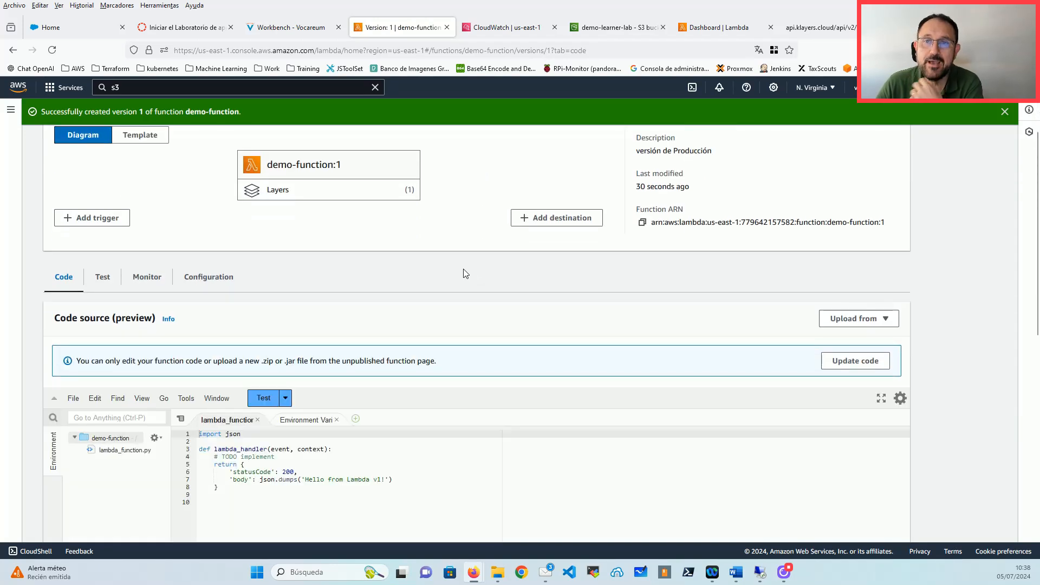
scroll(431, 264, down, 2)
click(253, 378)
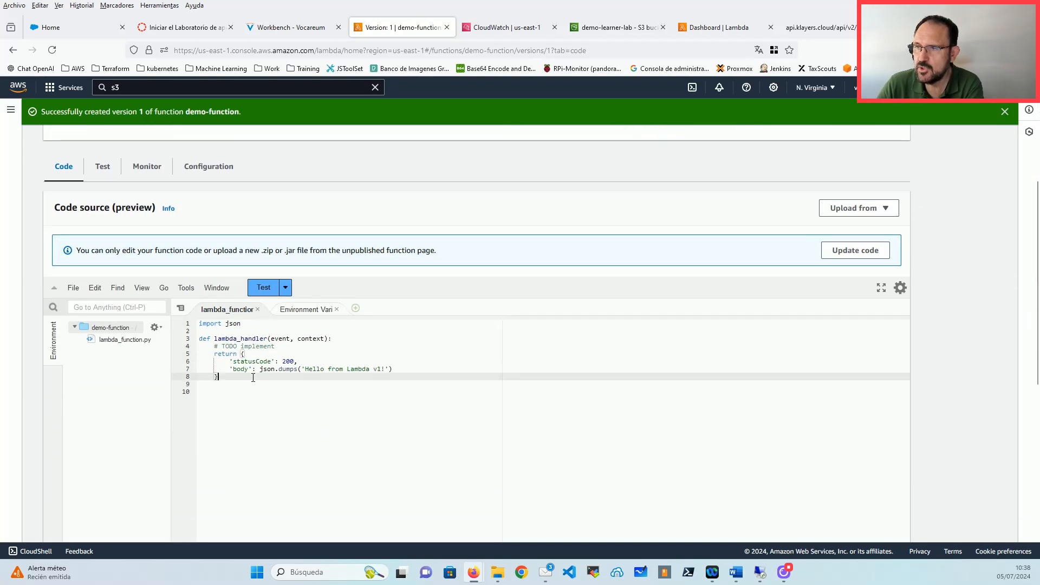
click(251, 391)
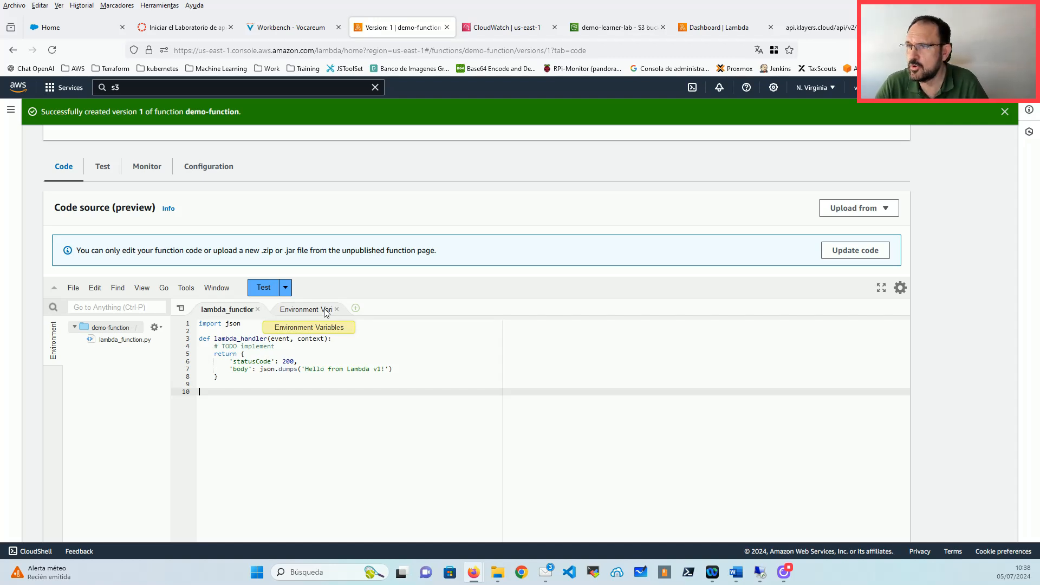
click(337, 308)
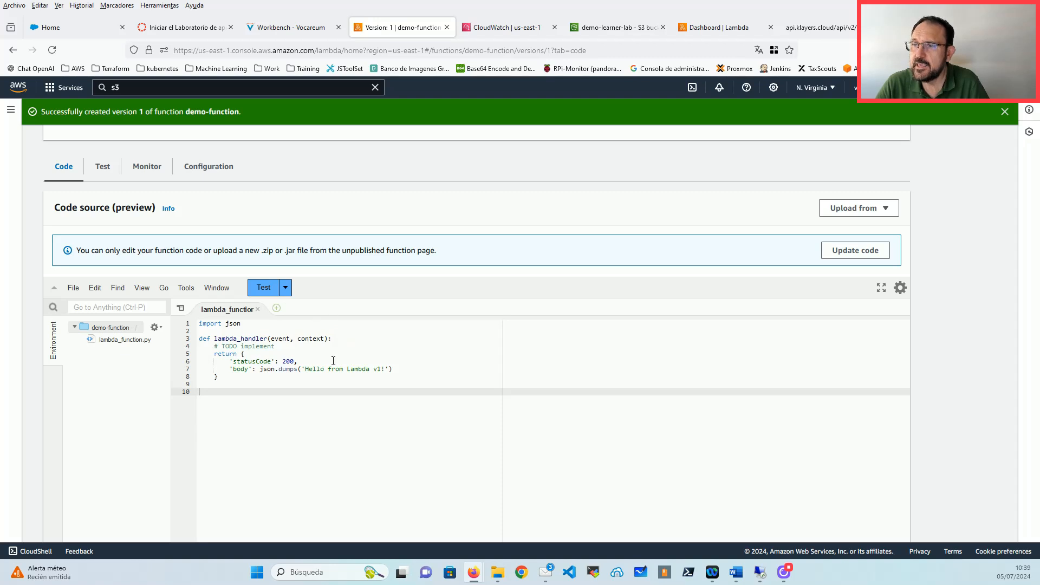
scroll(334, 367, up, 1)
scroll(334, 367, up, 3)
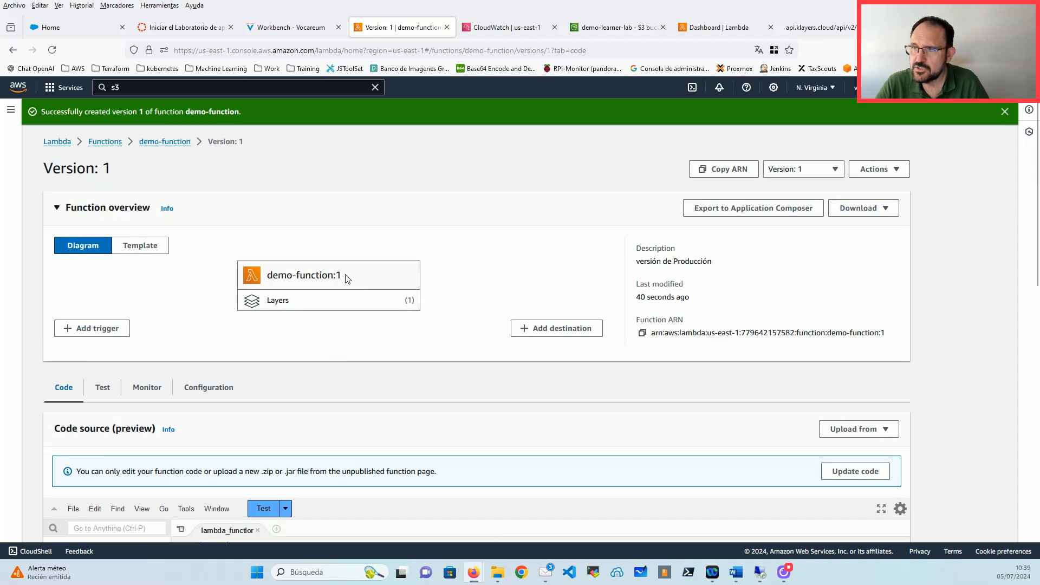
drag(349, 277, 334, 275)
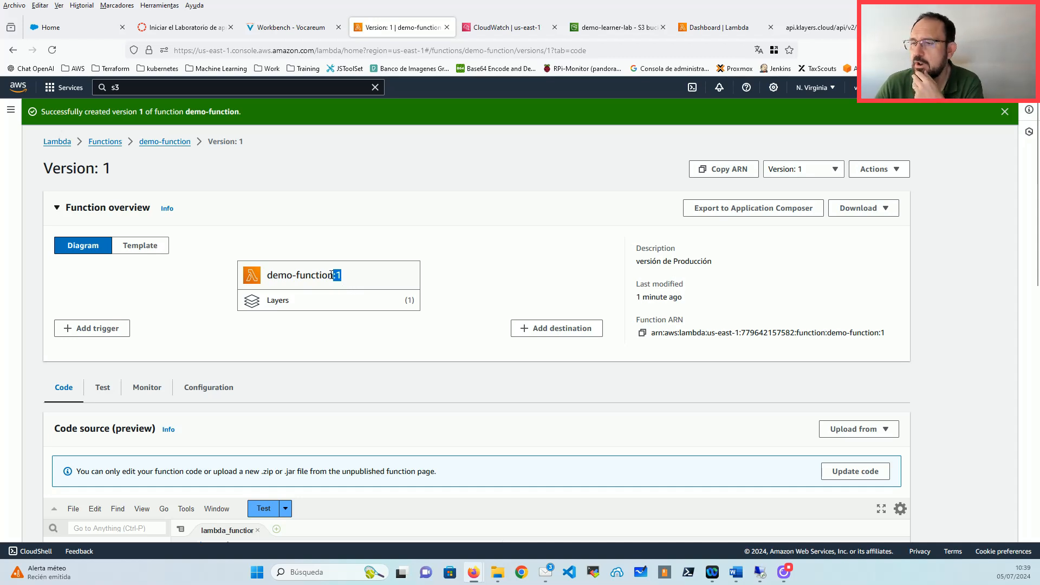
scroll(320, 267, down, 2)
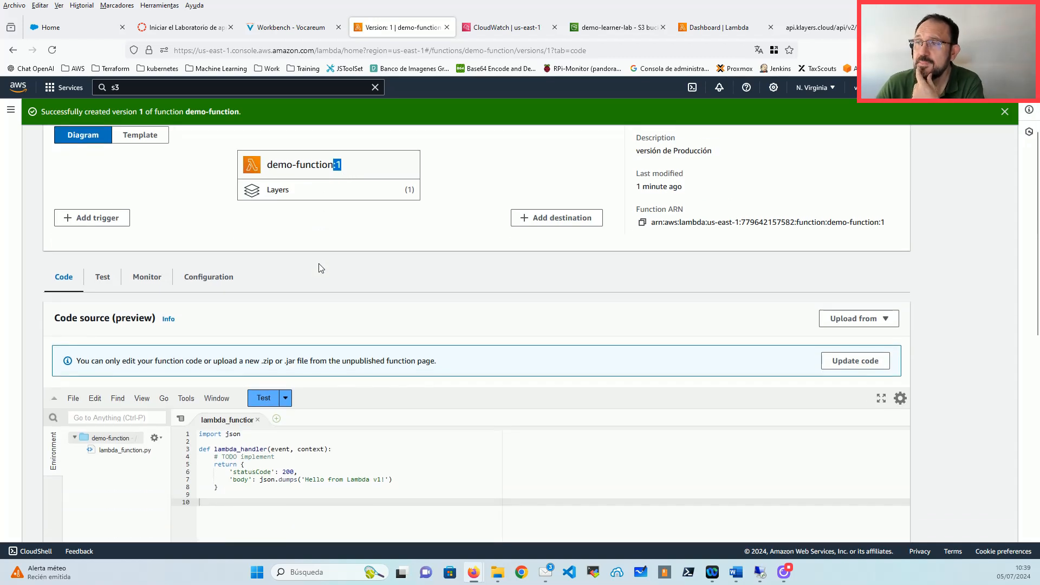
scroll(321, 269, up, 2)
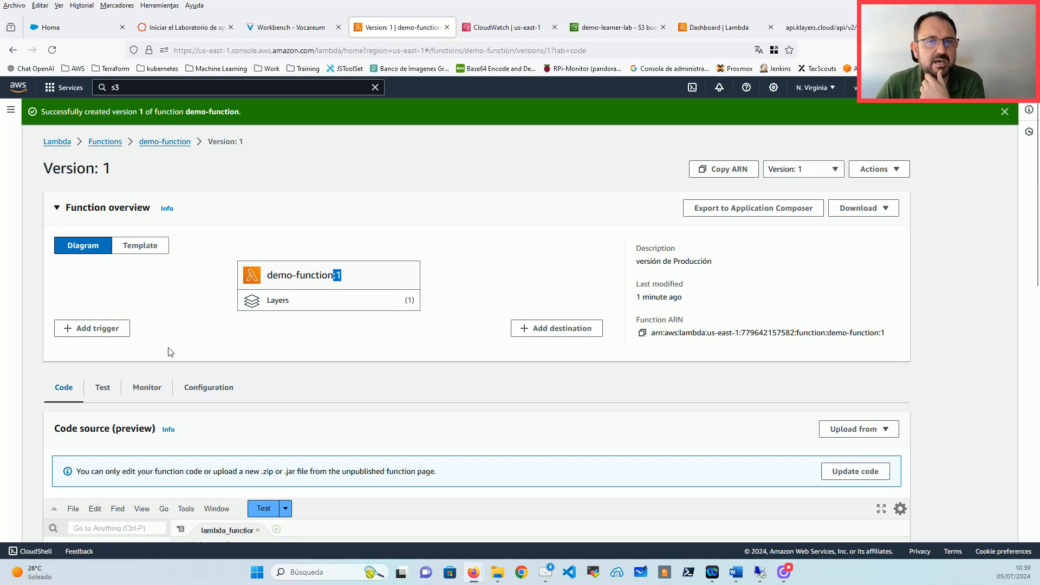
Step: Open version 1's Monitor tab and look through its empty CloudWatch metrics
click(152, 388)
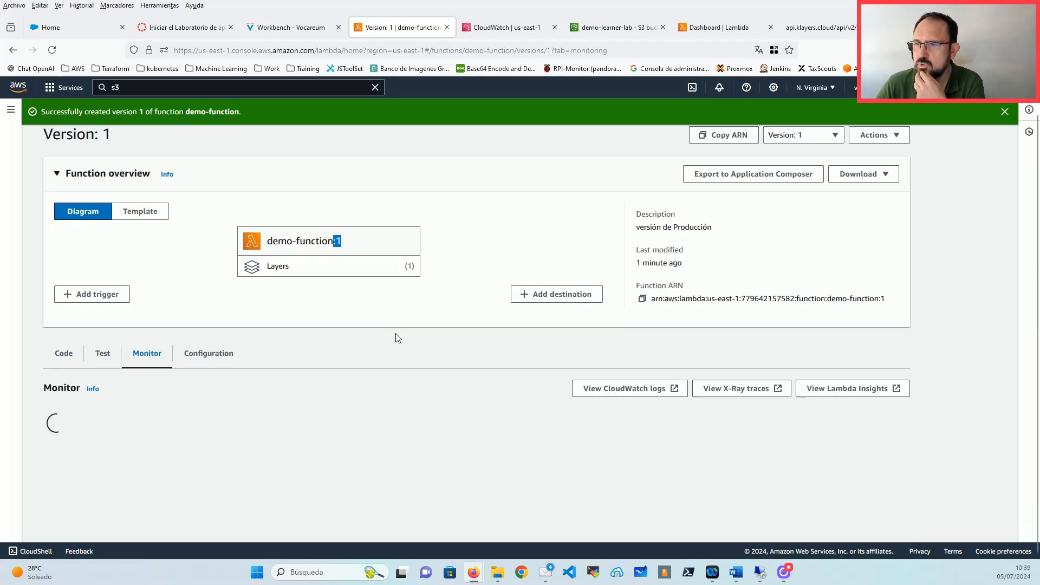
scroll(395, 337, down, 6)
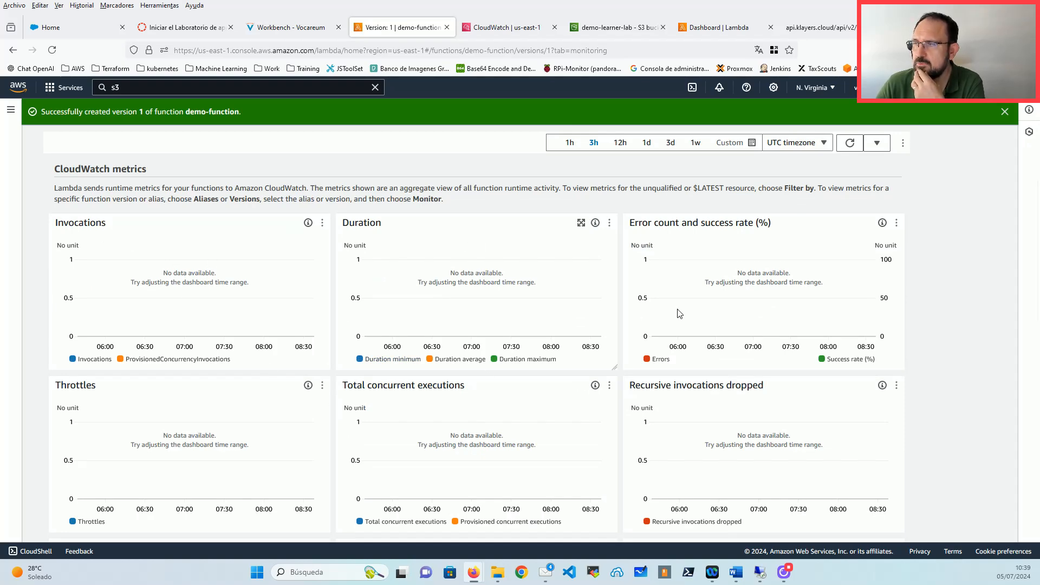
scroll(688, 374, down, 6)
scroll(685, 371, up, 5)
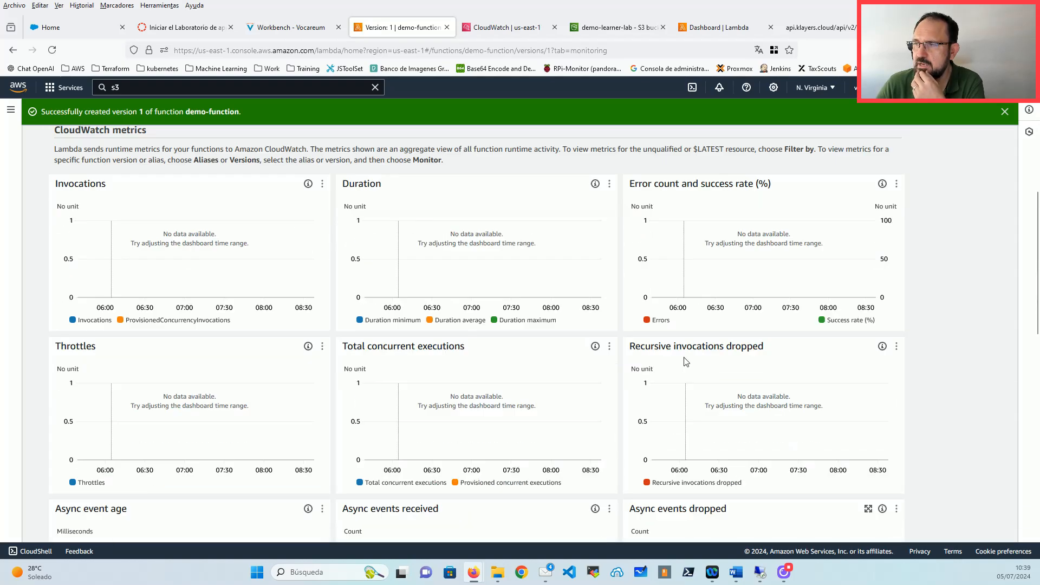
scroll(685, 362, up, 6)
scroll(619, 349, down, 1)
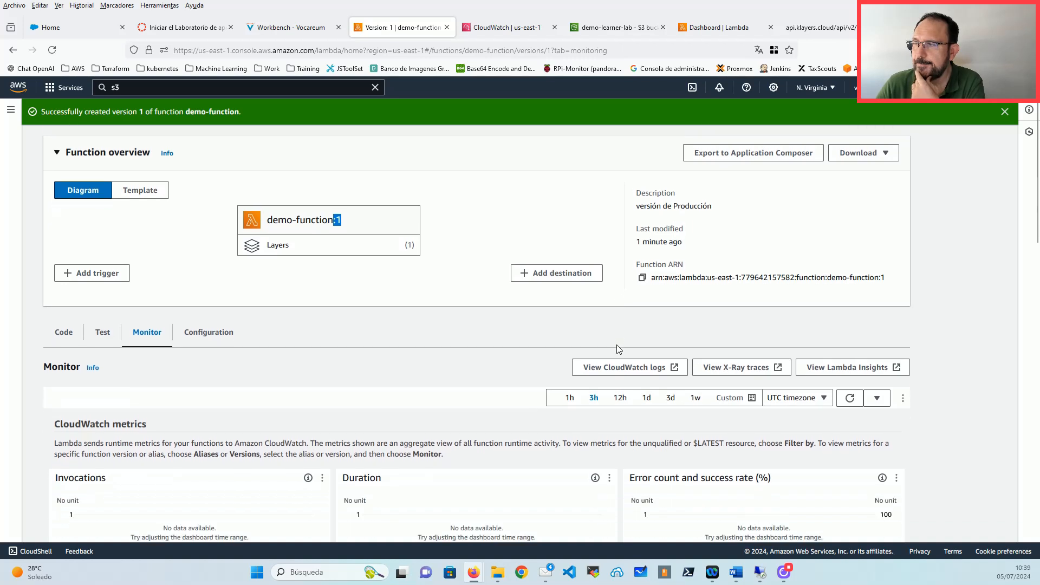
scroll(620, 349, up, 1)
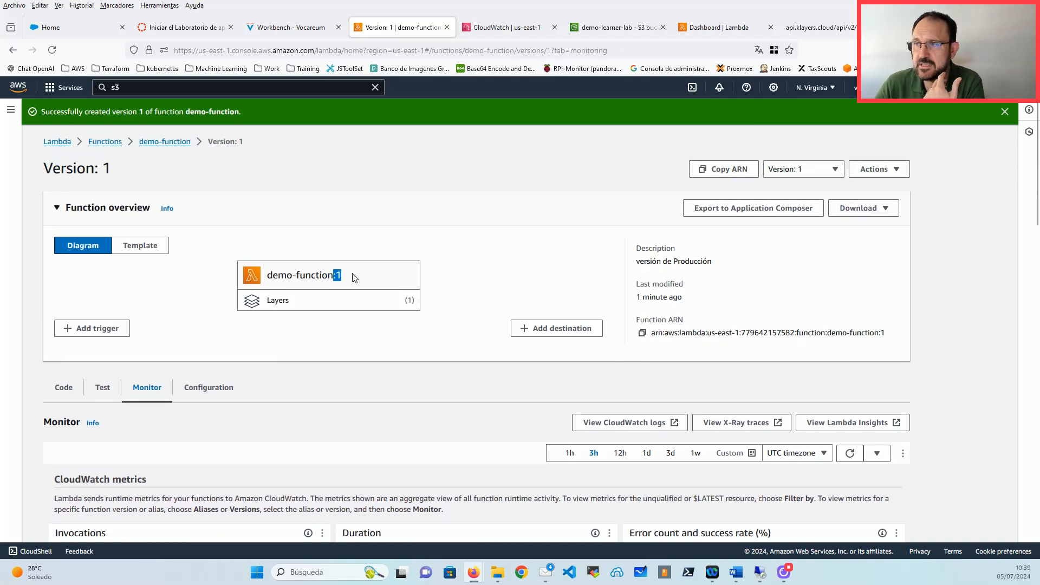
Step: Highlight the version number in the function name, glance at the Template, then return to Diagram
click(338, 277)
drag(332, 275, 346, 272)
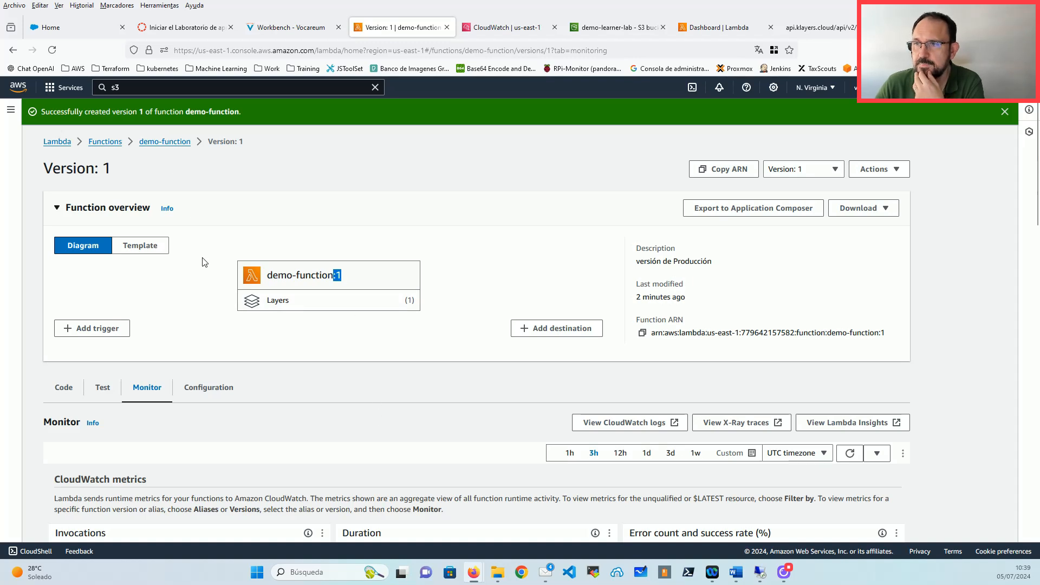
click(140, 245)
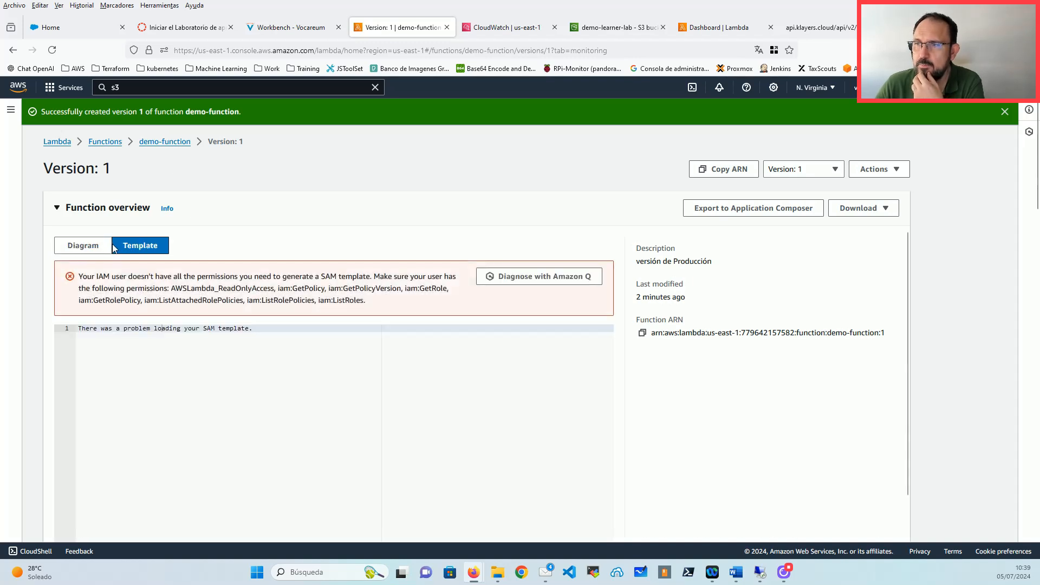
click(83, 245)
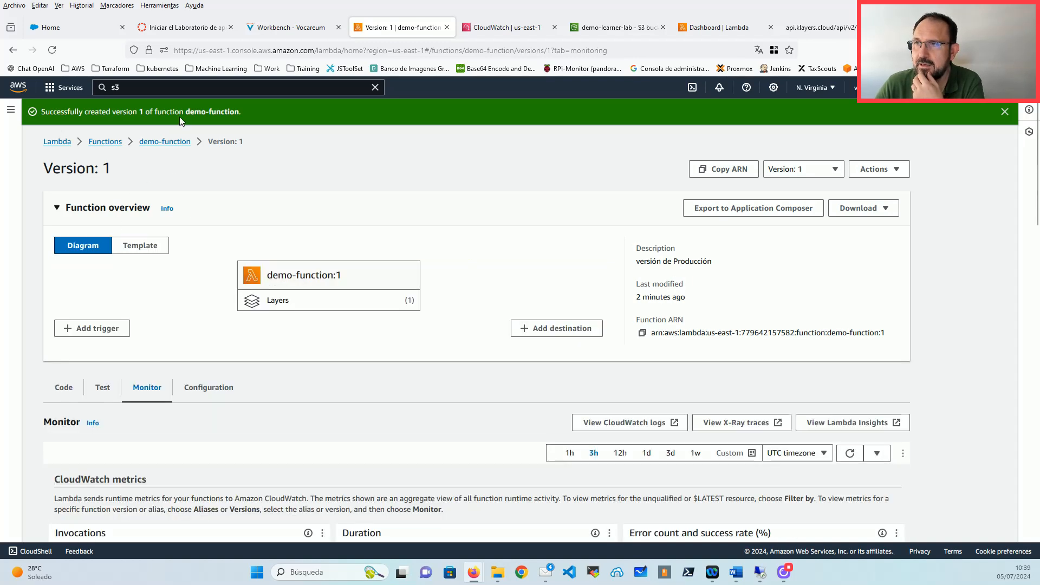
Step: Return to the main demo-function page via the breadcrumb and show its Code tab
click(165, 142)
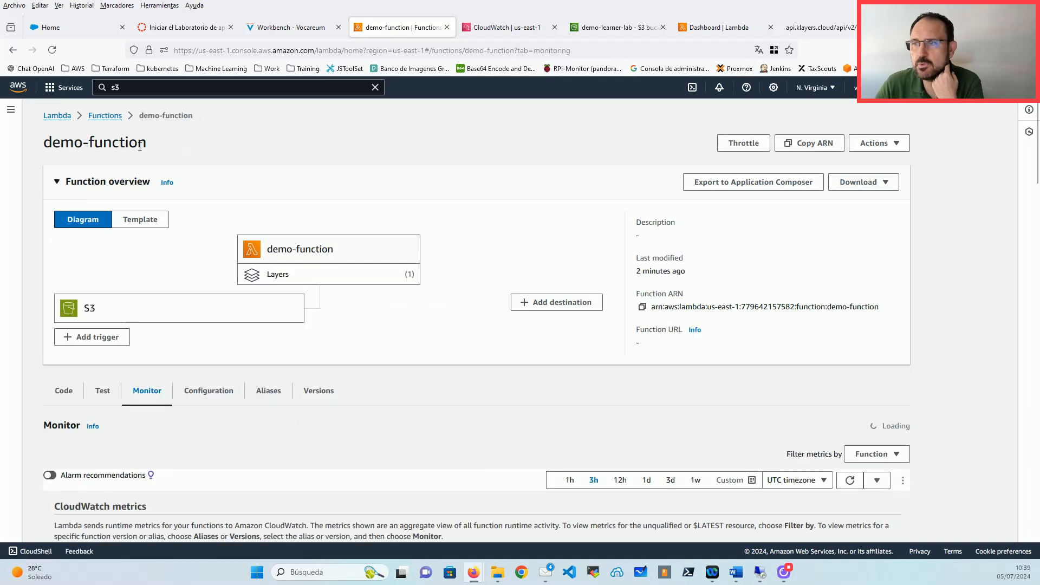
scroll(555, 248, down, 1)
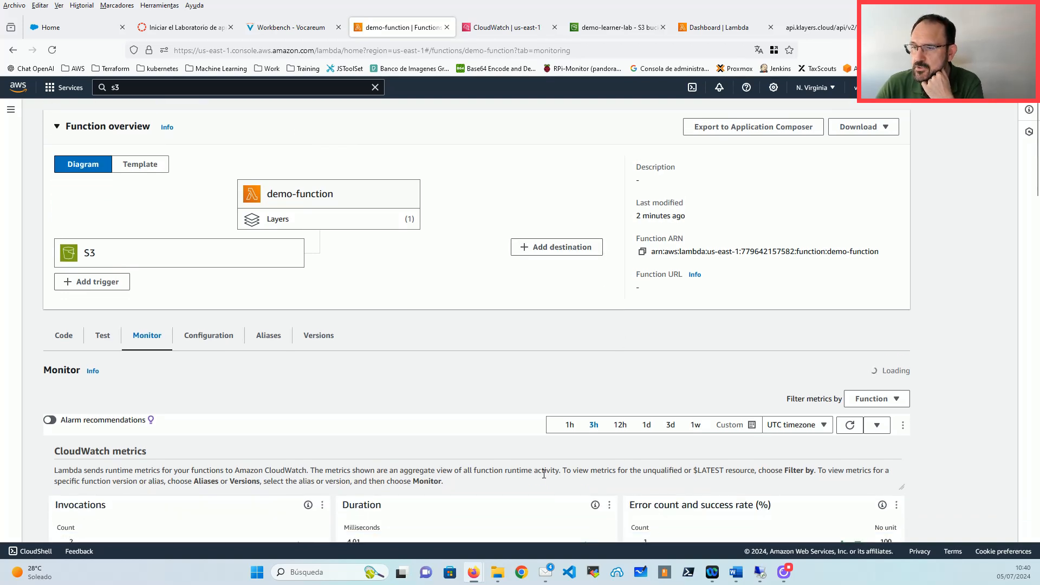
scroll(544, 474, down, 1)
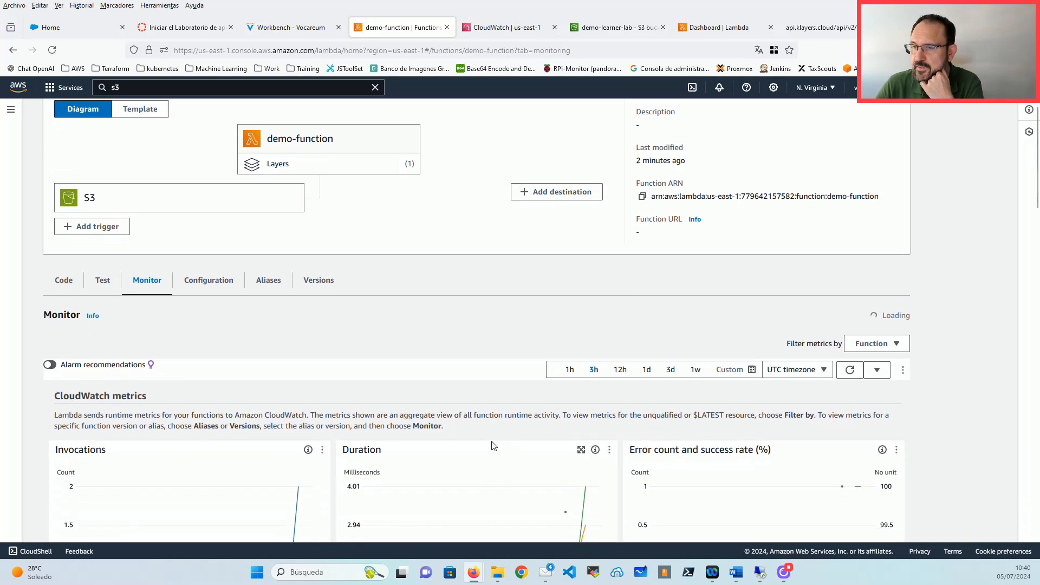
click(59, 282)
scroll(346, 320, up, 2)
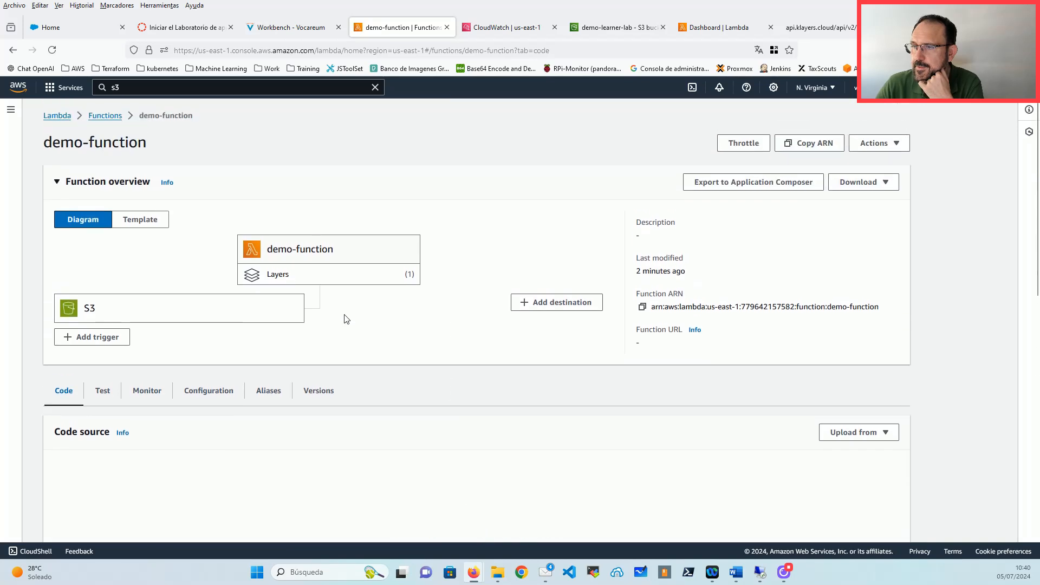
Step: Check version 1's row in the Versions tab, then return to the lambda_function.py code
click(322, 396)
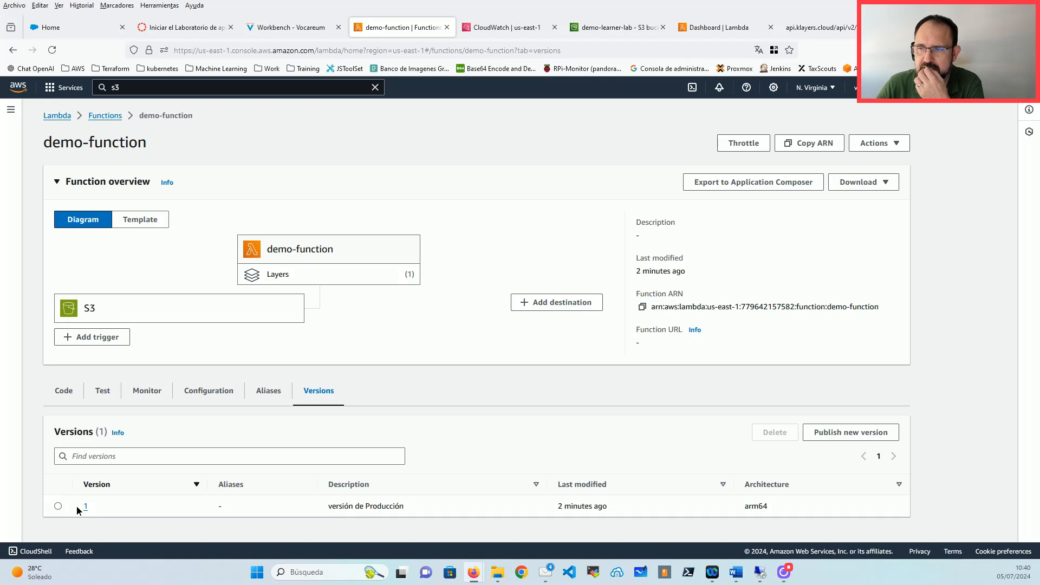
drag(77, 508, 796, 510)
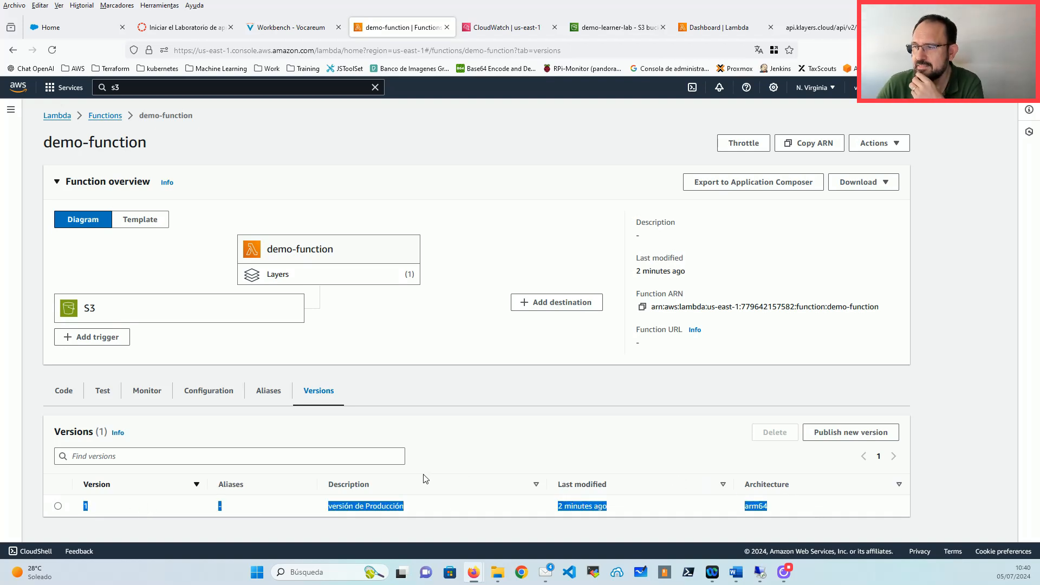
click(475, 507)
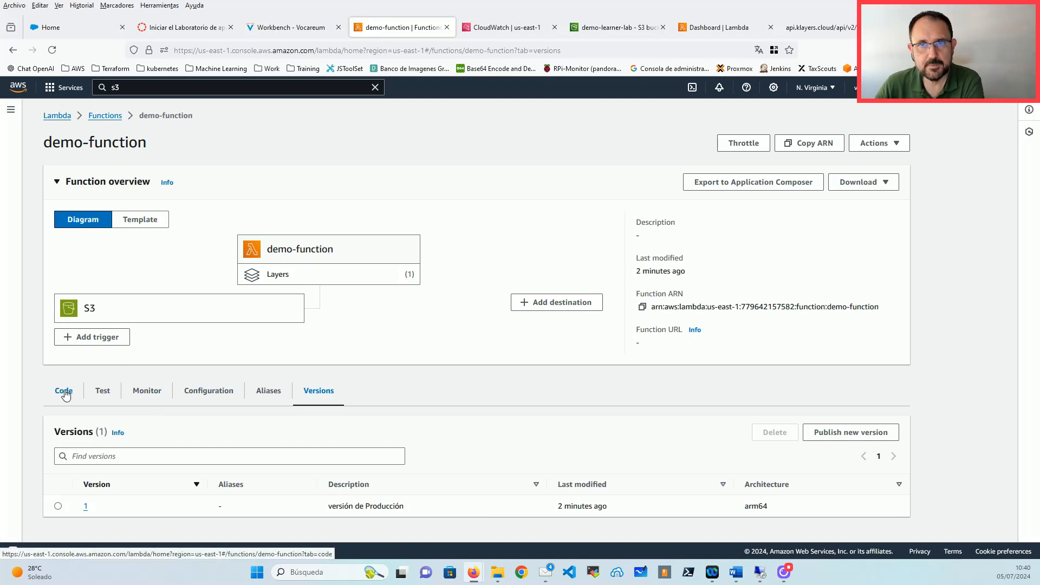
click(64, 392)
scroll(157, 385, down, 2)
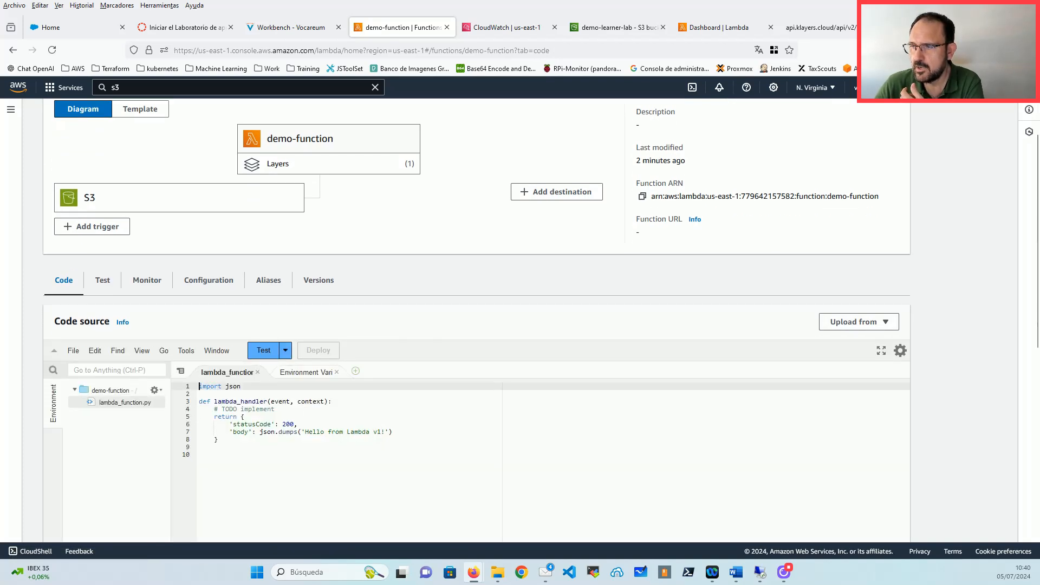
Step: Change the message to 'Hello from Lambda v2!', deploy, and publish version 2 as 'Versión de Preproducción'
click(381, 432)
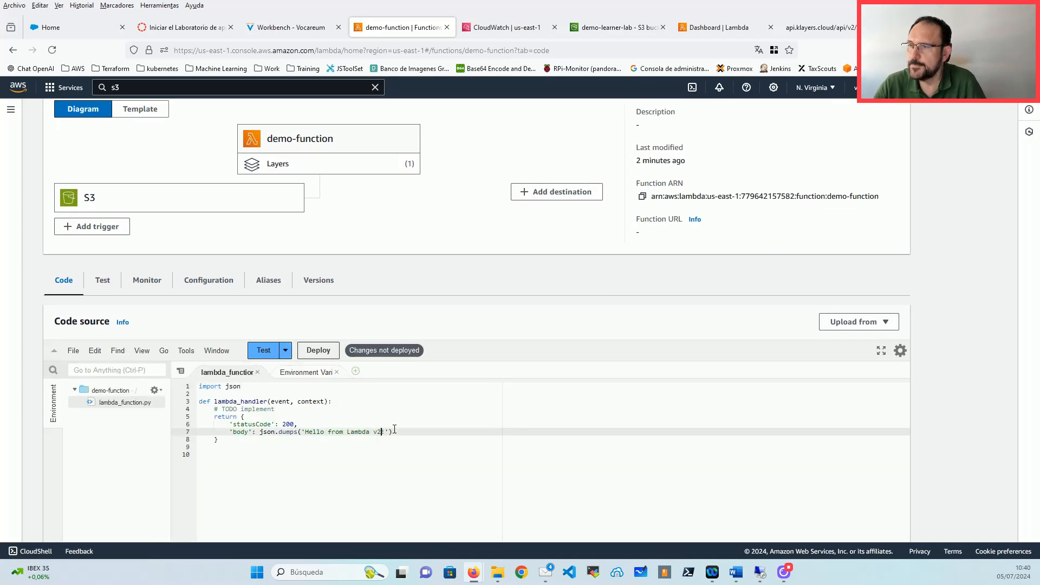
click(319, 350)
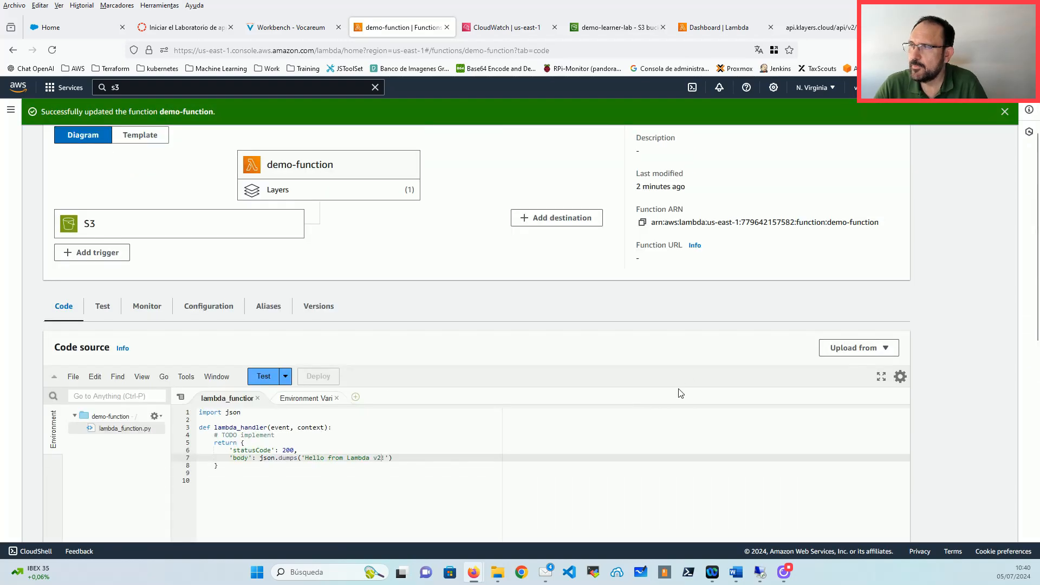
click(896, 170)
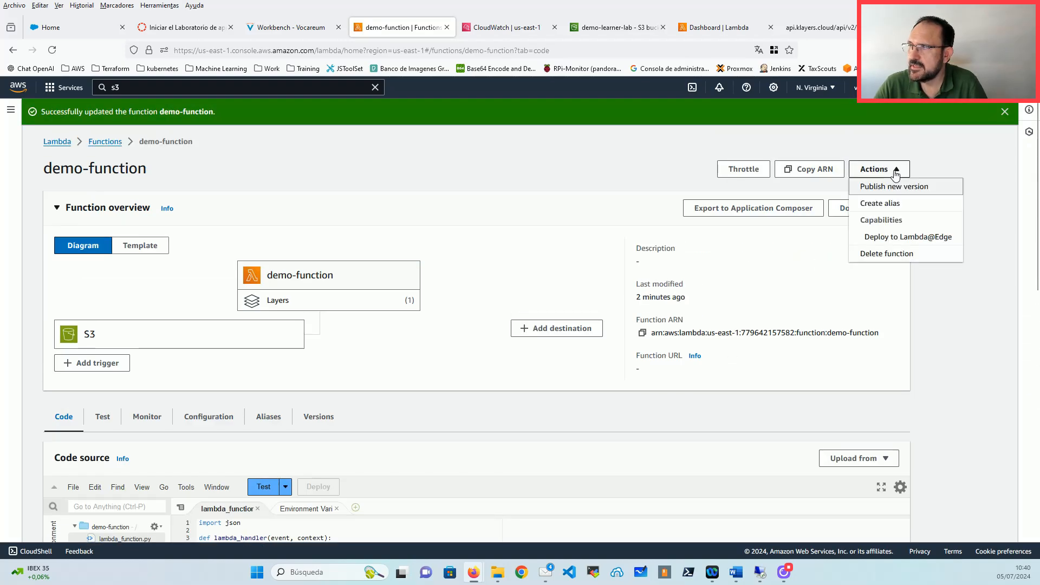
click(901, 188)
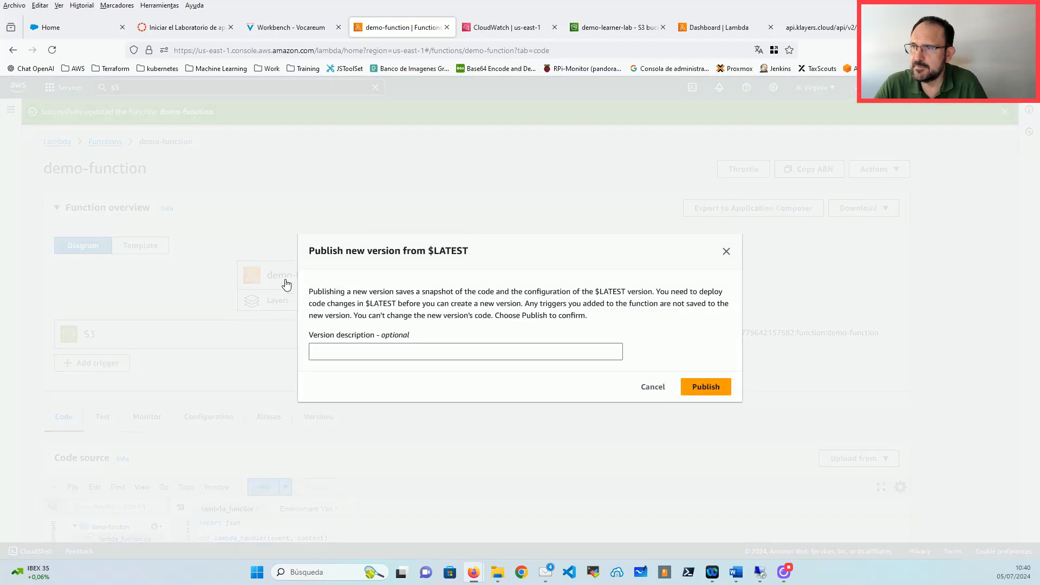
click(354, 347)
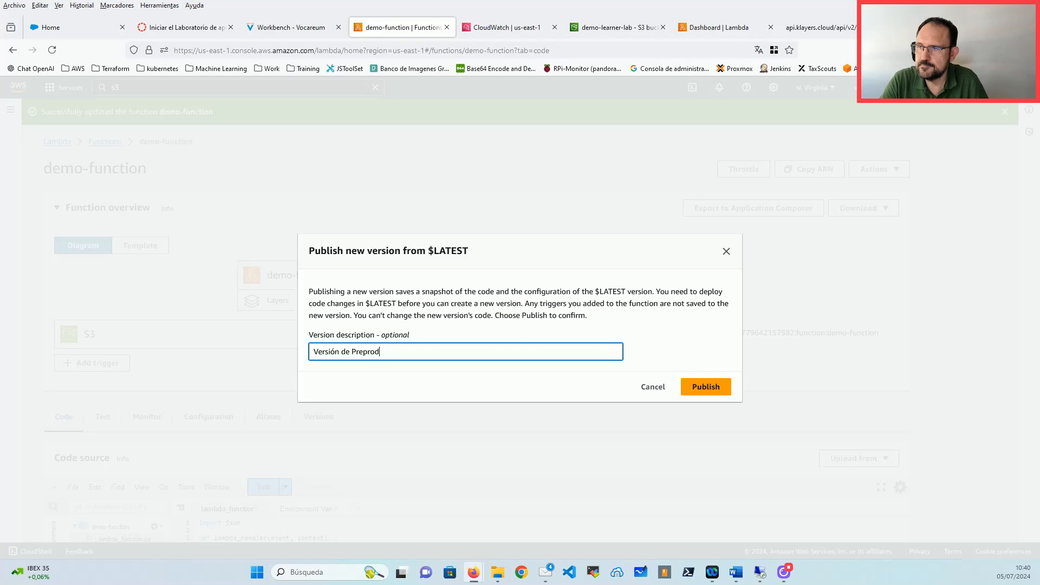
click(710, 388)
scroll(367, 389, down, 2)
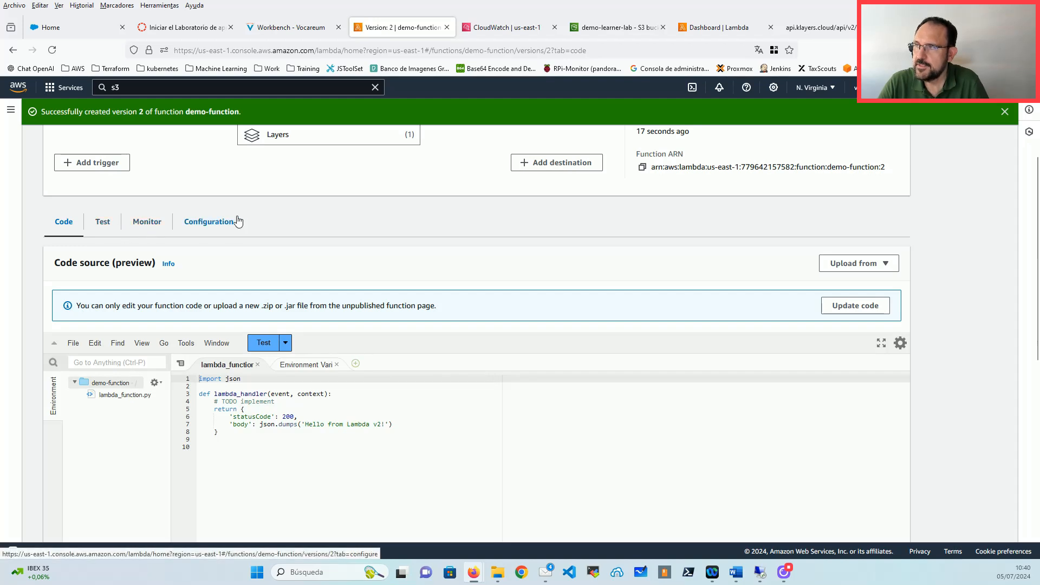
scroll(238, 222, up, 3)
click(807, 173)
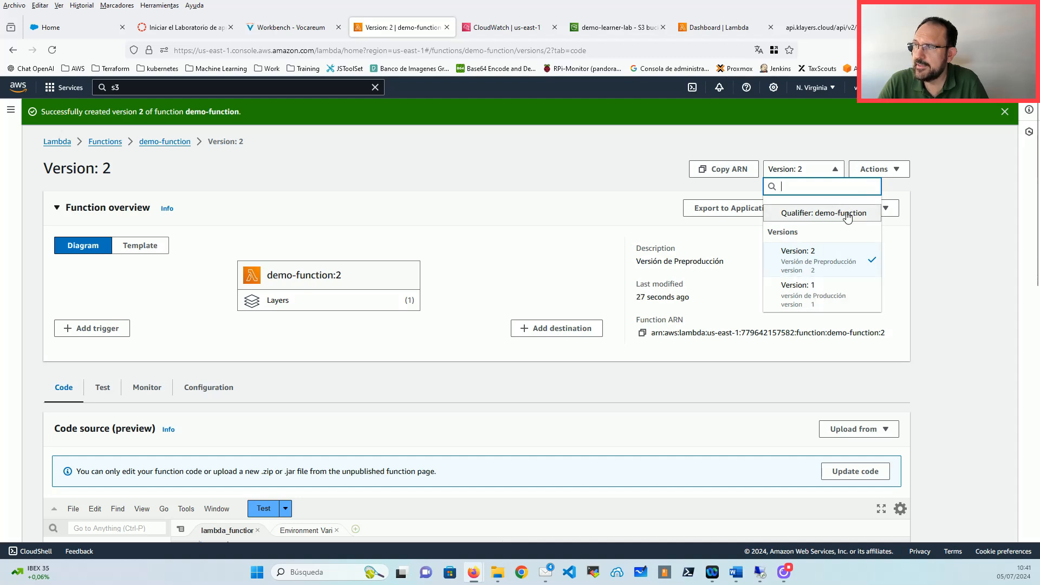
Step: Return to the unqualified demo-function and look over its test event settings
click(794, 214)
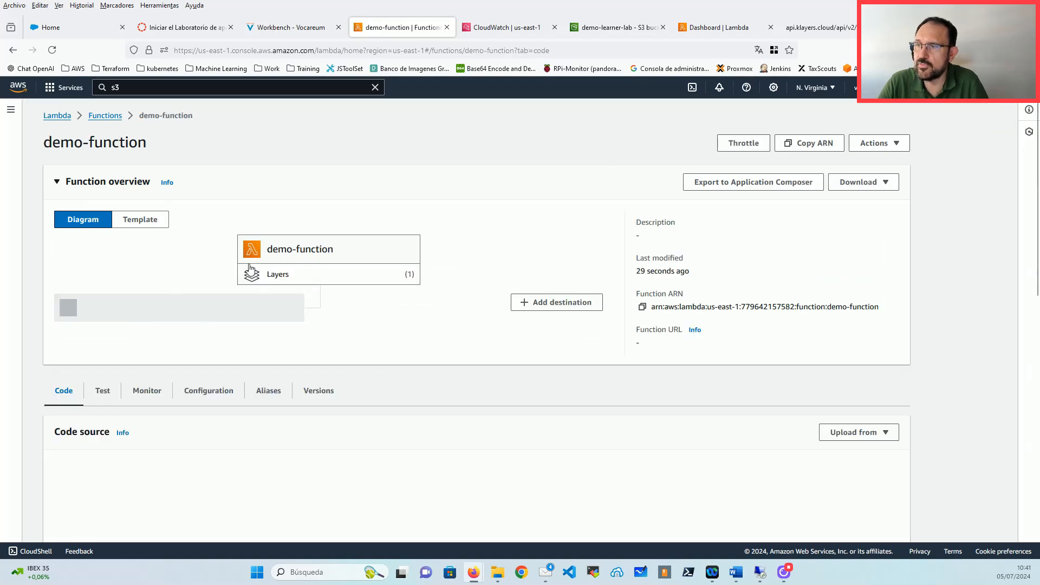
scroll(464, 270, down, 2)
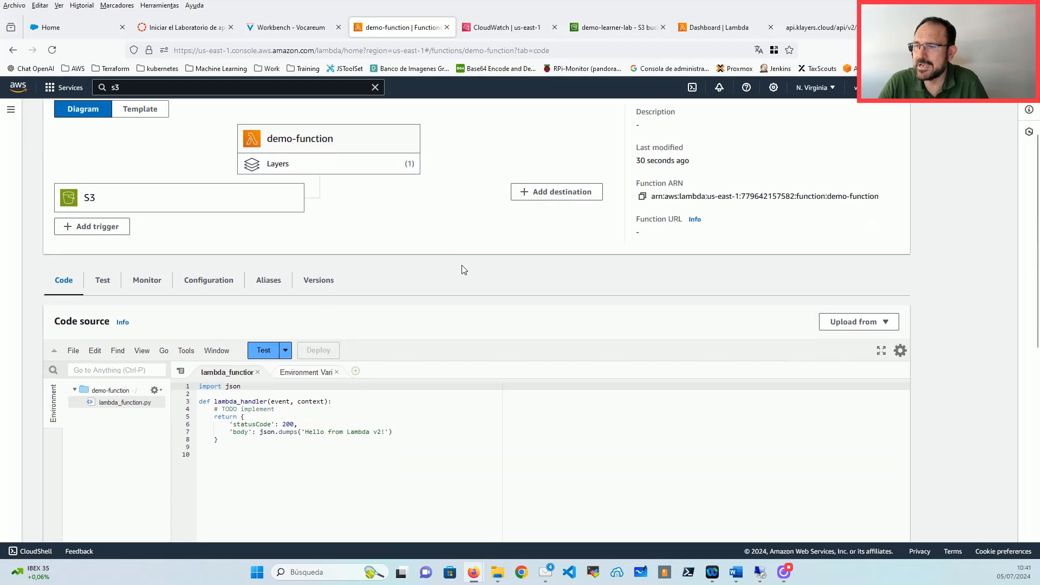
scroll(352, 392, up, 2)
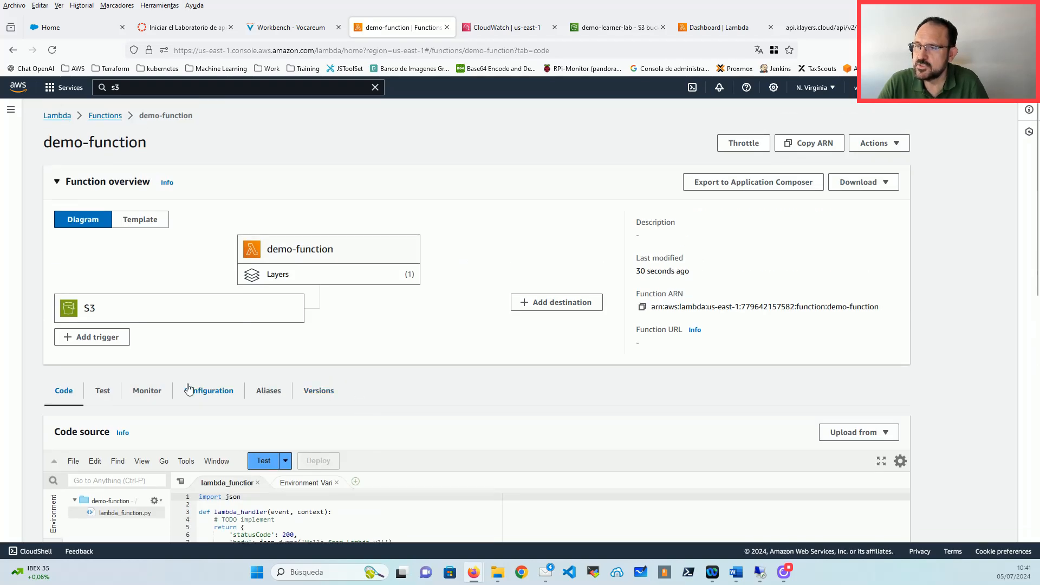
click(99, 392)
scroll(200, 346, down, 3)
scroll(214, 350, down, 4)
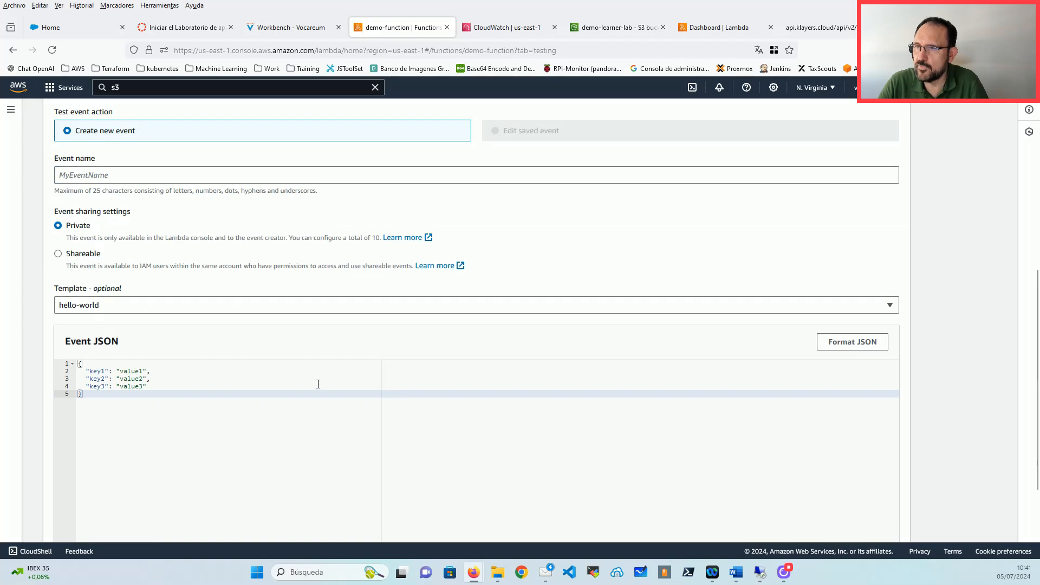
scroll(318, 386, up, 5)
scroll(604, 219, up, 2)
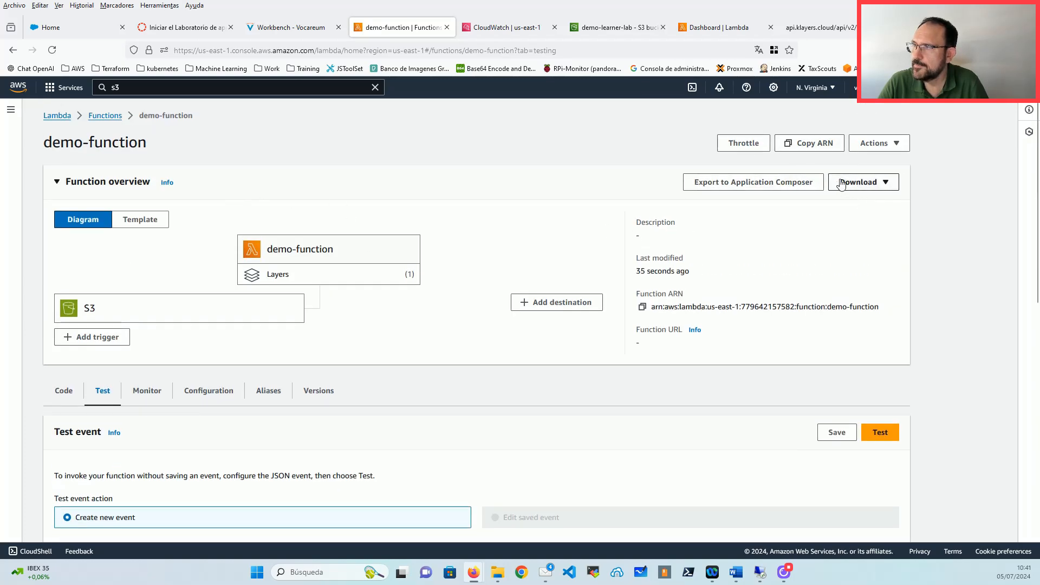
Step: Go through Functions to demo-function's Versions list and open version 1
click(893, 145)
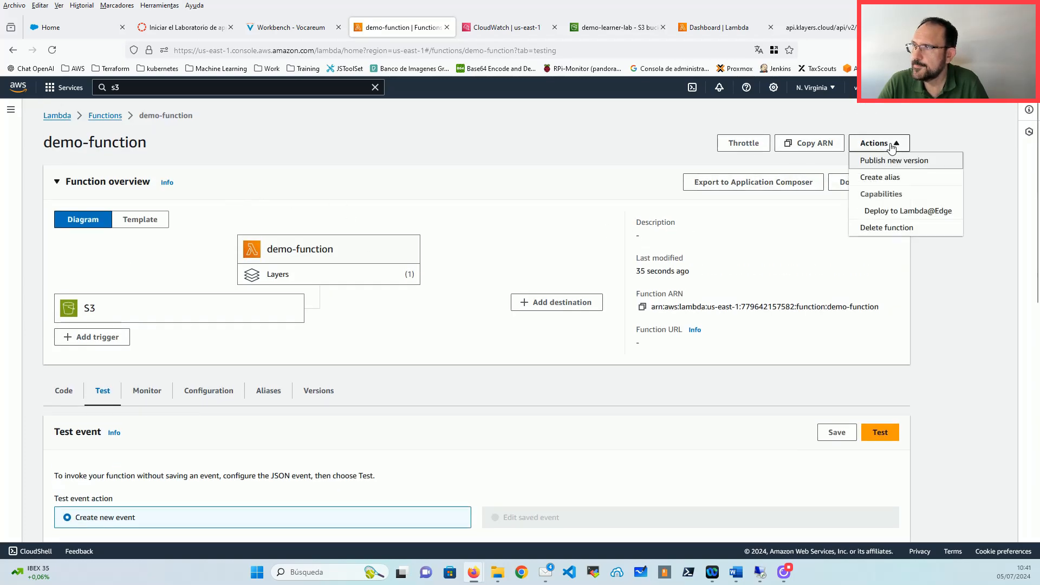
click(108, 116)
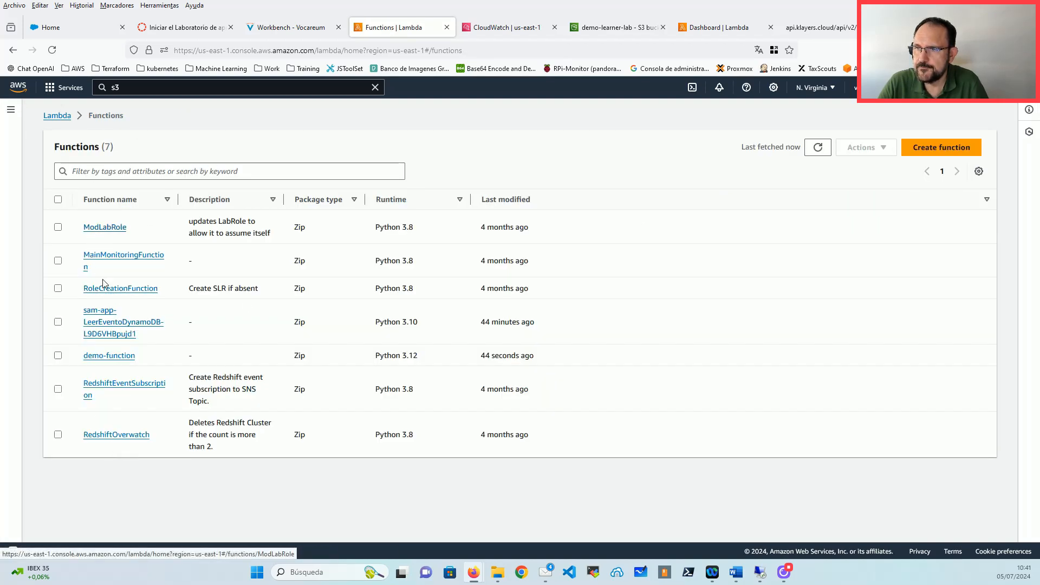
click(114, 356)
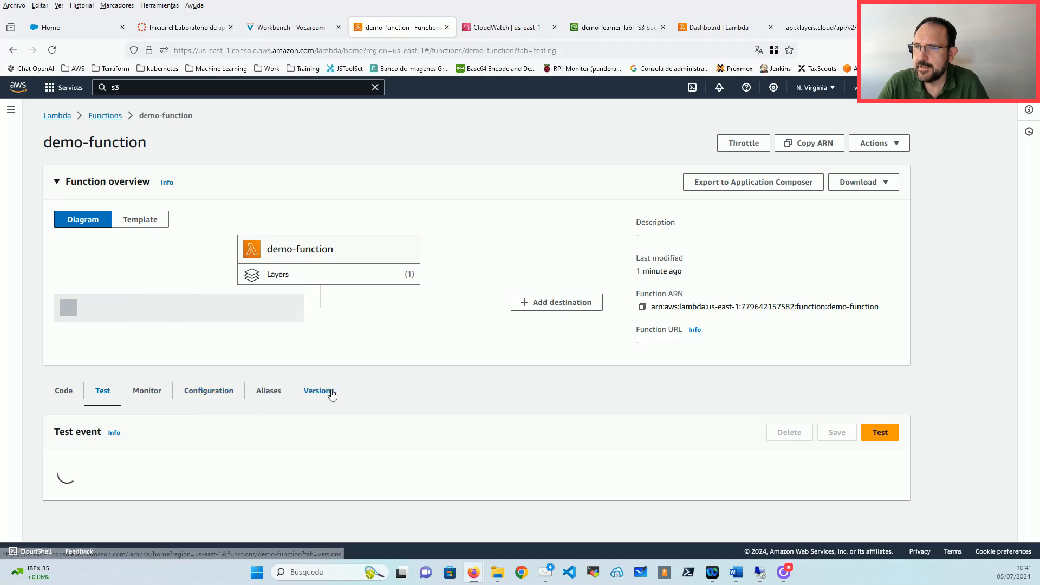
click(319, 391)
scroll(84, 488, down, 1)
click(85, 513)
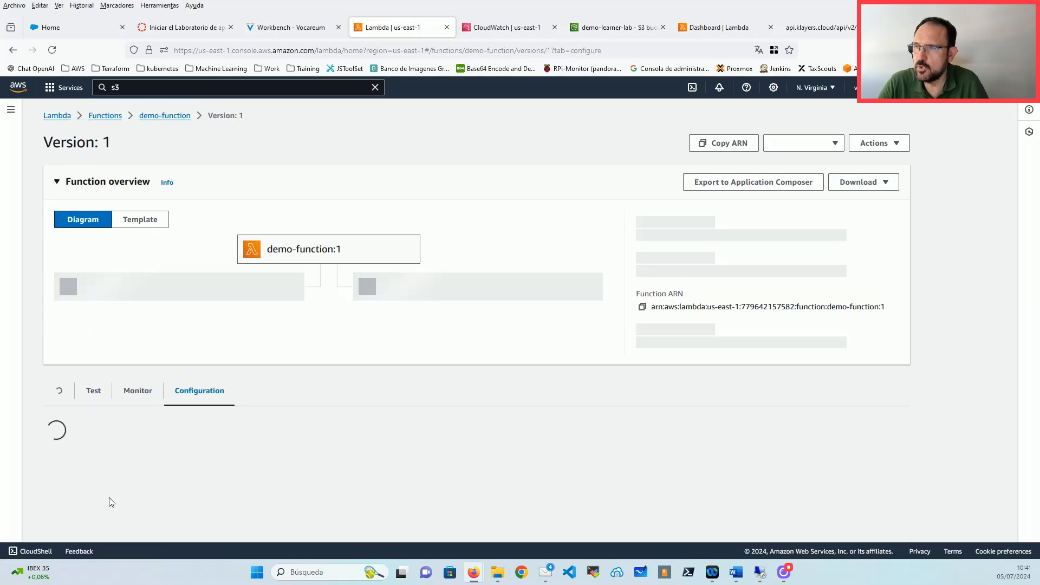
Step: Test version 1 and check the details: status 200 with 'Hello from Lambda v1!'
click(103, 362)
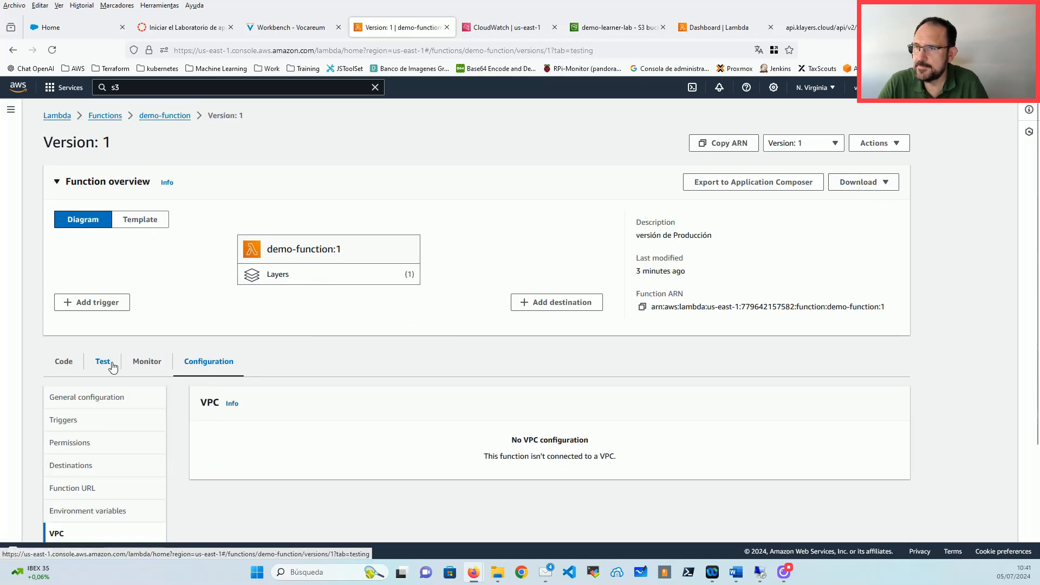
scroll(384, 402, down, 5)
scroll(384, 402, up, 4)
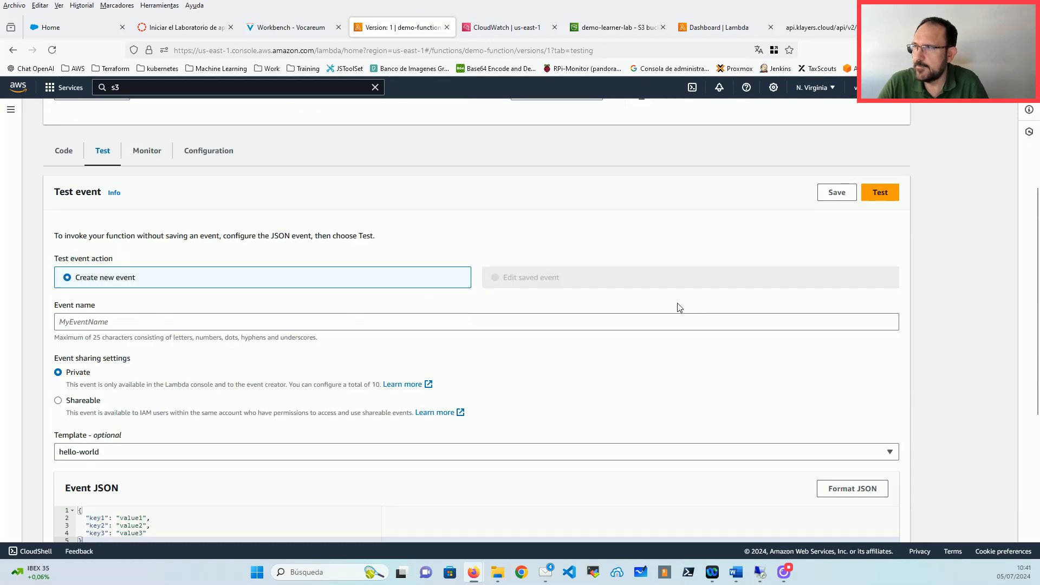
click(878, 194)
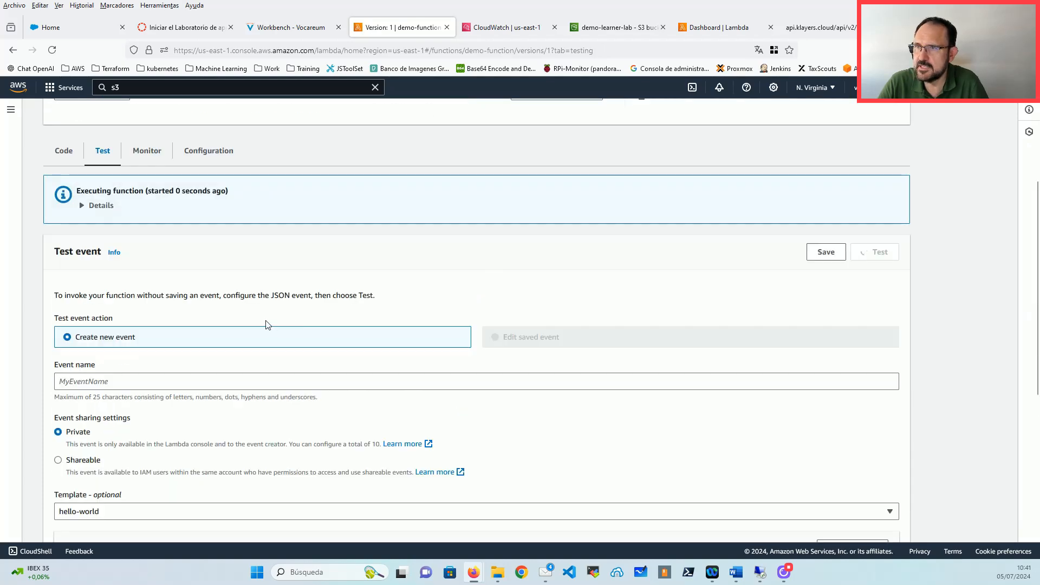
click(91, 206)
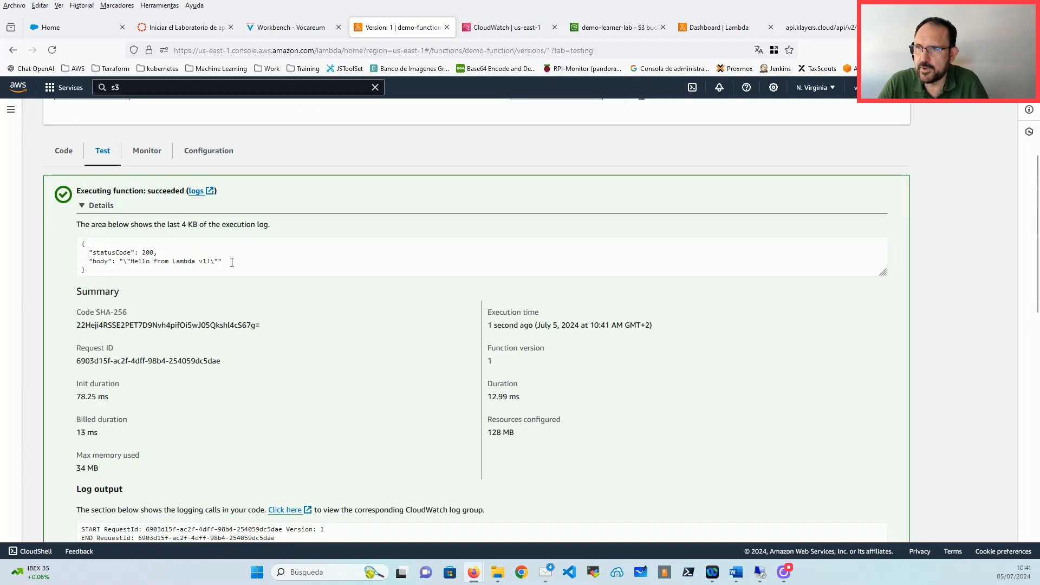
drag(232, 263, 82, 263)
scroll(206, 308, down, 1)
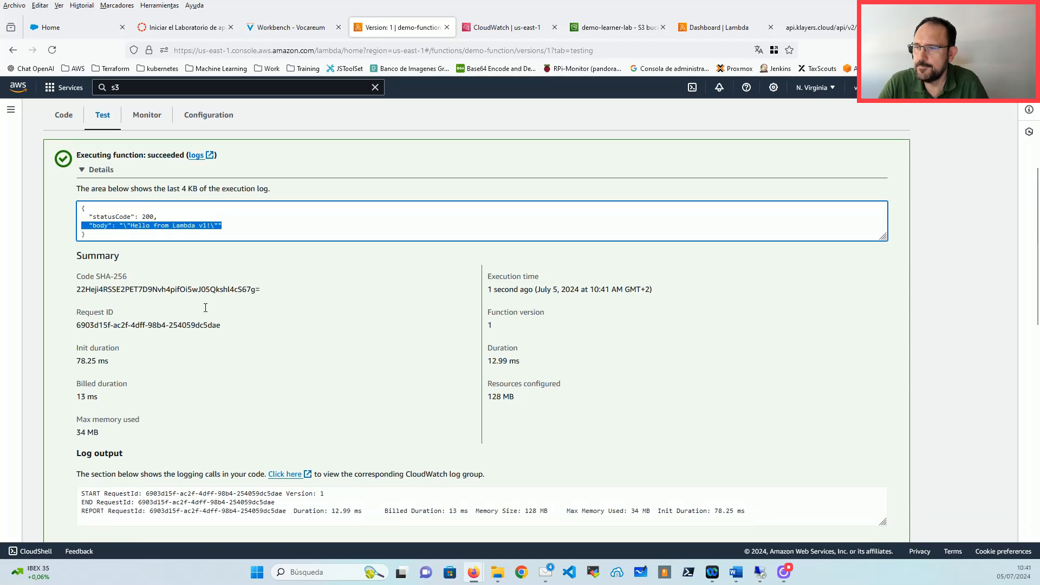
scroll(206, 304, up, 5)
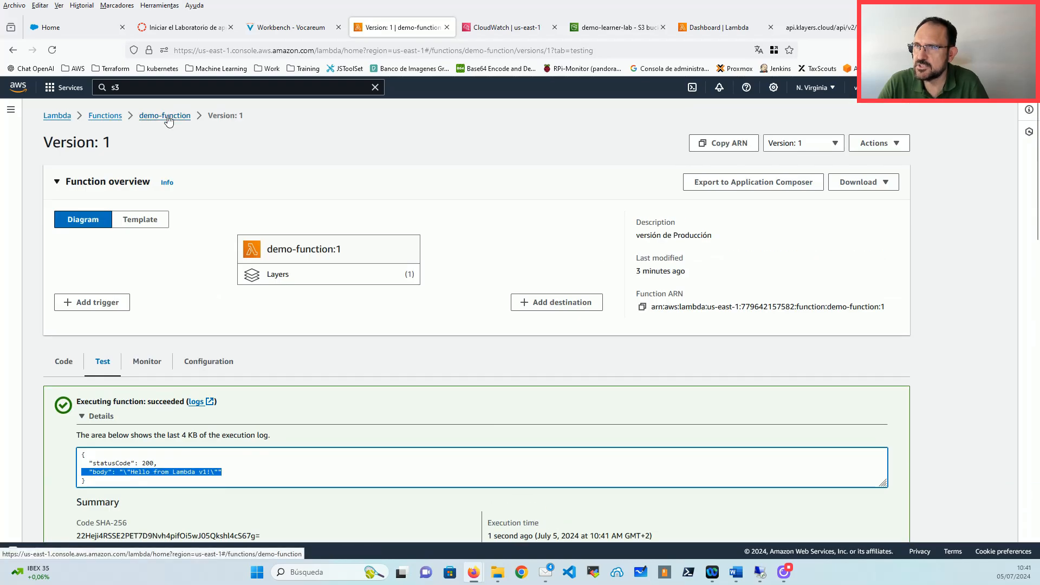
Step: Open version 2 from demo-function's Versions list
click(168, 120)
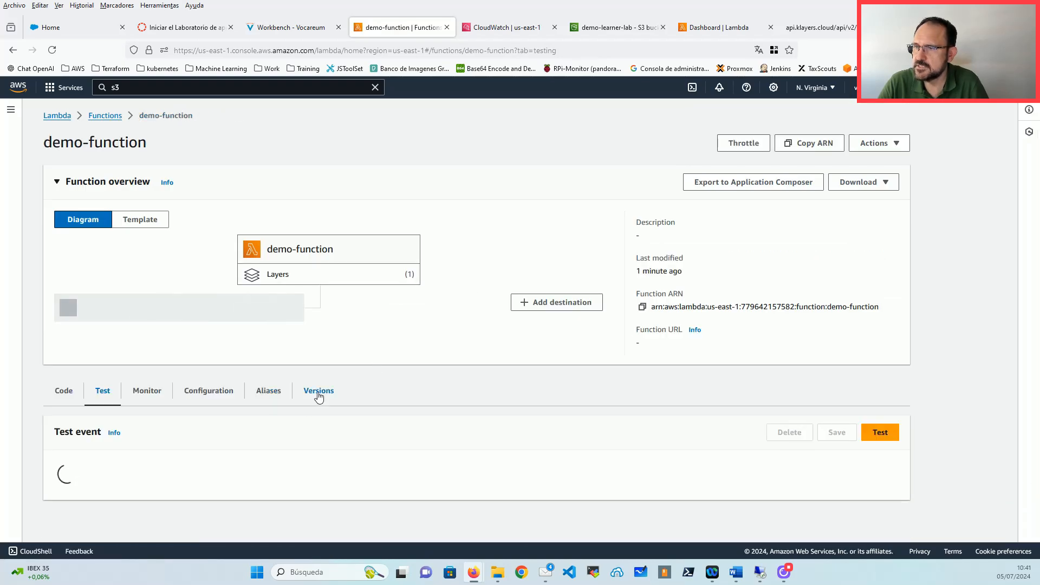
click(320, 391)
click(86, 506)
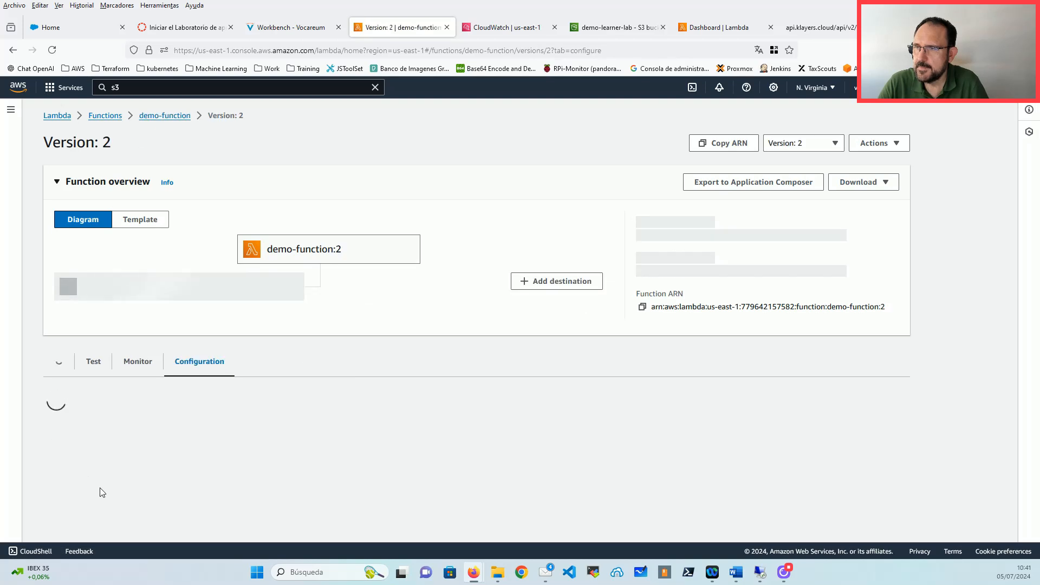
Step: Test version 2 and inspect the log showing 'Hello from Lambda v2!'
click(101, 363)
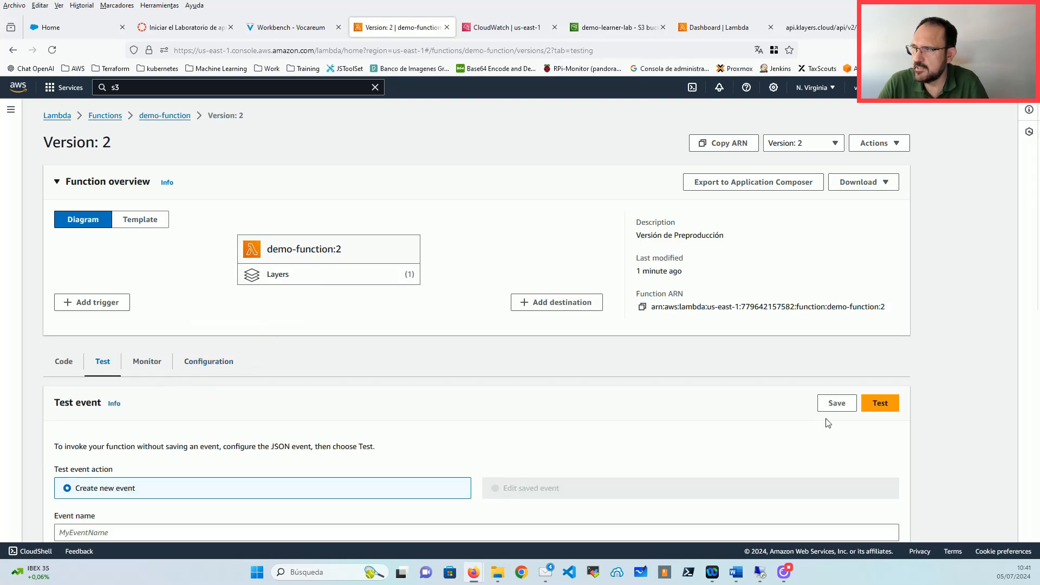
click(889, 406)
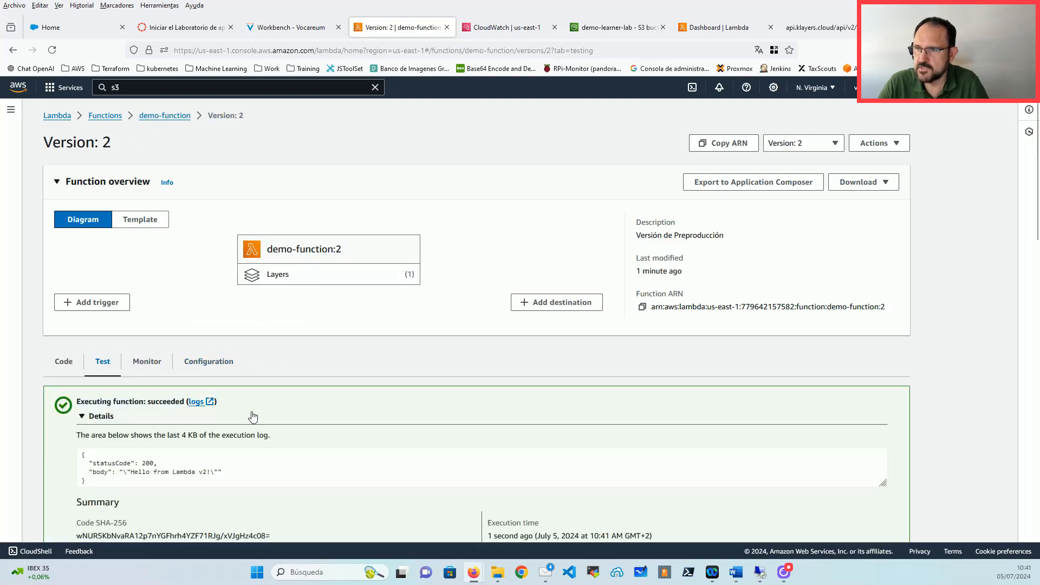
scroll(217, 420, down, 2)
click(184, 427)
scroll(183, 427, down, 2)
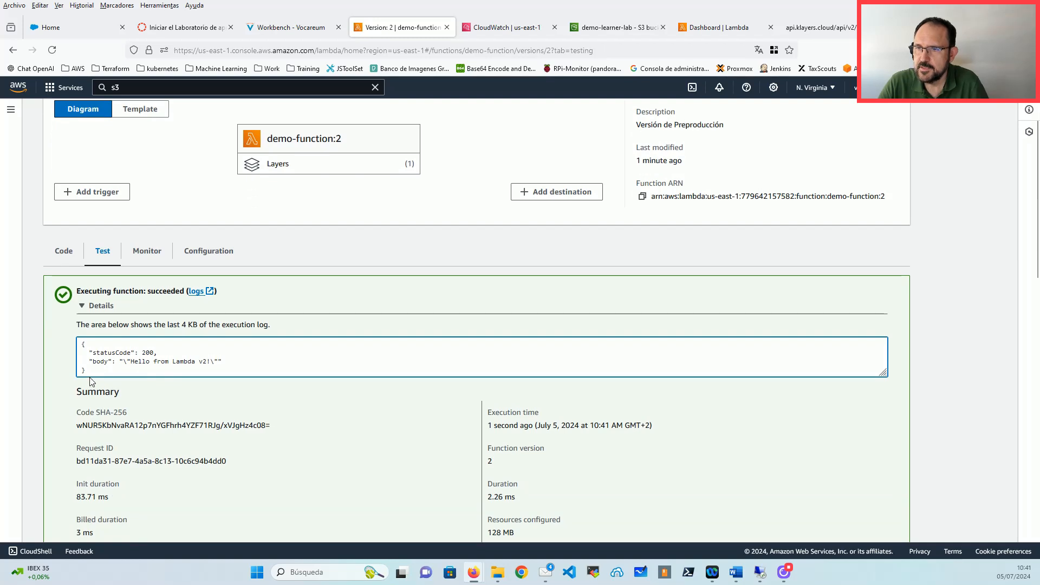
drag(90, 374, 51, 348)
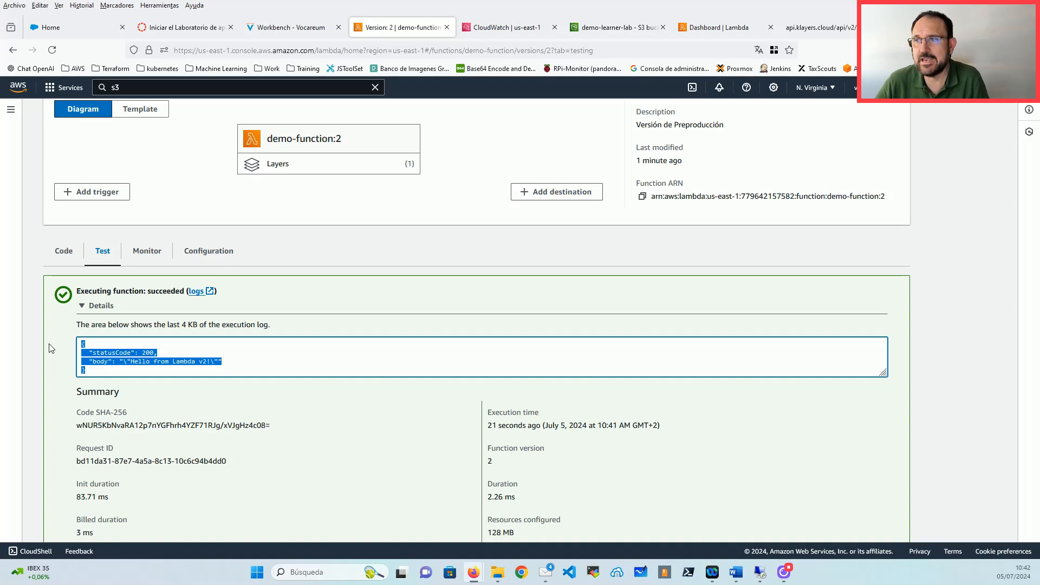
scroll(179, 204, up, 3)
Step: Start a new alias from the Aliases tab and name it 'Produccion' without the accent
click(164, 116)
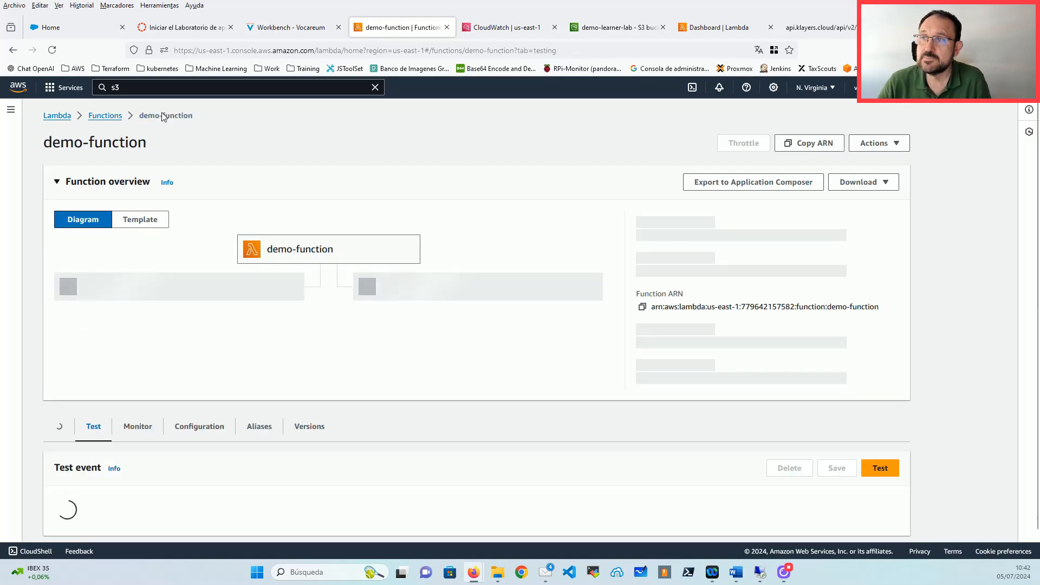
click(268, 391)
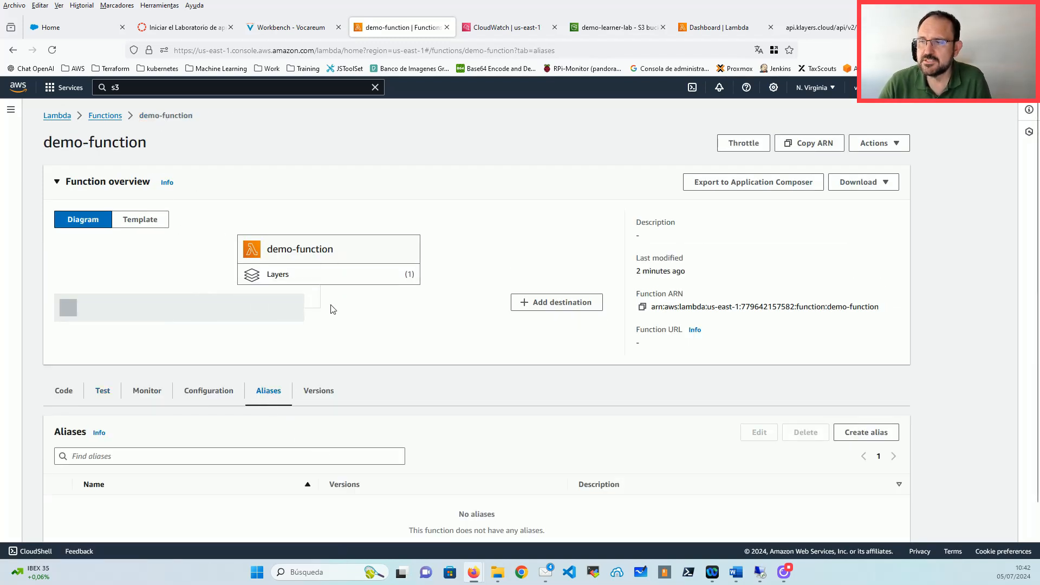
scroll(328, 304, down, 1)
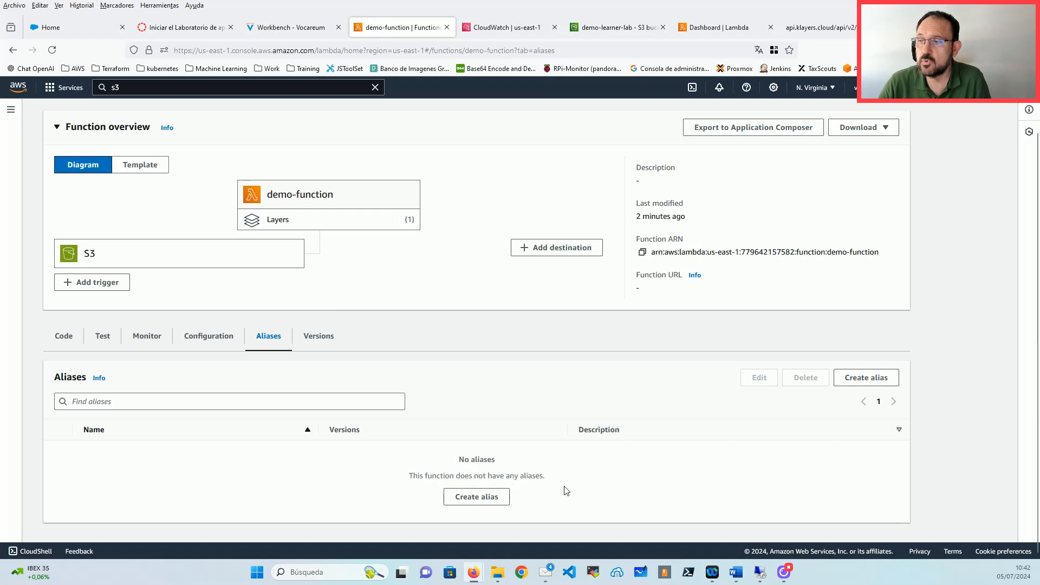
click(487, 498)
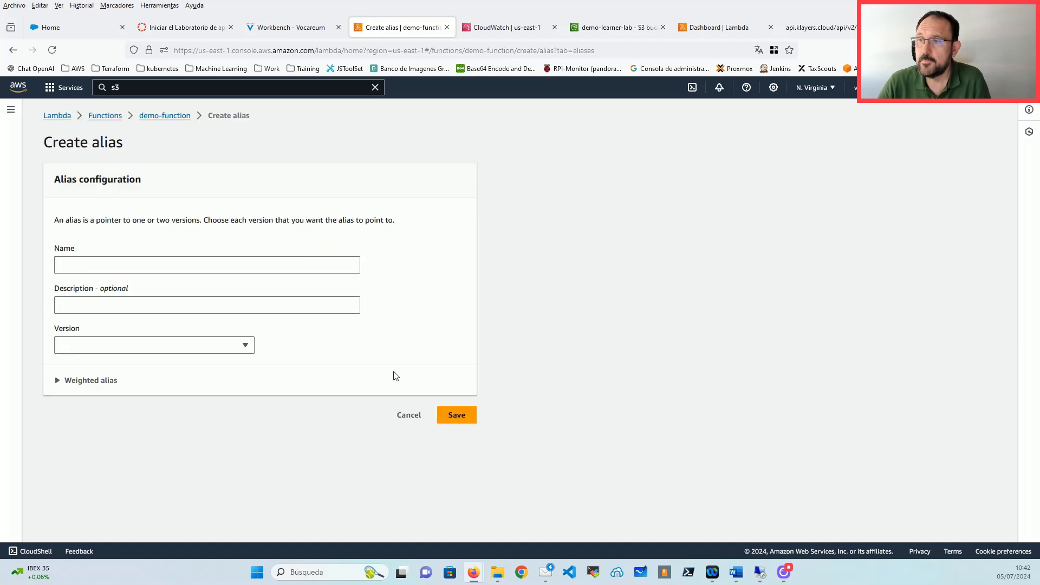
click(128, 266)
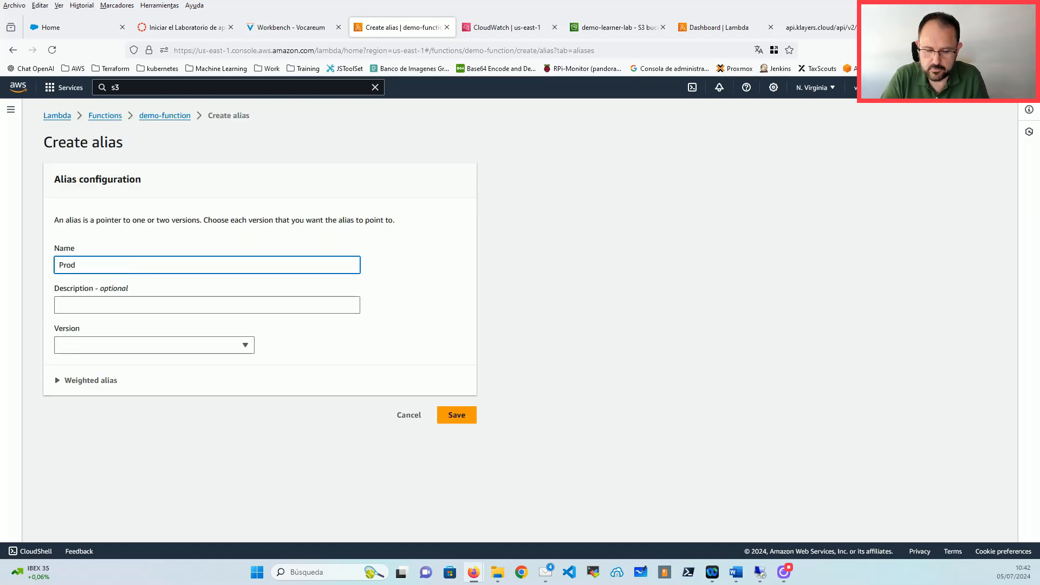
text(Producción)
key(BackSpace)
key(BackSpace)
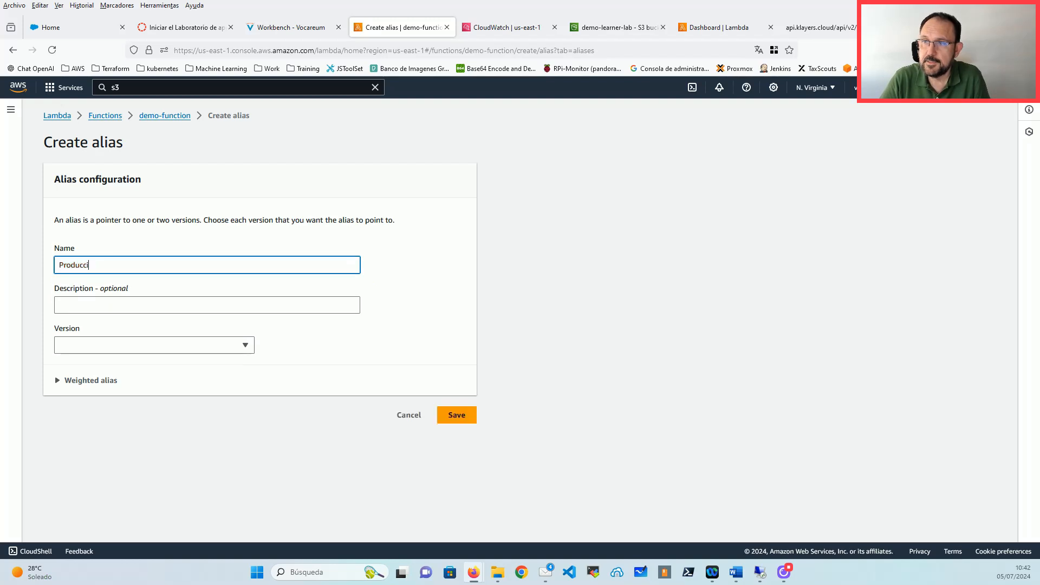
text(ón)
key(Return)
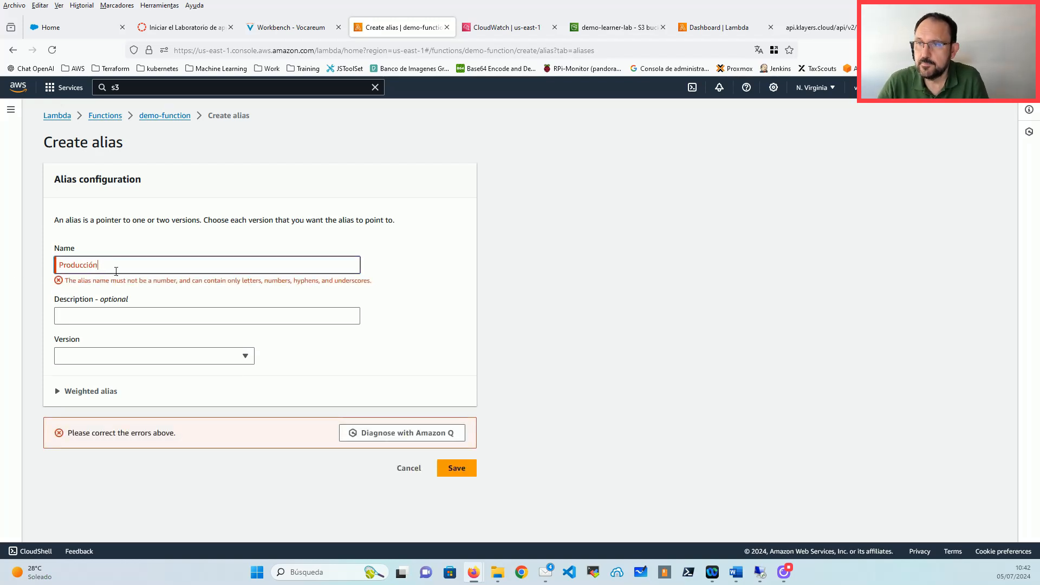
key(BackSpace)
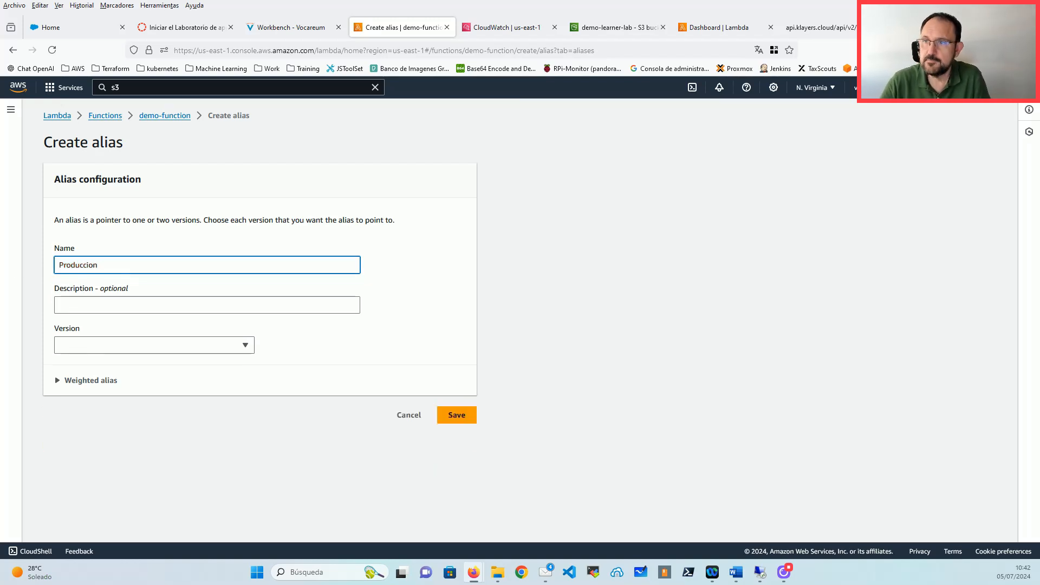
Step: Point the alias at version 1 and save it
click(136, 350)
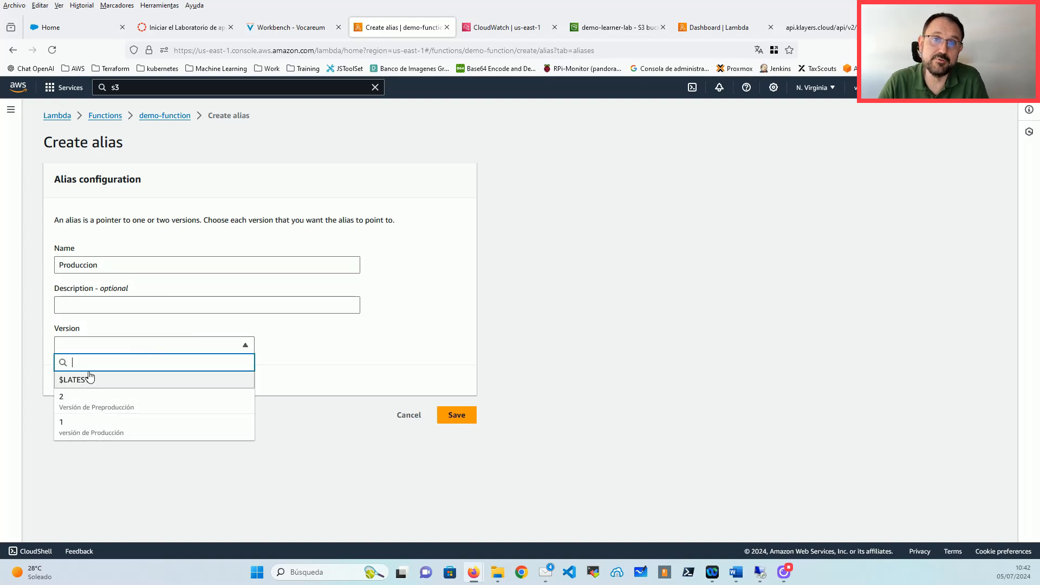
click(130, 435)
click(457, 419)
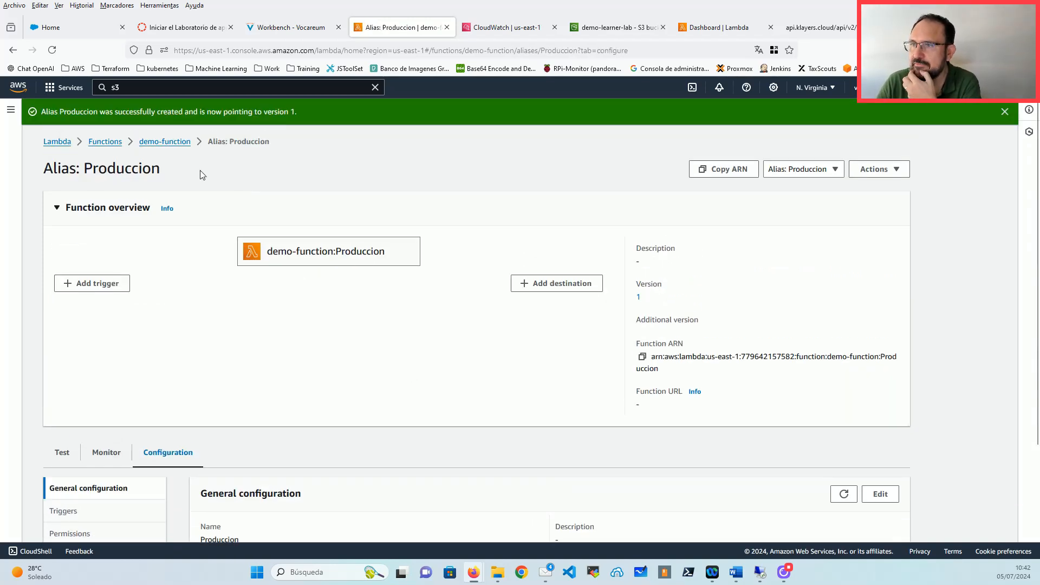
Step: Highlight the alias name Produccion and switch to its Test tab
drag(398, 259, 334, 252)
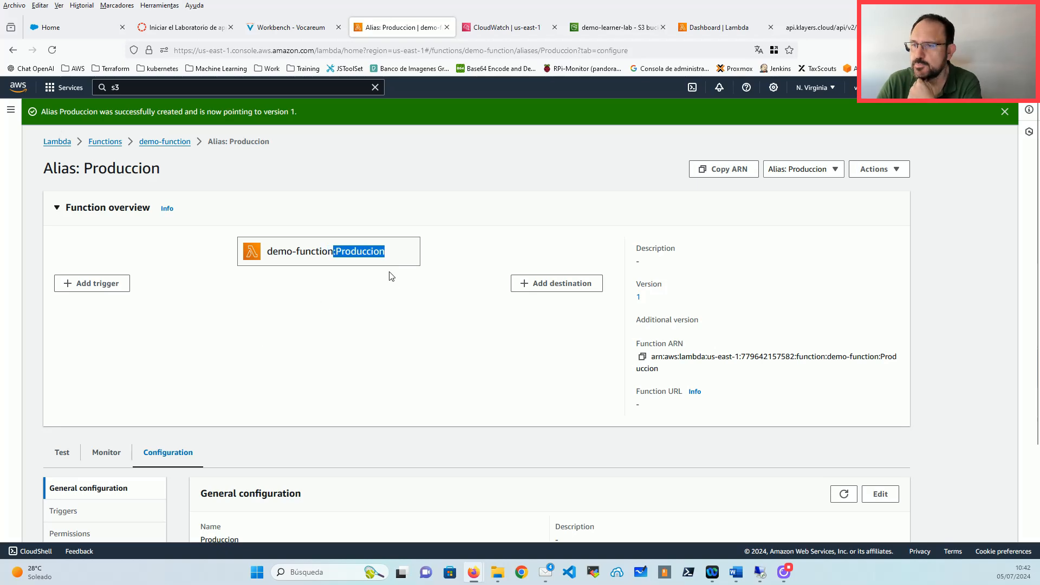
scroll(389, 310, down, 3)
scroll(363, 369, up, 3)
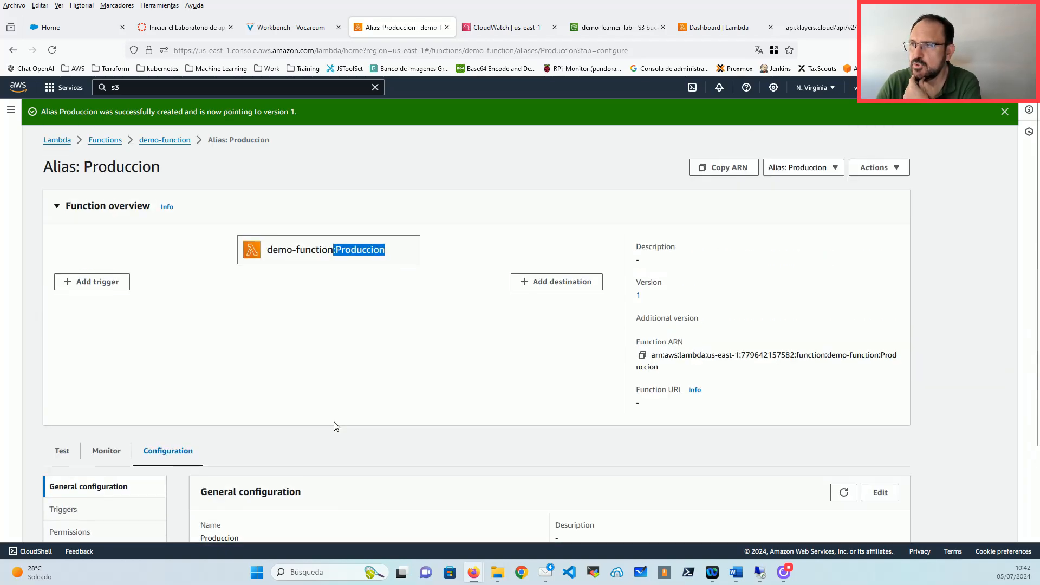
click(61, 454)
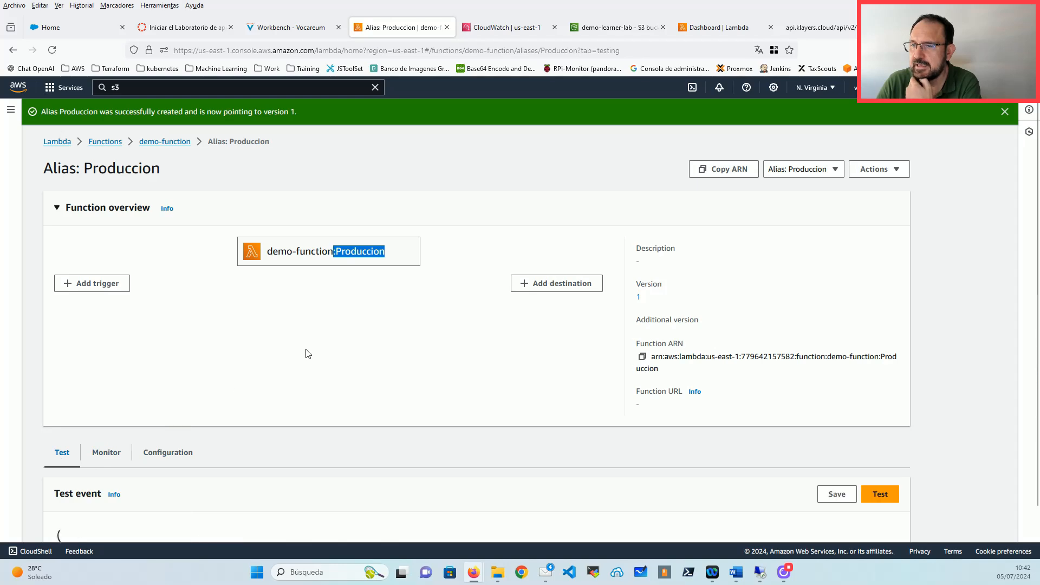
scroll(305, 355, down, 3)
scroll(304, 357, up, 3)
scroll(288, 281, down, 2)
scroll(266, 324, down, 4)
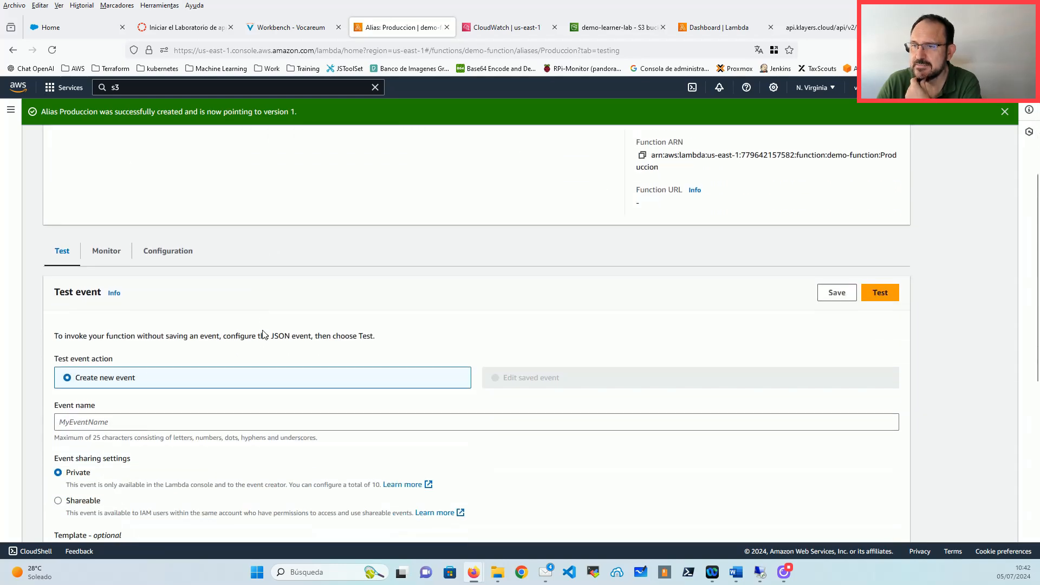
scroll(341, 335, up, 3)
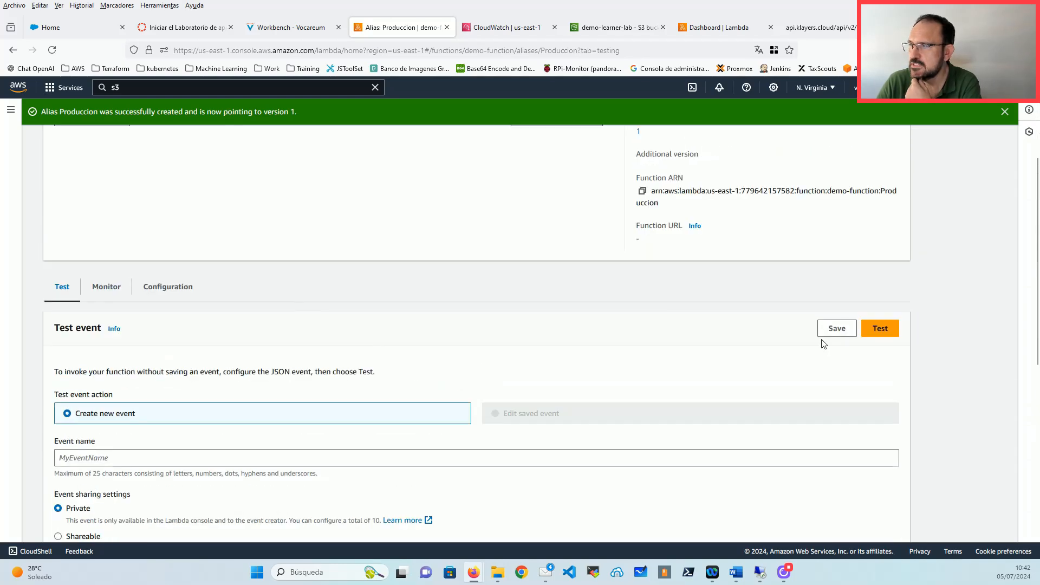
Step: Run the alias test and check the response body 'Hello from Lambda v1!'
click(892, 333)
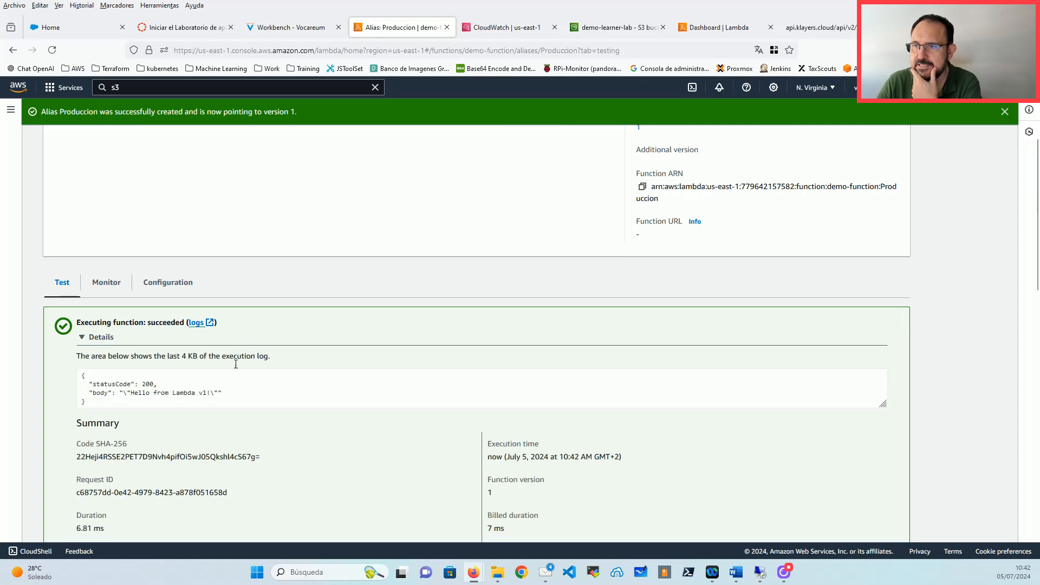
scroll(216, 326, down, 2)
click(201, 292)
drag(223, 286, 82, 286)
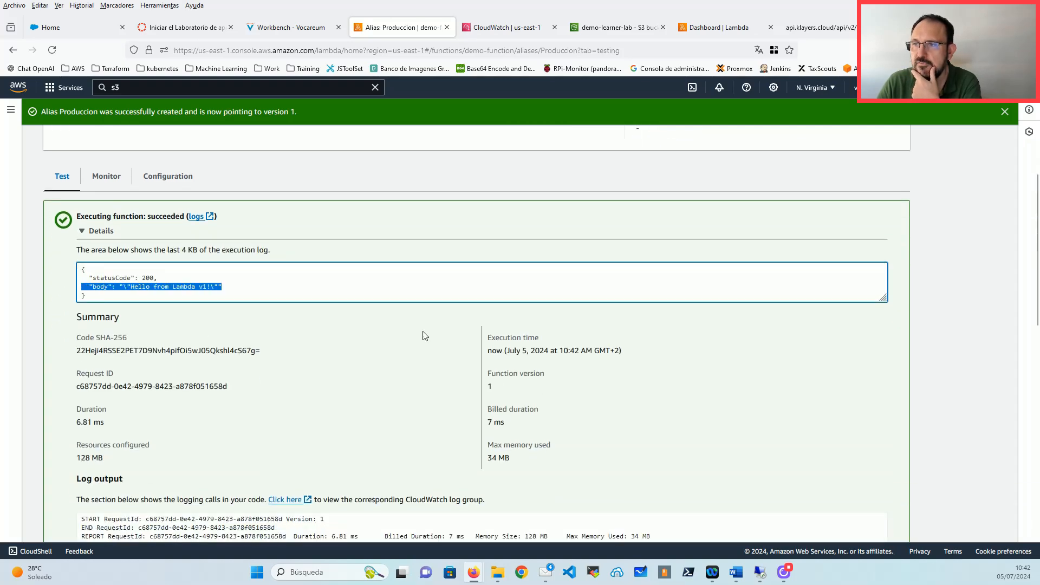
scroll(427, 347, up, 5)
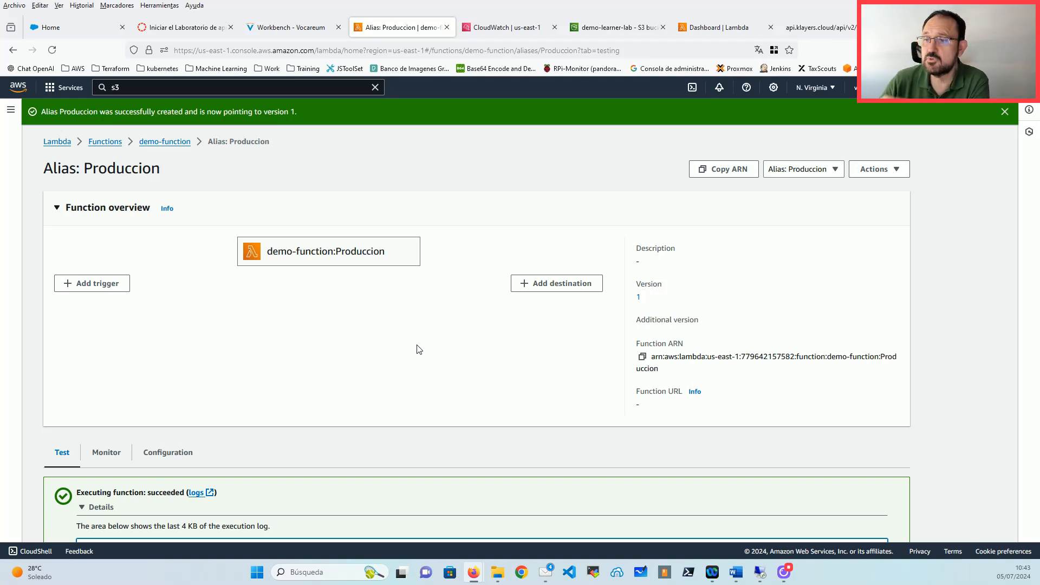
Step: Edit the Produccion alias to point at version 2 and save
click(166, 142)
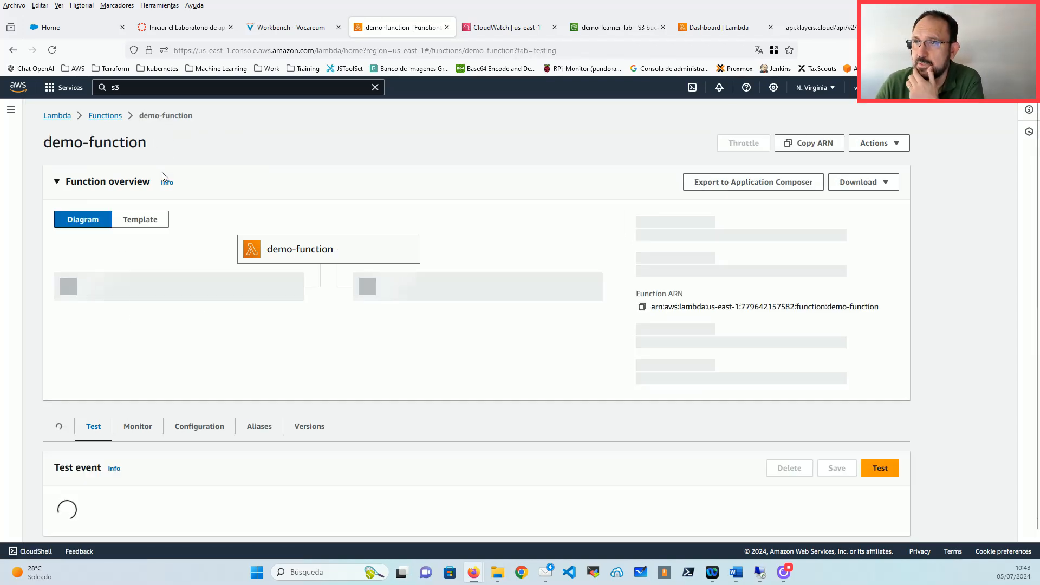
click(269, 395)
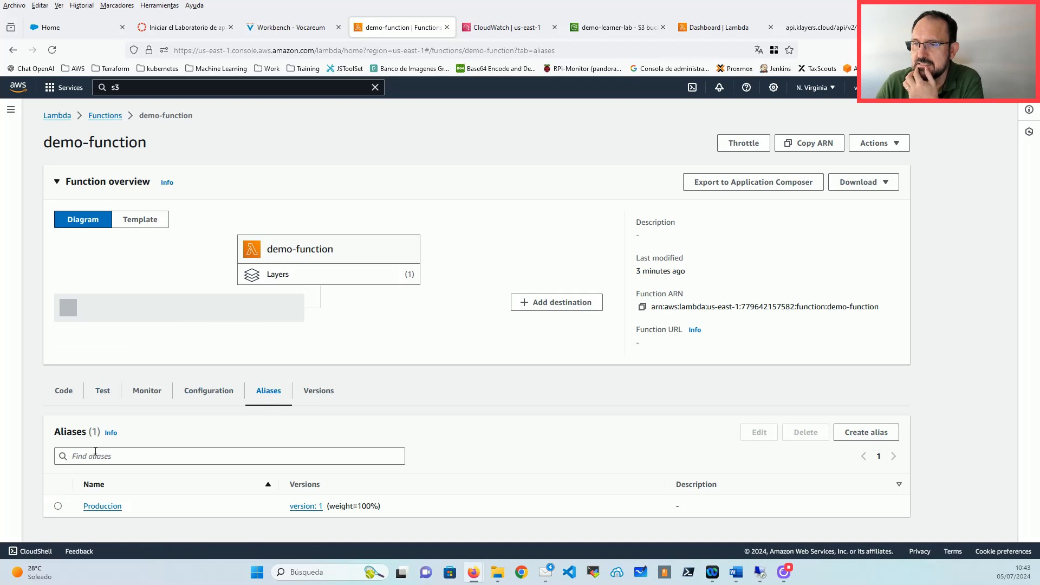
click(58, 506)
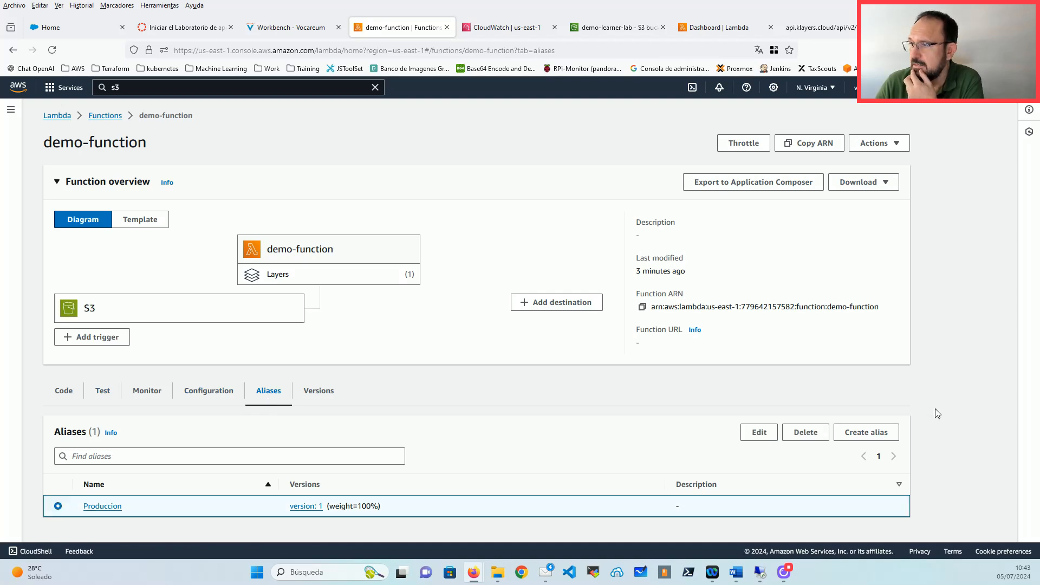
click(759, 432)
click(133, 269)
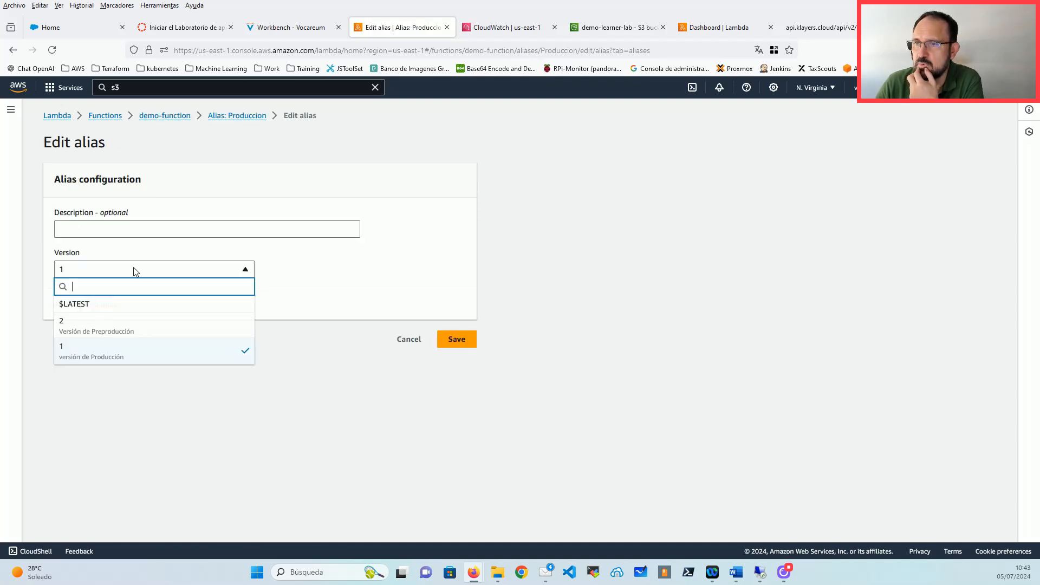
click(86, 327)
click(456, 341)
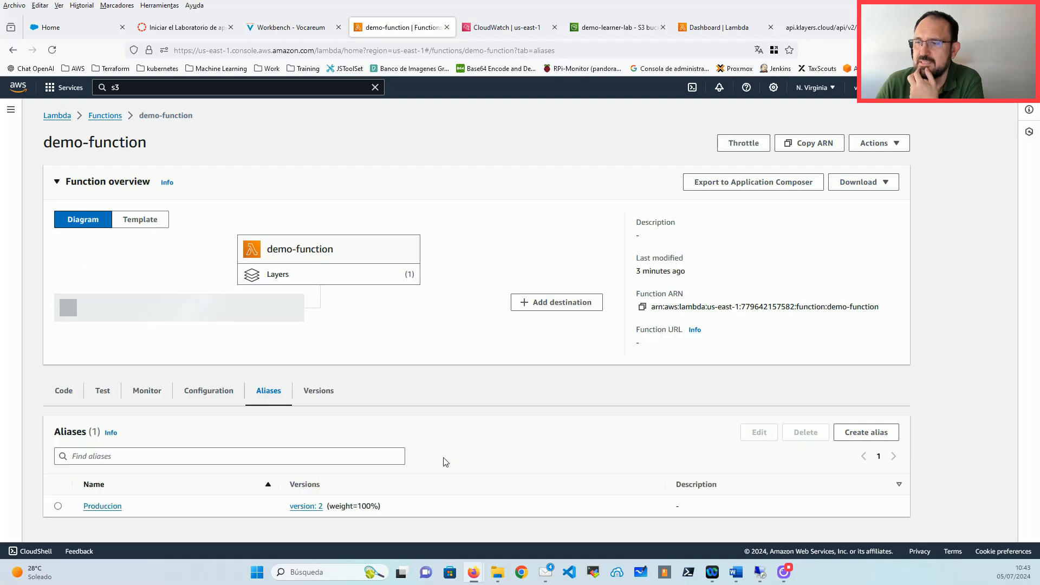
Step: Test the function and confirm status 200 with 'Hello from Lambda v2!' in the result
click(102, 390)
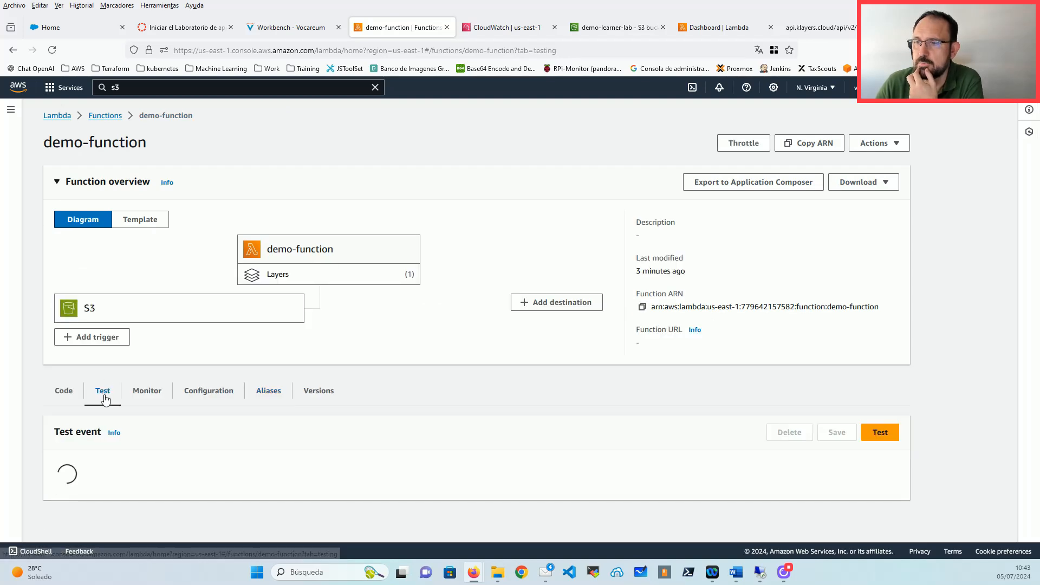
scroll(127, 458, down, 2)
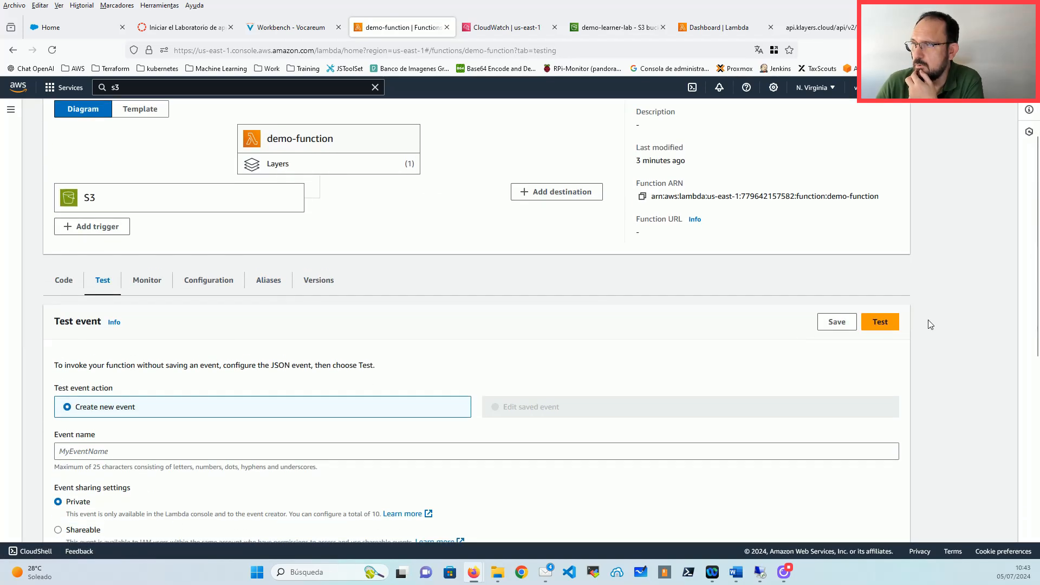
click(893, 321)
click(101, 335)
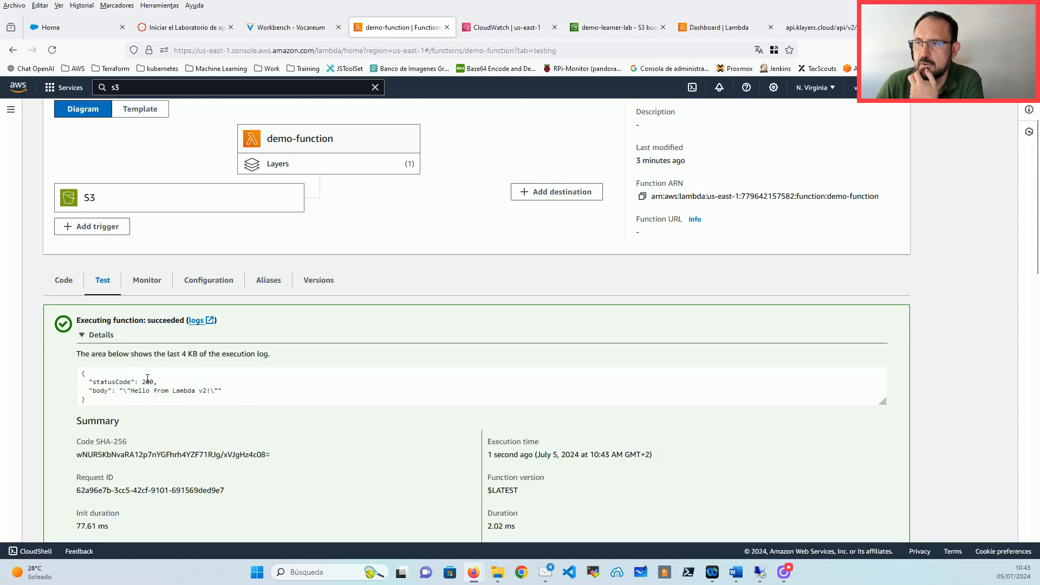
drag(157, 382, 81, 373)
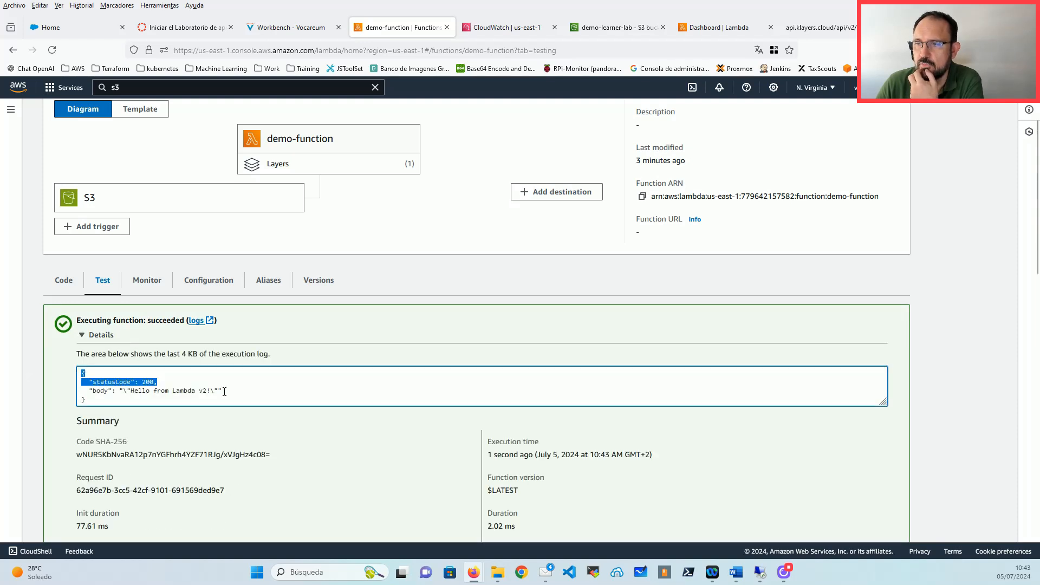
drag(224, 392, 81, 391)
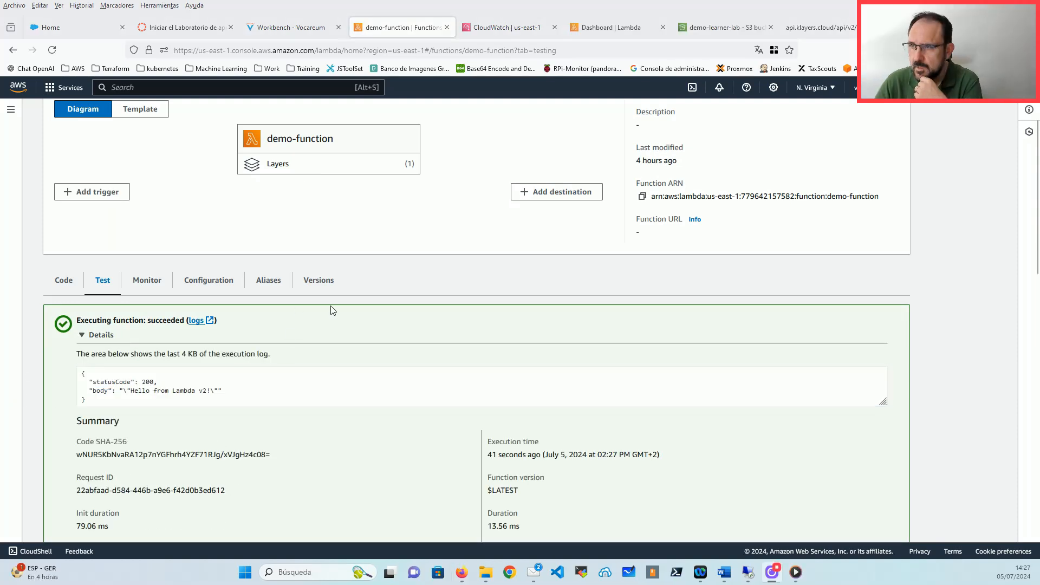
scroll(336, 309, up, 2)
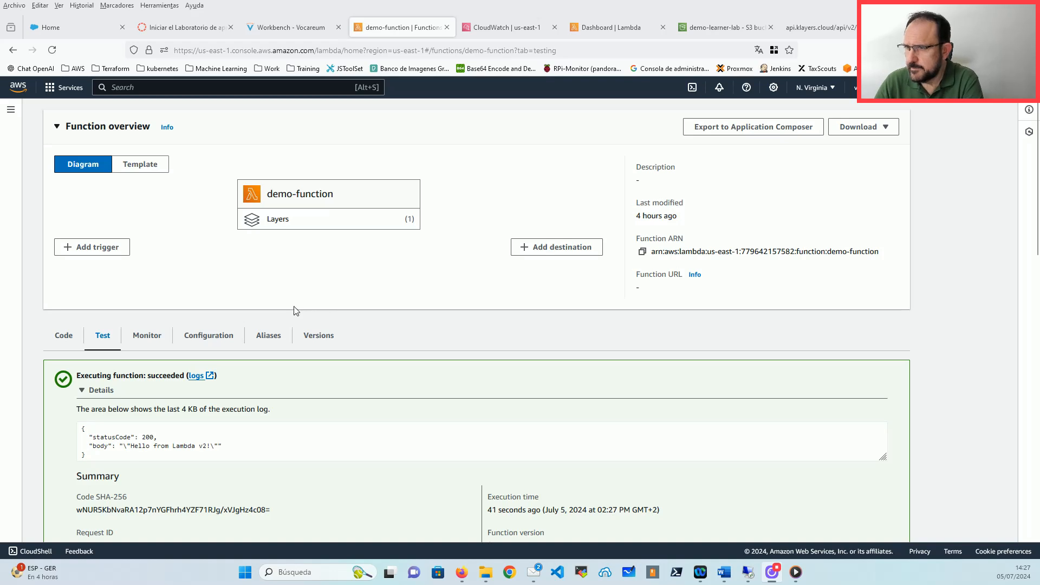
Step: Open the Produccion alias page and test it, getting 'Hello from Lambda v2!'
click(269, 336)
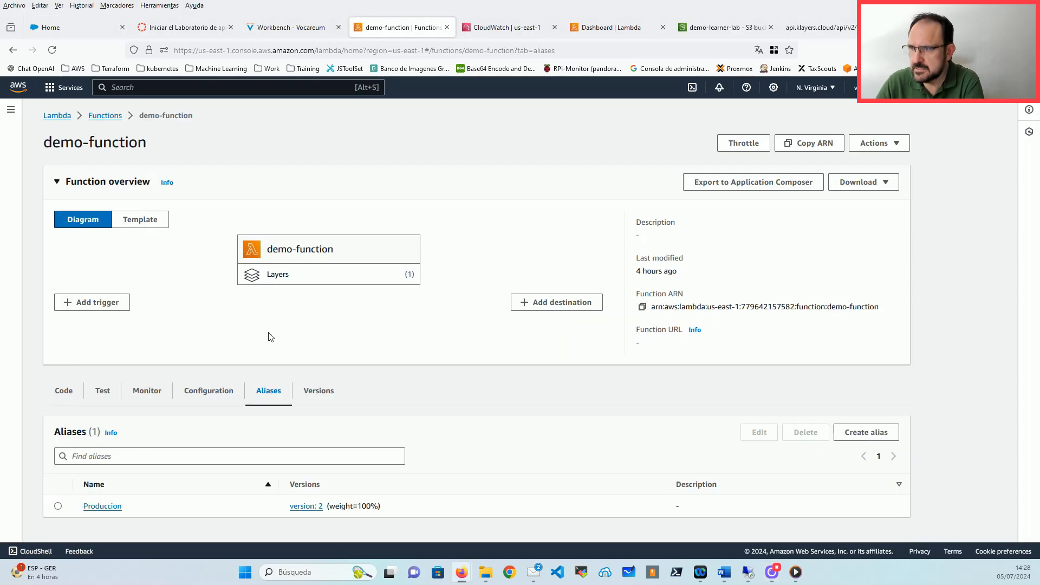
click(104, 506)
scroll(348, 272, down, 3)
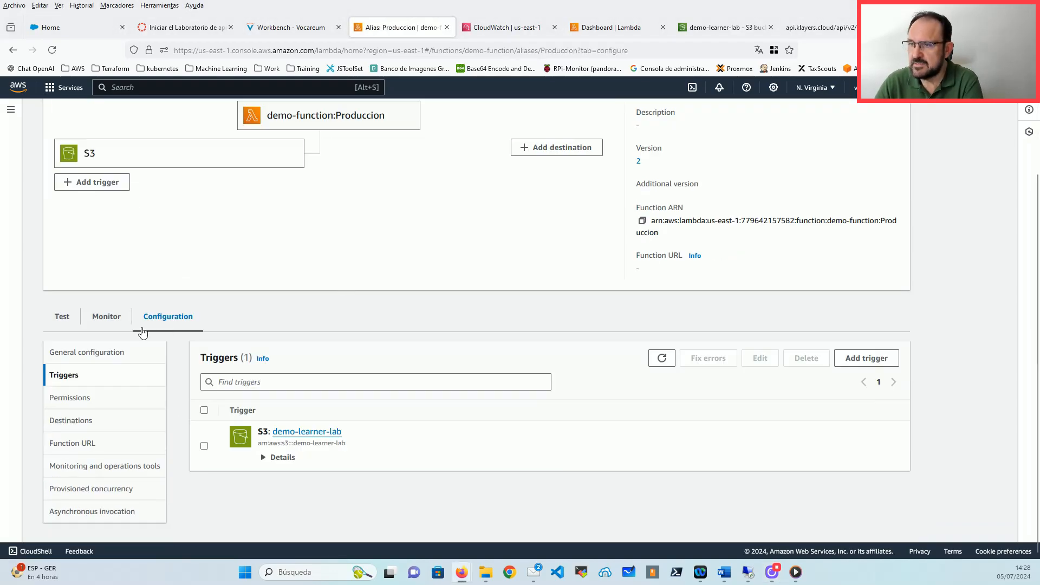
click(68, 324)
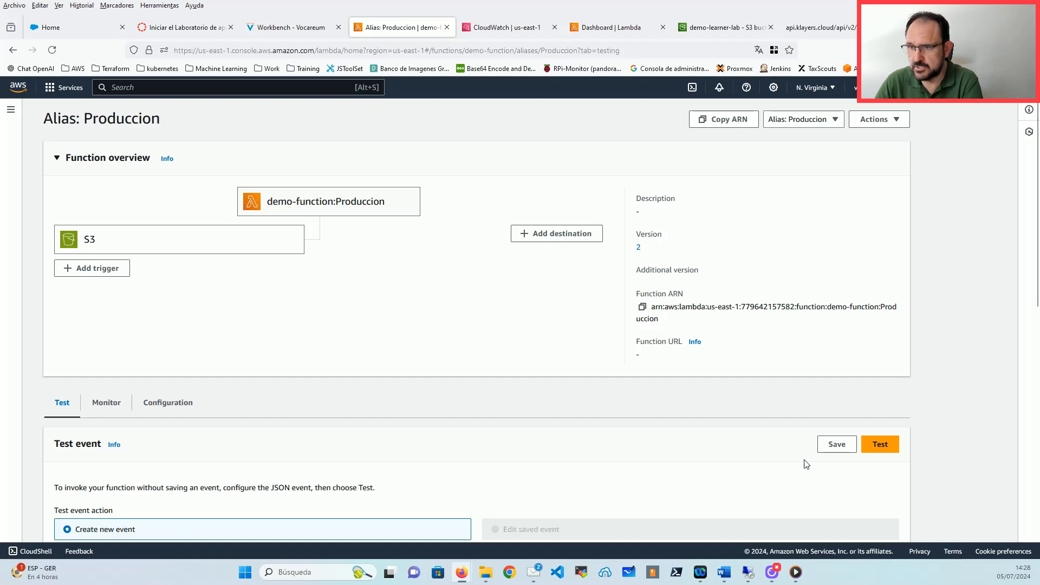
click(880, 444)
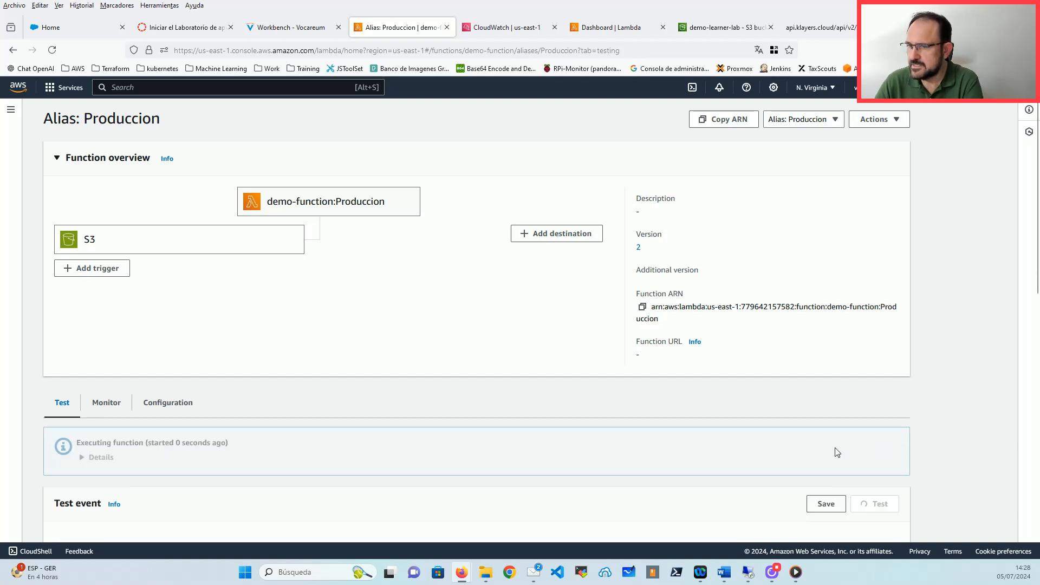
click(92, 457)
scroll(522, 405, down, 3)
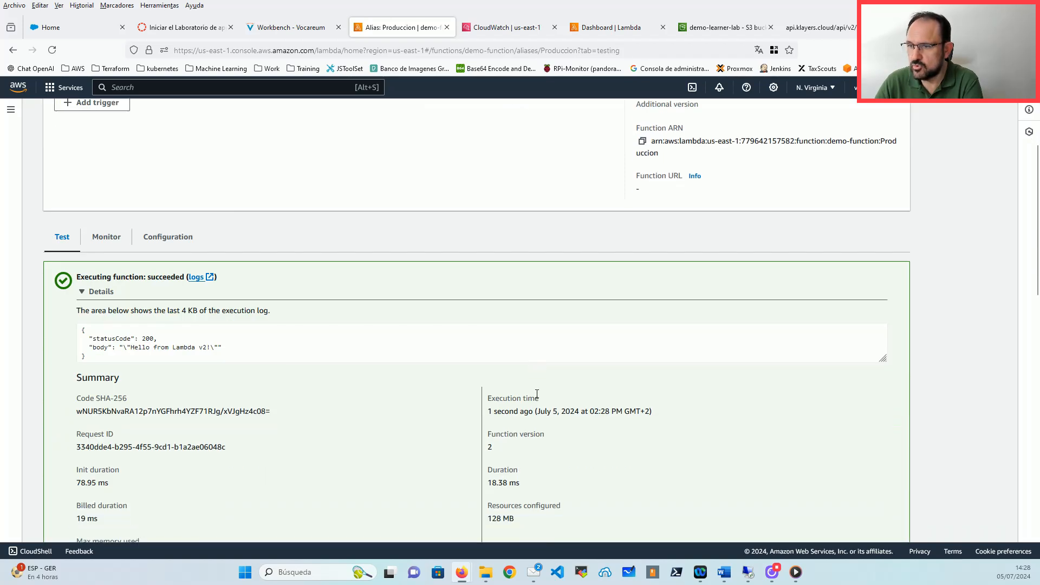
drag(228, 354, 82, 347)
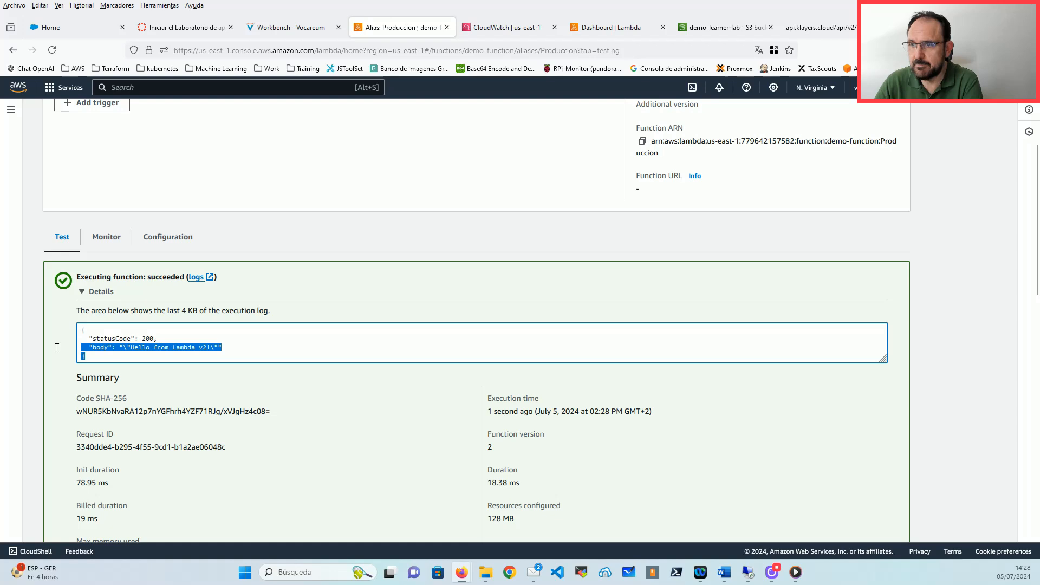
click(160, 341)
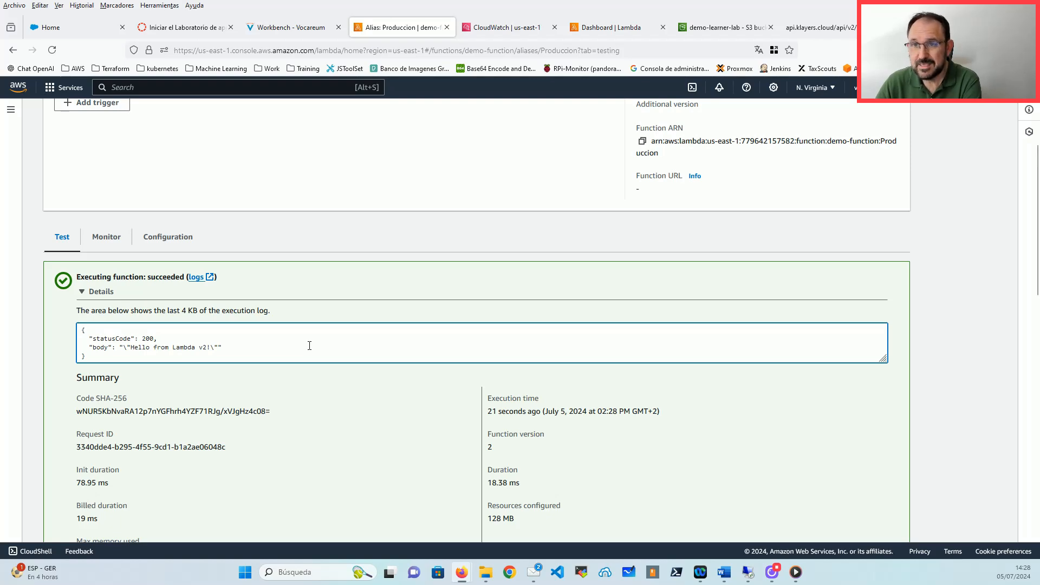
Step: Show the Produccion alias's Configuration triggers, listing the S3 trigger from demo-learner-lab
scroll(355, 300, up, 4)
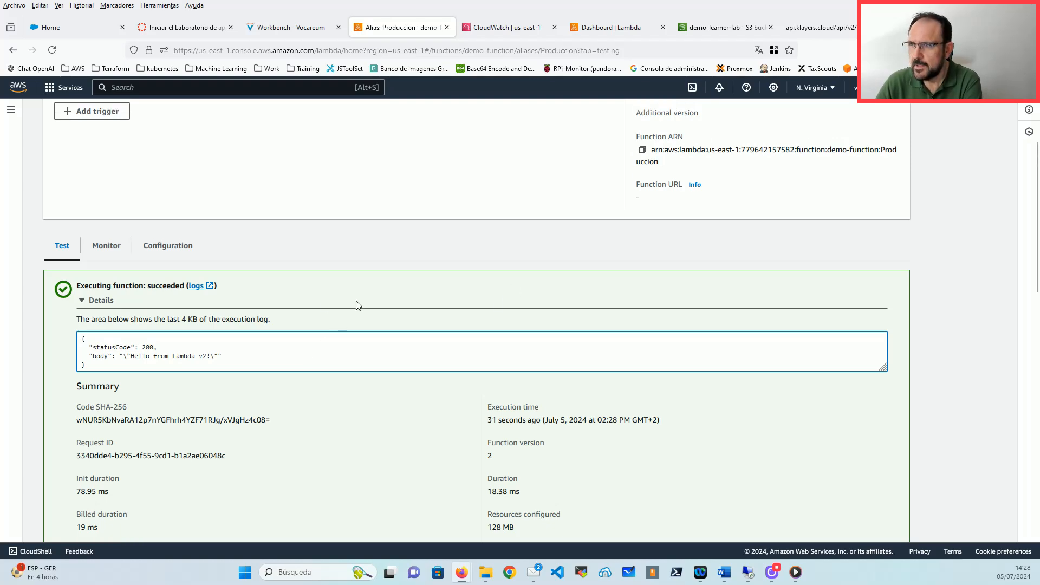
scroll(388, 355, down, 4)
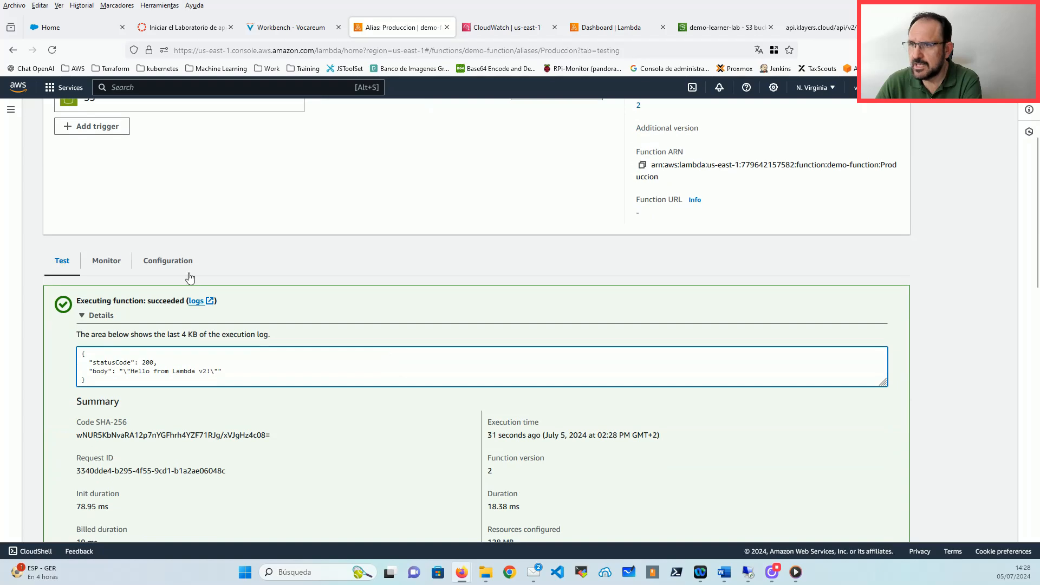
click(175, 263)
scroll(87, 409, up, 3)
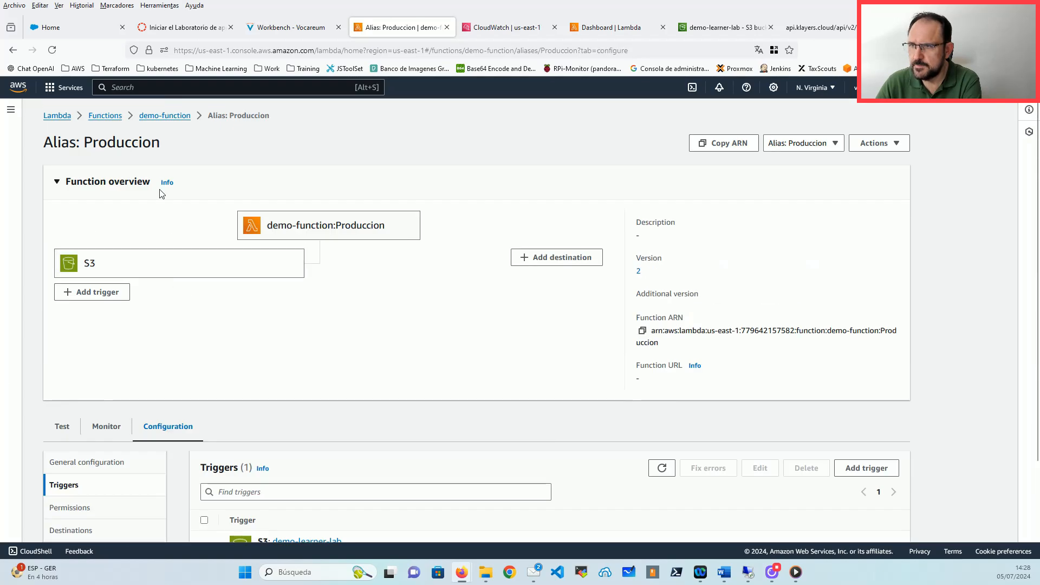
Step: Edit the Produccion alias from demo-function's Aliases and point it at version 1
click(167, 116)
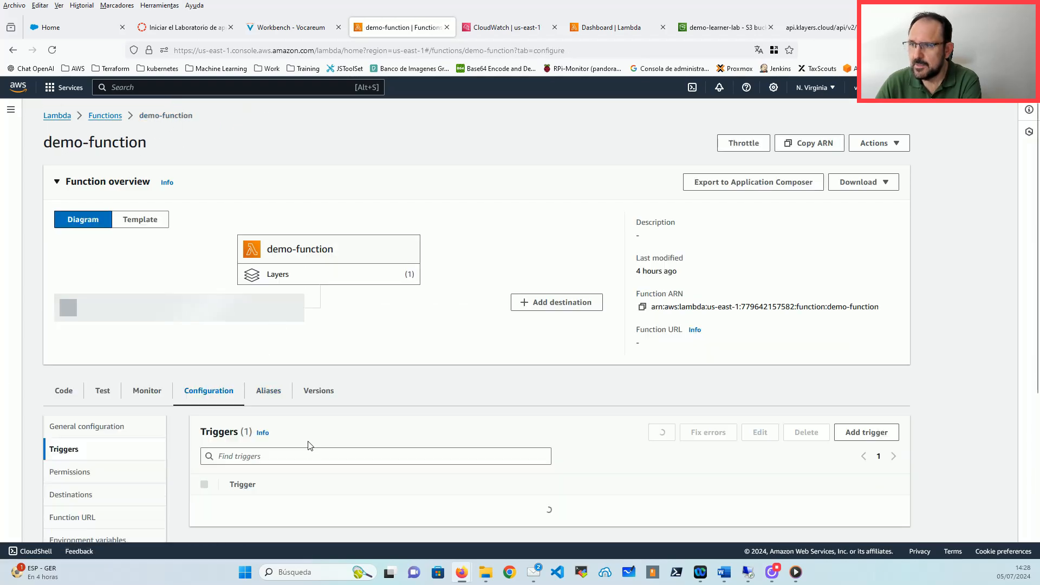
click(268, 391)
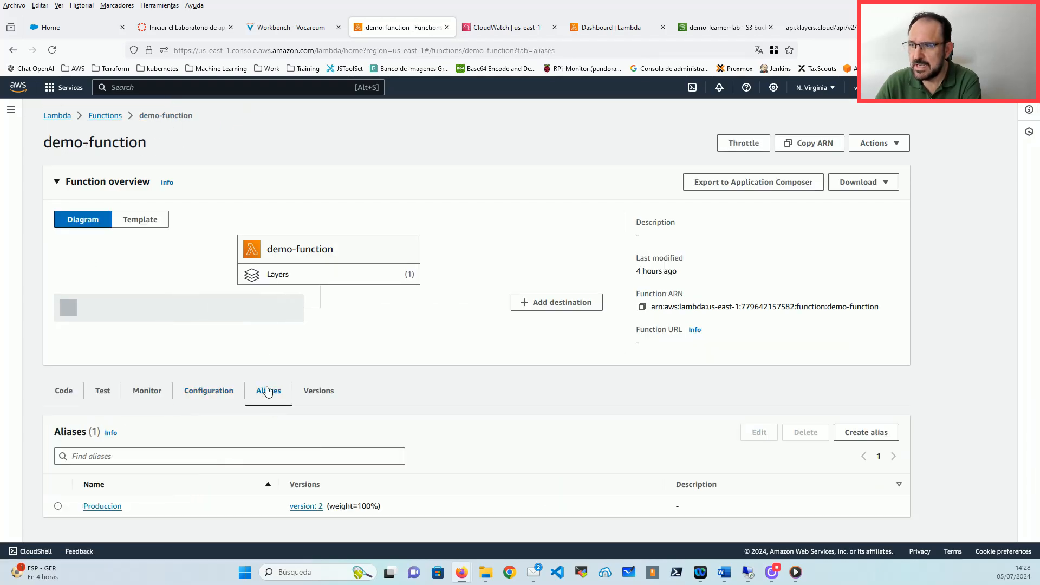
click(58, 507)
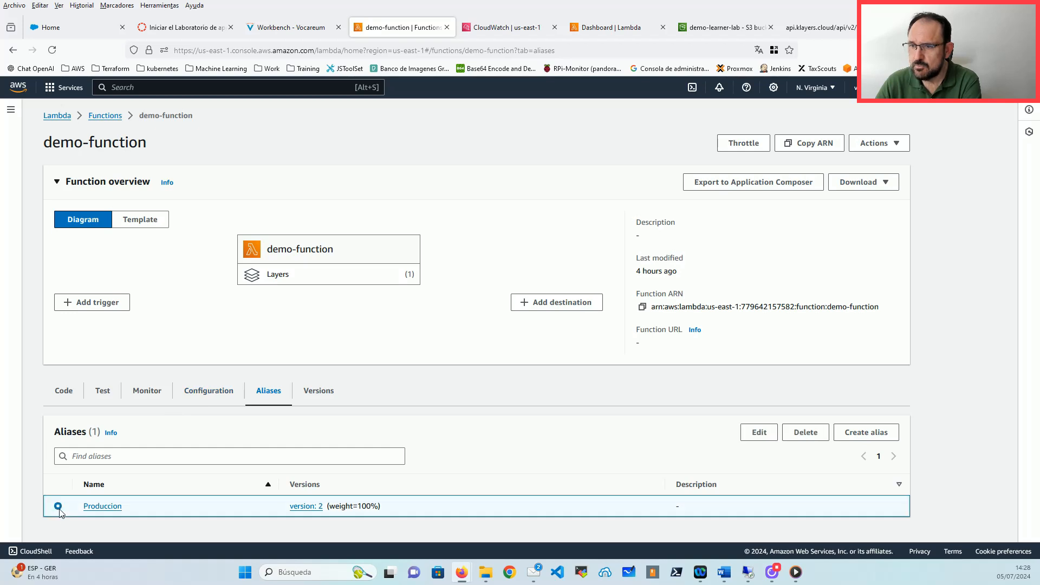
click(753, 432)
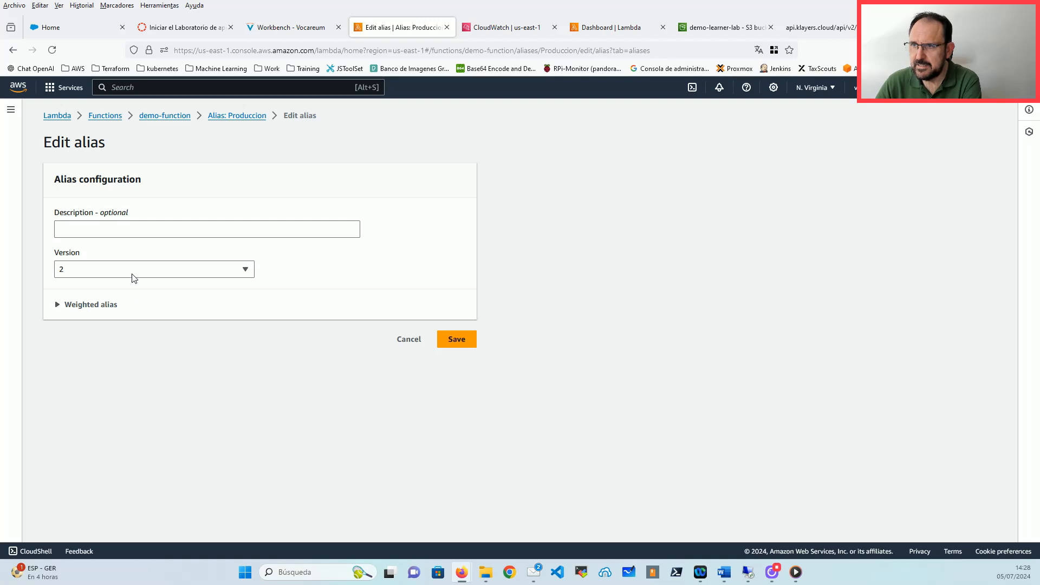
click(148, 273)
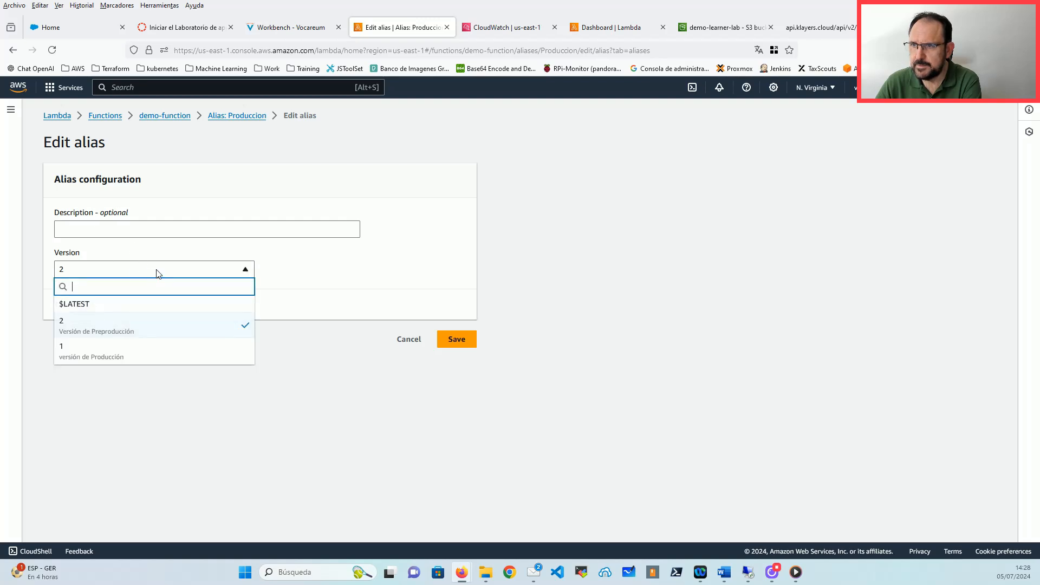
click(92, 359)
Step: Add version 2 as a weighted additional version at 30%, leaving version 1 at 70%, and save
click(79, 304)
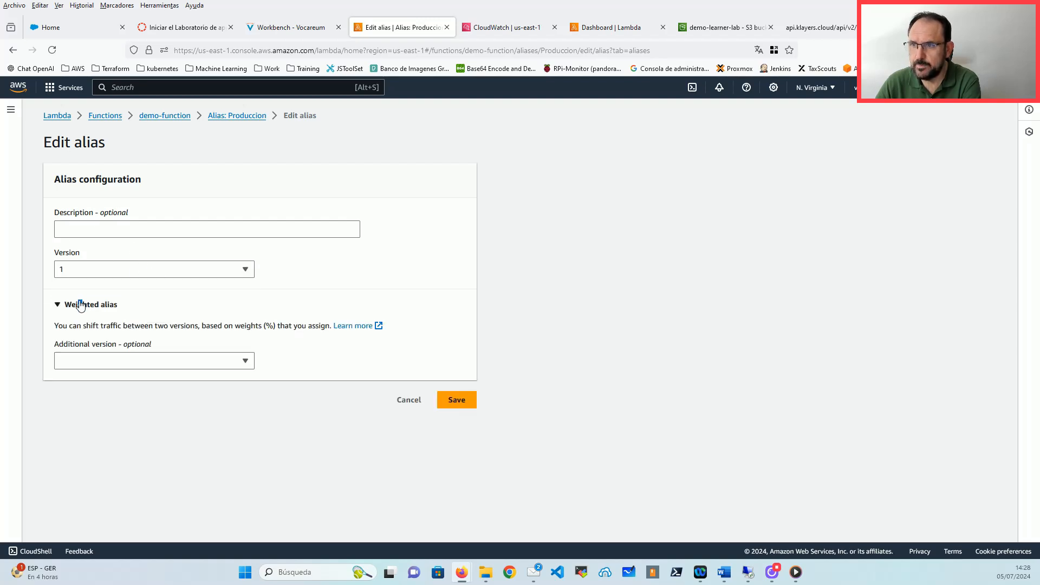
click(92, 361)
click(86, 415)
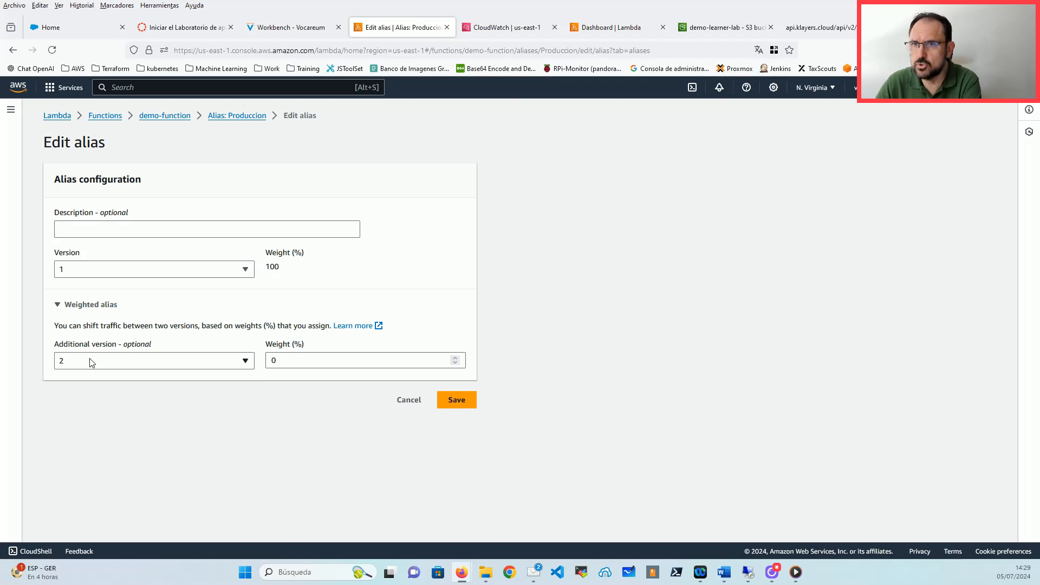
click(301, 366)
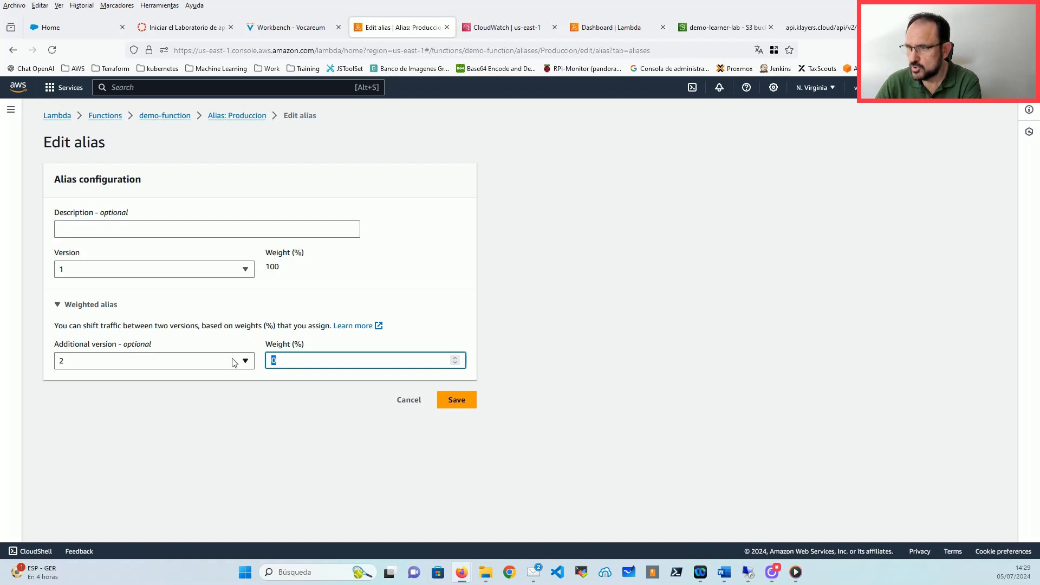
text(30)
click(294, 458)
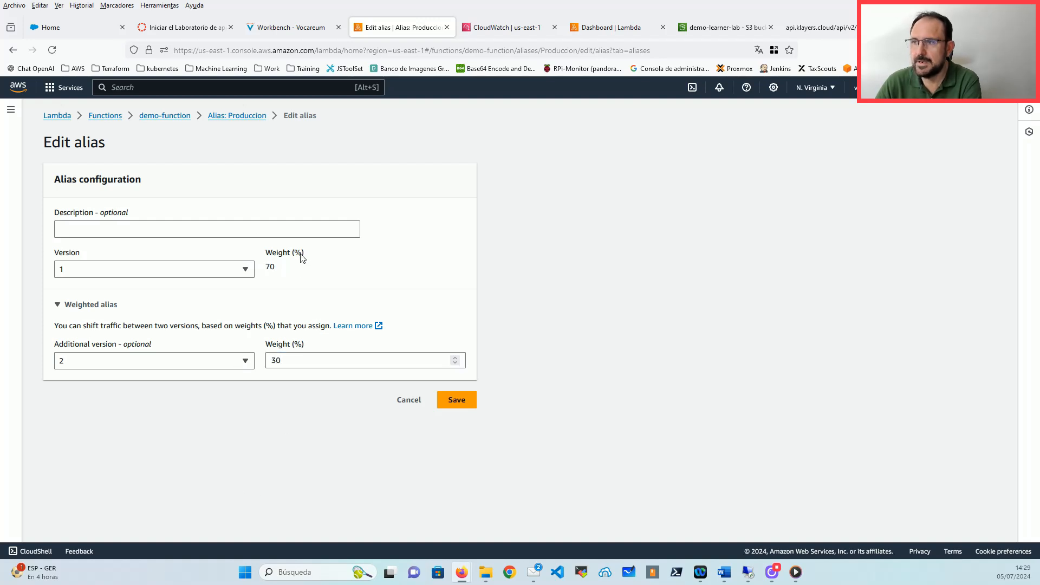
mouse_move(288, 266)
mouse_down()
mouse_move(266, 254)
mouse_move(270, 267)
mouse_up()
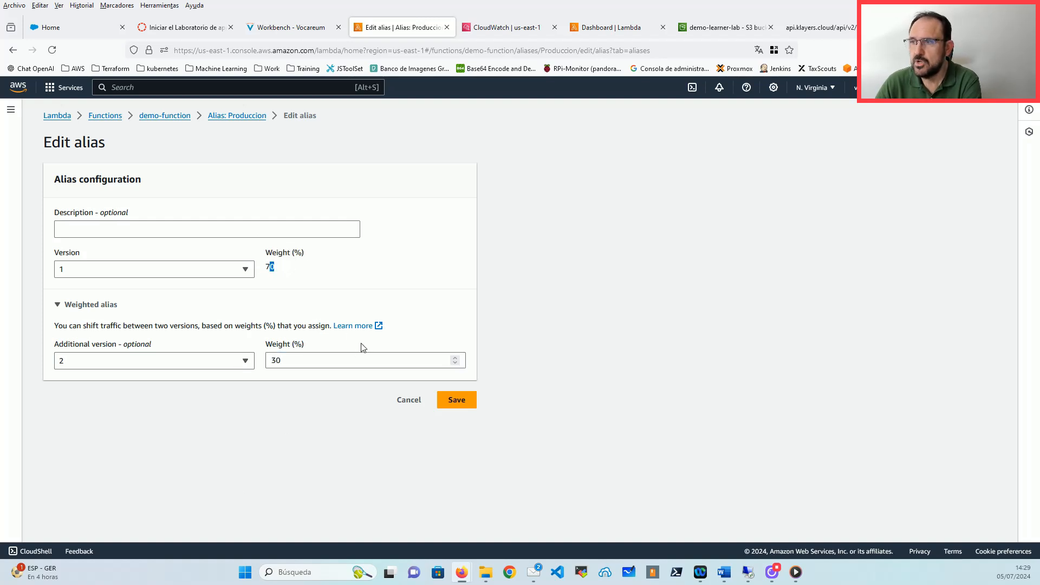
click(468, 404)
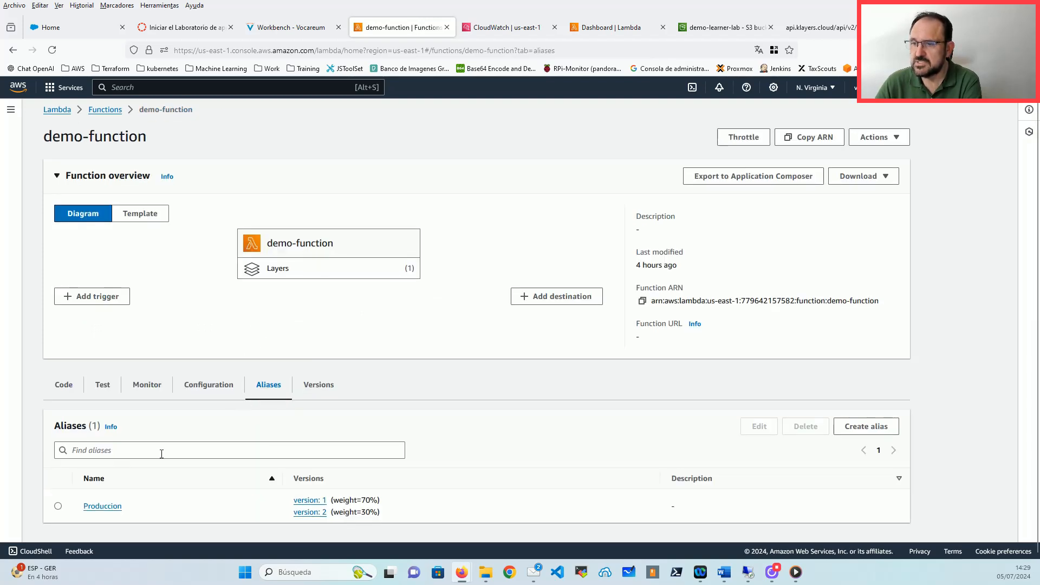
Step: Open the Produccion alias and check its 70% version 1 and 30% version 2 weights
click(58, 506)
click(103, 507)
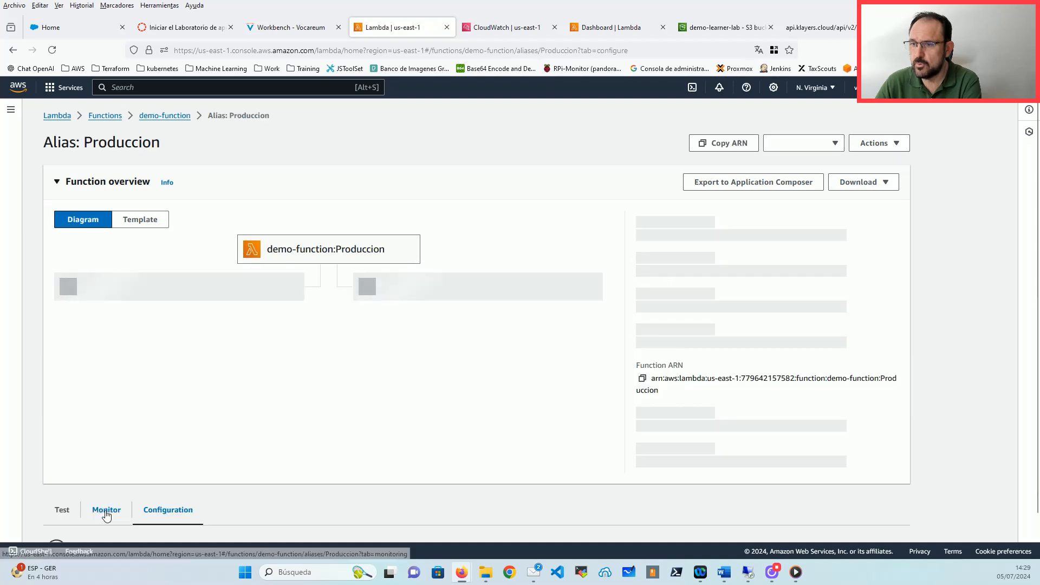
drag(708, 271, 633, 277)
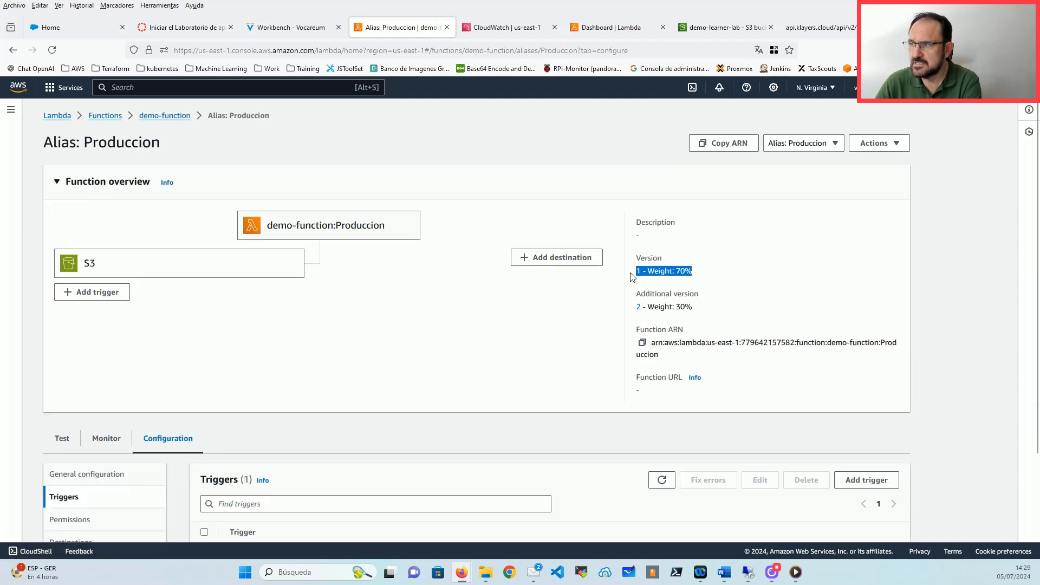
drag(706, 300, 639, 319)
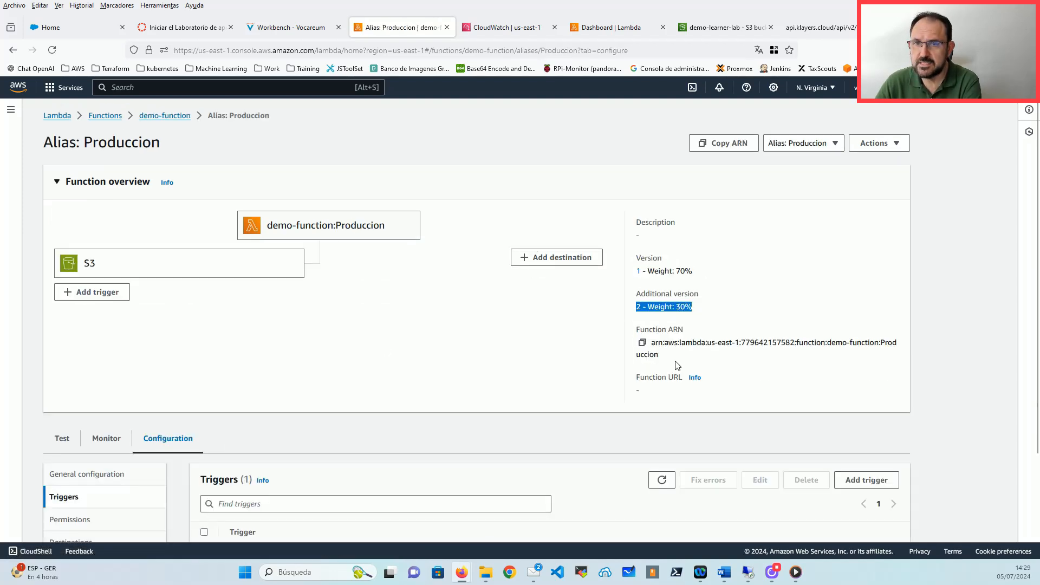
Step: Test the alias and confirm the response body reads 'Hello from Lambda v1!'
scroll(219, 346, down, 2)
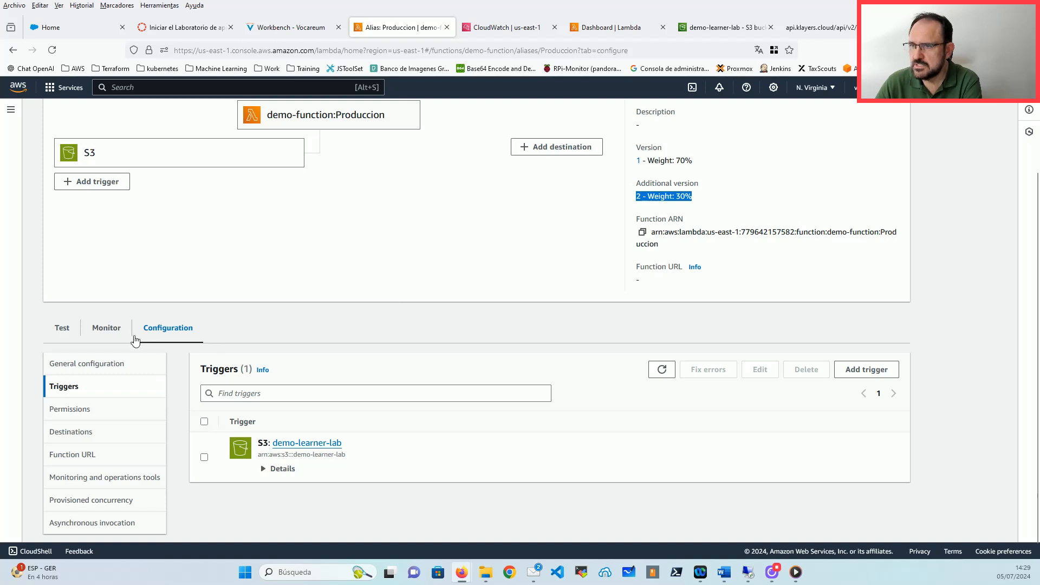
click(62, 330)
scroll(318, 342, down, 1)
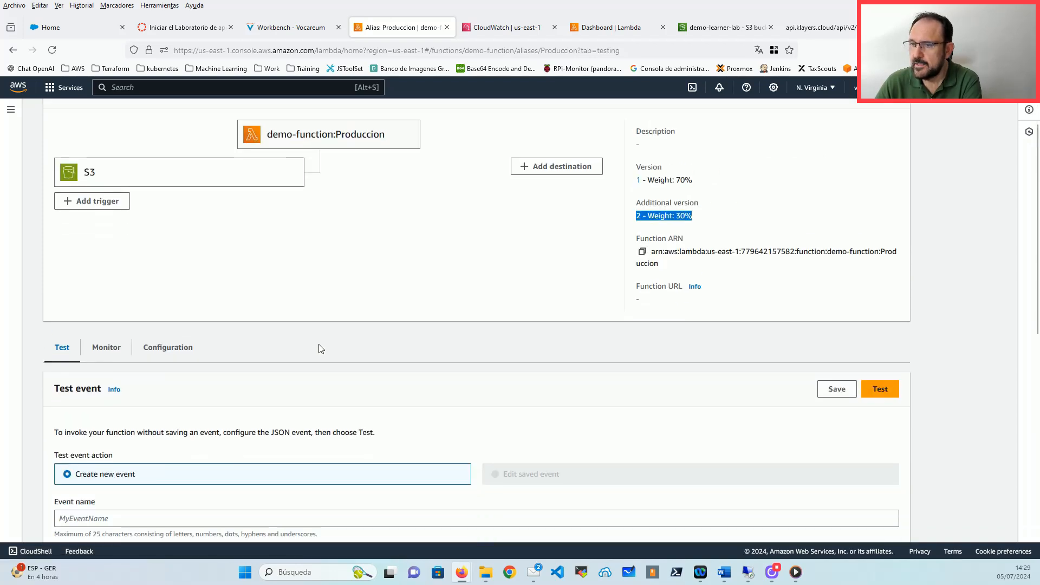
click(879, 389)
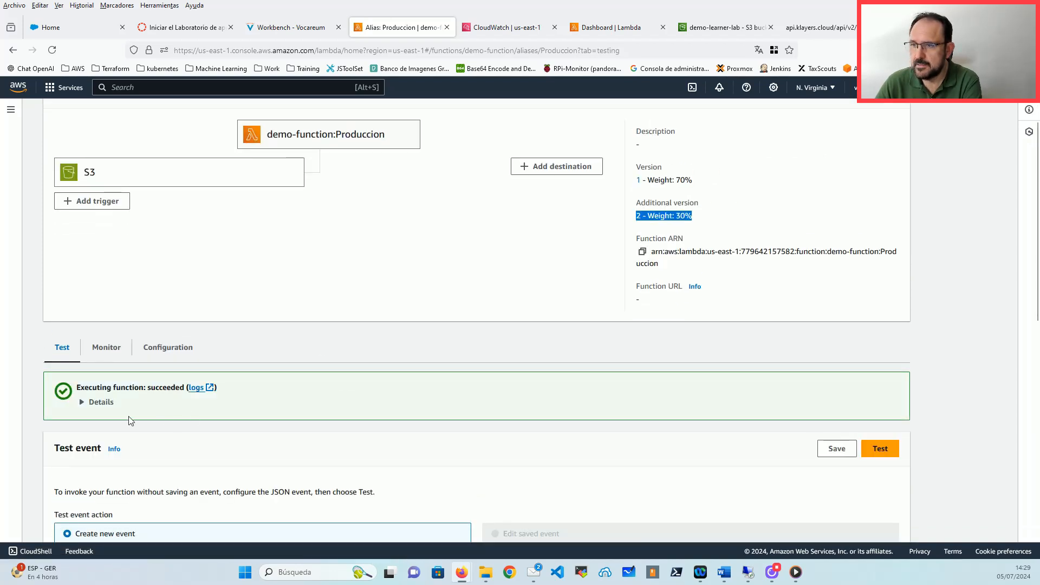
click(98, 402)
scroll(228, 379, down, 2)
drag(228, 348, 80, 348)
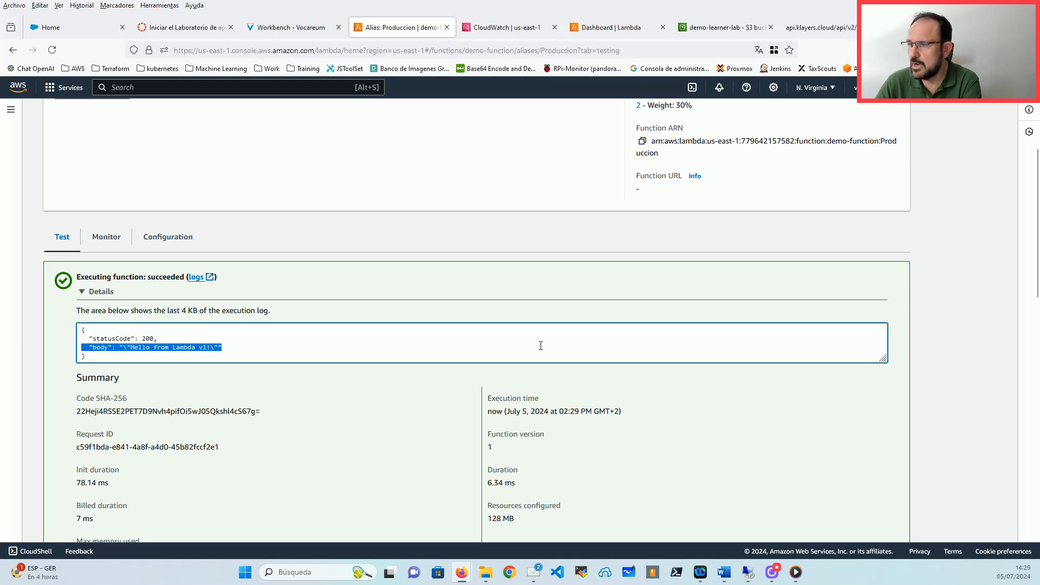
Step: Run the alias test again and inspect the new response and log output
scroll(618, 336, up, 3)
scroll(623, 322, down, 4)
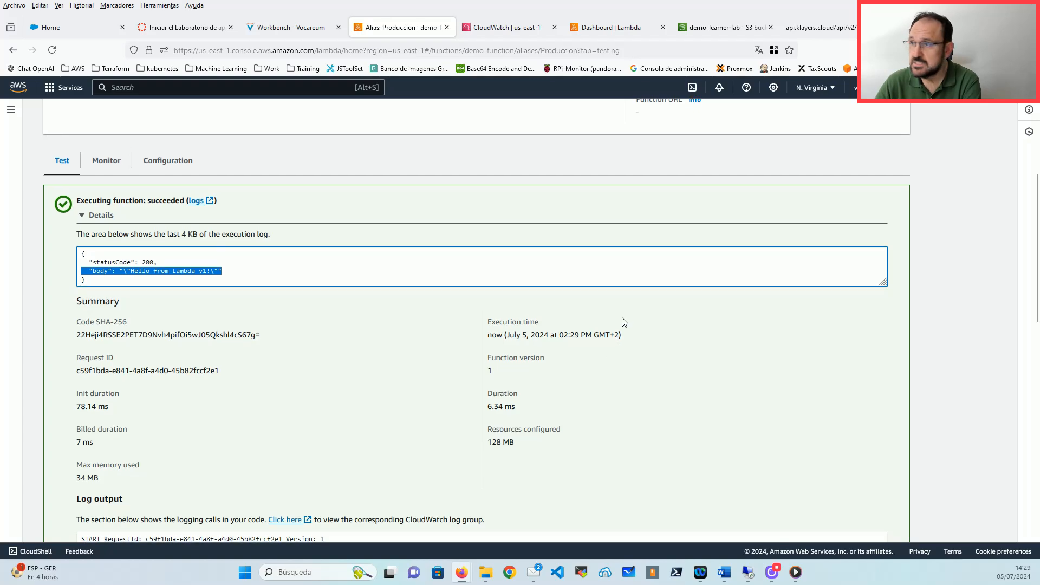
scroll(623, 322, down, 4)
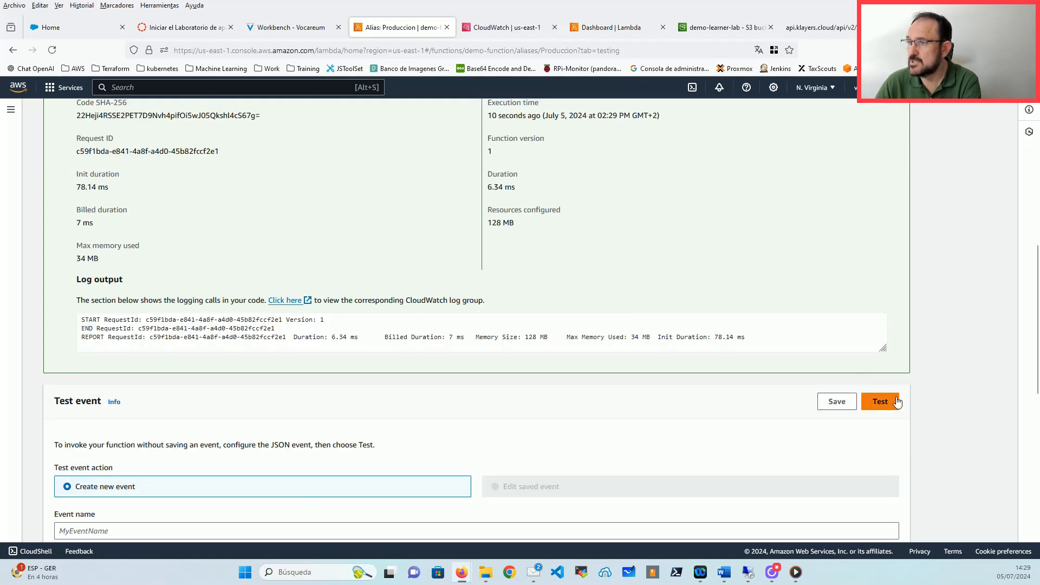
scroll(897, 402, up, 2)
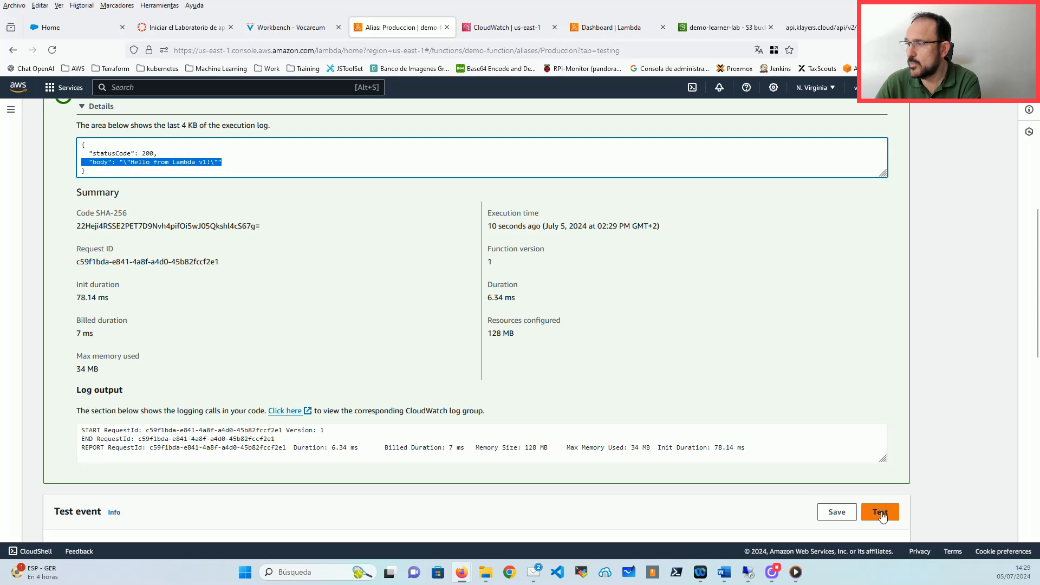
click(882, 514)
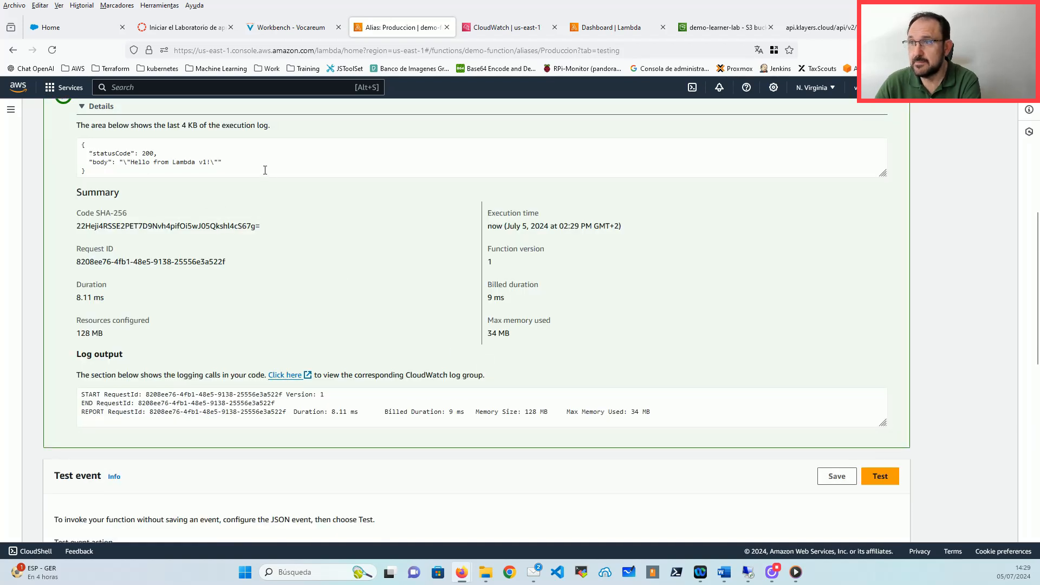
drag(228, 162, 139, 163)
click(149, 396)
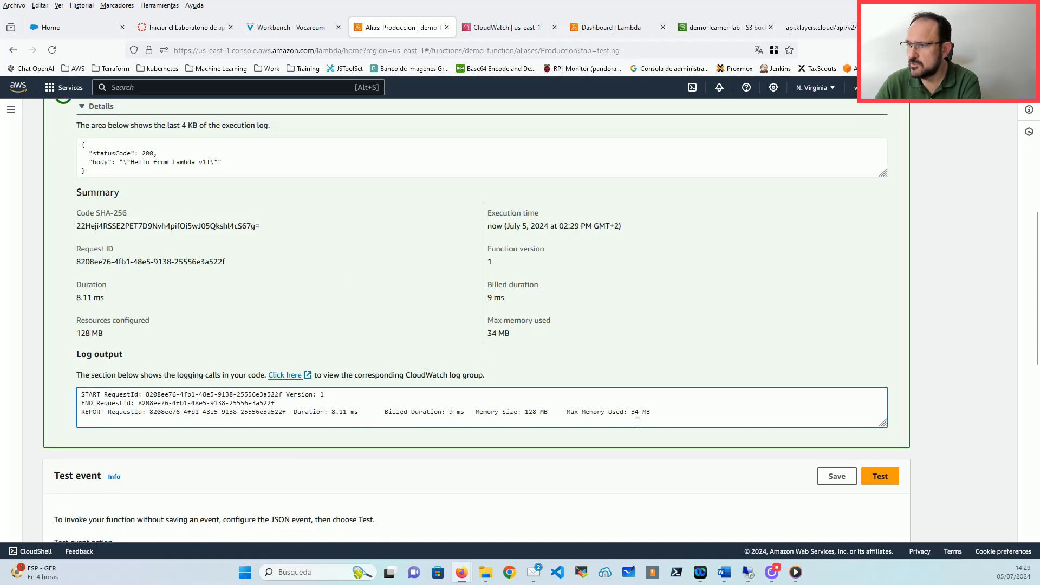
Step: Check the test report's duration and memory, then return to demo-function via the Functions list
drag(637, 422, 294, 413)
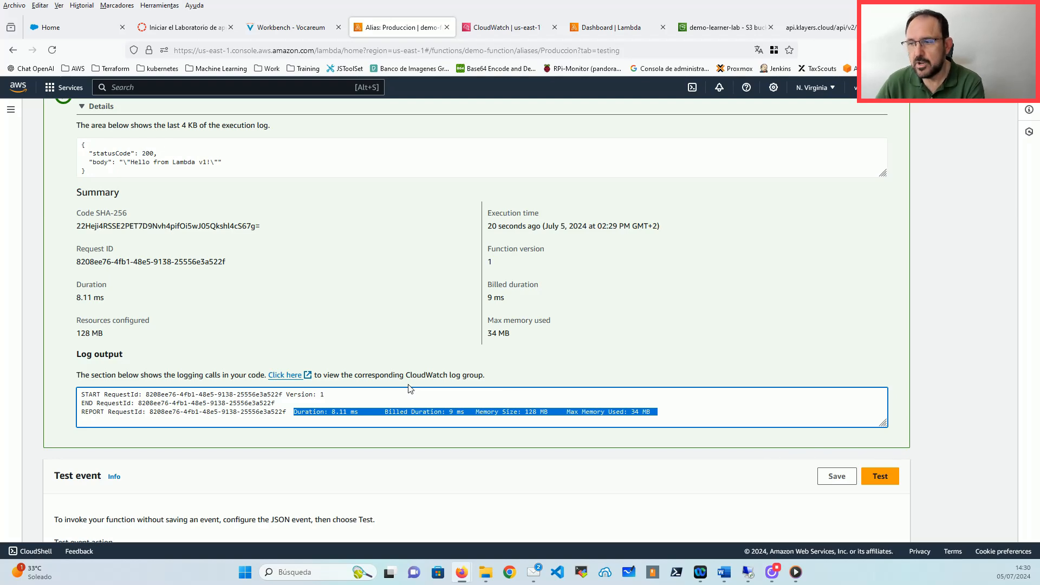
scroll(537, 269, down, 10)
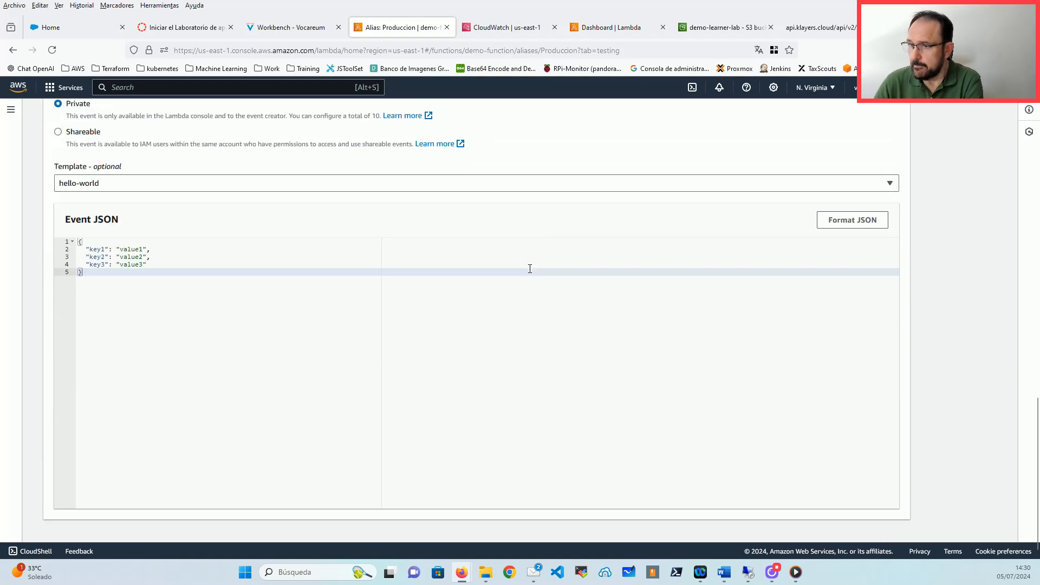
scroll(529, 276, up, 15)
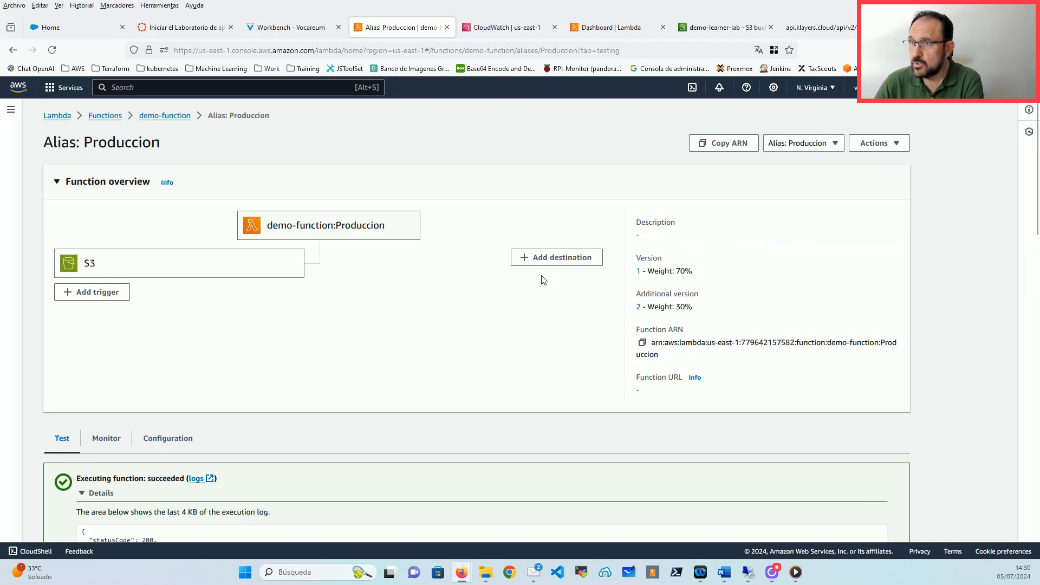
click(98, 116)
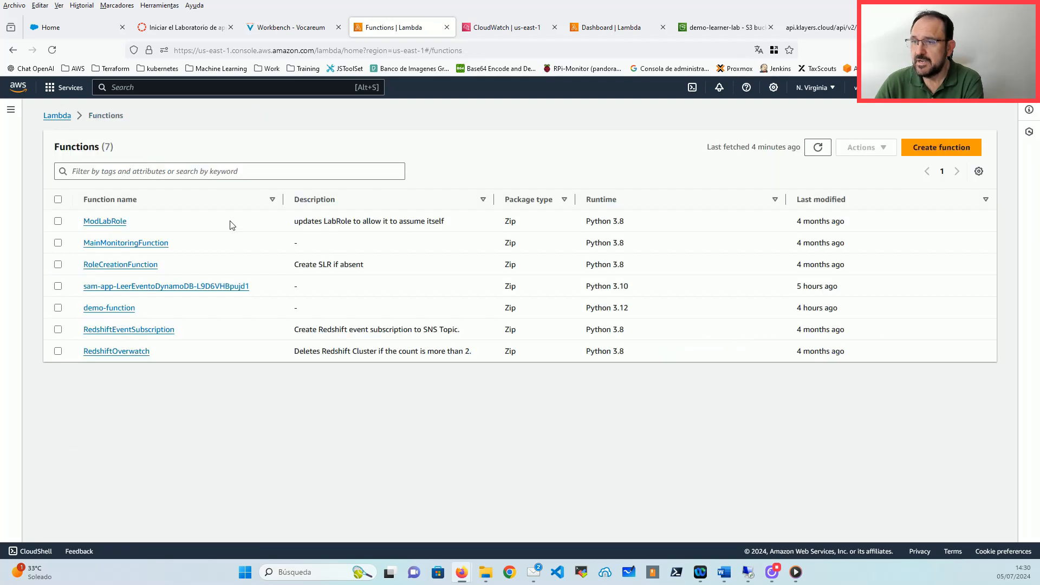
click(107, 309)
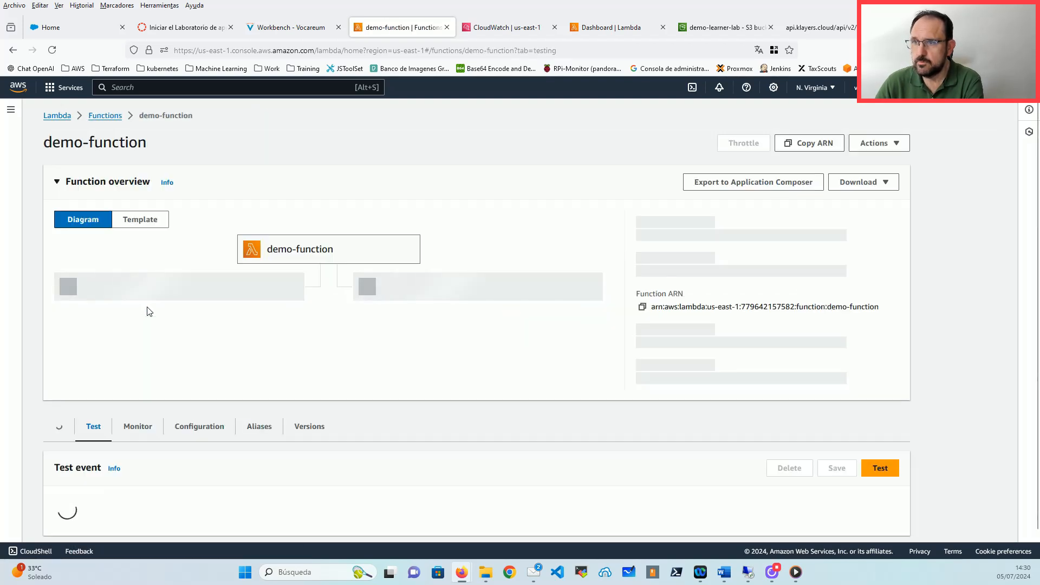